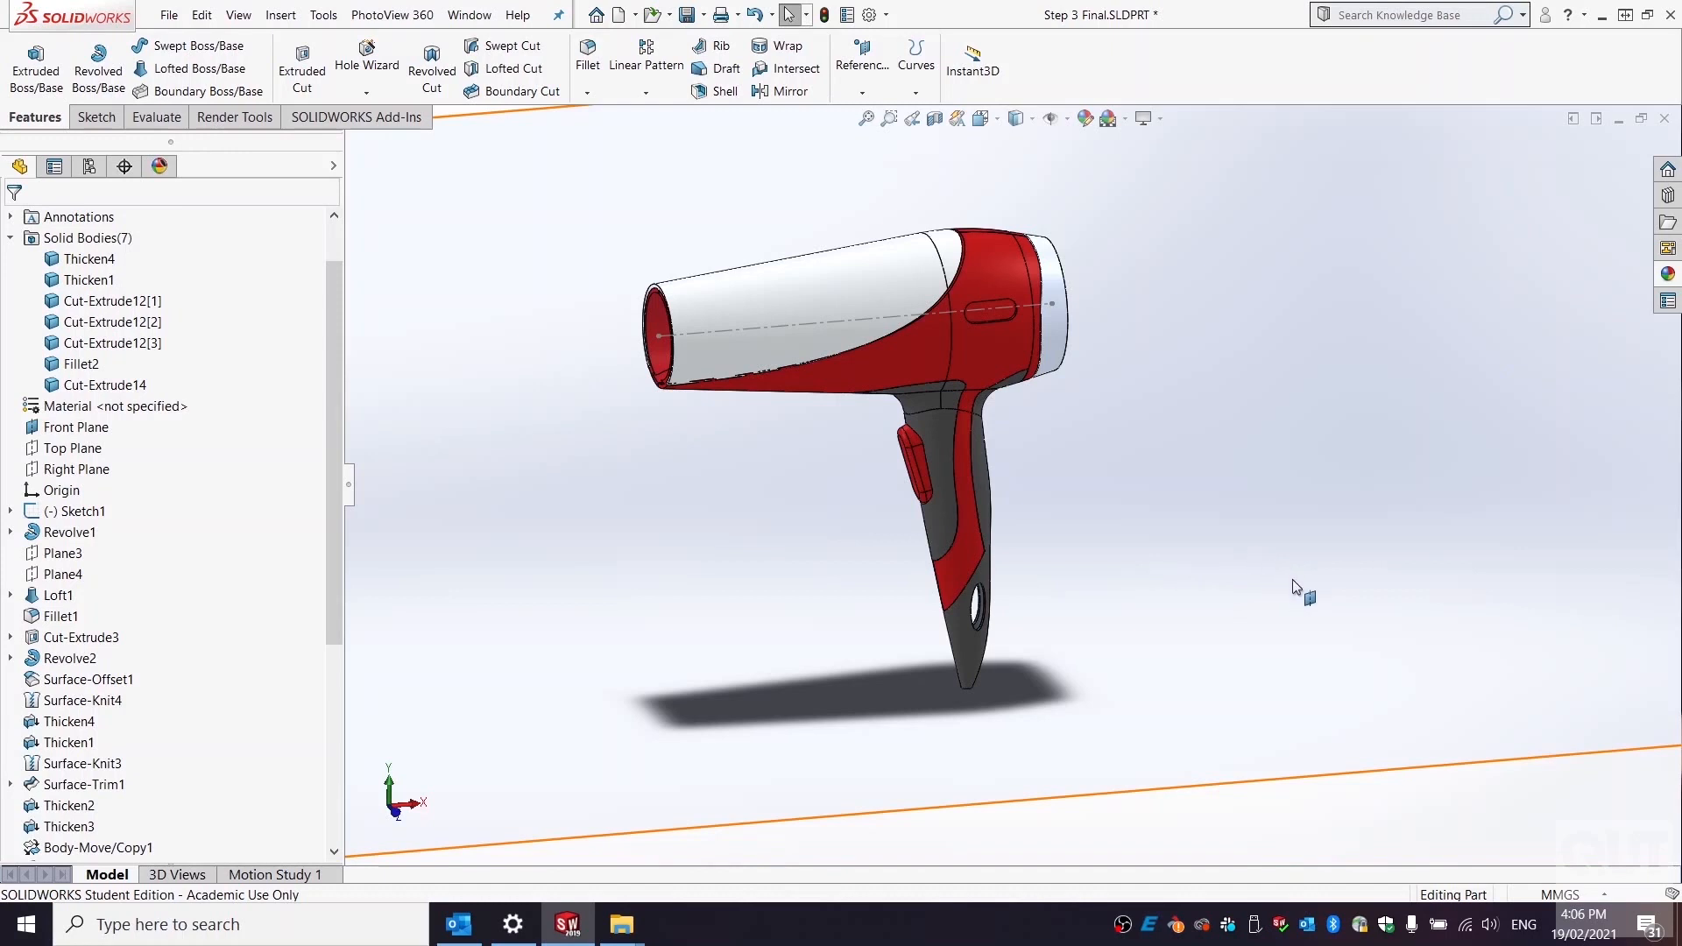
- Examine each of the hair dryer's solid bodies in turn, from Thicken4 through Cut-Extrude14, from several viewing angles
{"action": "middle_click_drag", "start_coordinate": [1314, 582], "coordinate": [1128, 446]}
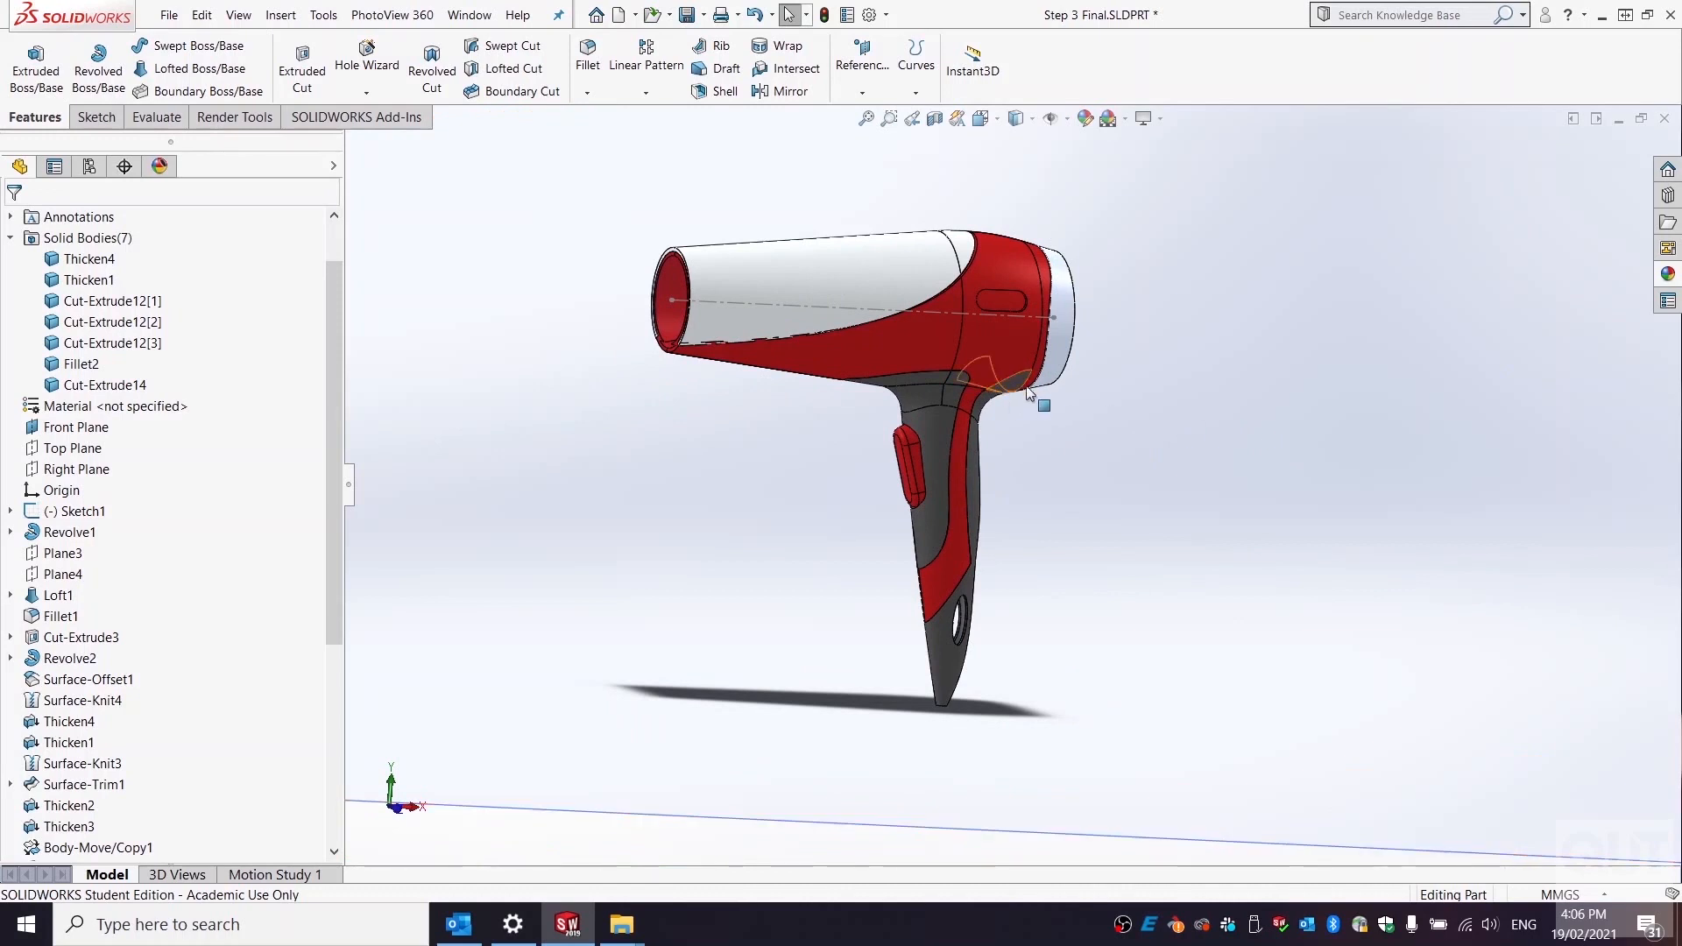
{"action": "left_click", "coordinate": [88, 259]}
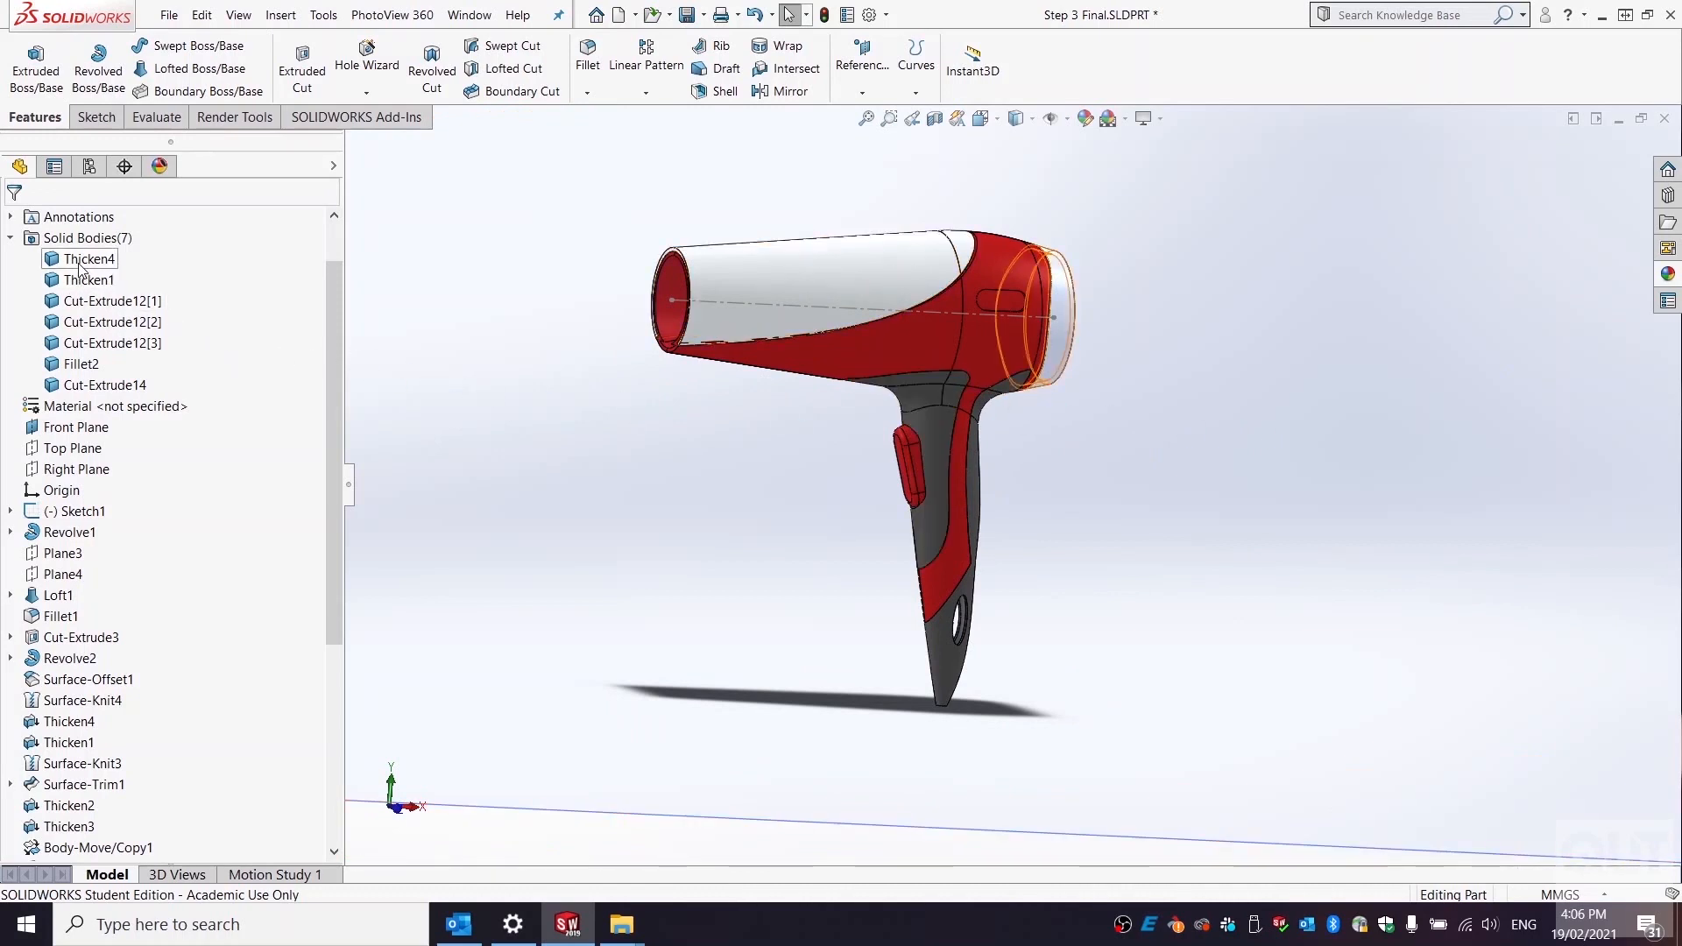
{"action": "left_click", "coordinate": [75, 262]}
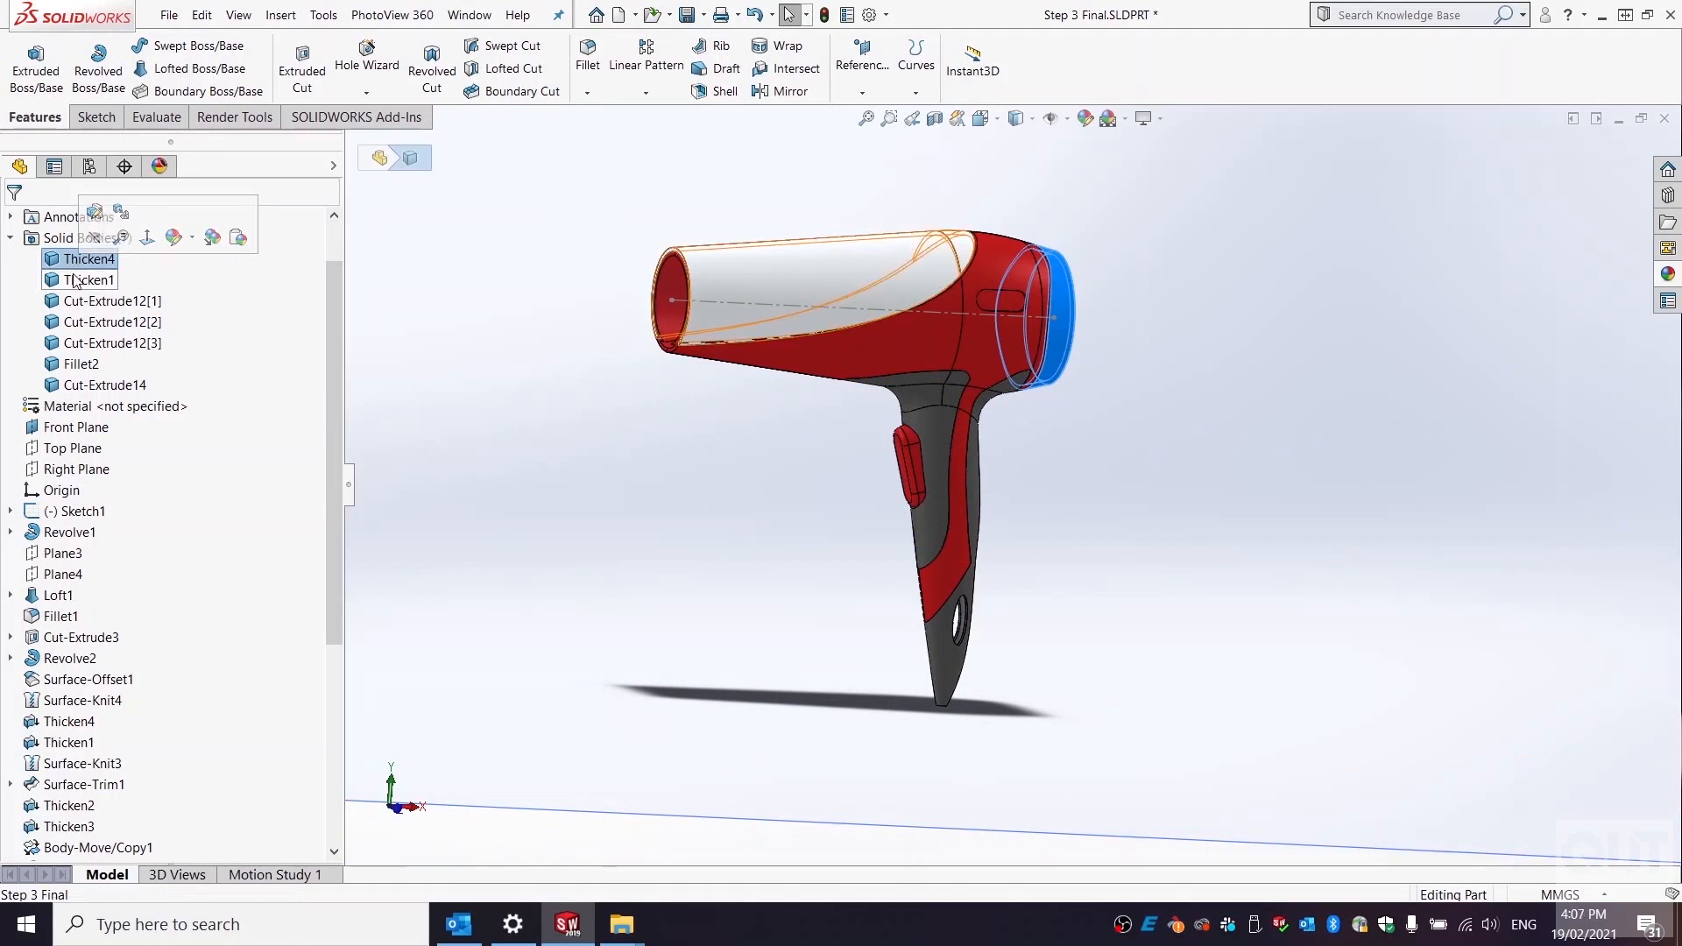
{"action": "left_click", "coordinate": [75, 280]}
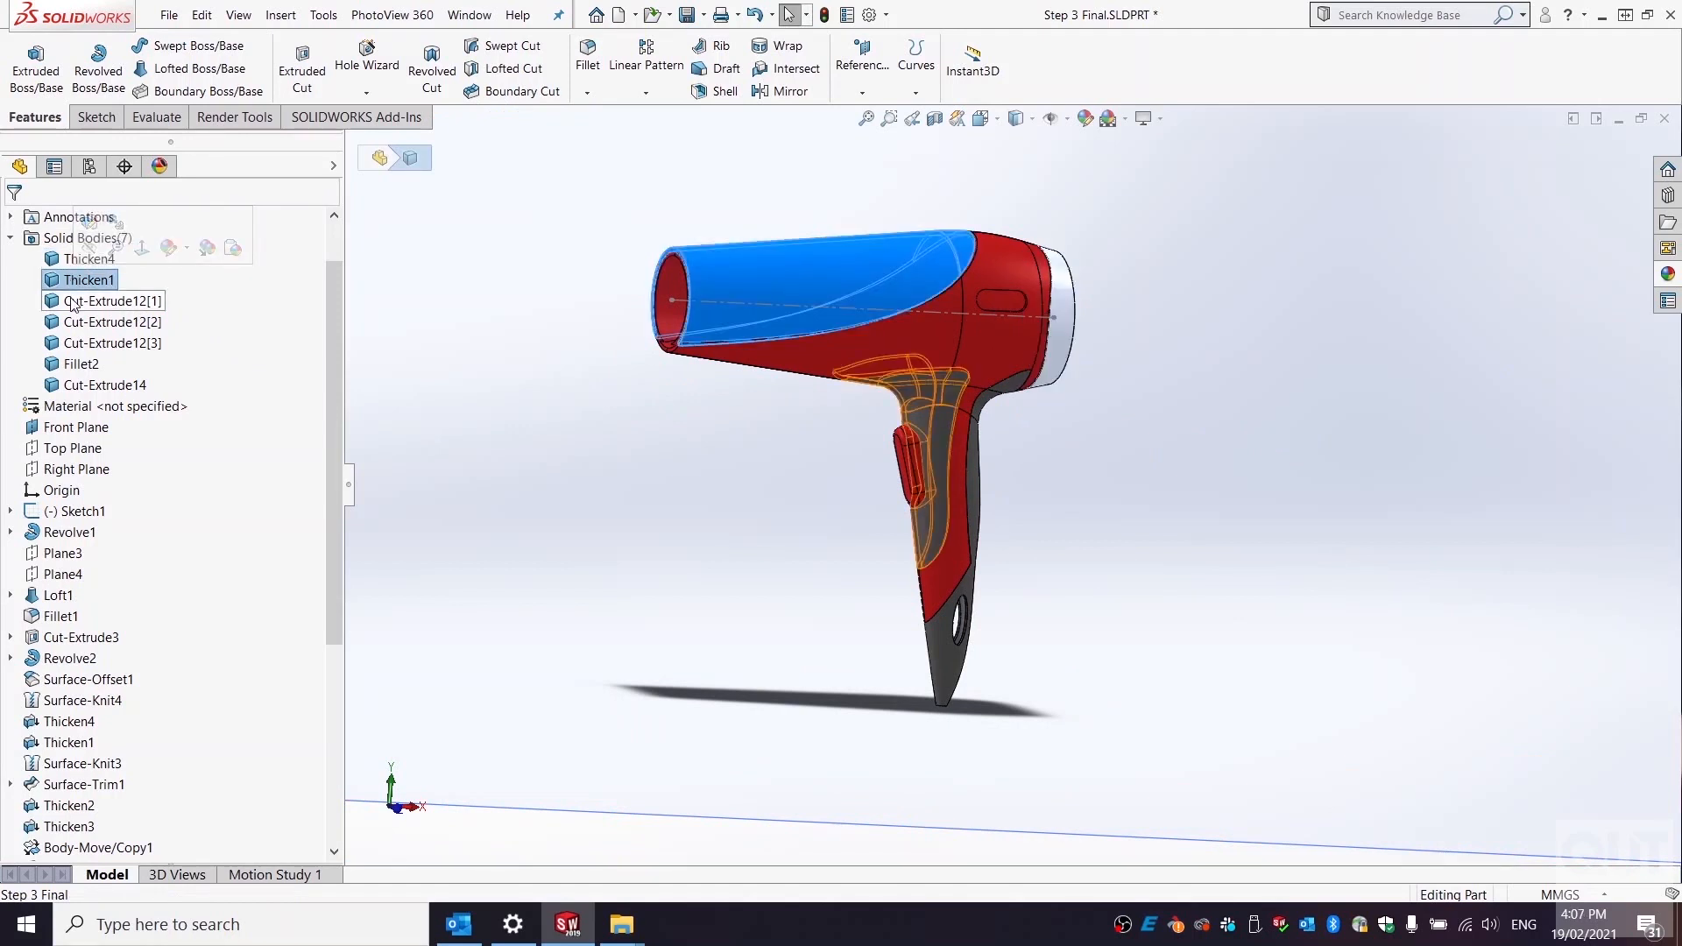
{"action": "left_click", "coordinate": [74, 303]}
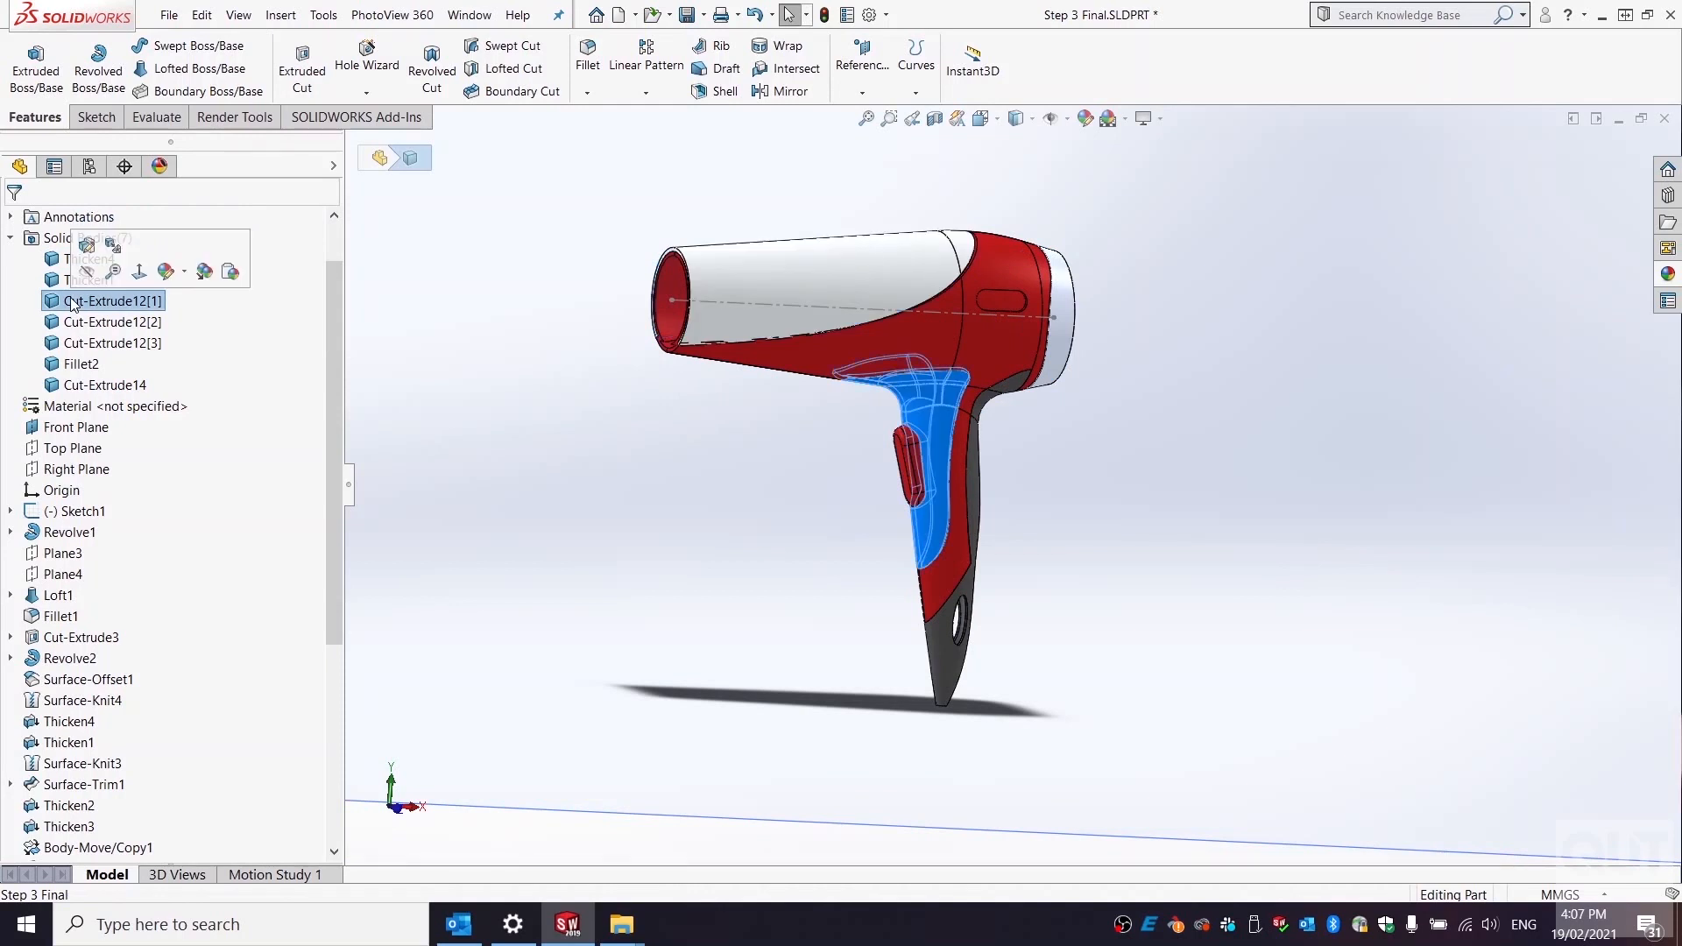
{"action": "left_click", "coordinate": [74, 323]}
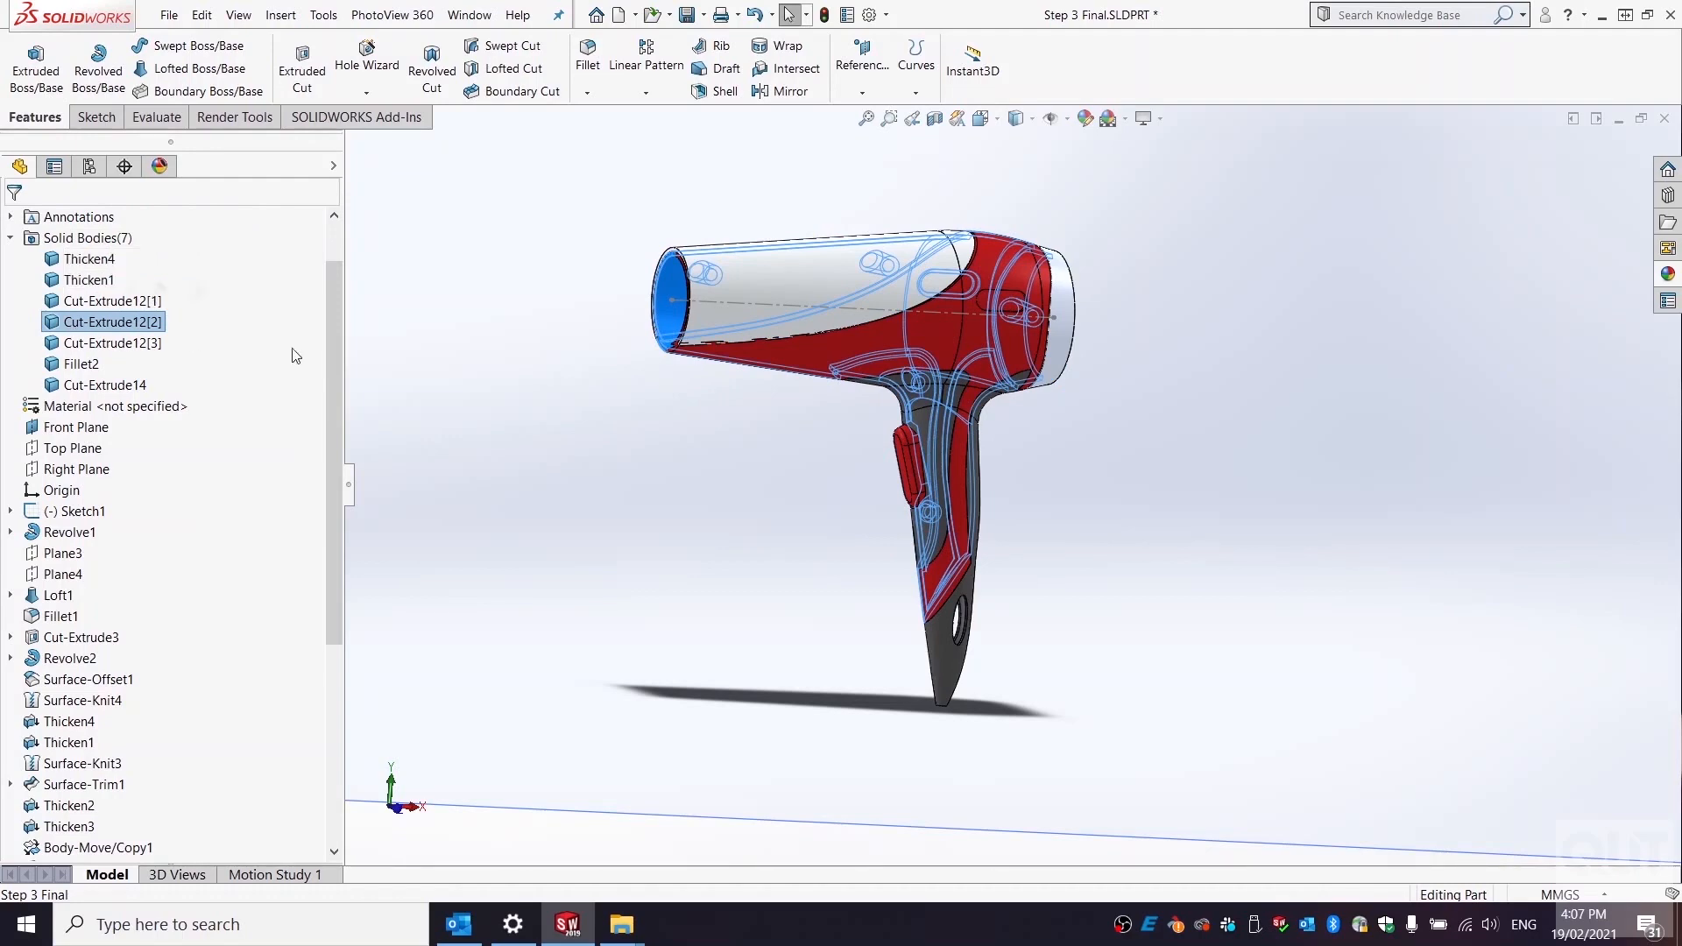
{"action": "middle_click_drag", "start_coordinate": [446, 386], "coordinate": [646, 420]}
{"action": "key", "text": "ctrl+1"}
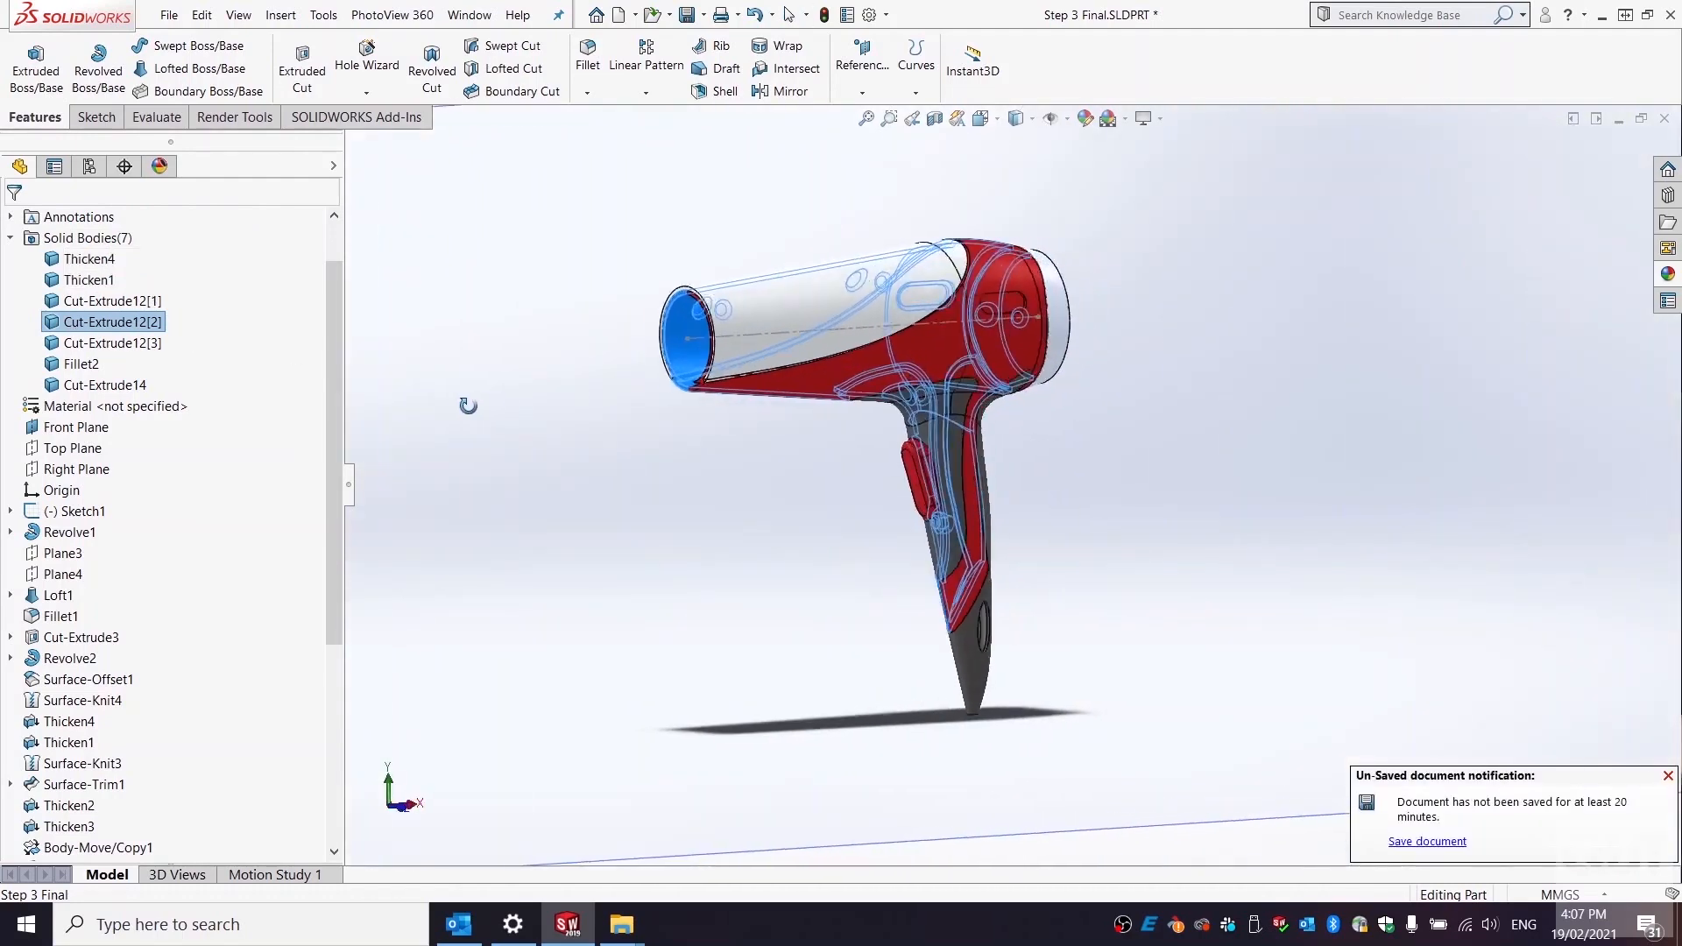
{"action": "left_click", "coordinate": [97, 345]}
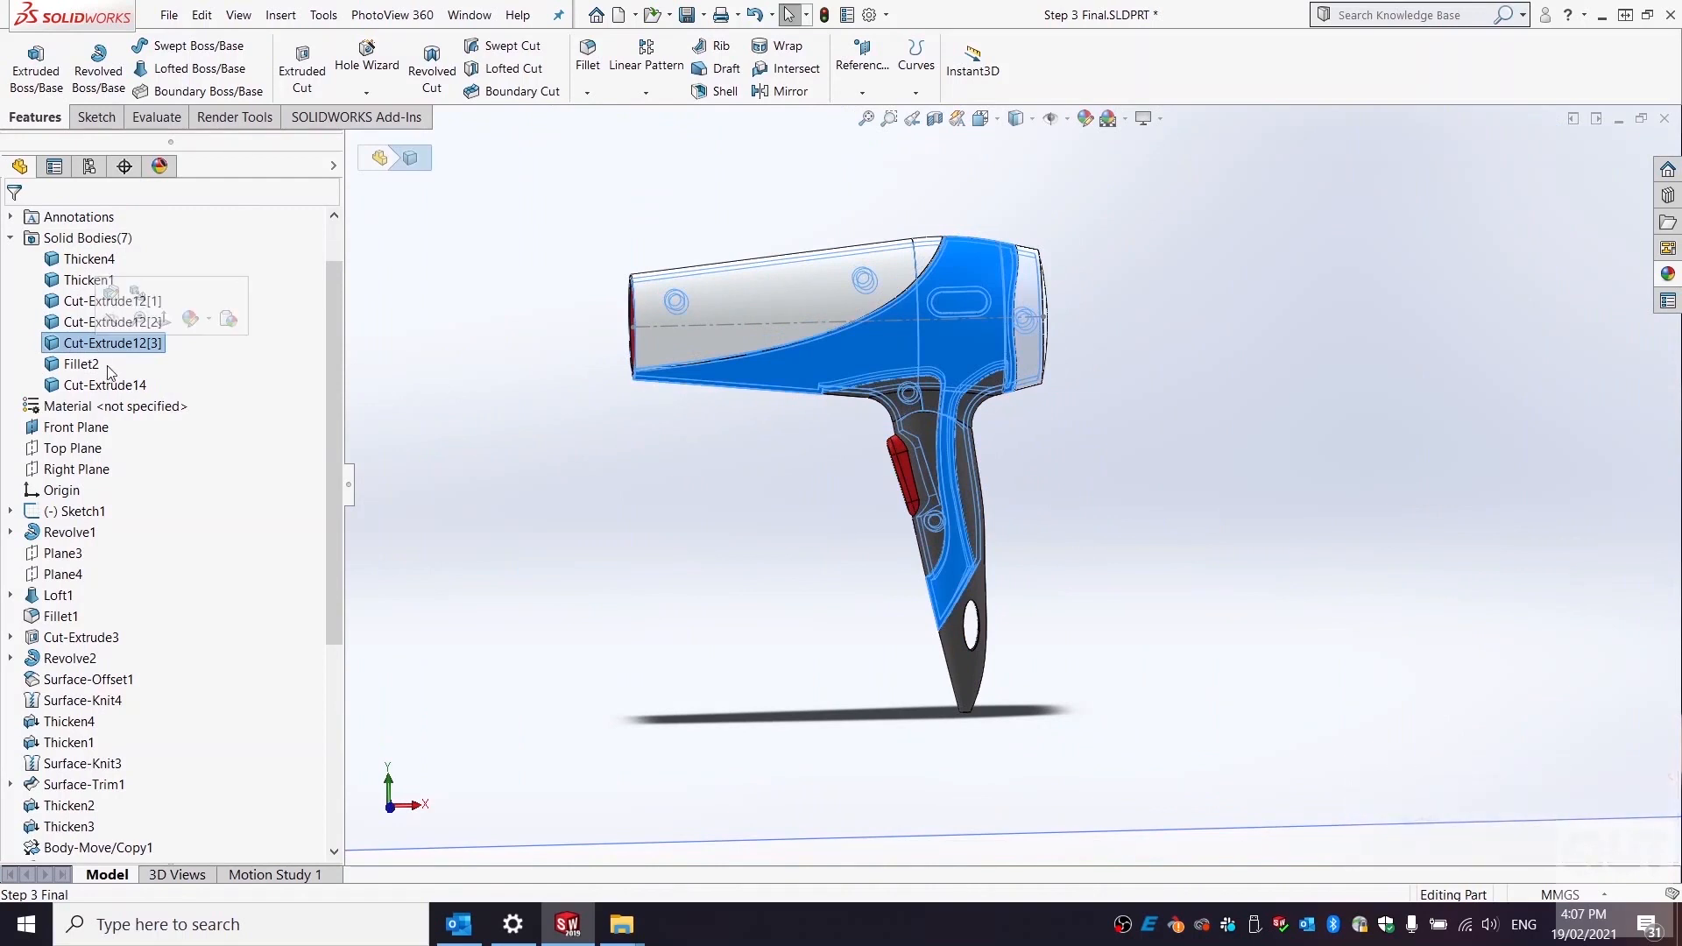
{"action": "left_click", "coordinate": [89, 365]}
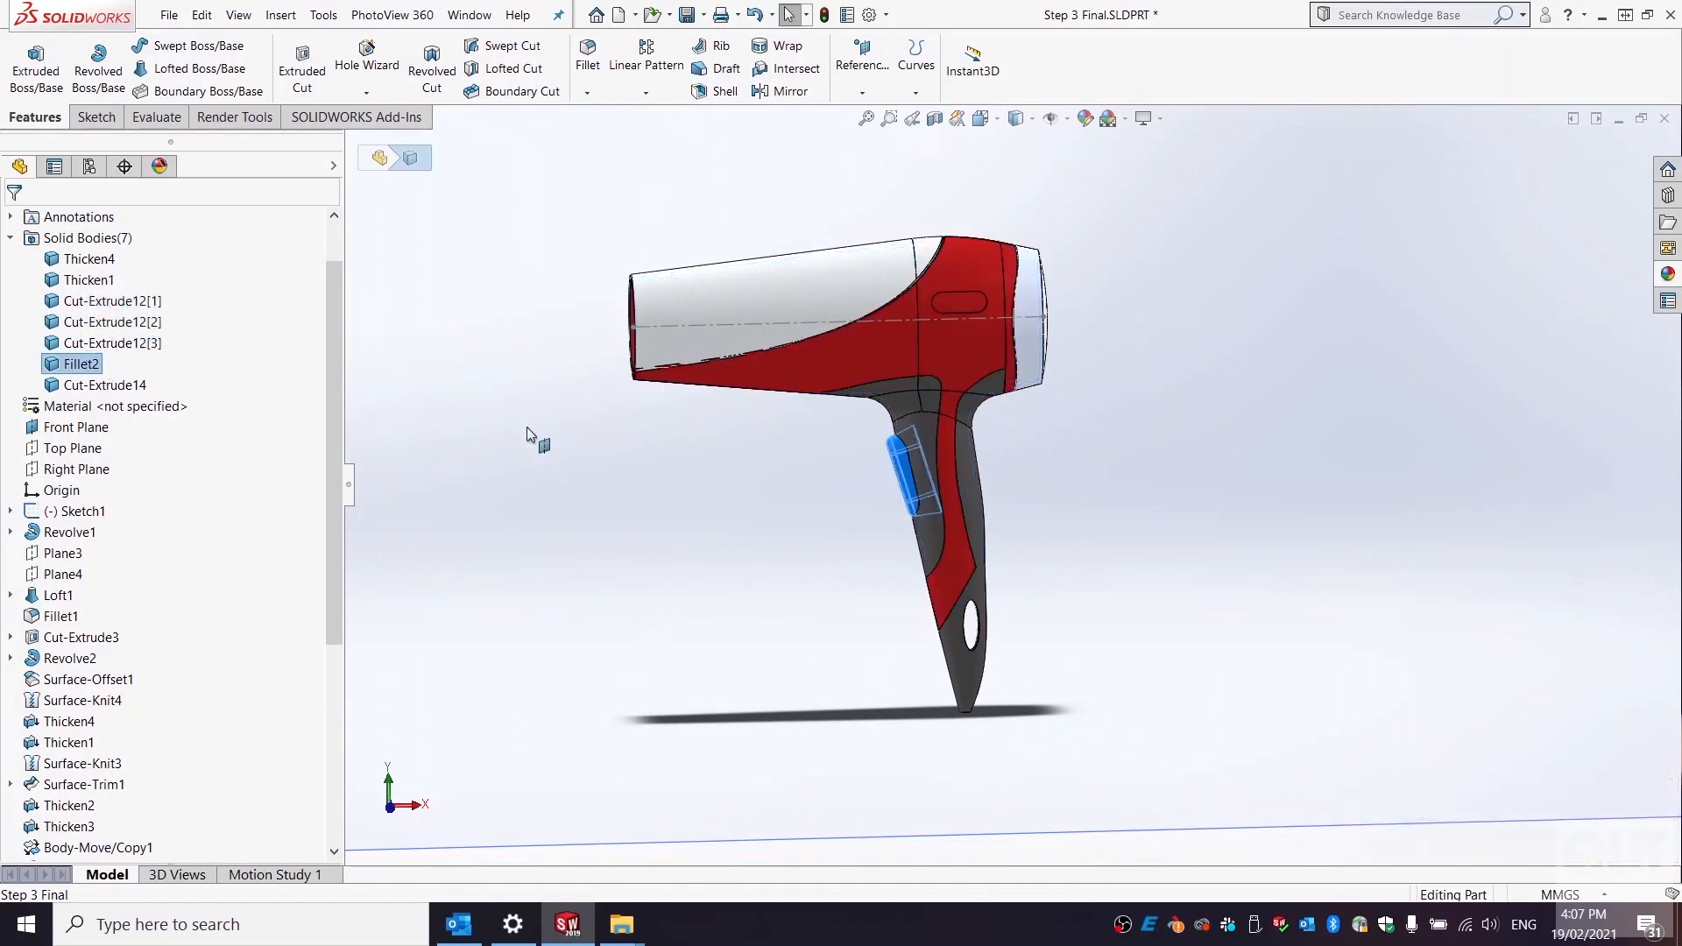
{"action": "left_click", "coordinate": [86, 386]}
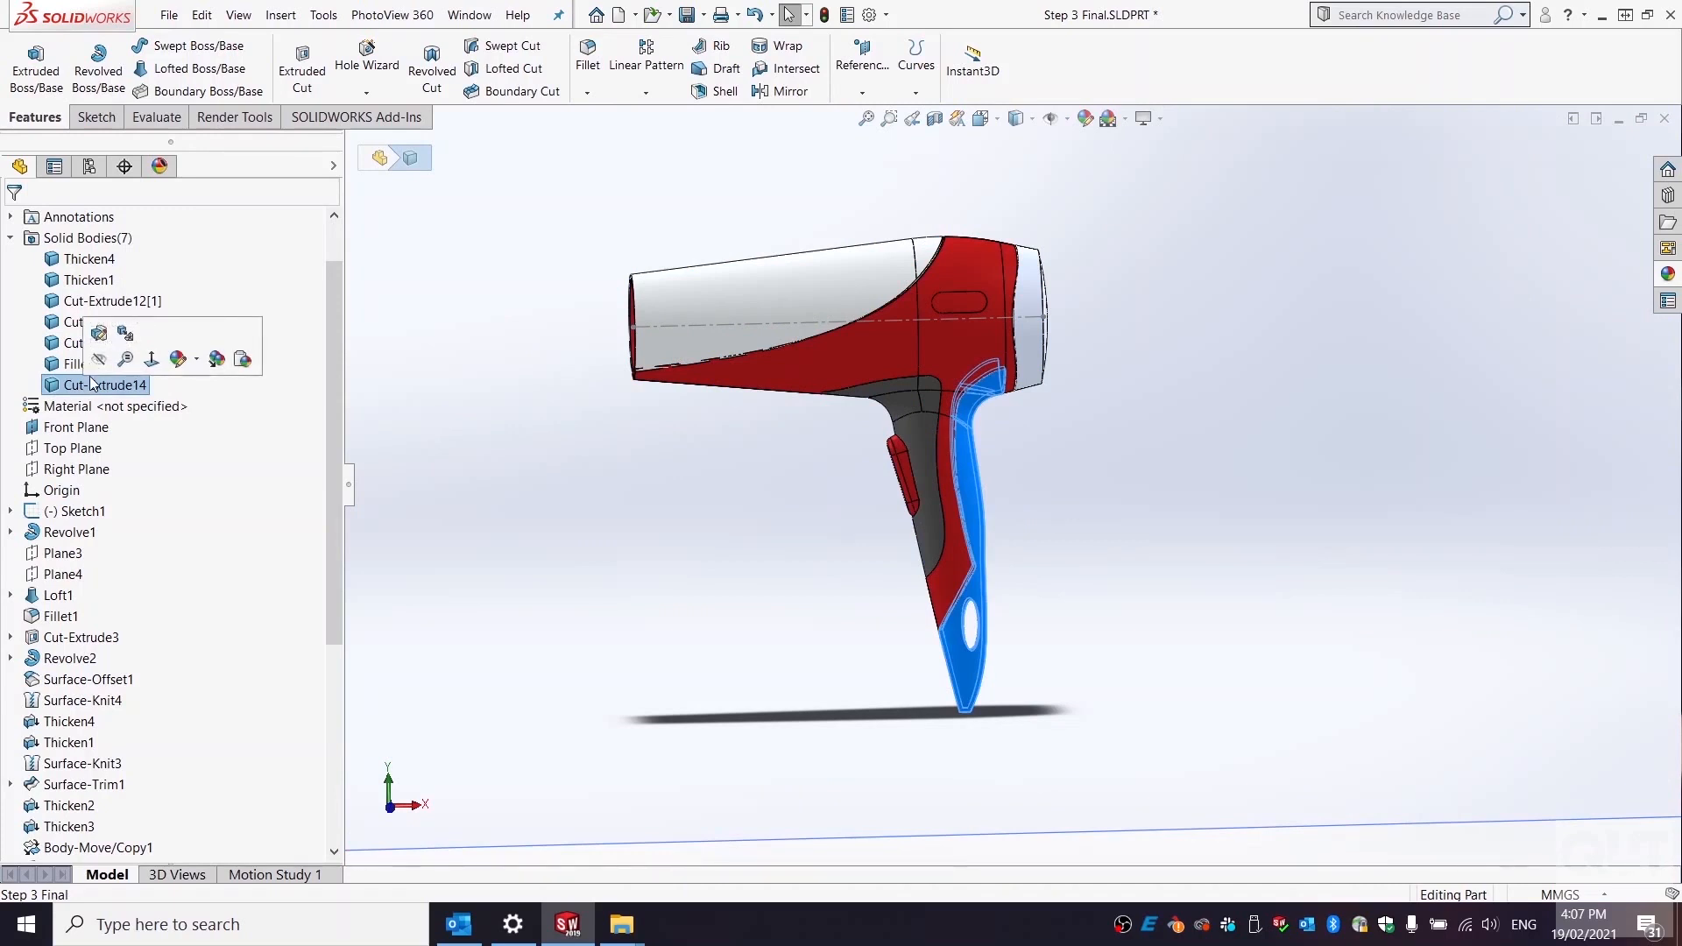
{"action": "middle_click_drag", "start_coordinate": [889, 402], "coordinate": [819, 387]}
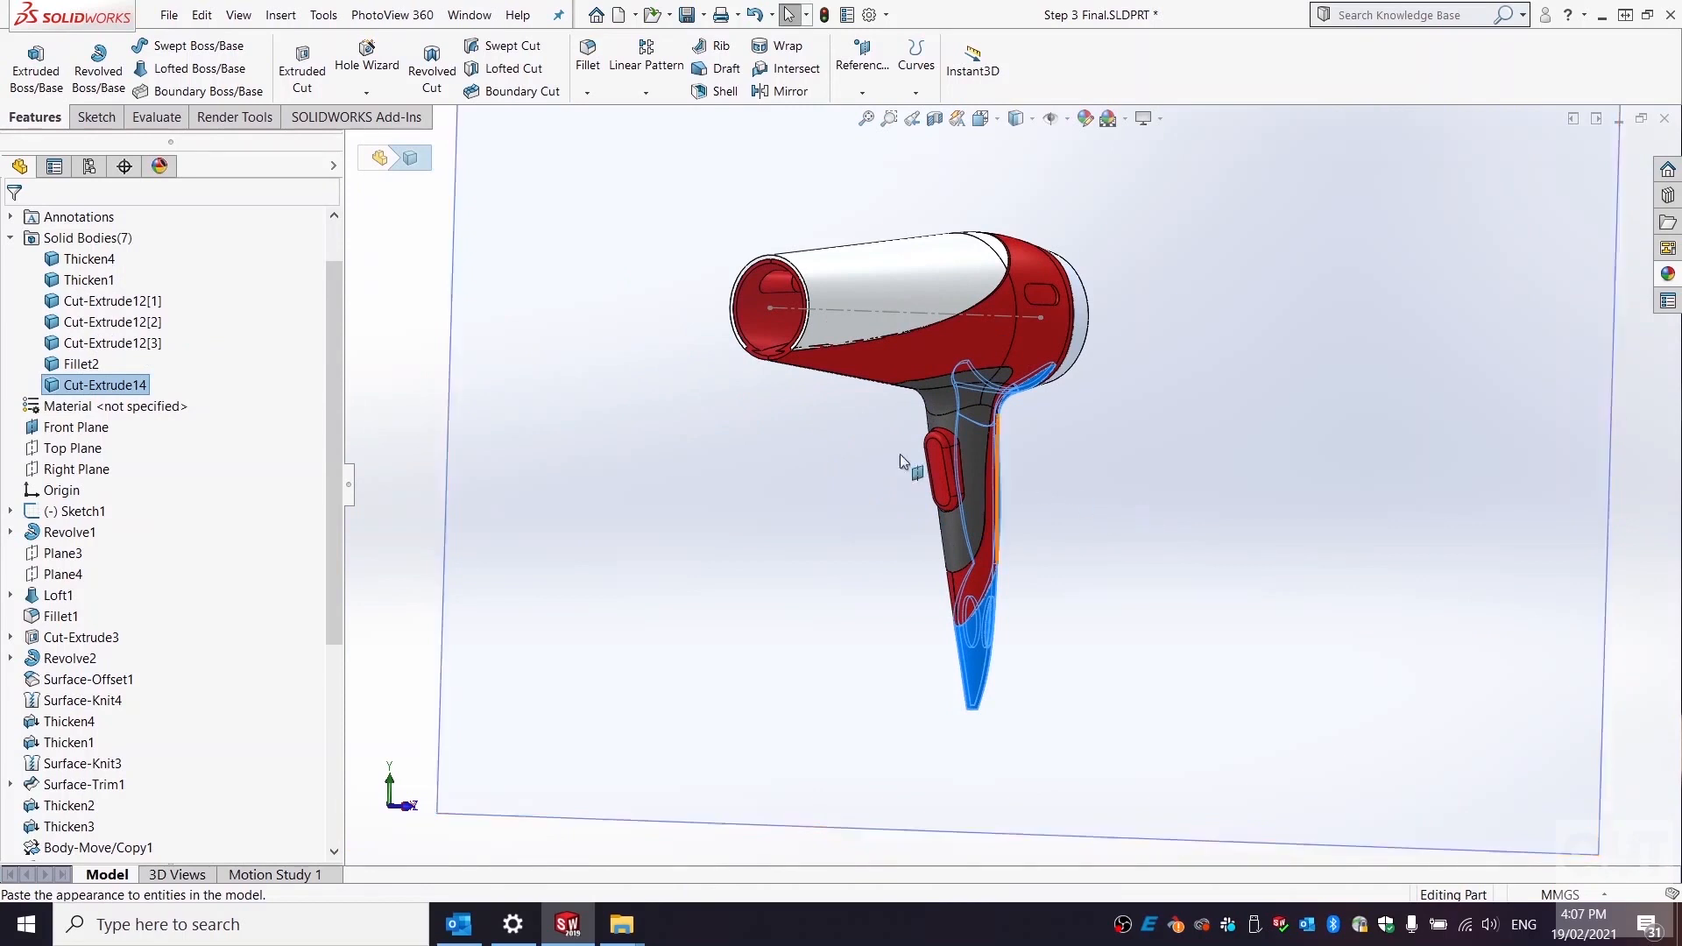
{"action": "left_click_drag", "start_coordinate": [336, 417], "coordinate": [336, 371]}
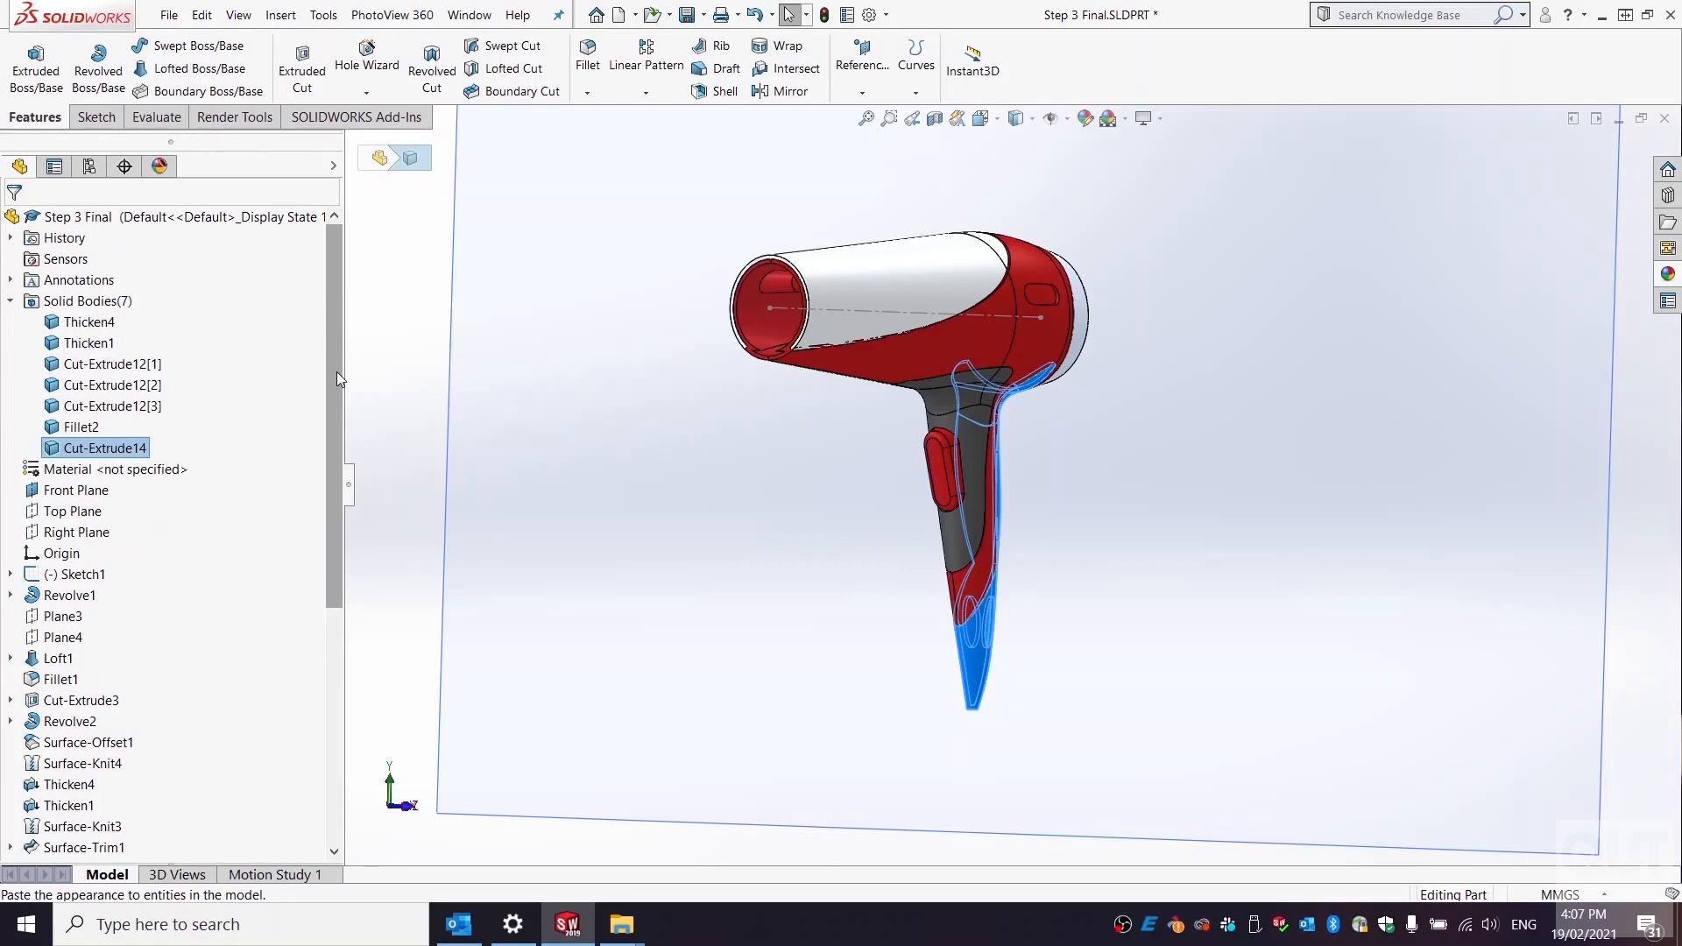
{"action": "left_click", "coordinate": [1091, 425]}
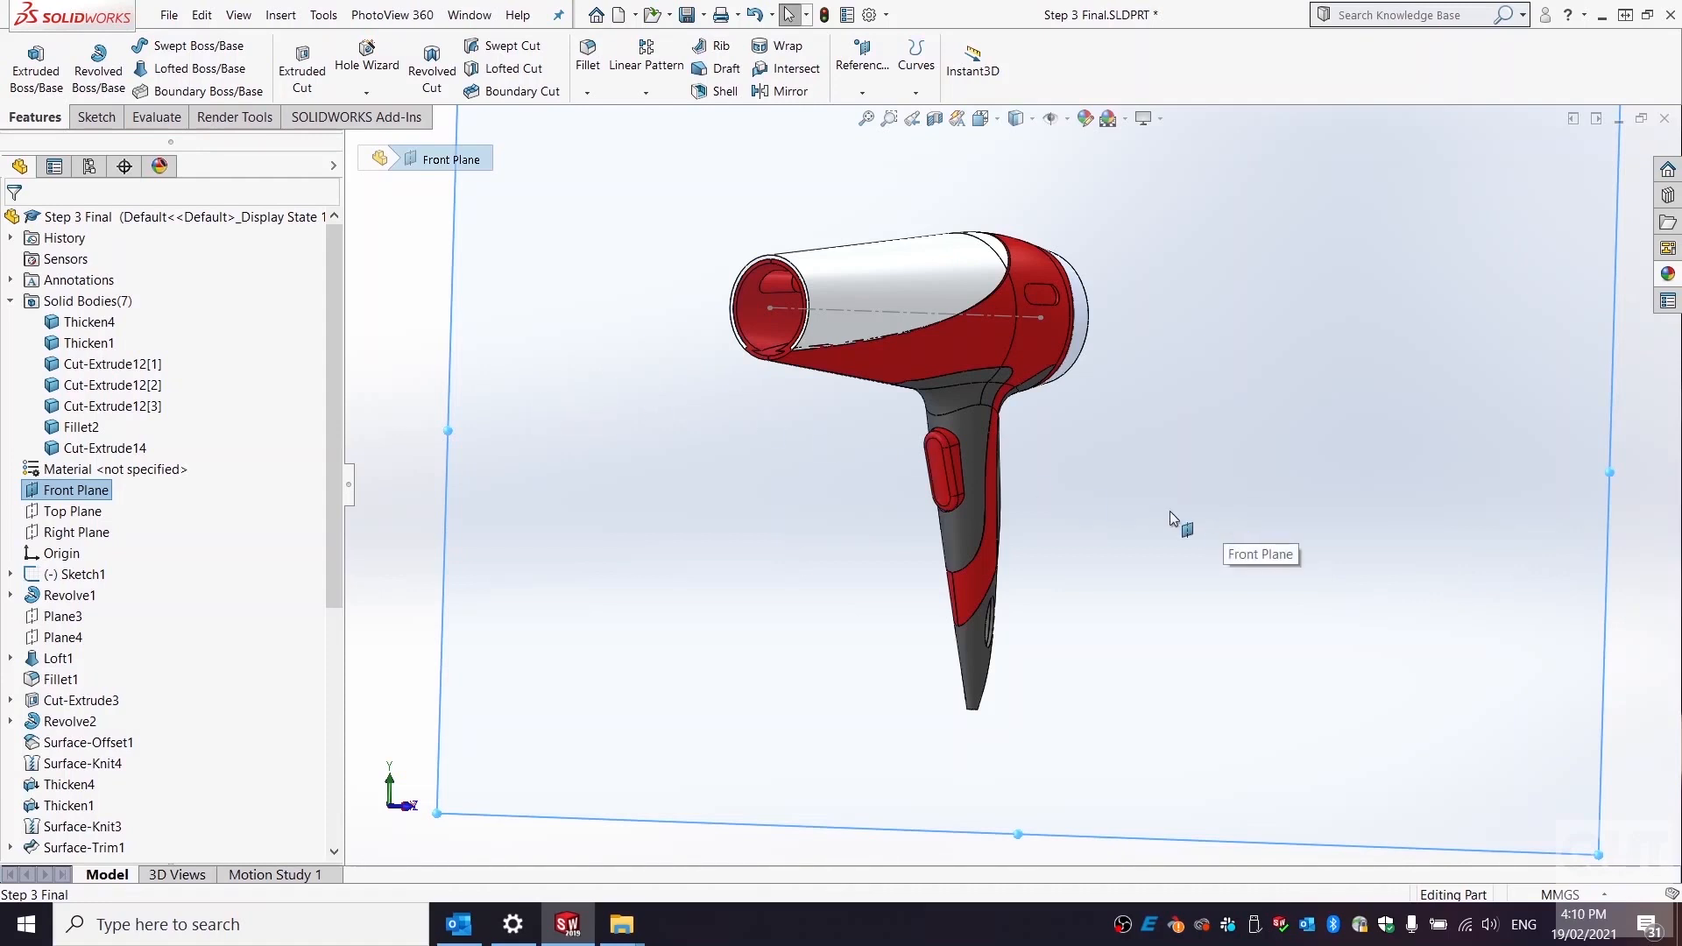
- Set up the insertion of the Thicken4 rear cap body into a new part, with visual properties propagated
{"action": "left_click", "coordinate": [76, 322]}
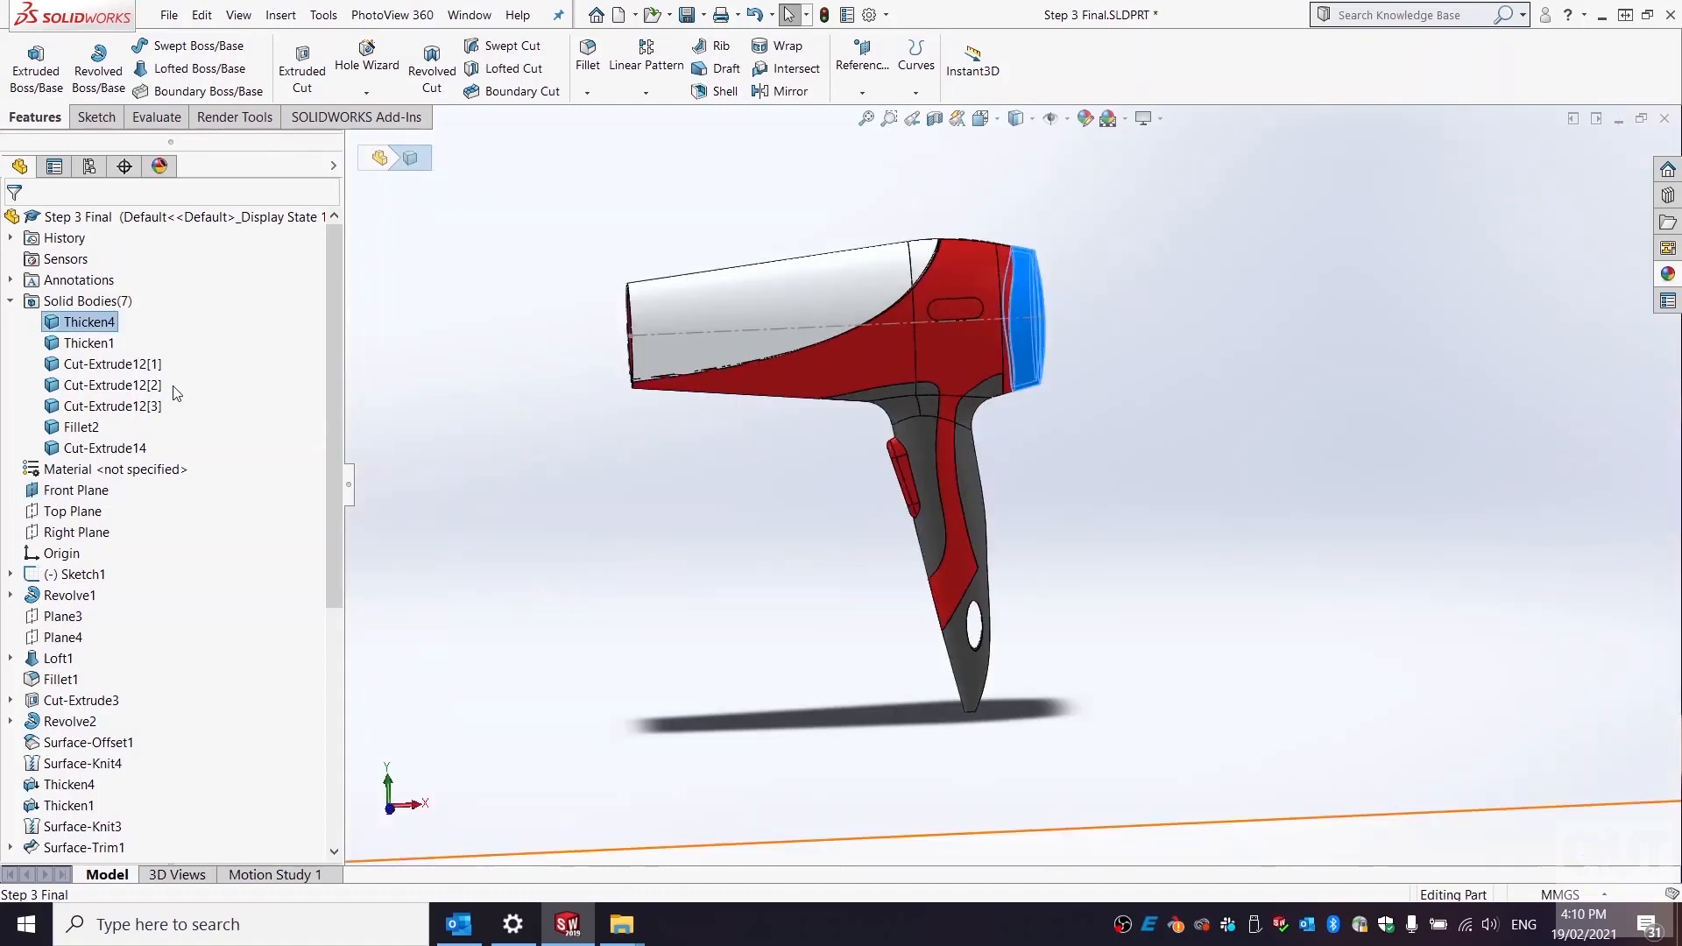
{"action": "right_click", "coordinate": [75, 326]}
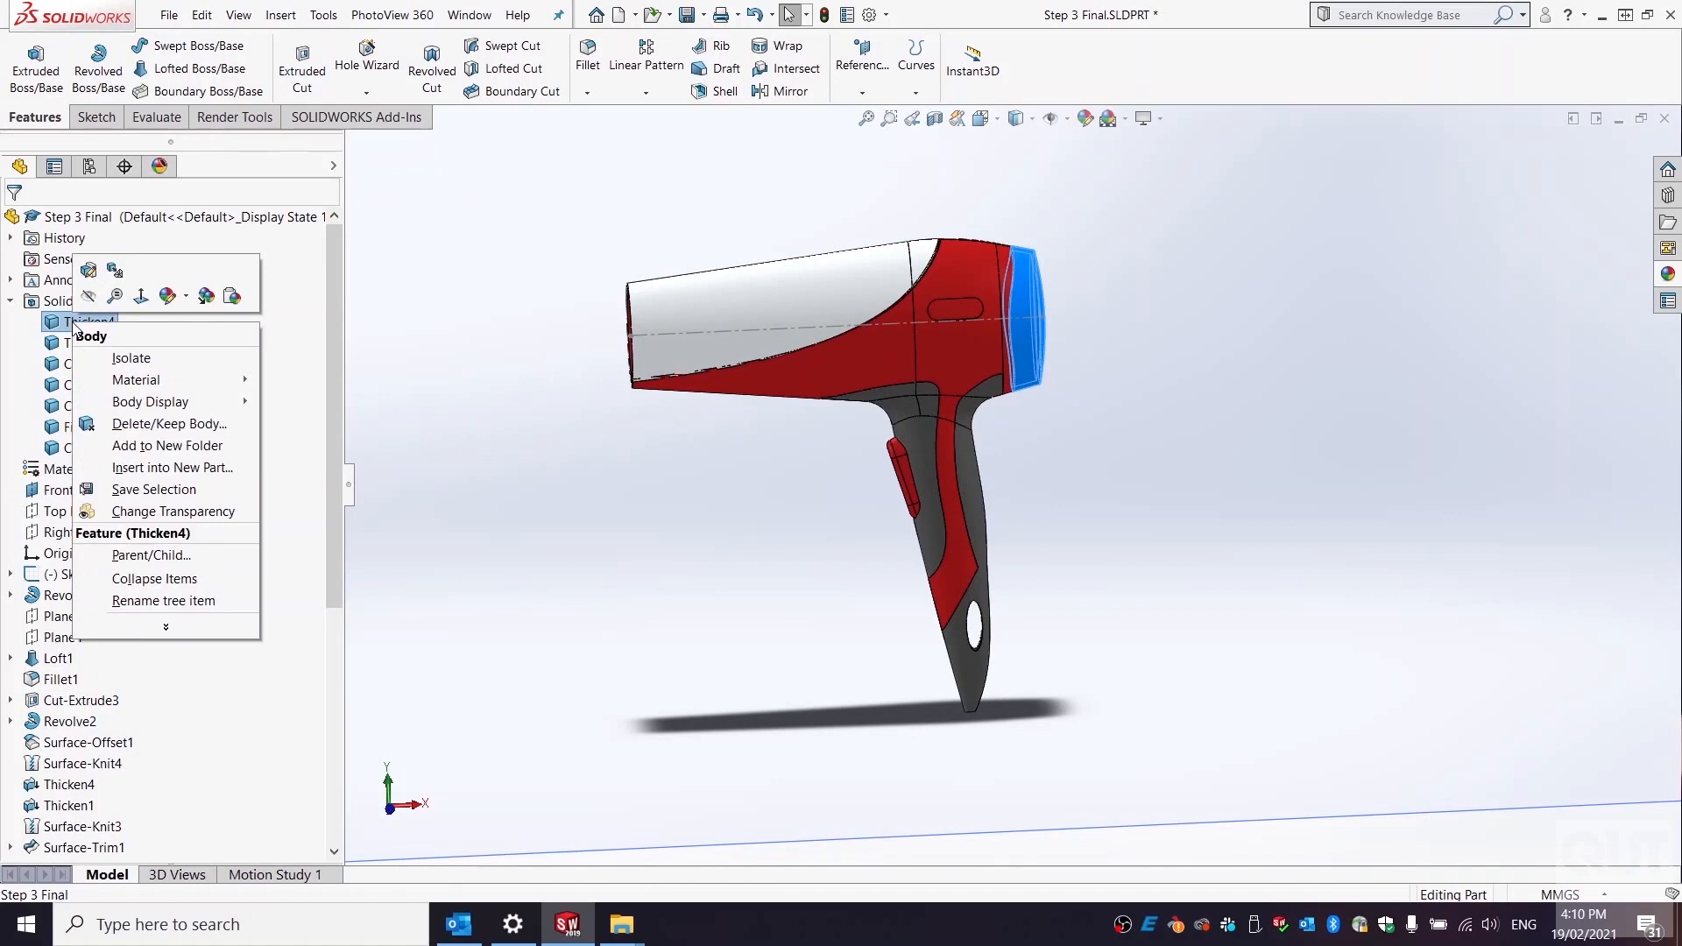
{"action": "left_click", "coordinate": [187, 469]}
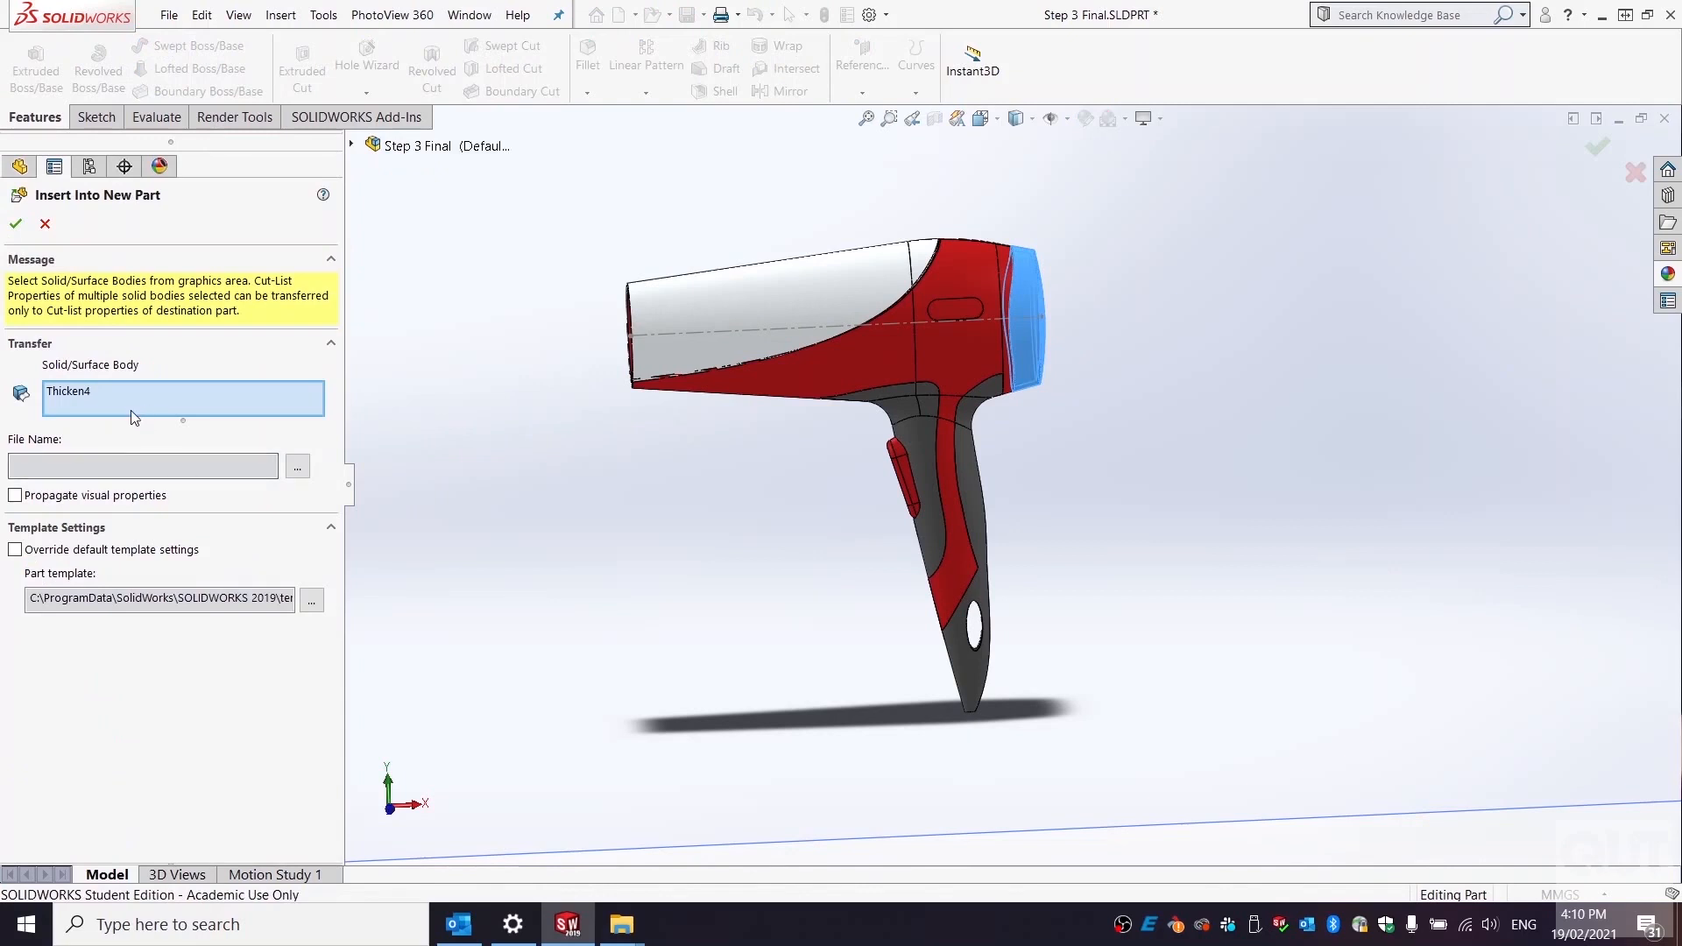
{"action": "left_click", "coordinate": [83, 473]}
{"action": "left_click", "coordinate": [297, 466]}
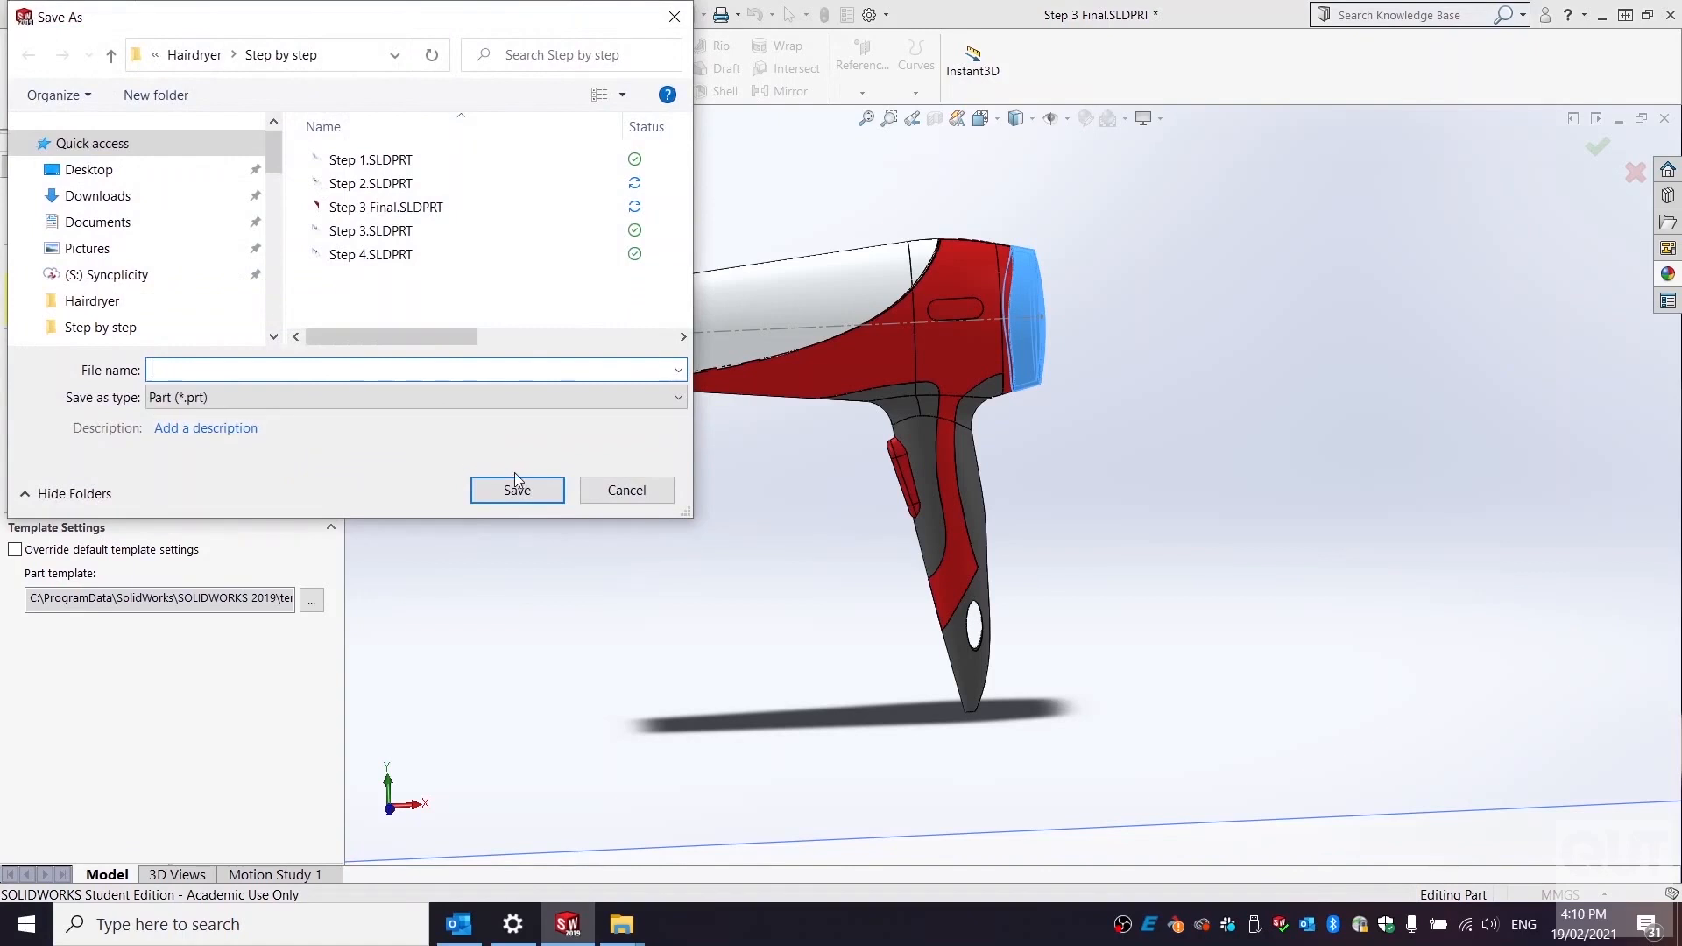
{"action": "left_click", "coordinate": [621, 492]}
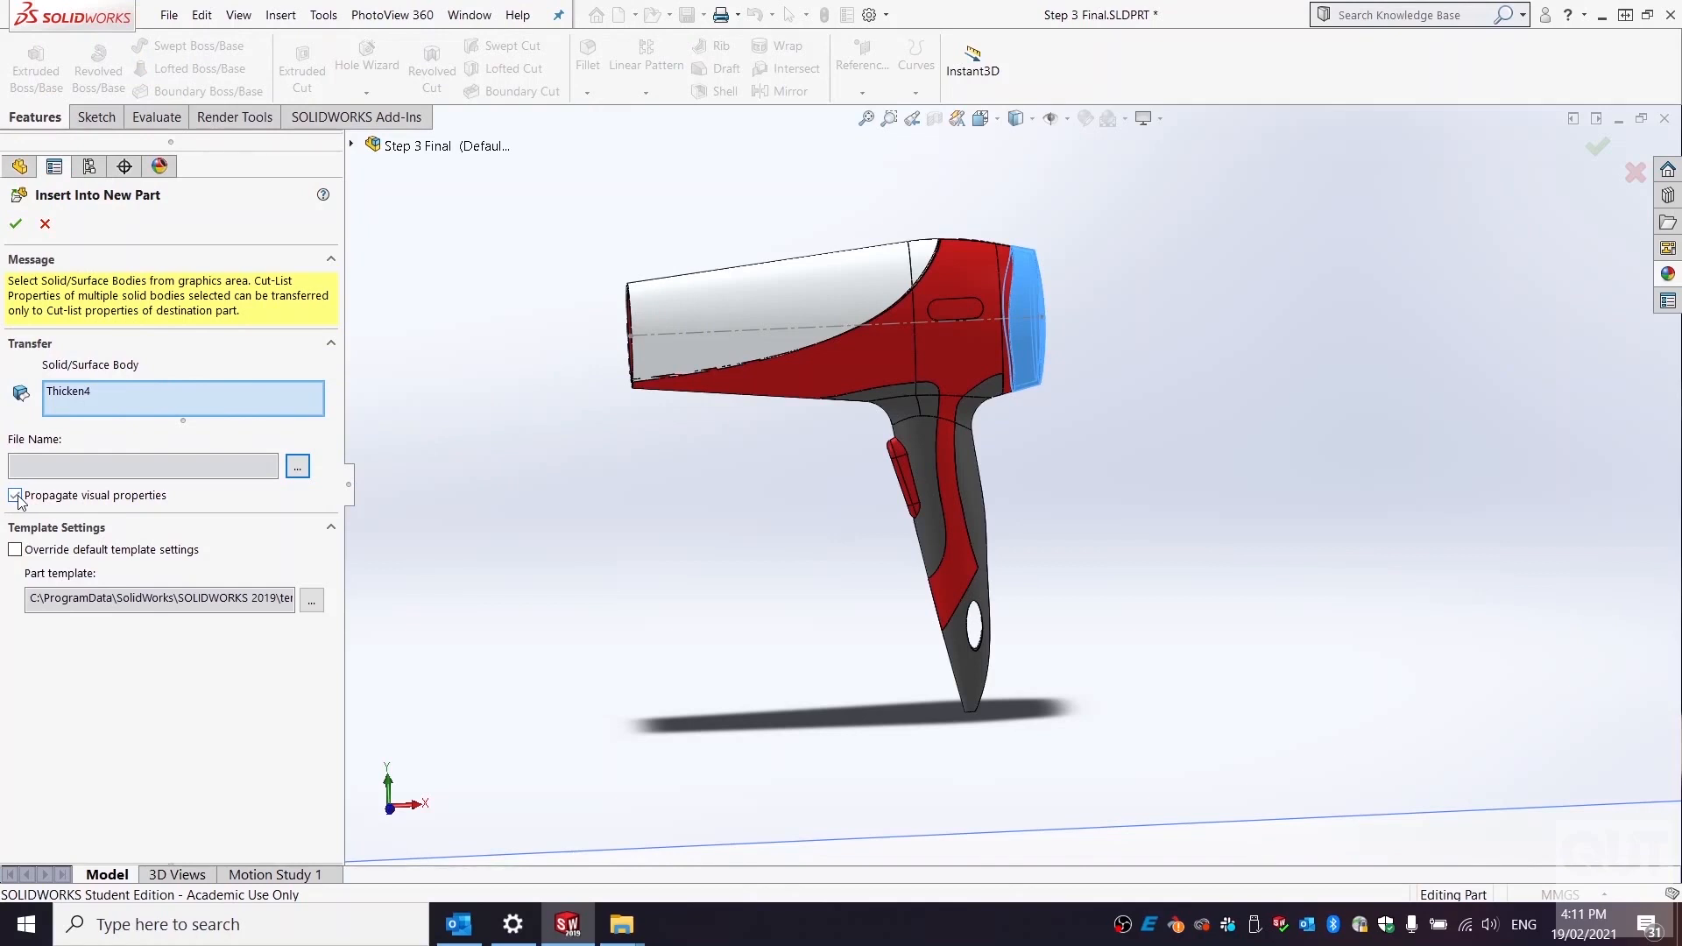
- Name the new part file Rear Cap, create the part from the body and close its document
{"action": "left_click", "coordinate": [298, 468]}
{"action": "type", "text": "Re"}
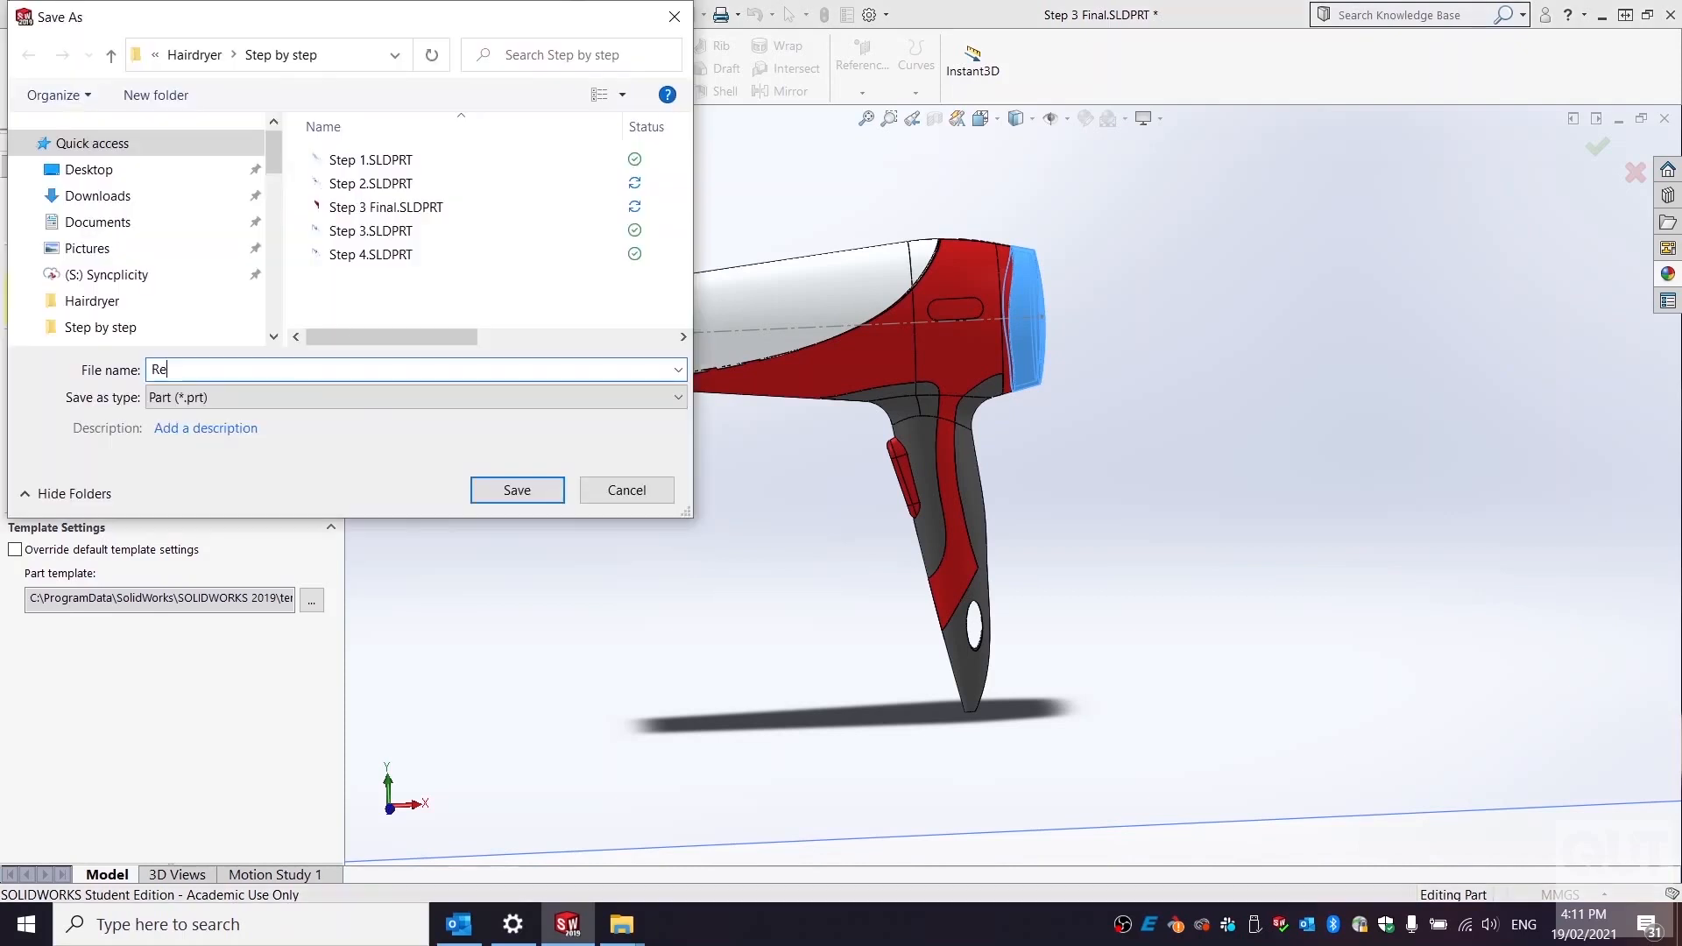
{"action": "type", "text": "ar Cap"}
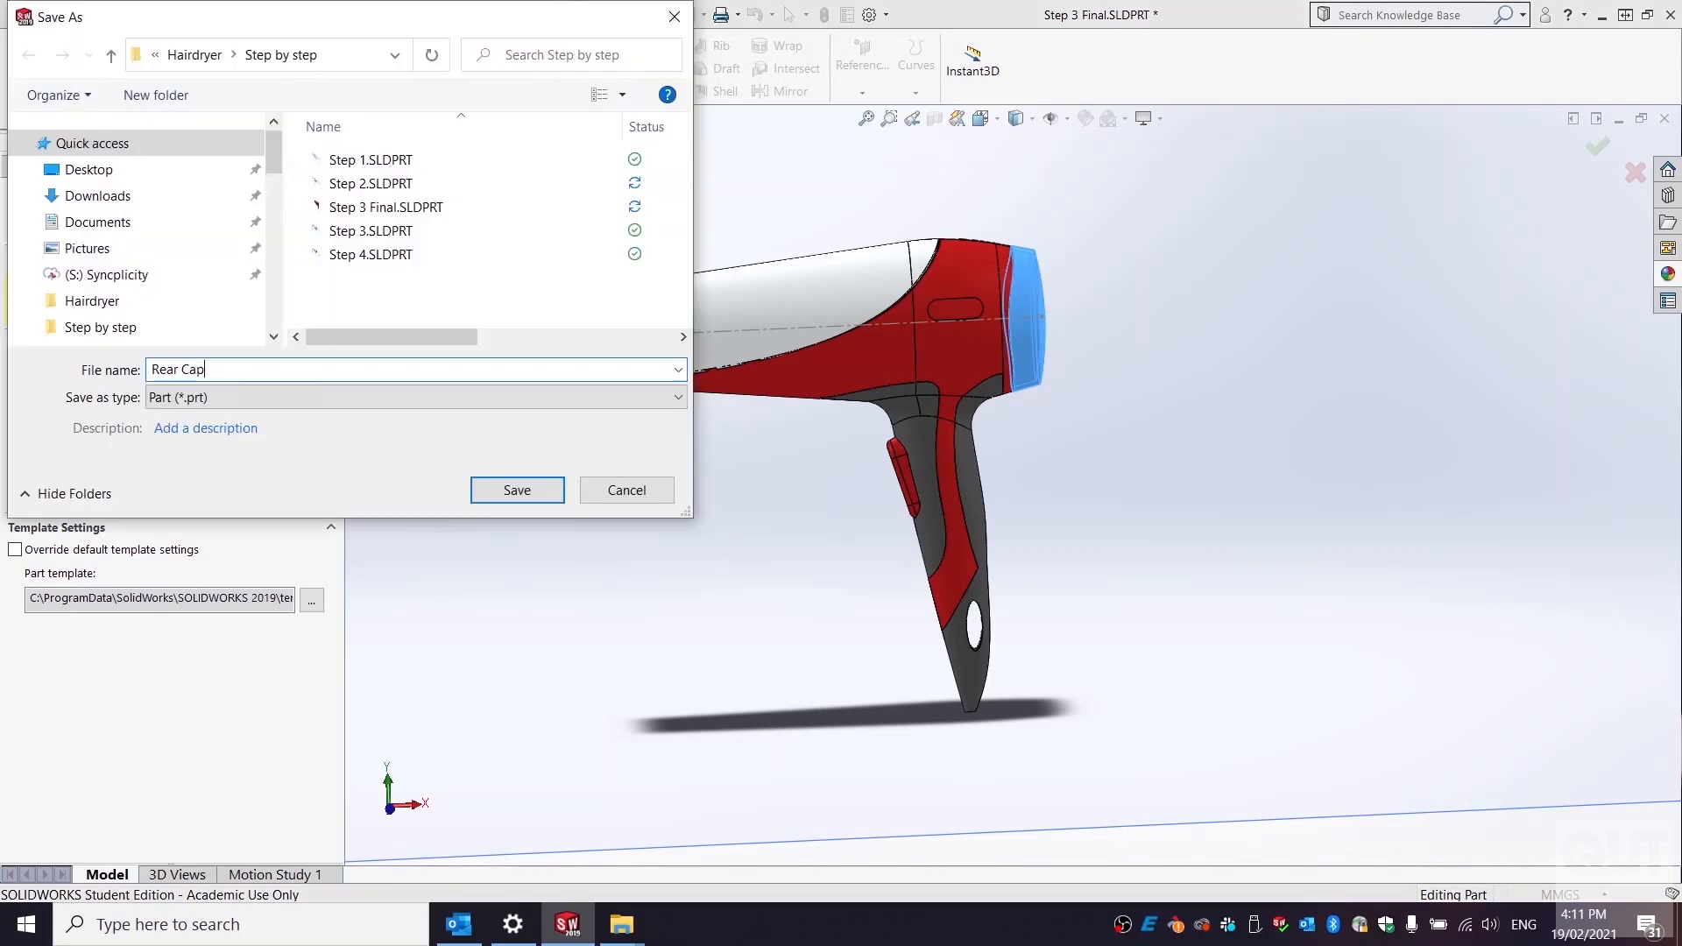
{"action": "key", "text": "Return"}
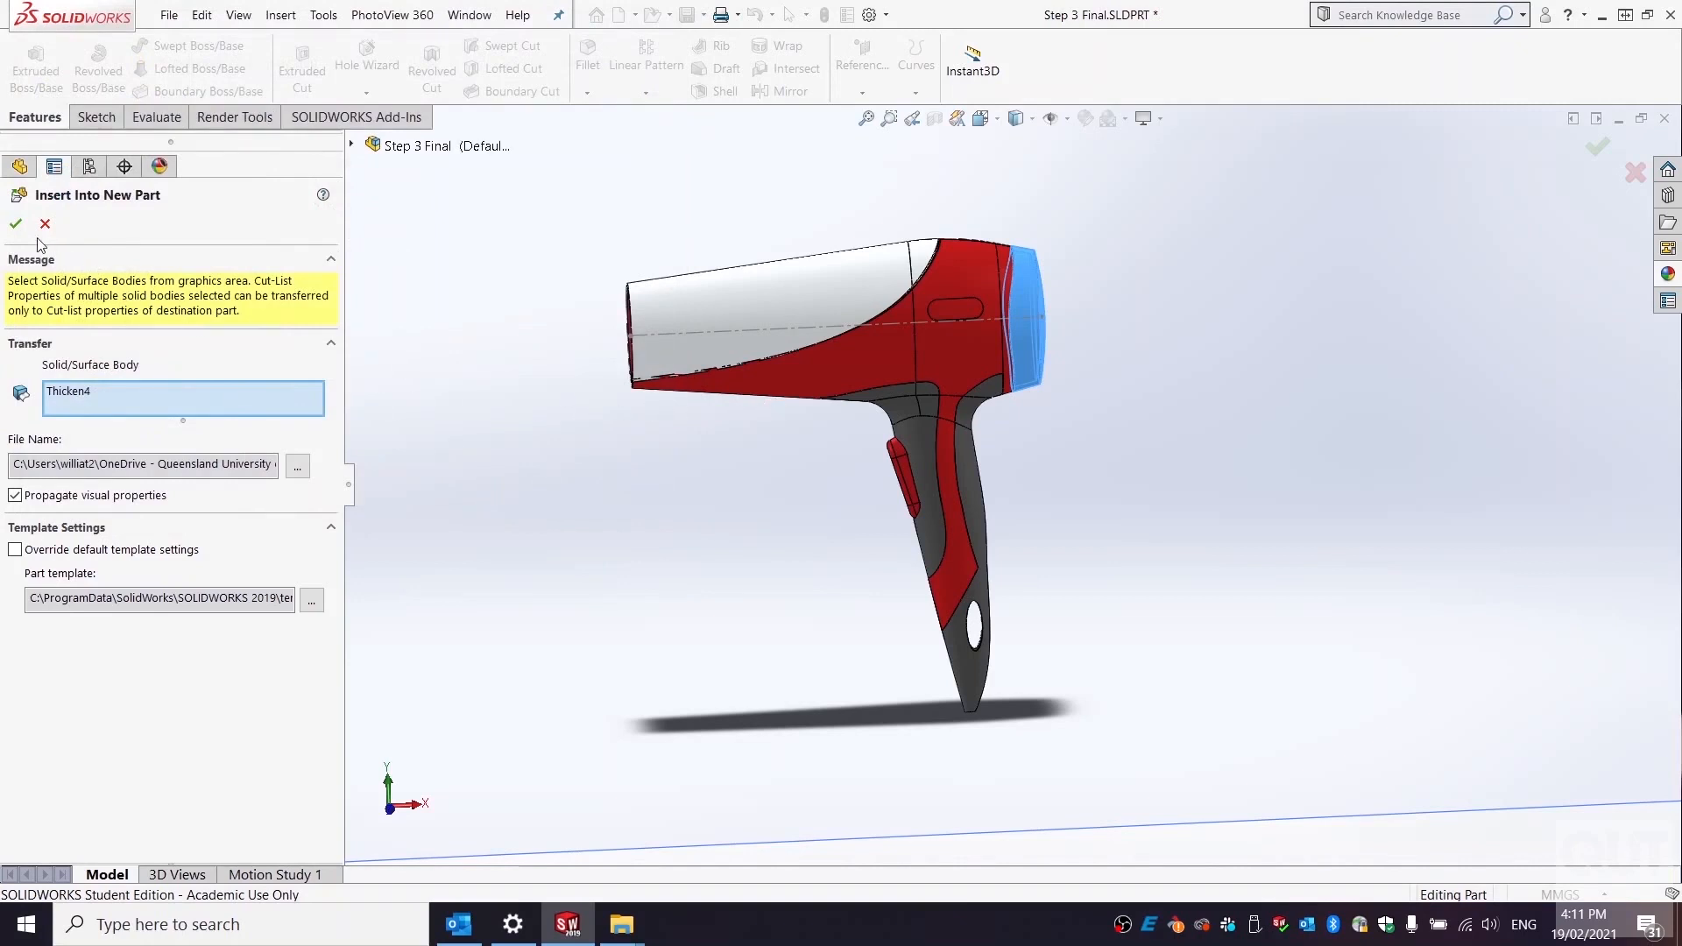
{"action": "left_click", "coordinate": [15, 223]}
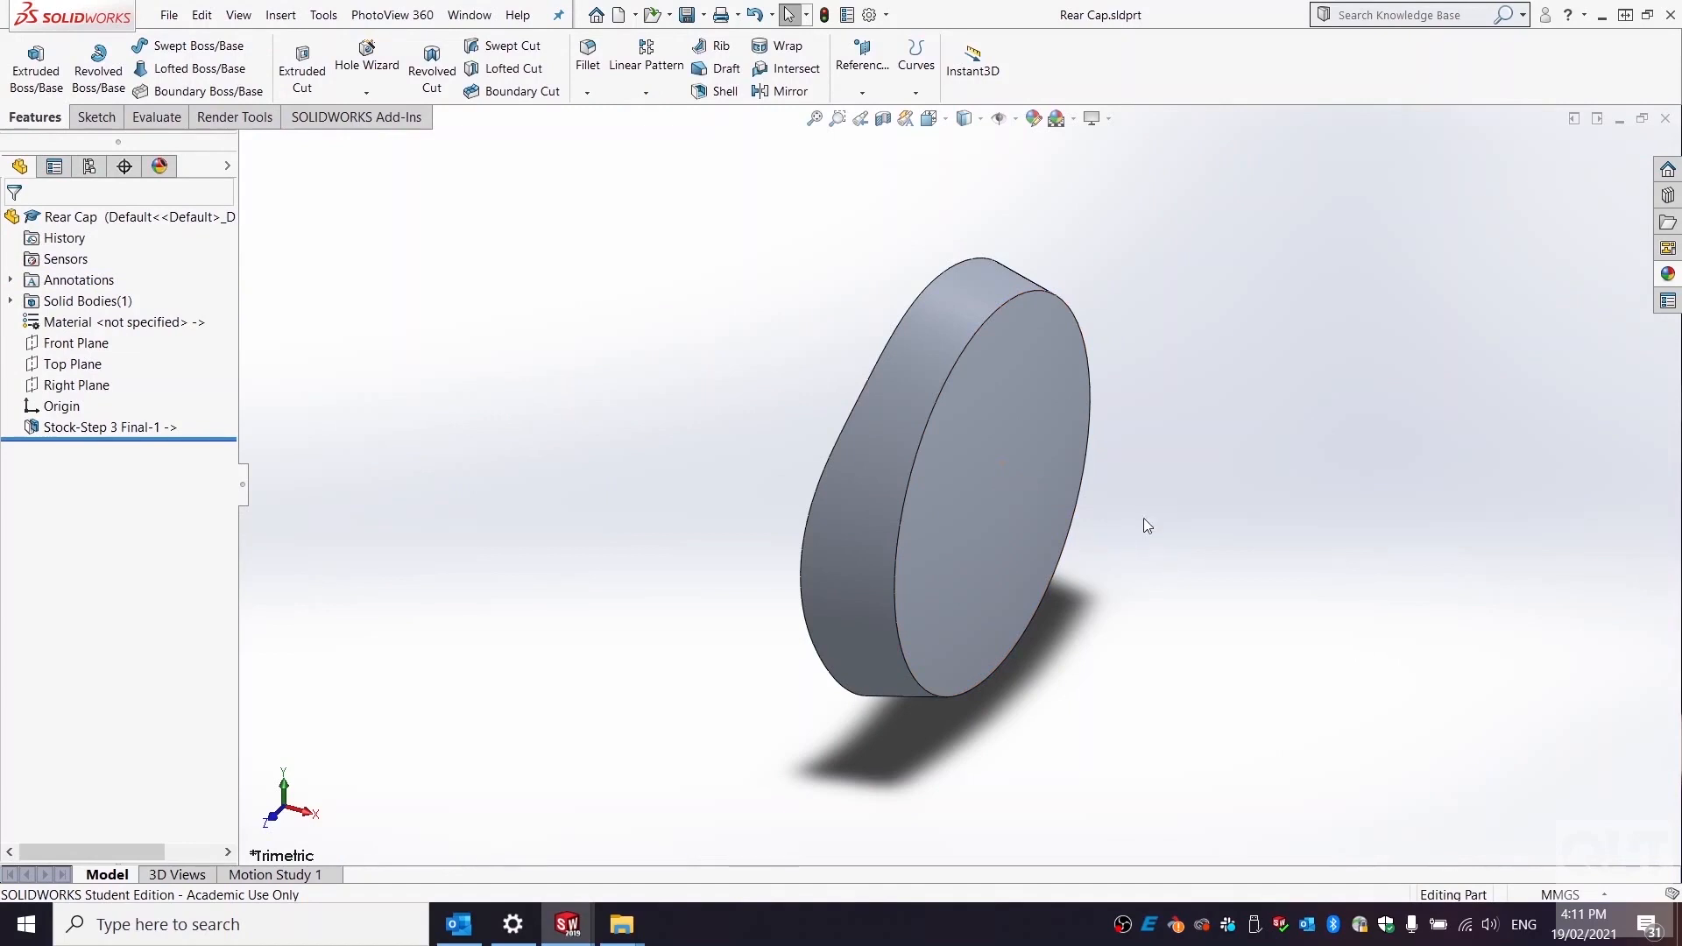
{"action": "left_click", "coordinate": [1664, 118]}
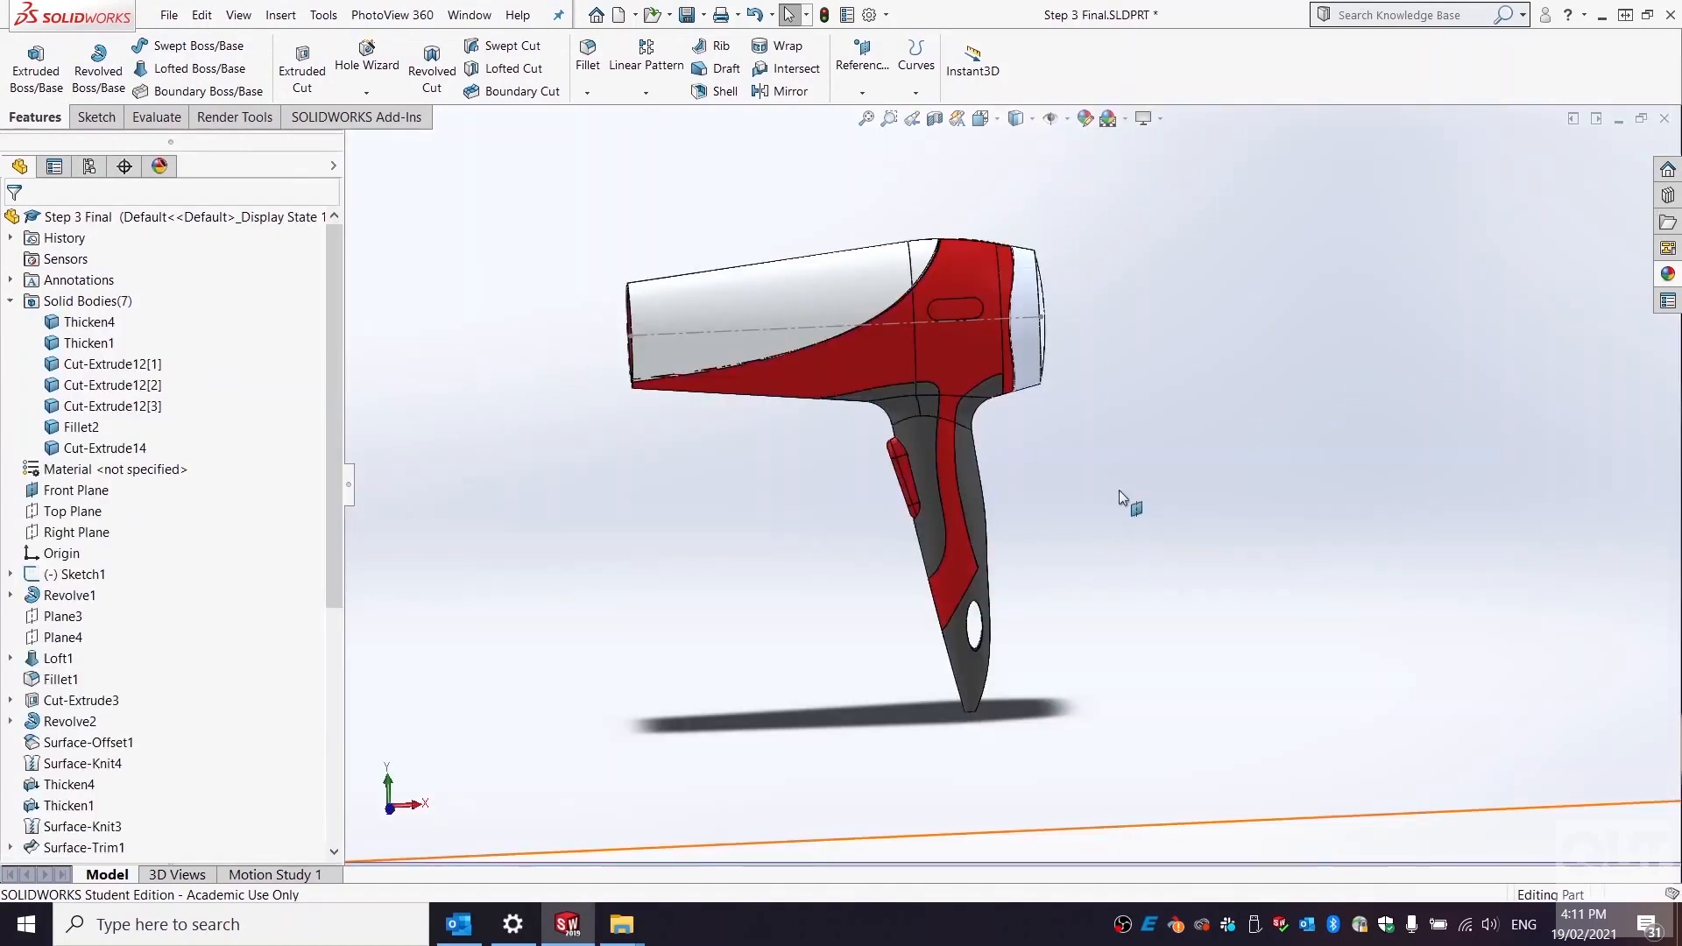
{"action": "left_click", "coordinate": [1032, 366]}
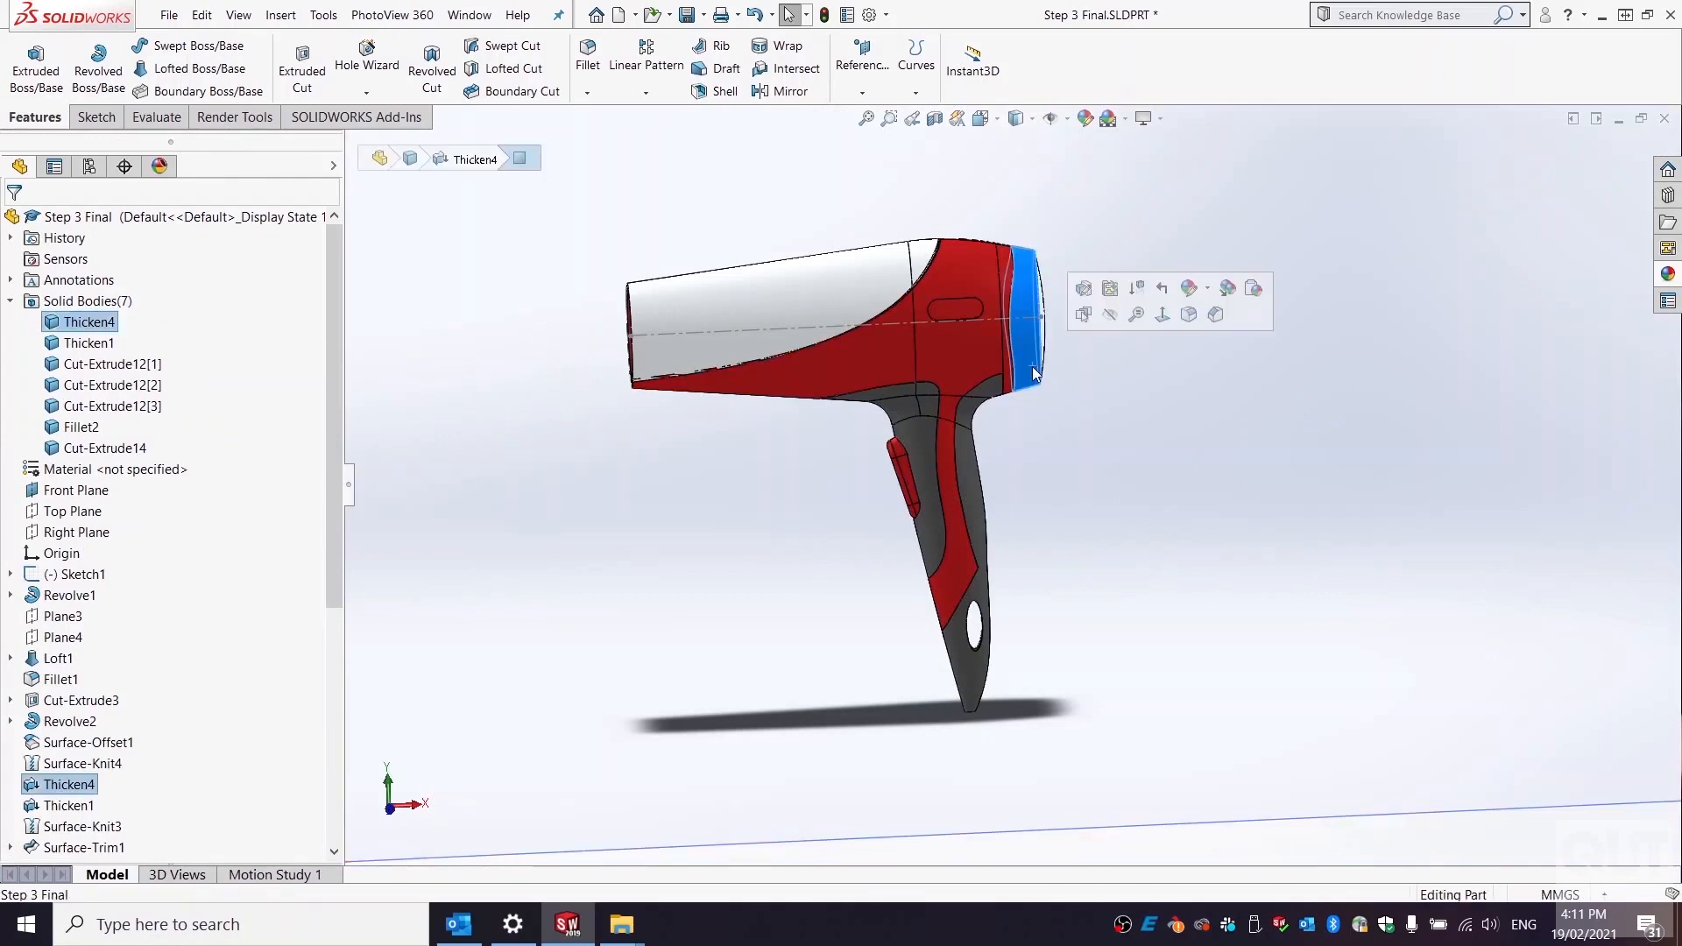
{"action": "right_click", "coordinate": [88, 322]}
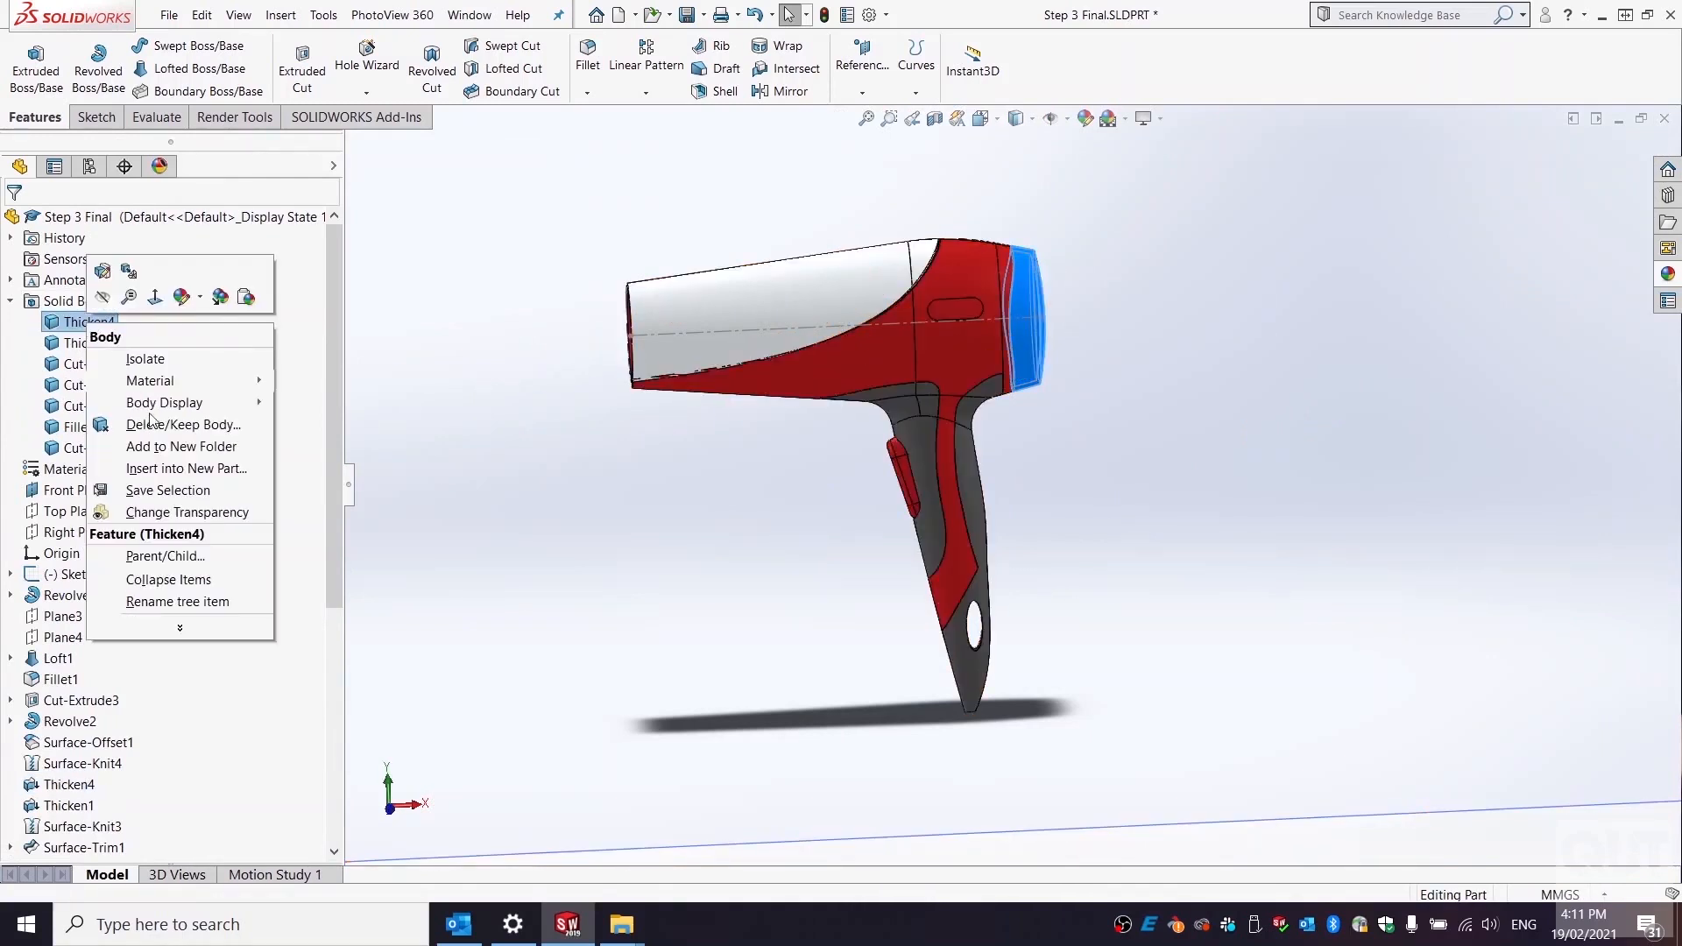
{"action": "left_click", "coordinate": [169, 471]}
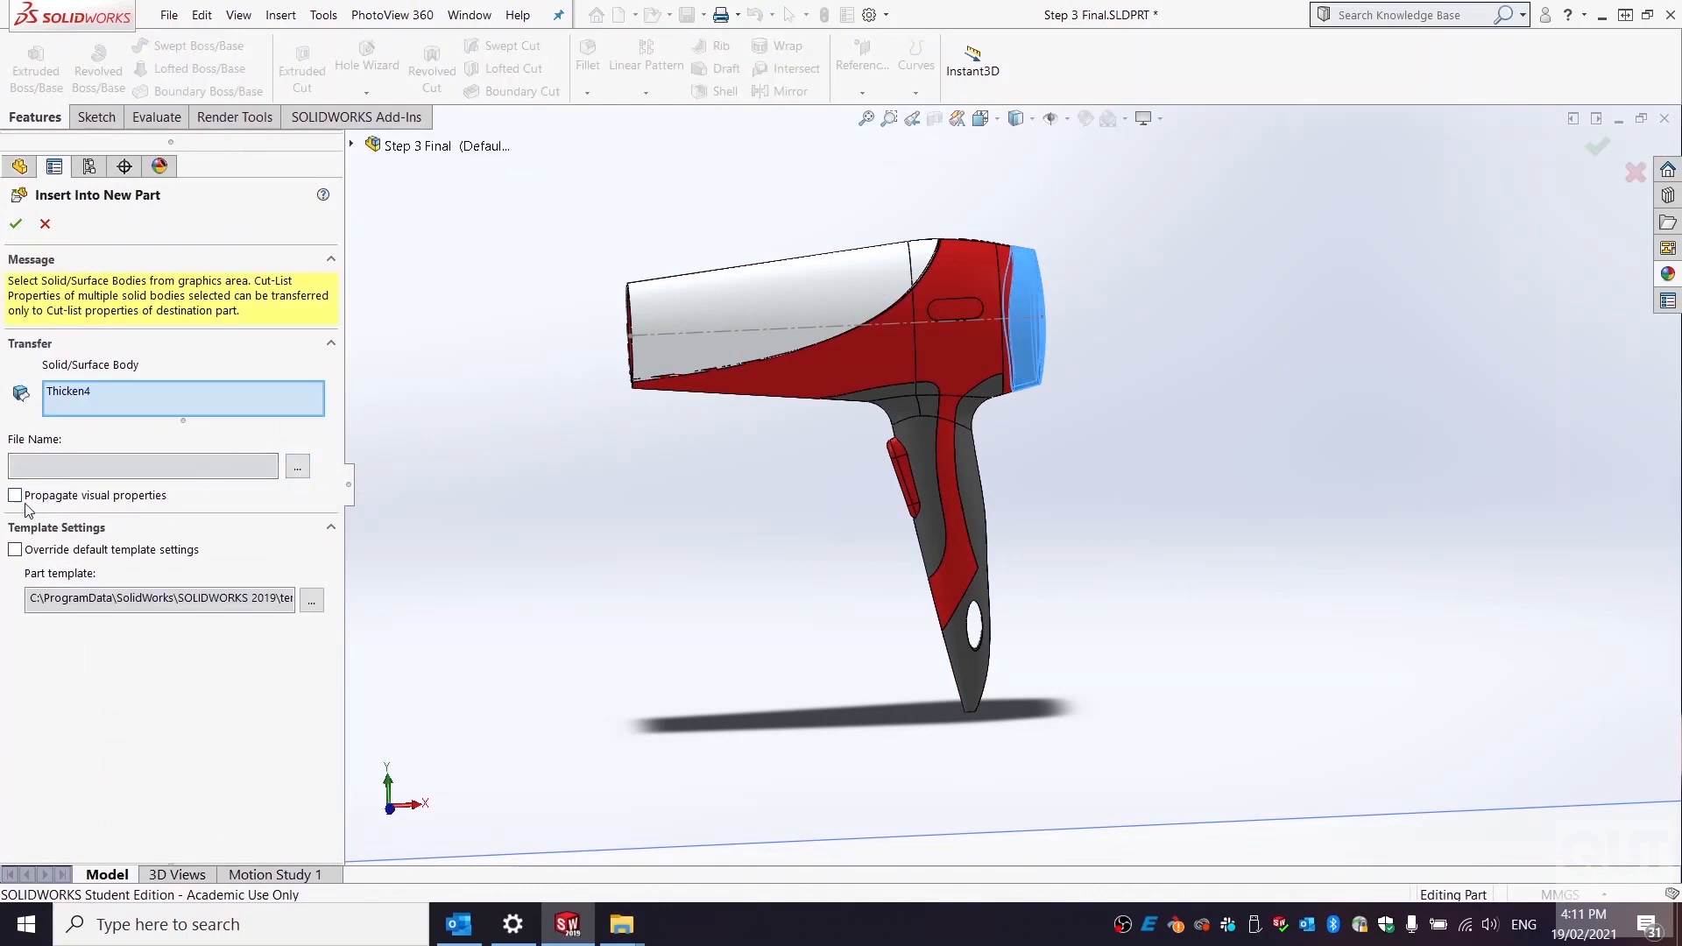
{"action": "key", "text": "Escape"}
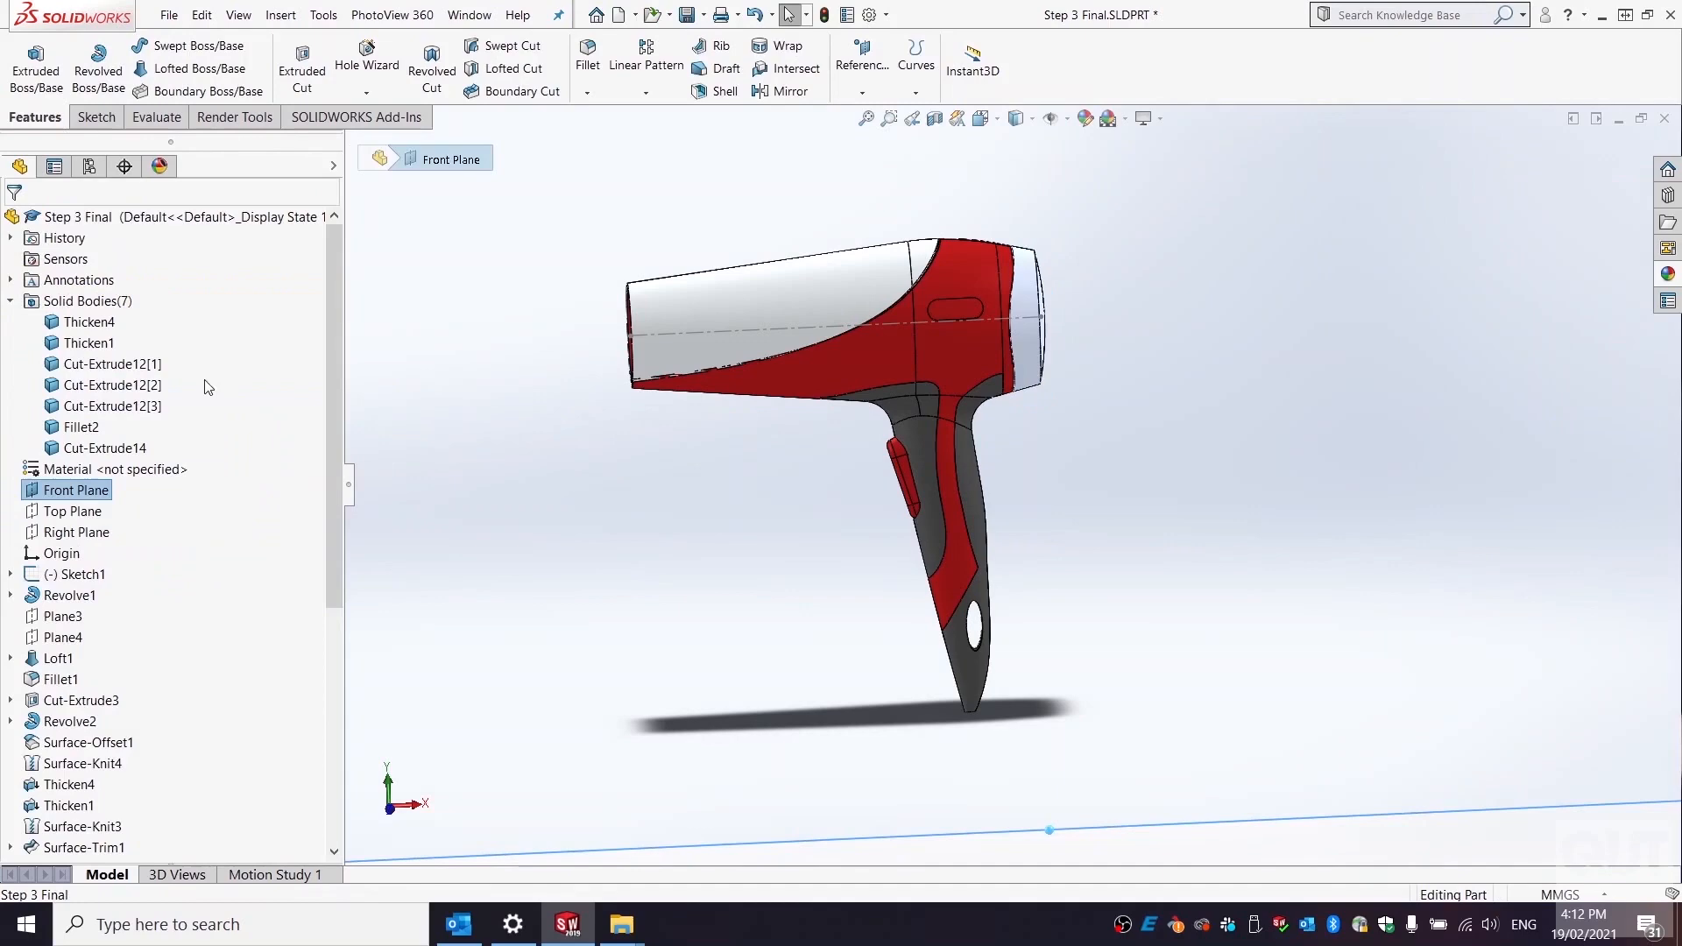
- Insert the Thicken1 body, the white upper barrel cover, into a new part named Head shield
{"action": "left_click", "coordinate": [97, 348]}
{"action": "right_click", "coordinate": [112, 349]}
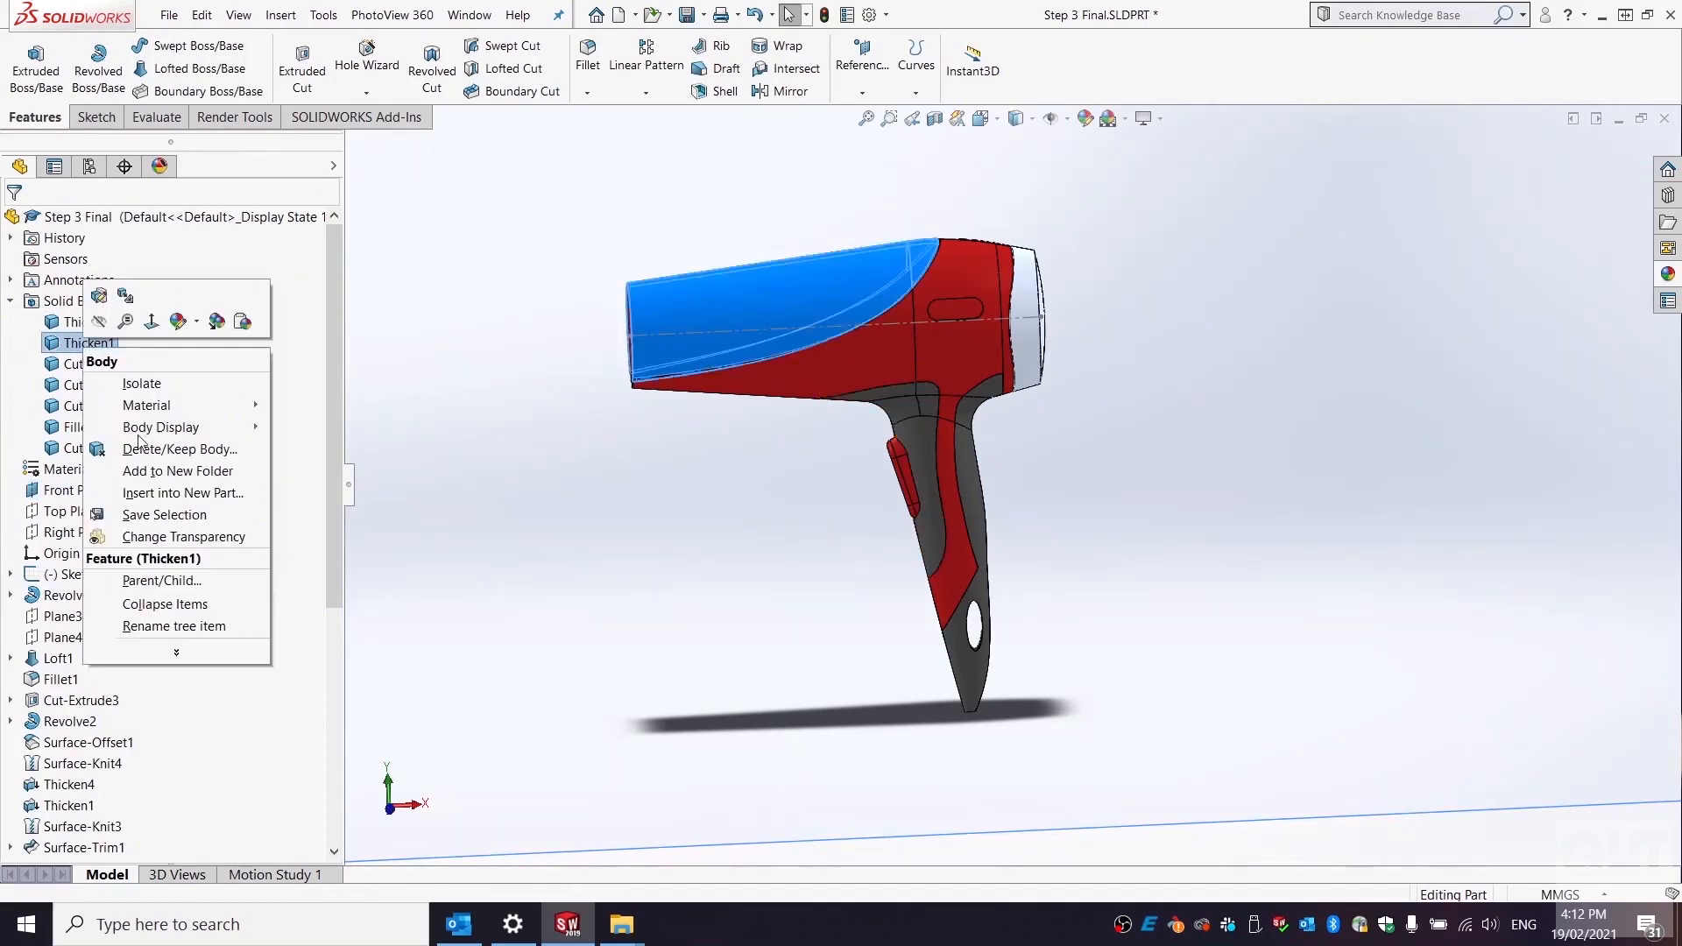
{"action": "left_click", "coordinate": [162, 473]}
{"action": "left_click", "coordinate": [297, 468]}
{"action": "type", "text": "Head sh"}
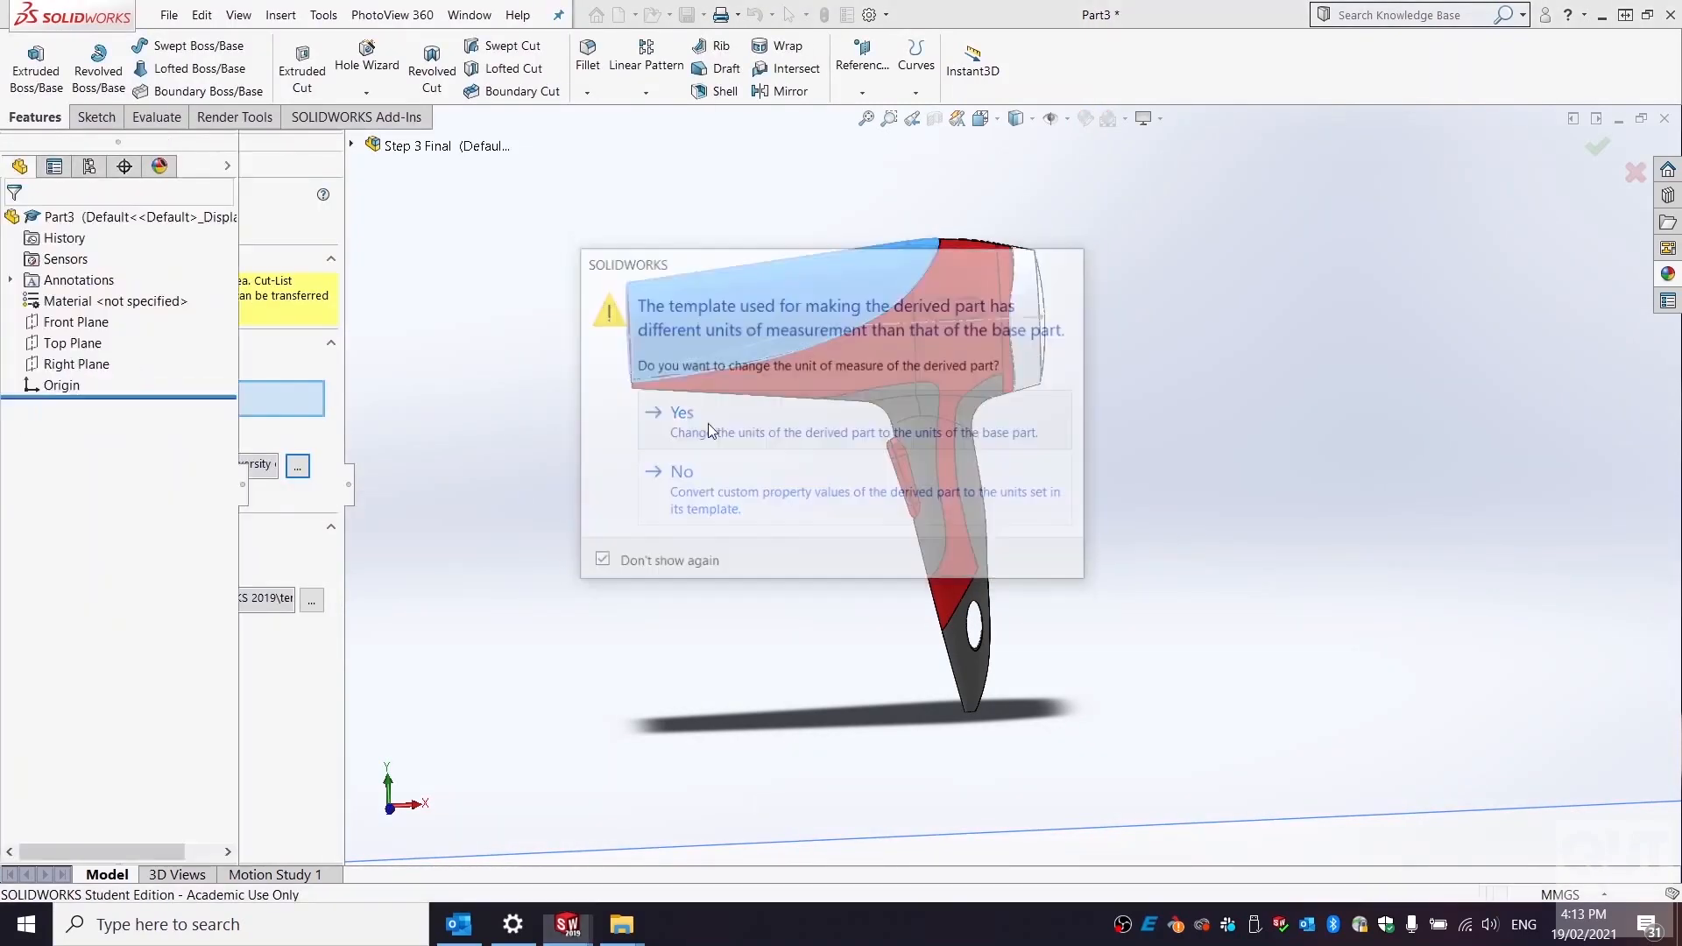
- Save the far-side red housing half as a new part named Right side
{"action": "left_click", "coordinate": [297, 466]}
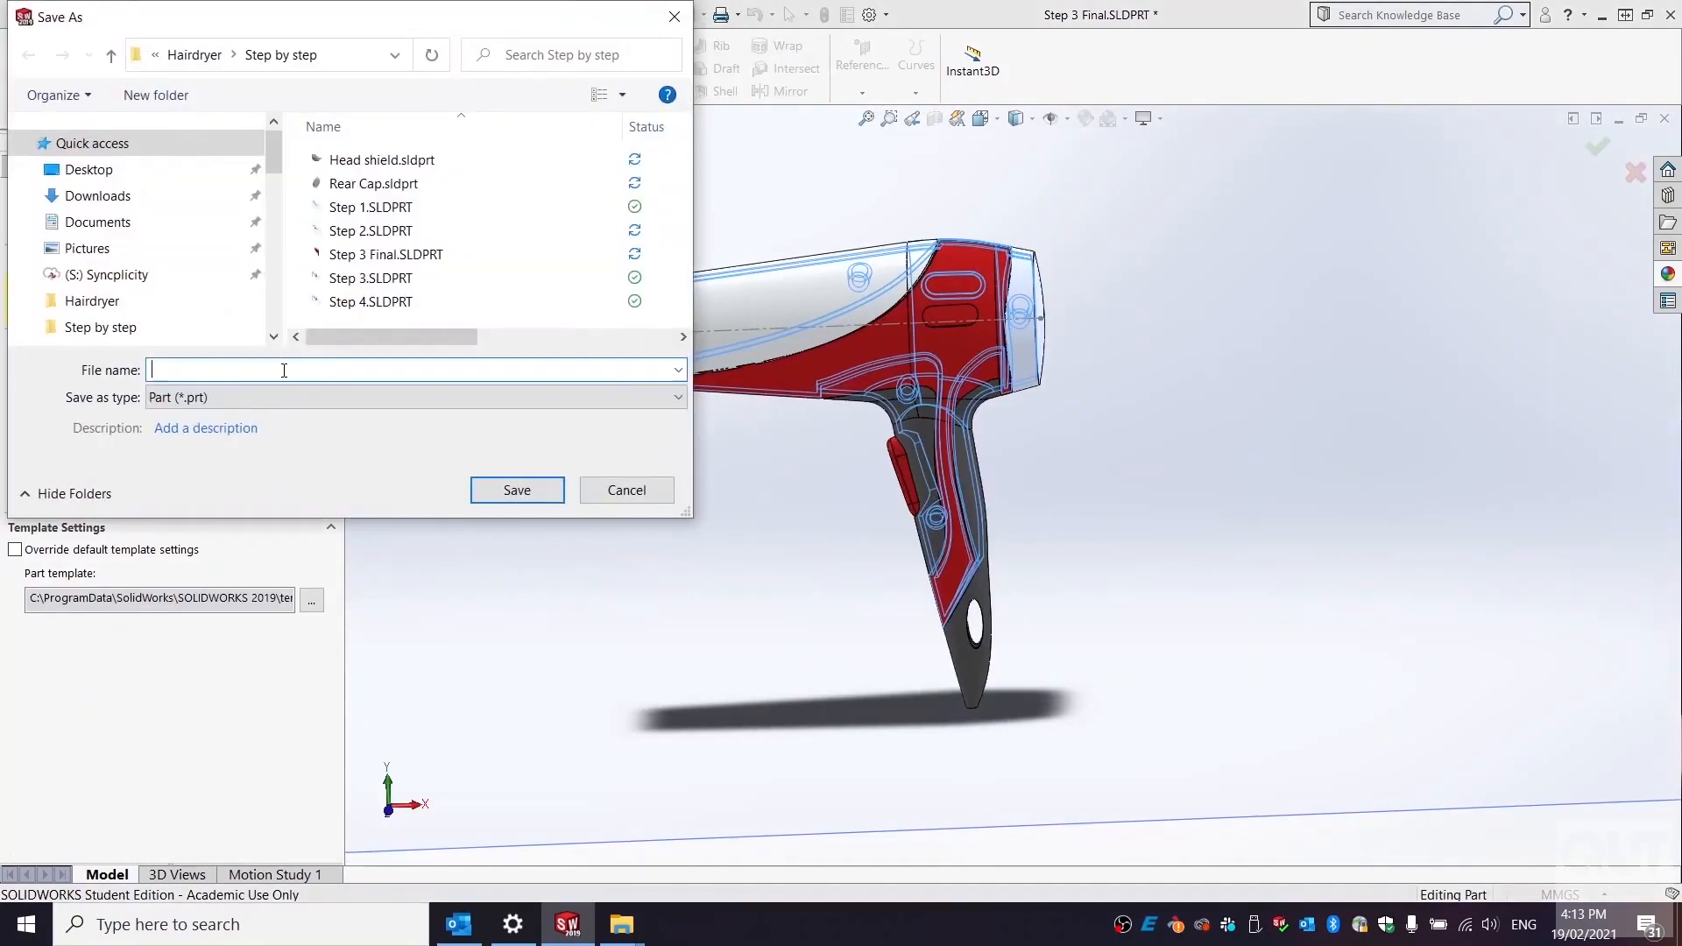
{"action": "type", "text": "Right side"}
{"action": "left_click", "coordinate": [517, 489]}
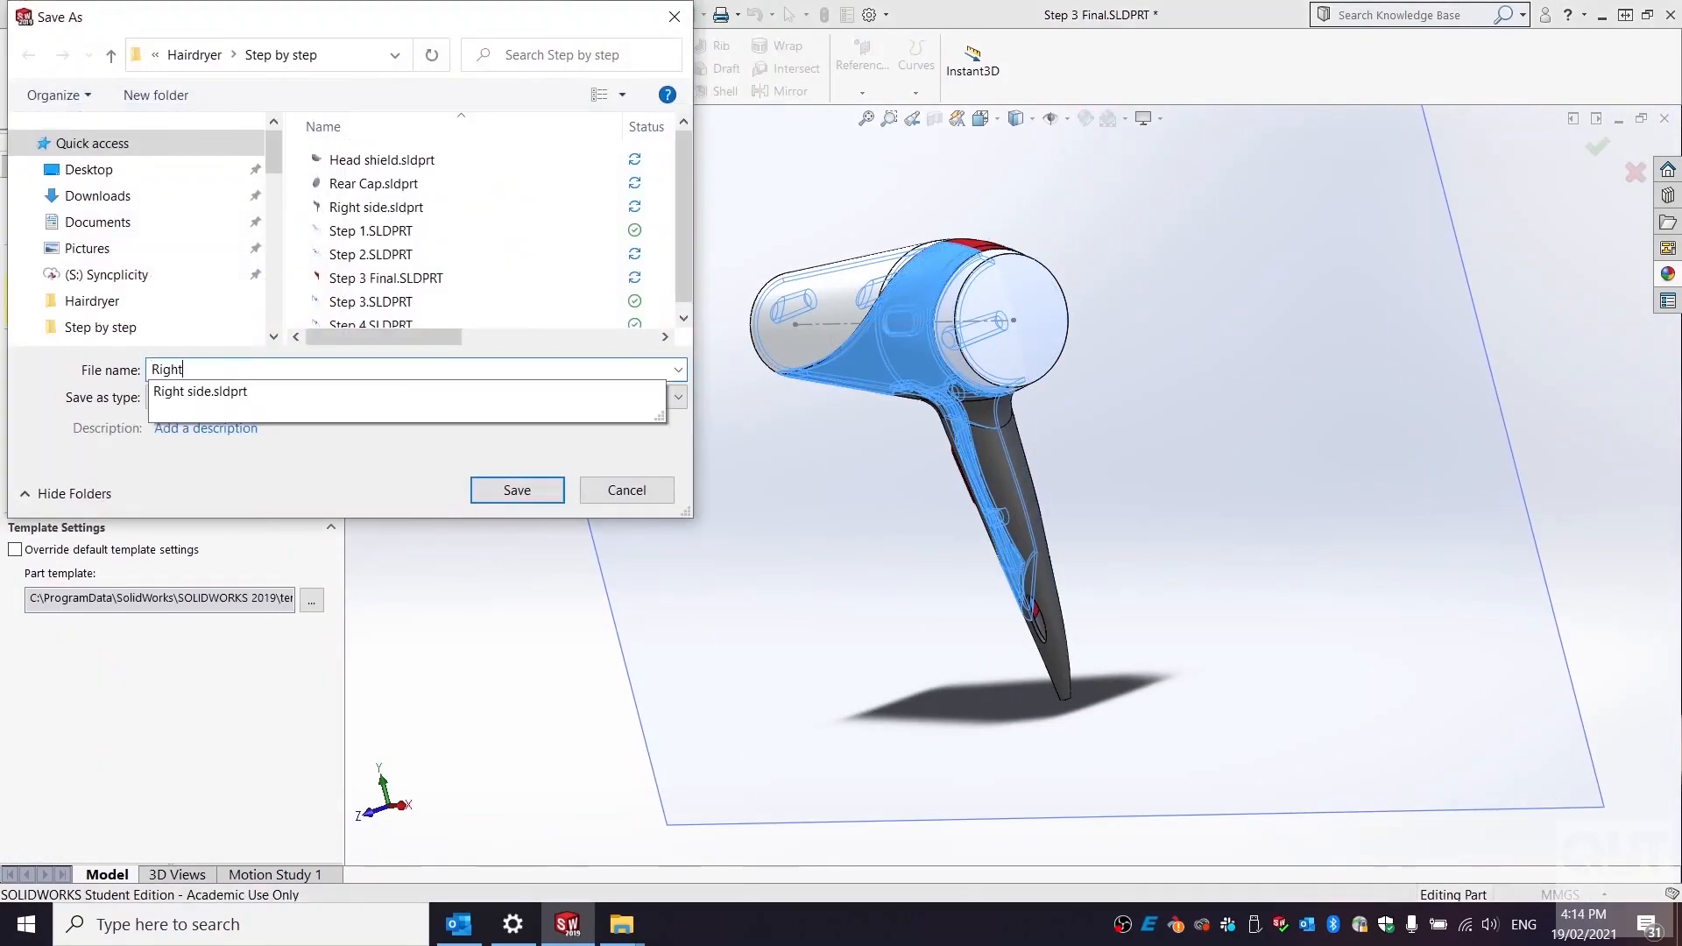
- Save the opposite red housing half as a new part named Left side
{"action": "key", "text": "ctrl+a"}
{"action": "type", "text": "Left side"}
{"action": "left_click", "coordinate": [515, 489]}
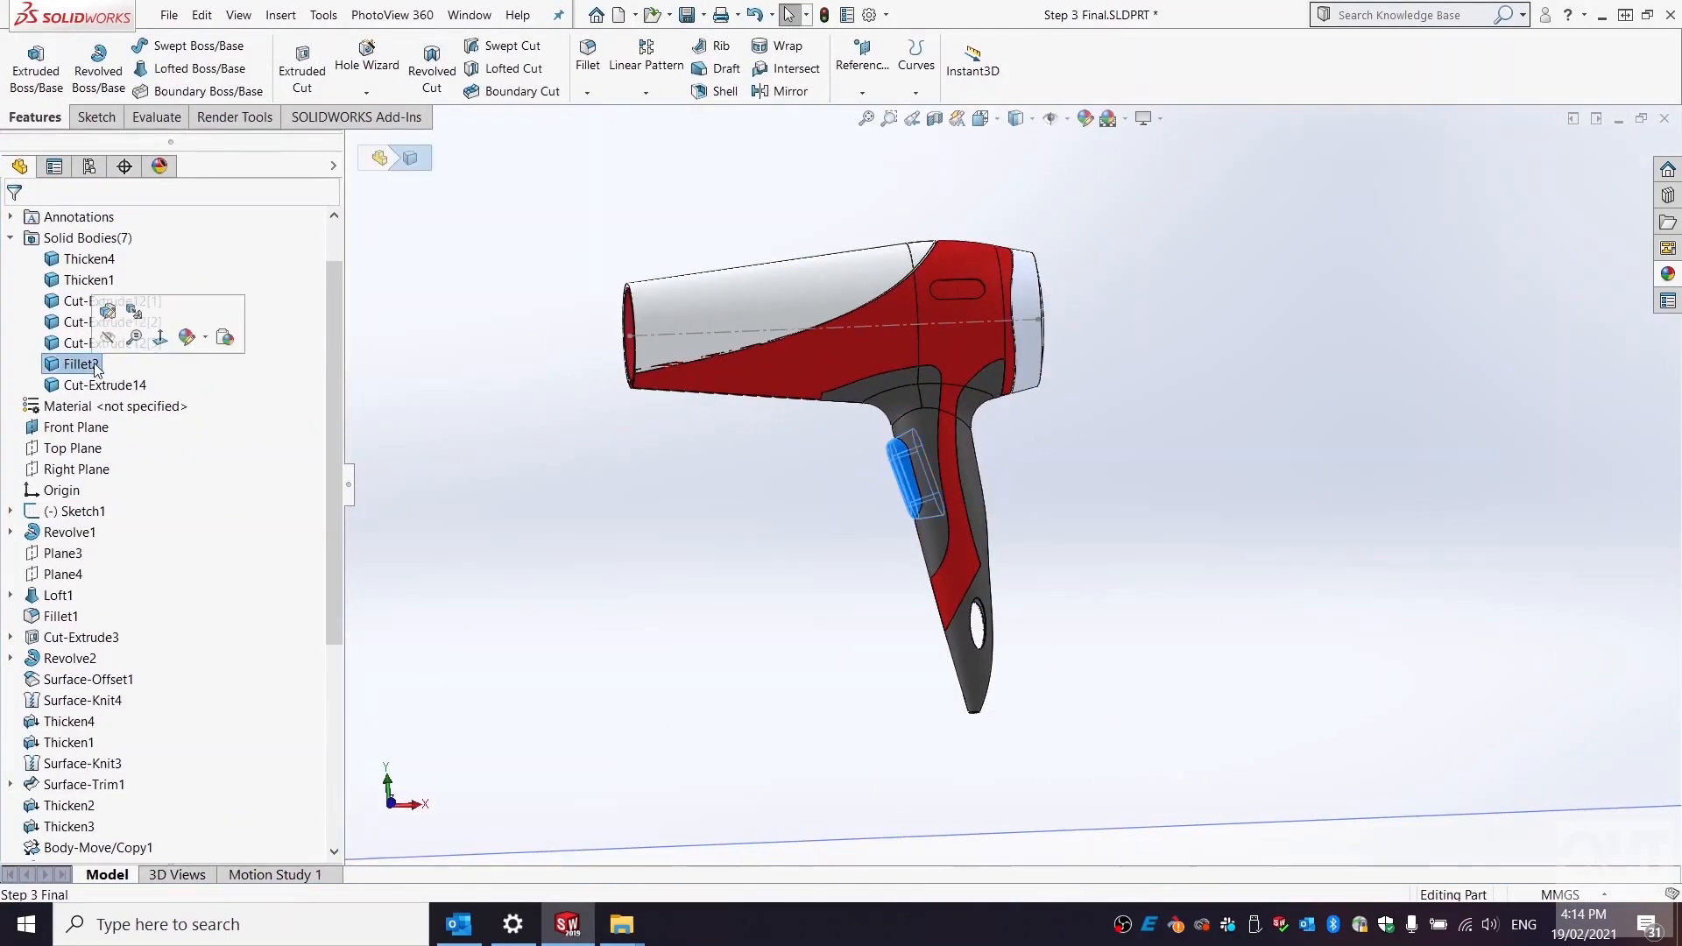
- Save the Fillet2 body, the red switch on the handle, as a new part named Trigger
{"action": "left_click", "coordinate": [297, 466]}
{"action": "type", "text": "Trigger"}
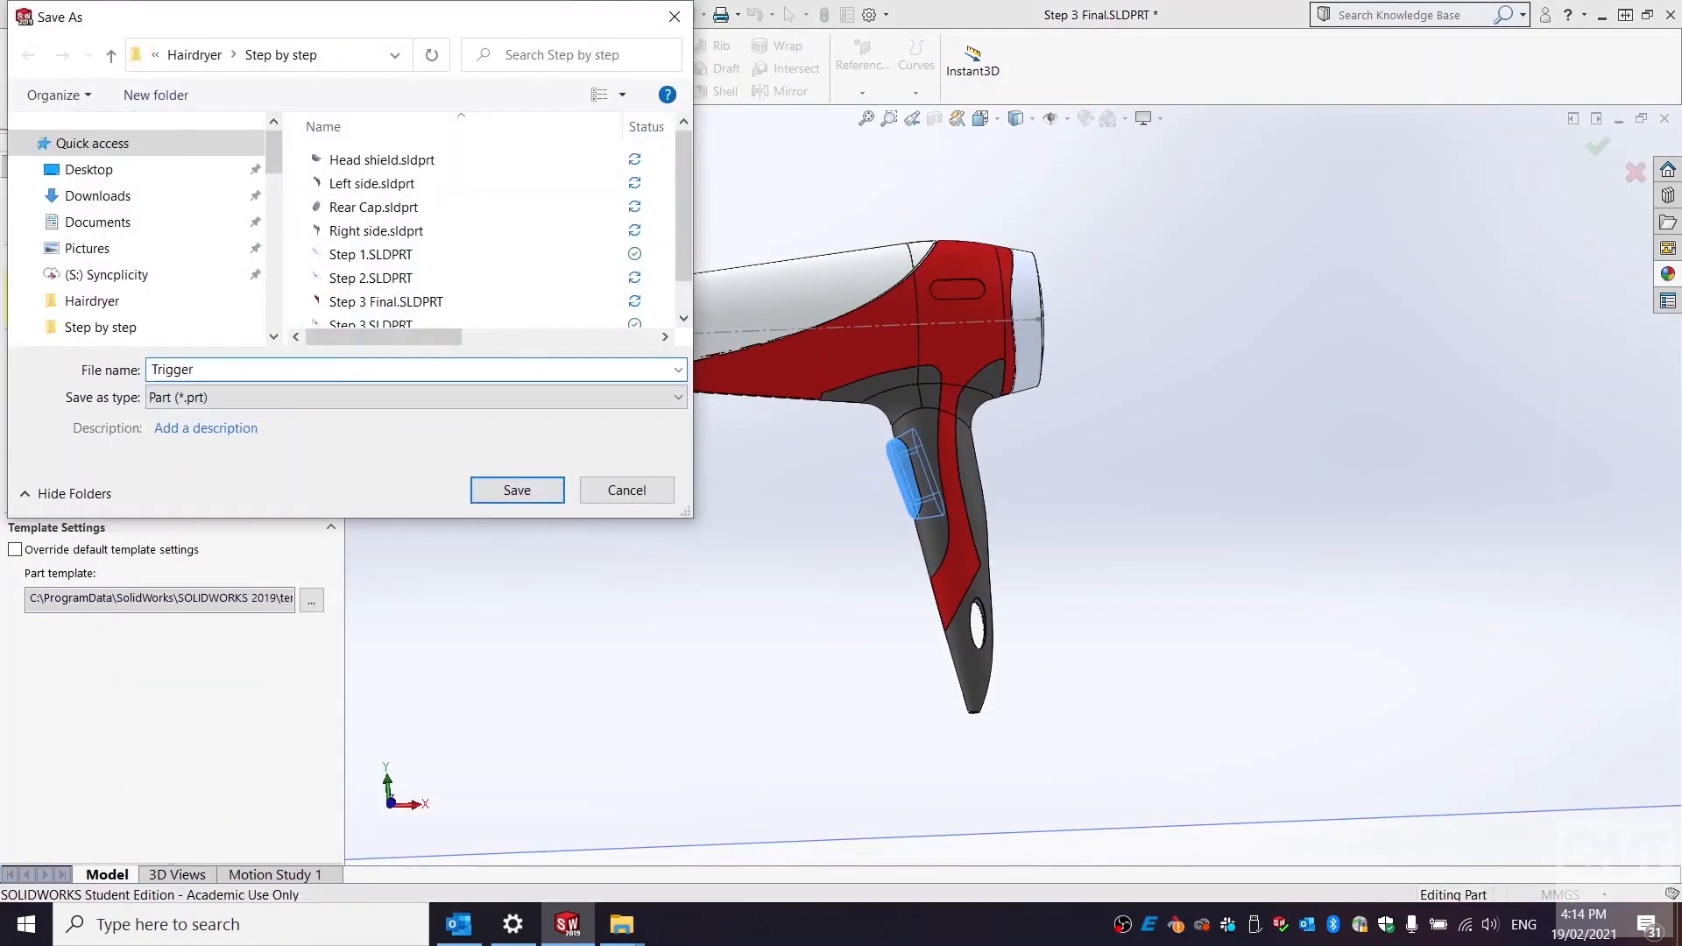
{"action": "left_click", "coordinate": [517, 490]}
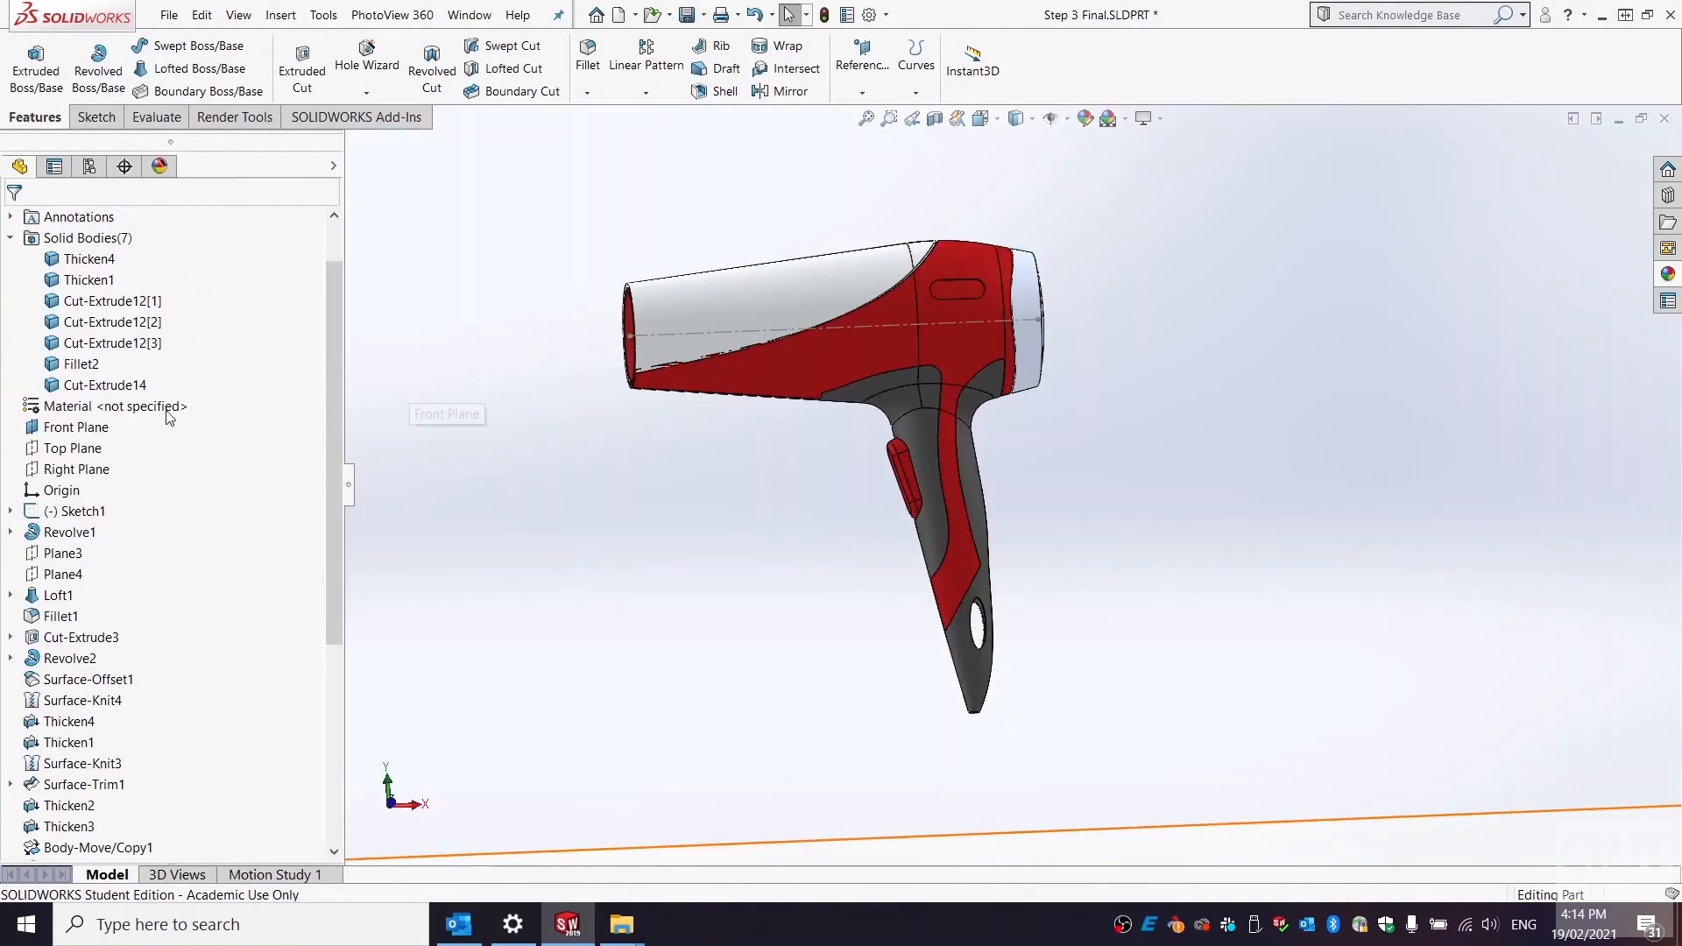
- Insert the Cut-Extrude14 body, the grey rear section of the handle, into a new part named Rear Handgrip
{"action": "right_click", "coordinate": [145, 381]}
{"action": "left_click", "coordinate": [206, 523]}
{"action": "left_click", "coordinate": [300, 478]}
{"action": "type", "text": "Rear Housing"}
{"action": "left_click", "coordinate": [517, 490]}
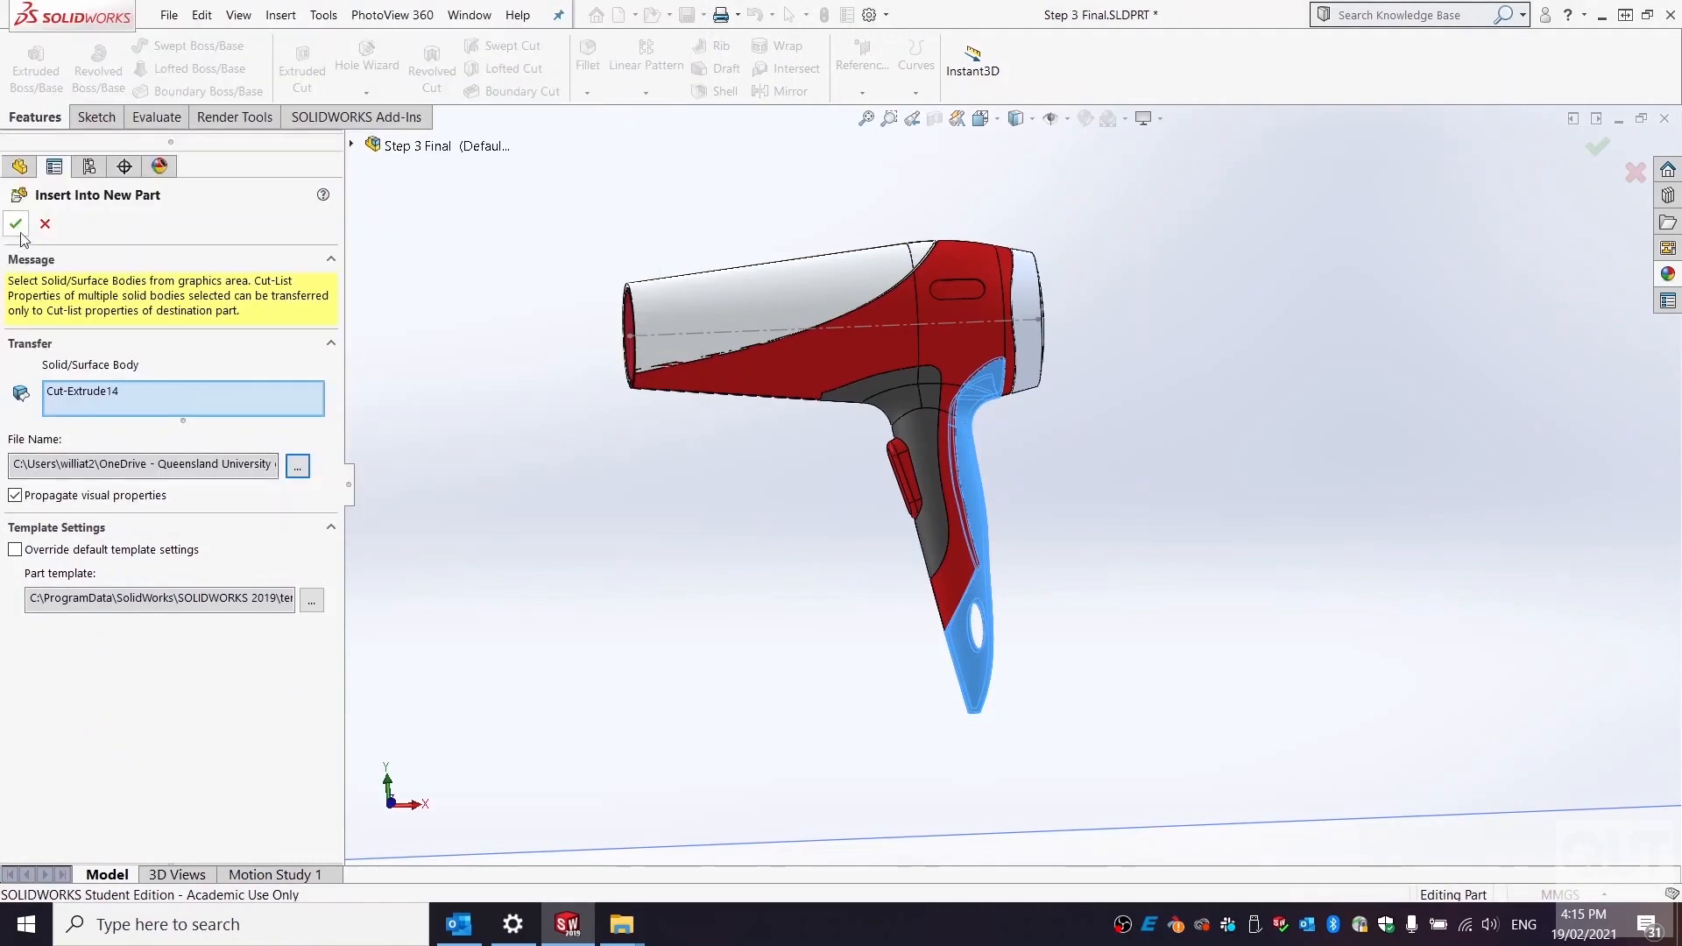
{"action": "left_click", "coordinate": [17, 226]}
- Insert the Cut-Extrude12[1] body, the grey grip behind the trigger, into a new part named Front Handgrip
{"action": "right_click", "coordinate": [93, 304]}
{"action": "left_click", "coordinate": [184, 453]}
{"action": "type", "text": "Front Handgrip"}
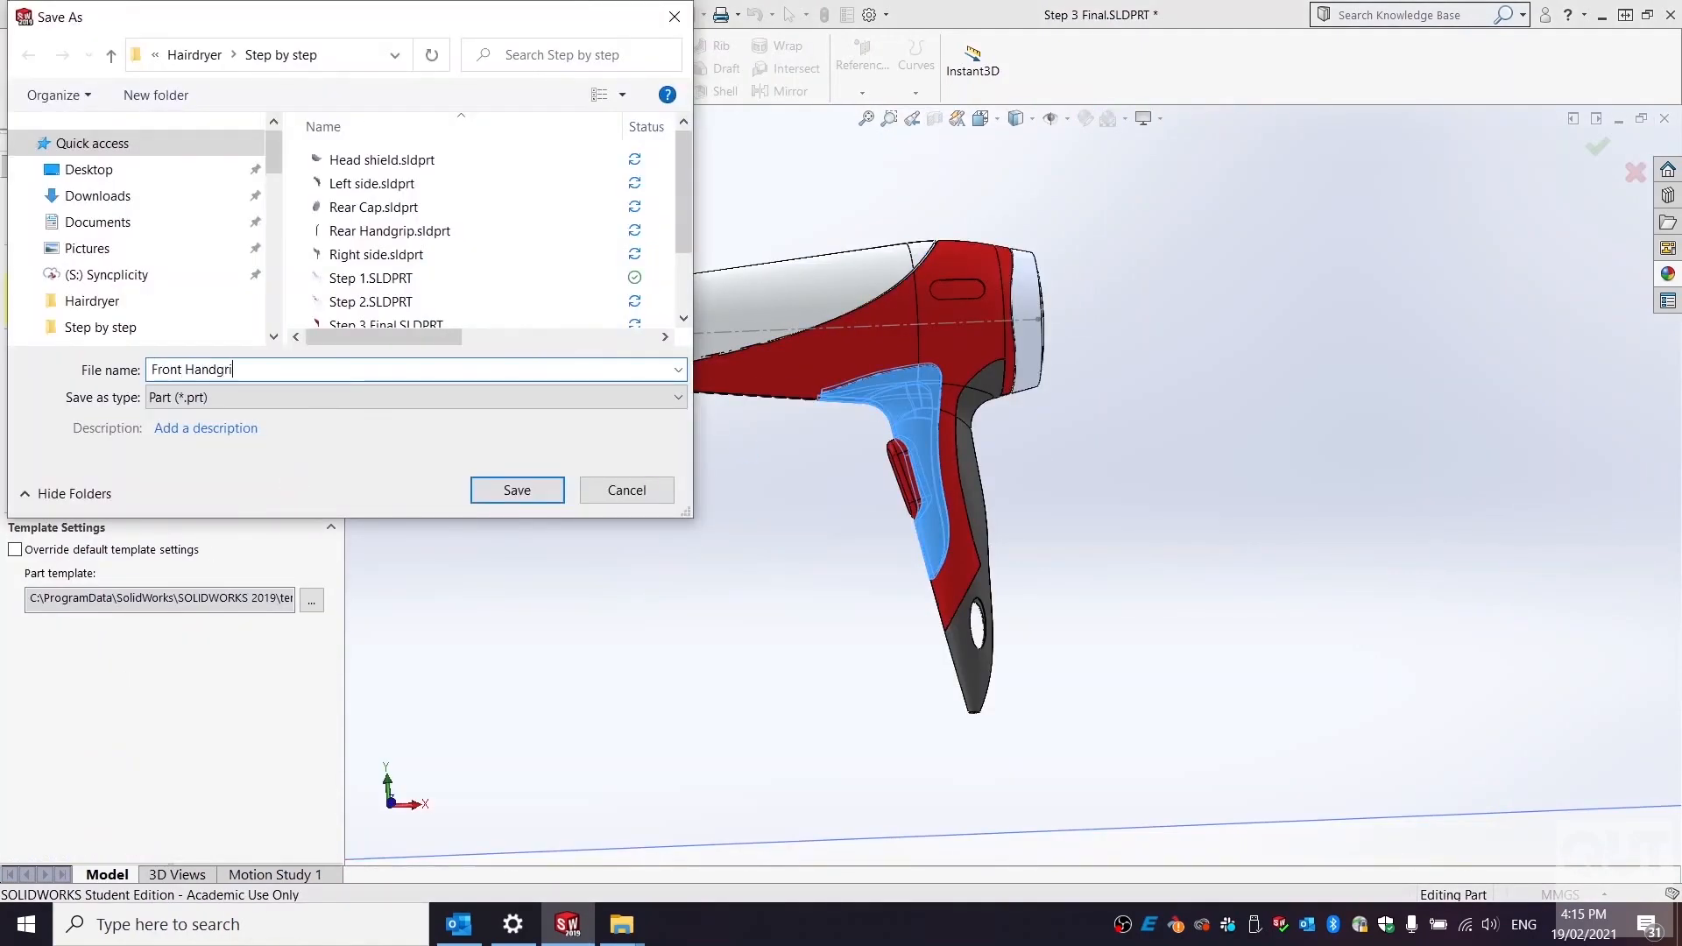
{"action": "left_click", "coordinate": [515, 488]}
{"action": "left_click", "coordinate": [17, 227]}
{"action": "left_click", "coordinate": [1667, 120]}
{"action": "middle_click_drag", "start_coordinate": [670, 412], "coordinate": [633, 449]}
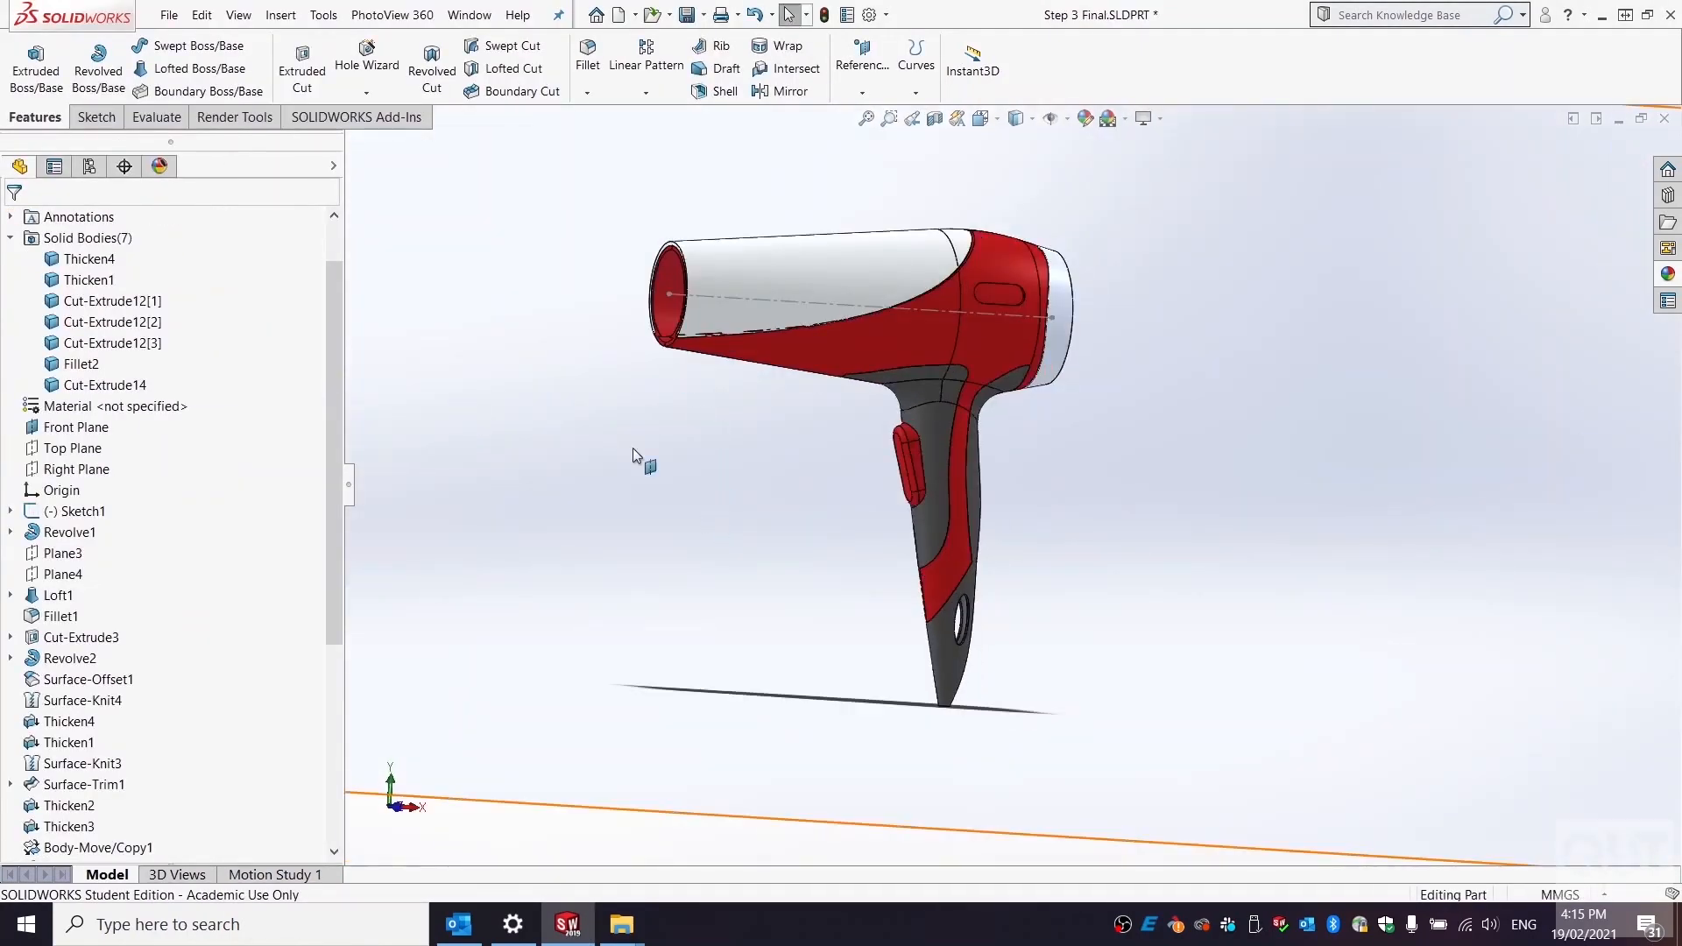
- Open the saved Trigger and Right side part files from the Step by step folder
{"action": "left_click", "coordinate": [469, 15]}
{"action": "left_click", "coordinate": [560, 394]}
{"action": "left_click", "coordinate": [620, 924]}
{"action": "left_click", "coordinate": [1170, 351]}
{"action": "left_click", "coordinate": [1170, 351]}
{"action": "double_click", "coordinate": [688, 385]}
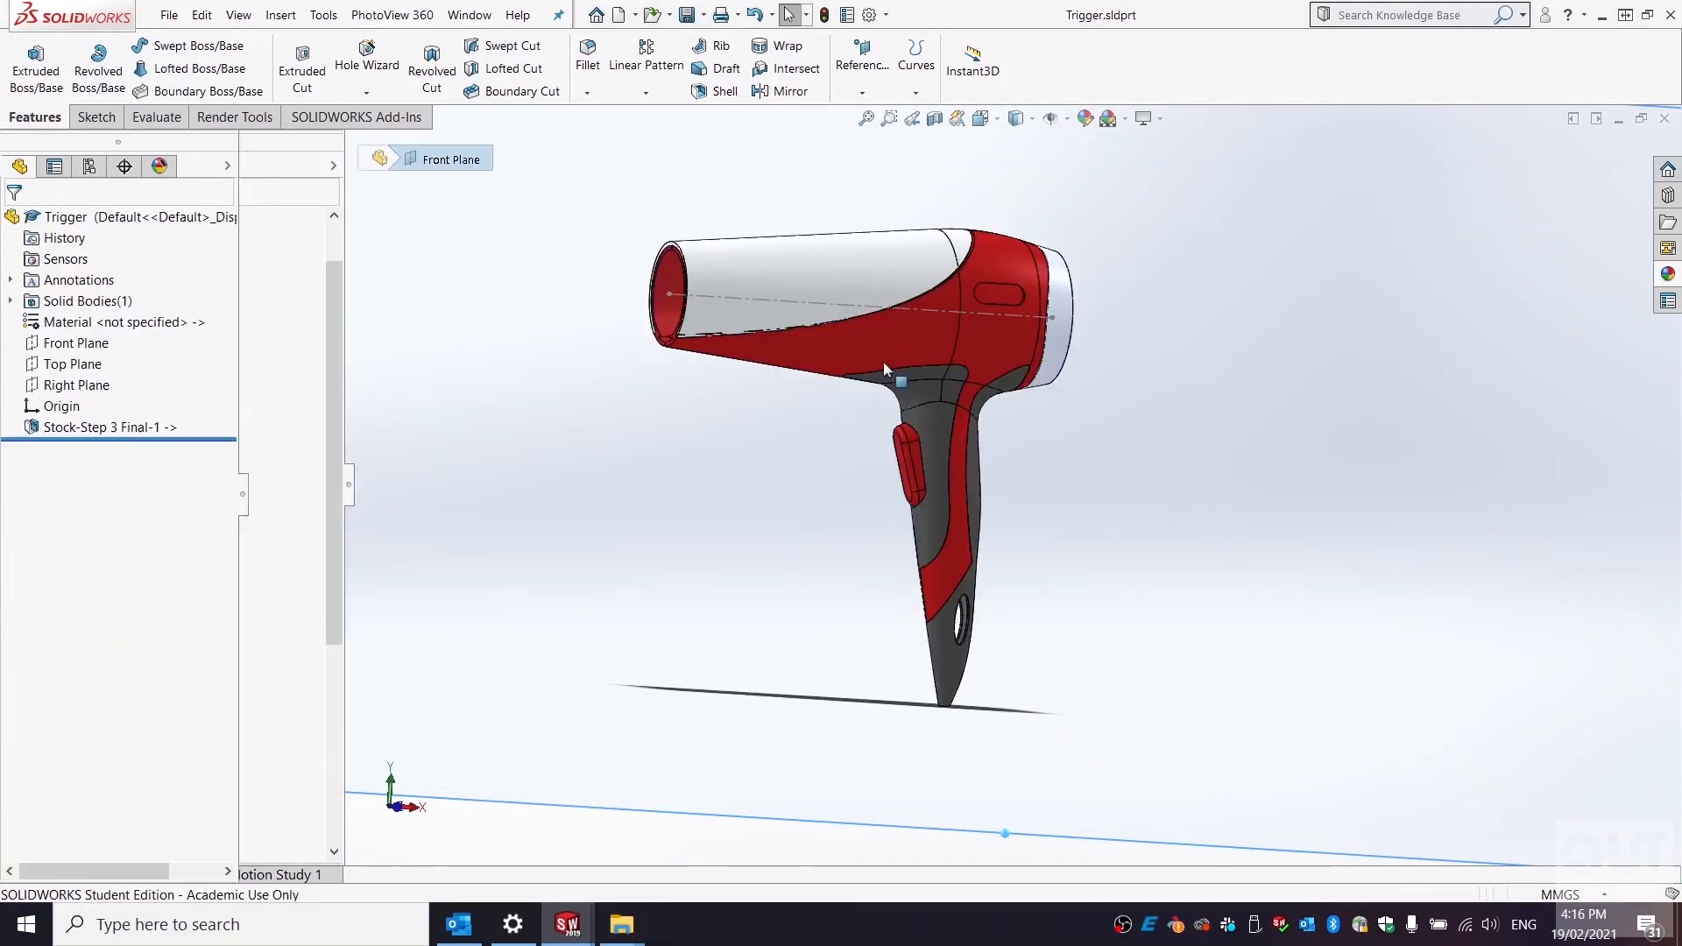
{"action": "left_click", "coordinate": [621, 924]}
{"action": "left_click", "coordinate": [740, 836]}
{"action": "double_click", "coordinate": [696, 526]}
- Apply a red appearance from the appearance library to the Right side housing part
{"action": "left_click", "coordinate": [621, 924]}
{"action": "left_click", "coordinate": [1668, 274]}
{"action": "double_click", "coordinate": [1539, 183]}
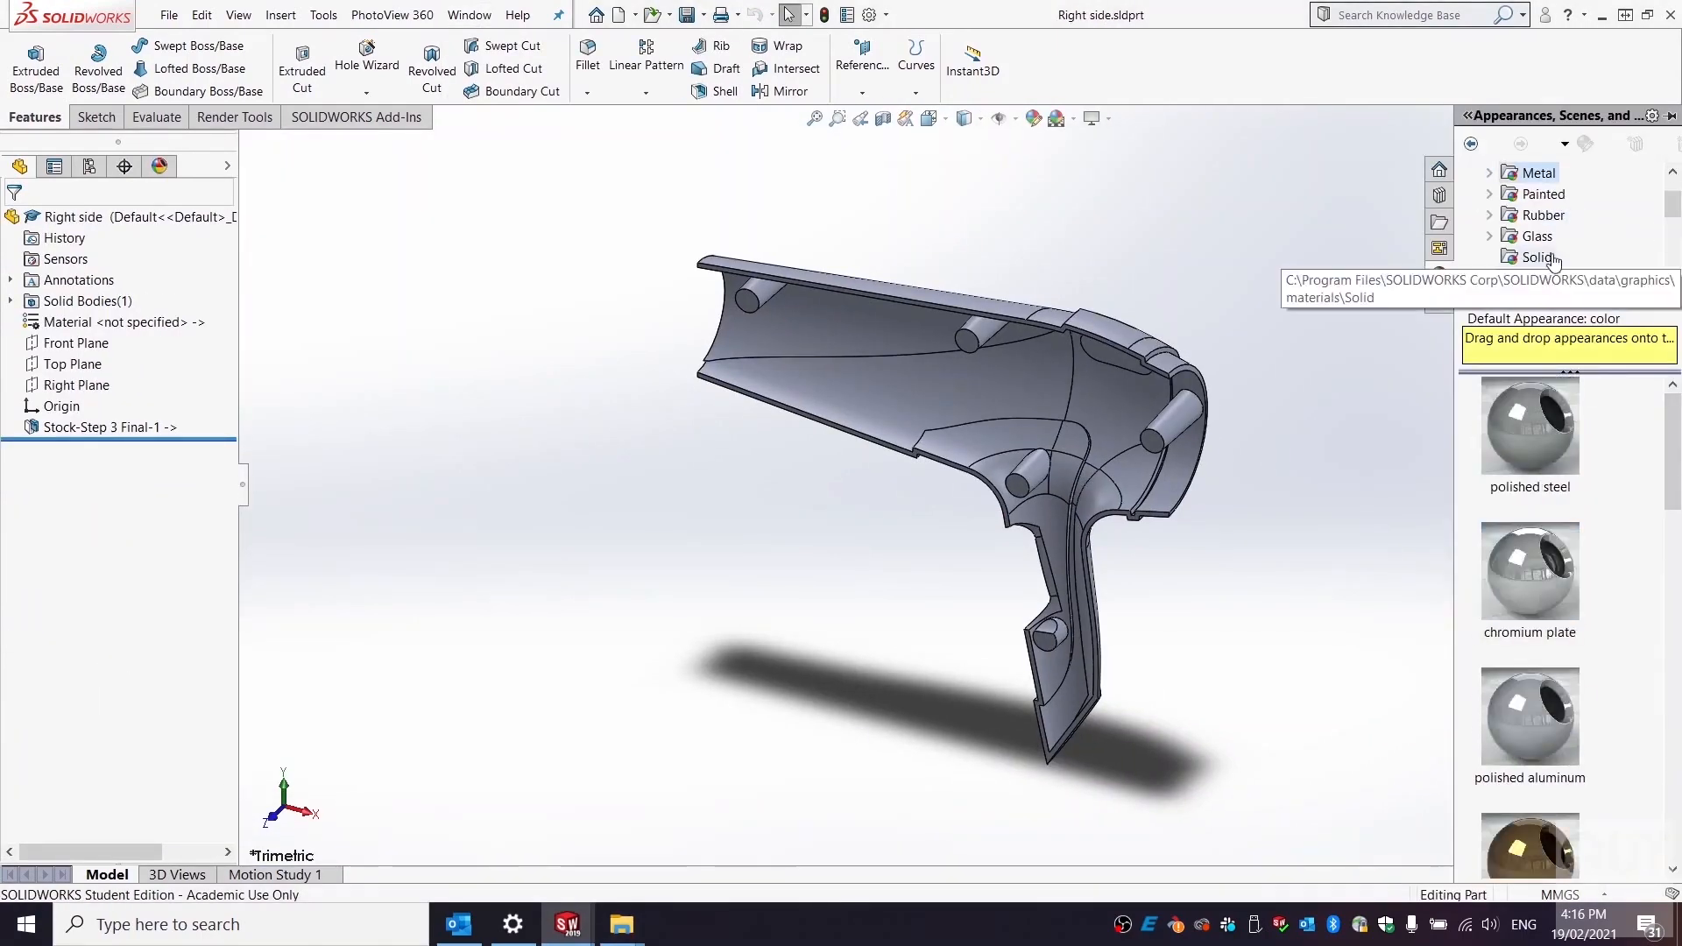
{"action": "scroll", "coordinate": [1553, 260], "scroll_direction": "up", "scroll_amount": 1}
{"action": "double_click", "coordinate": [1539, 172]}
{"action": "left_click", "coordinate": [1574, 193]}
{"action": "scroll", "coordinate": [1537, 587], "scroll_direction": "down", "scroll_amount": 5}
{"action": "double_click", "coordinate": [1532, 586]}
{"action": "left_click", "coordinate": [1198, 274]}
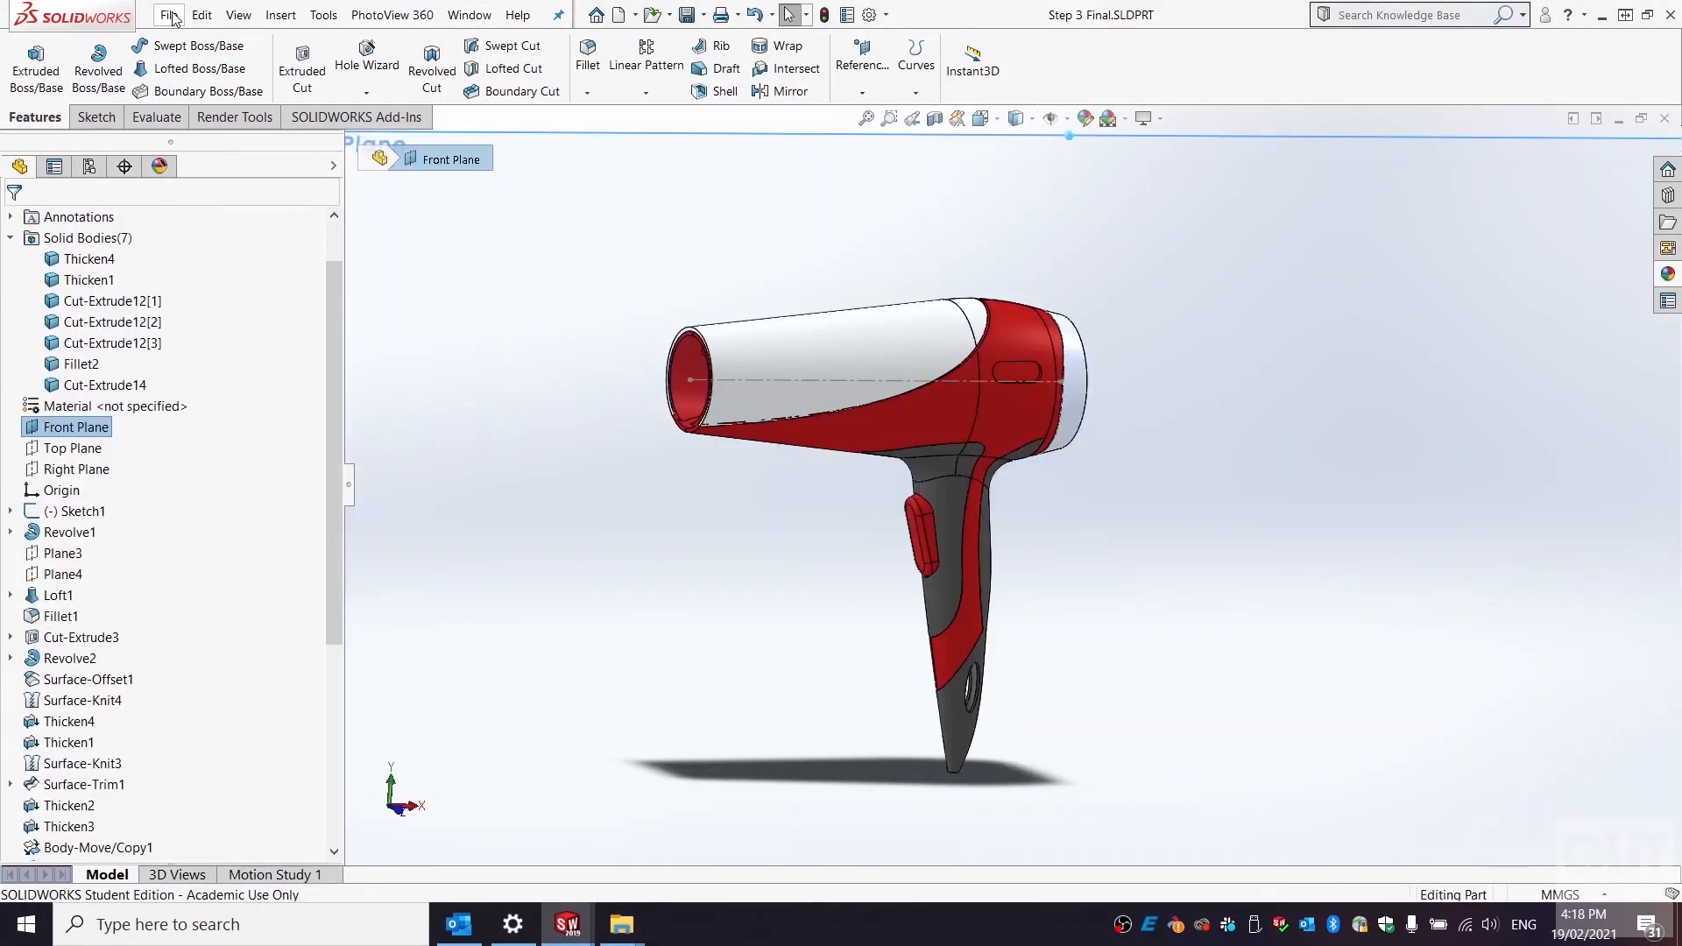
- Create a new assembly and place the Head shield part at its origin as the first component
{"action": "left_click", "coordinate": [169, 15]}
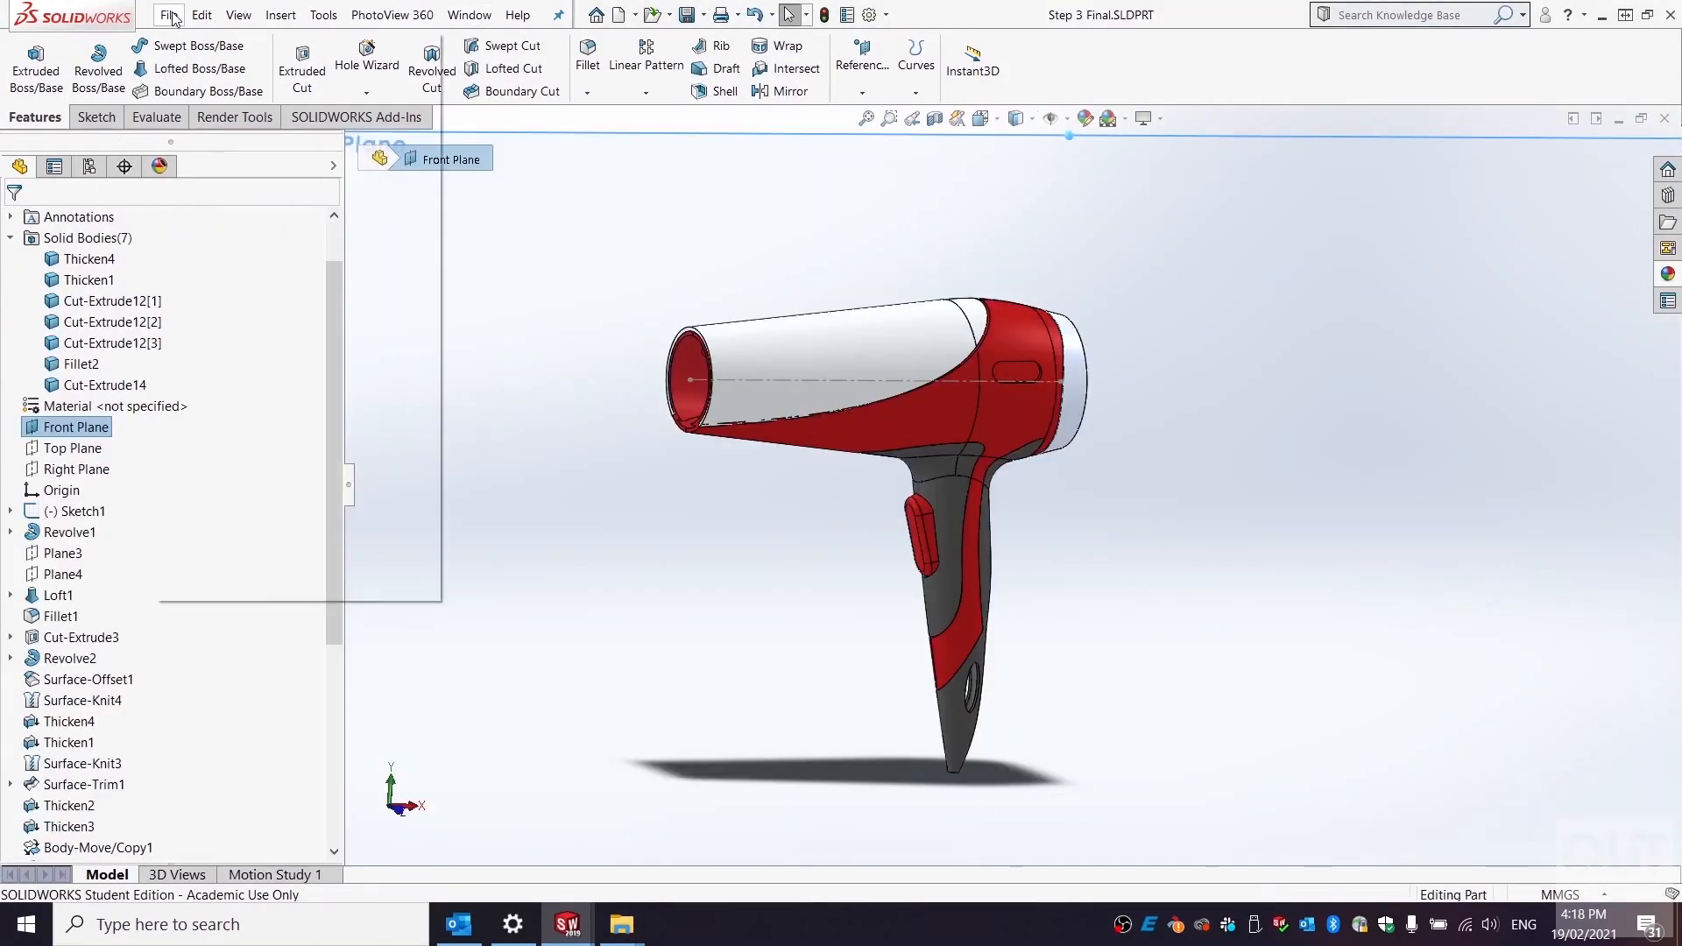
{"action": "left_click", "coordinate": [181, 43]}
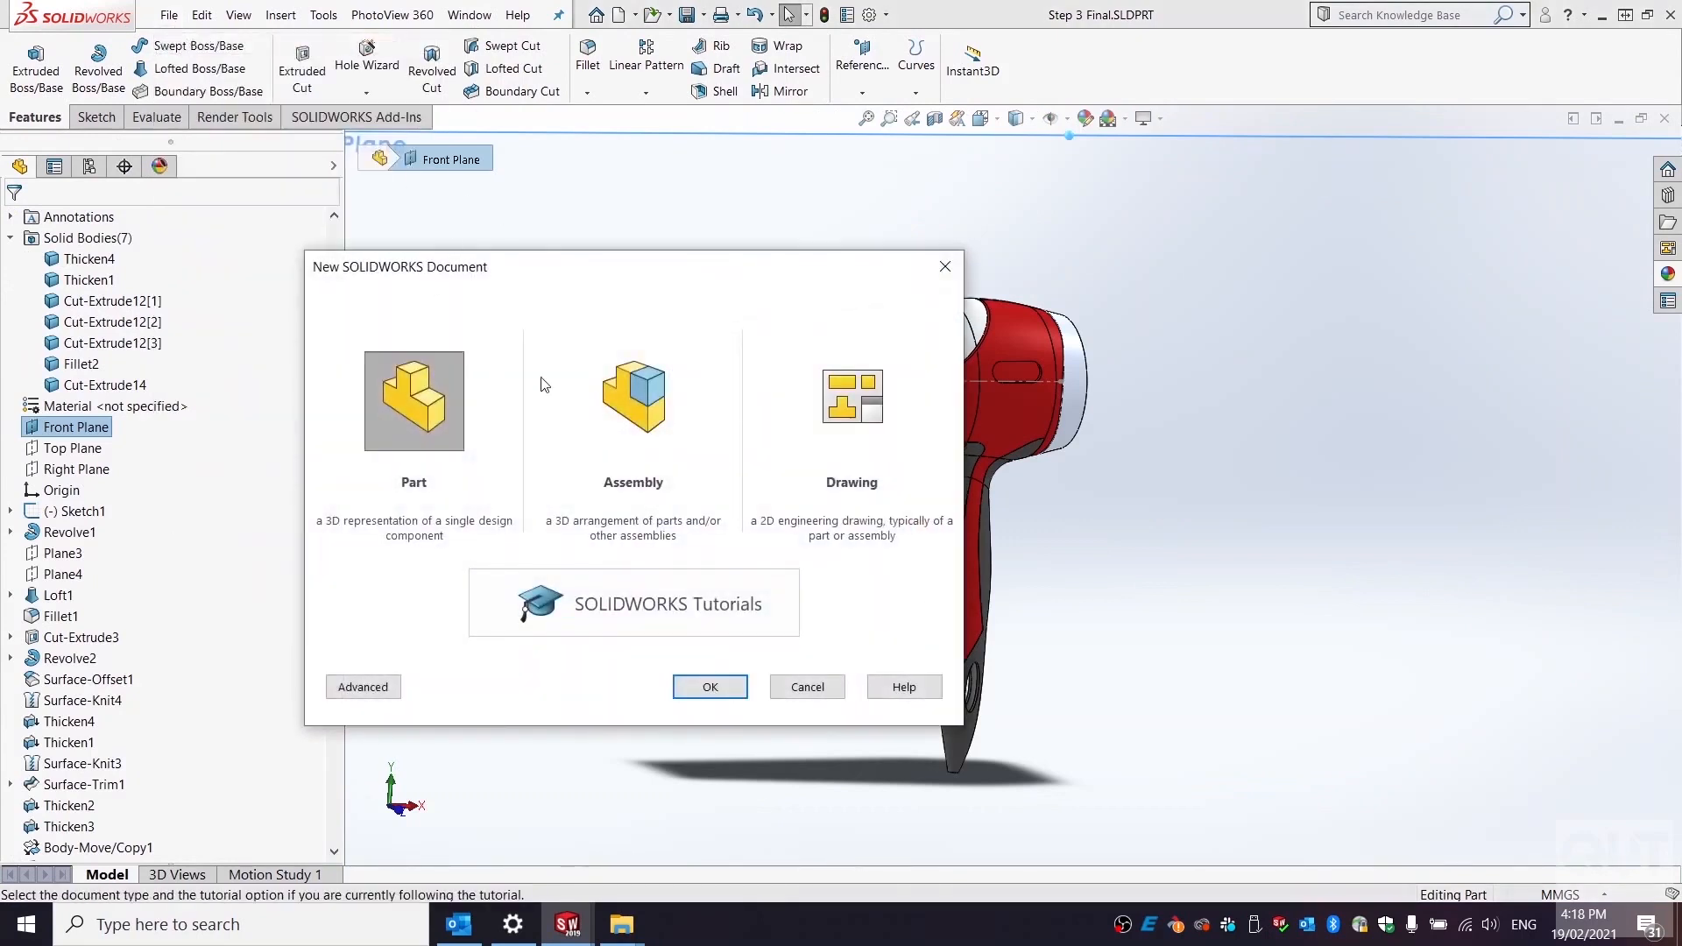
{"action": "left_click", "coordinate": [682, 364]}
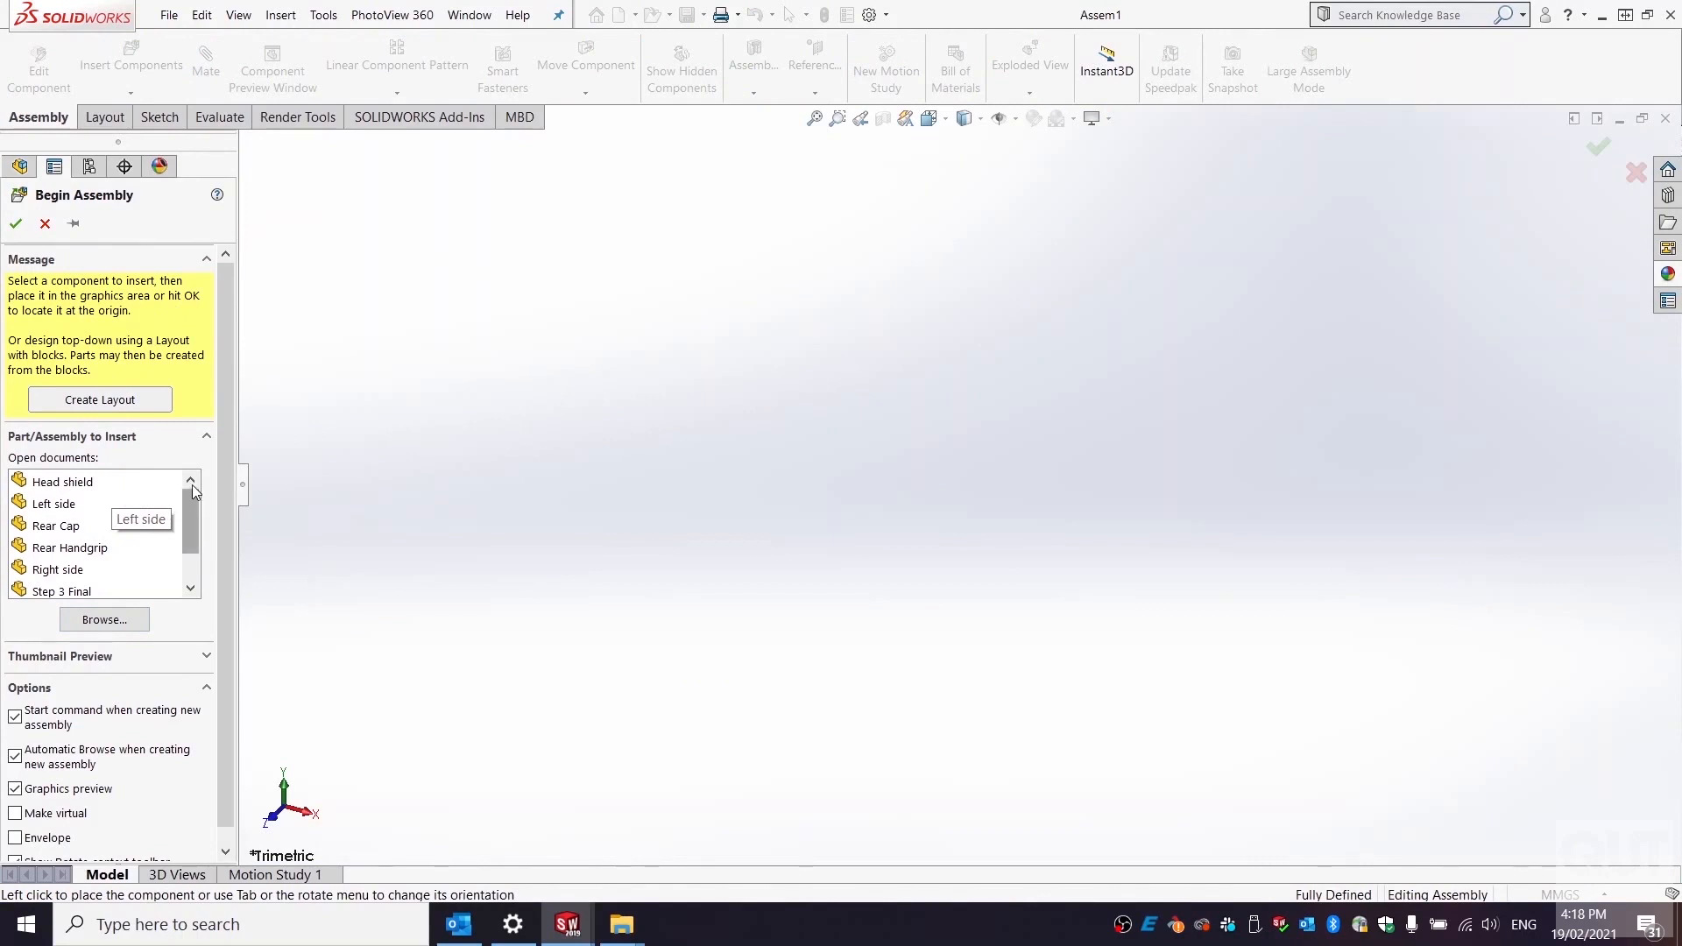
{"action": "left_click", "coordinate": [54, 481]}
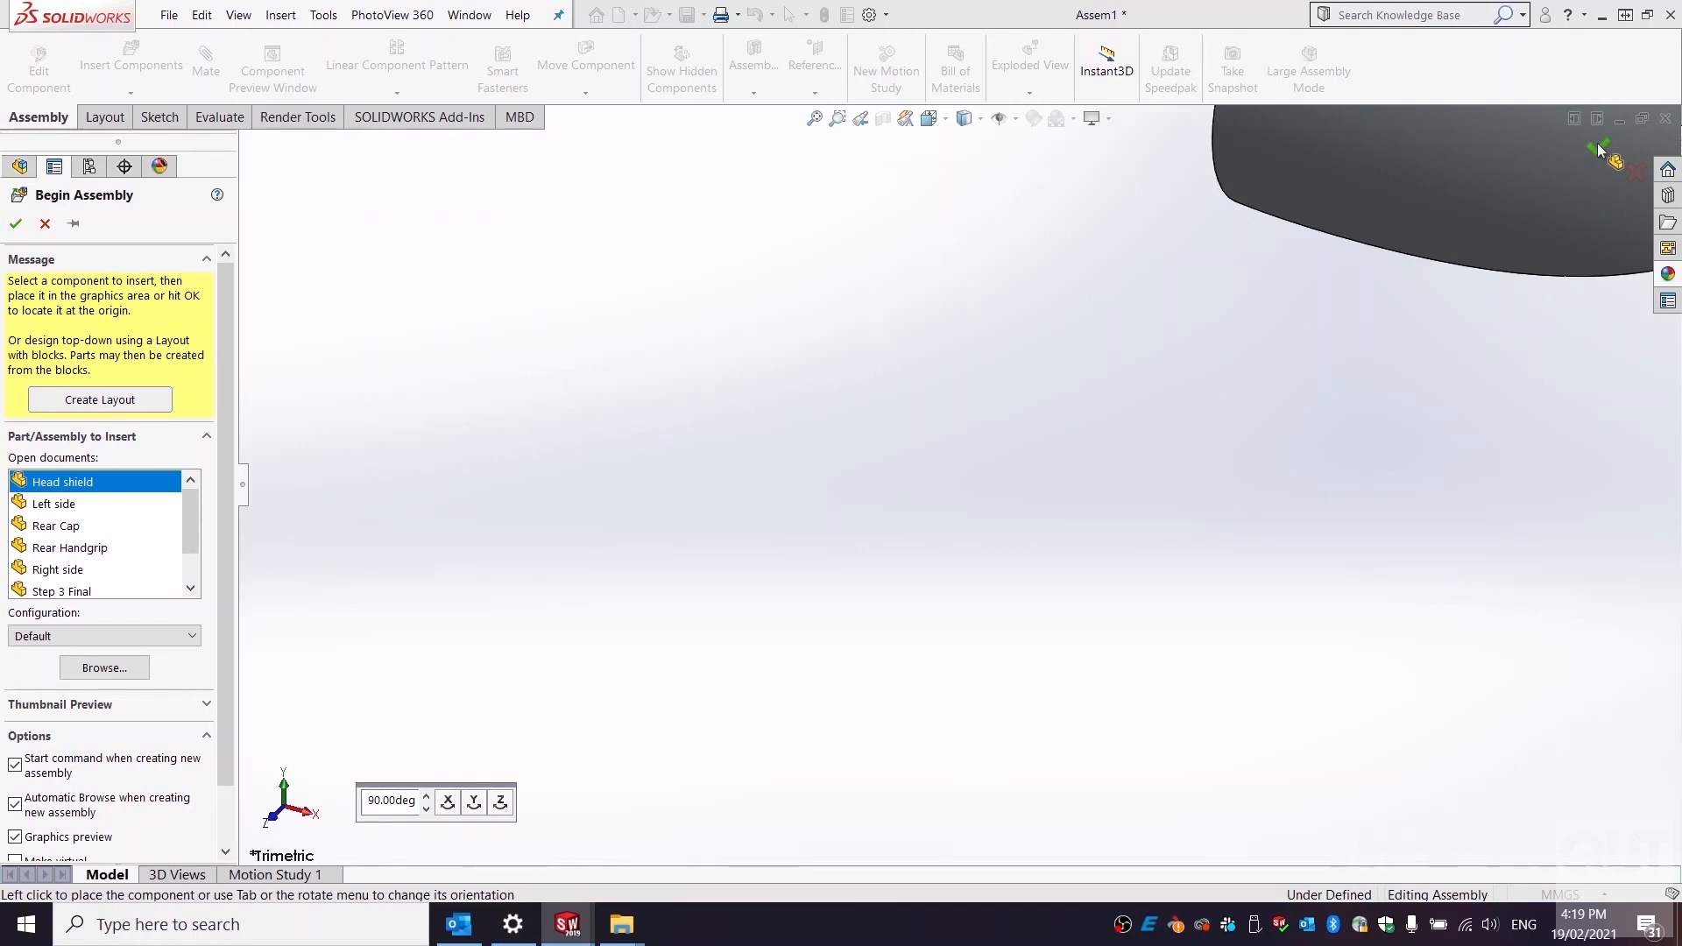
{"action": "left_click", "coordinate": [1596, 144]}
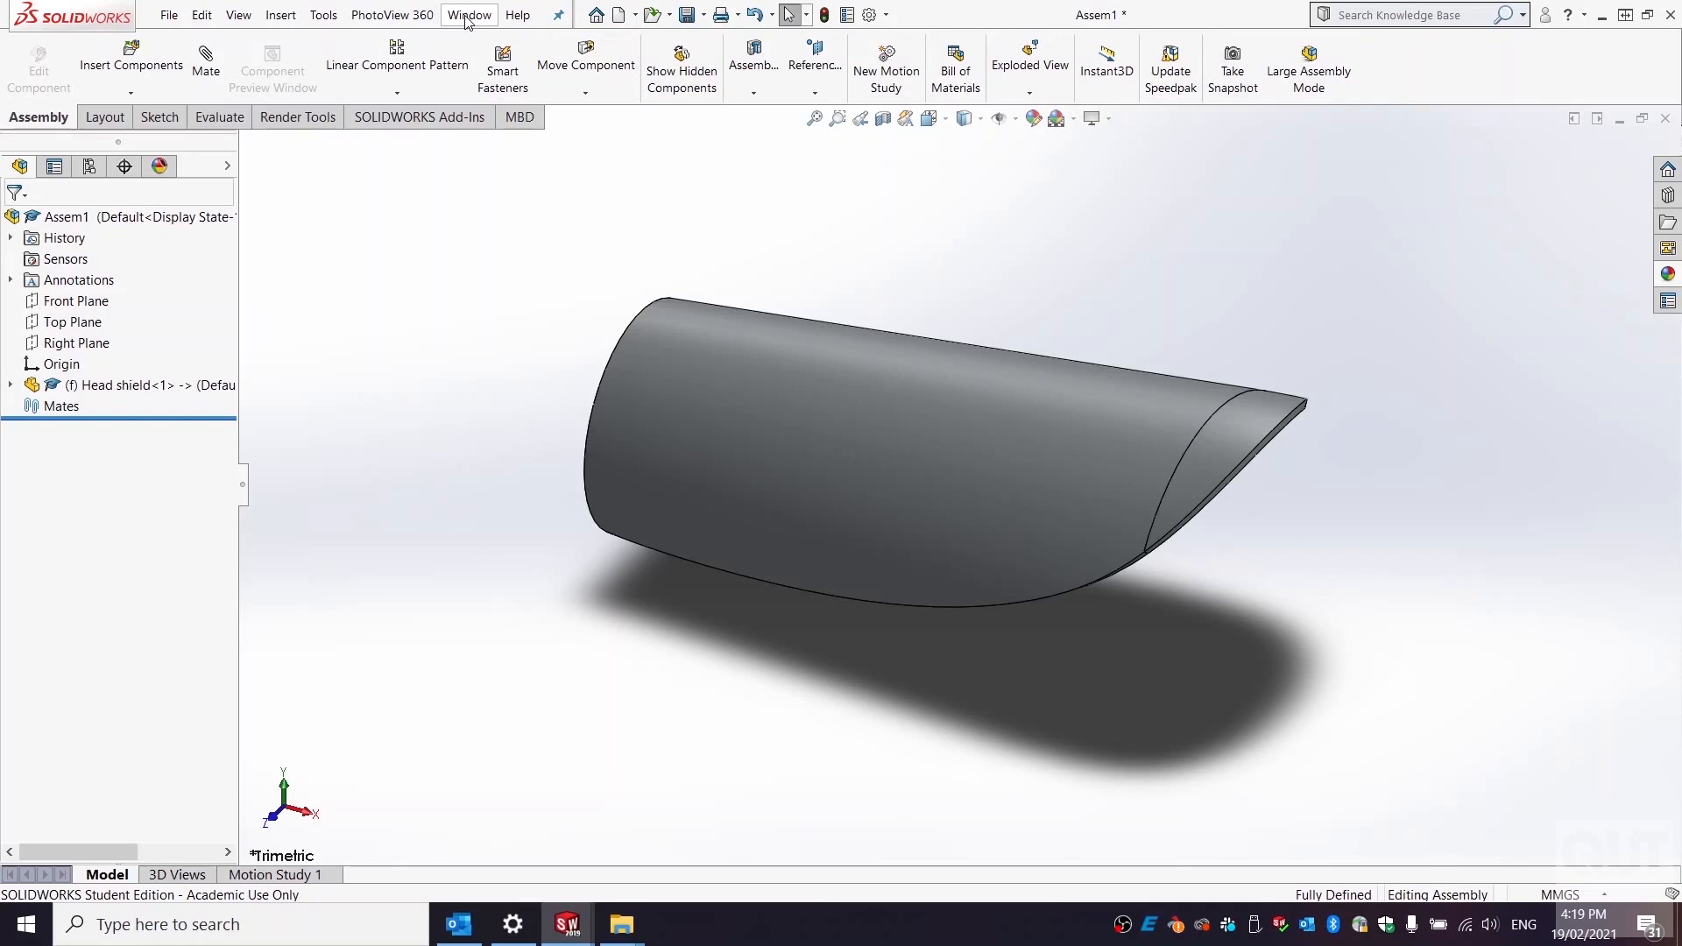
- Insert the Left side housing part into the assembly at the origin
{"action": "left_click", "coordinate": [147, 70]}
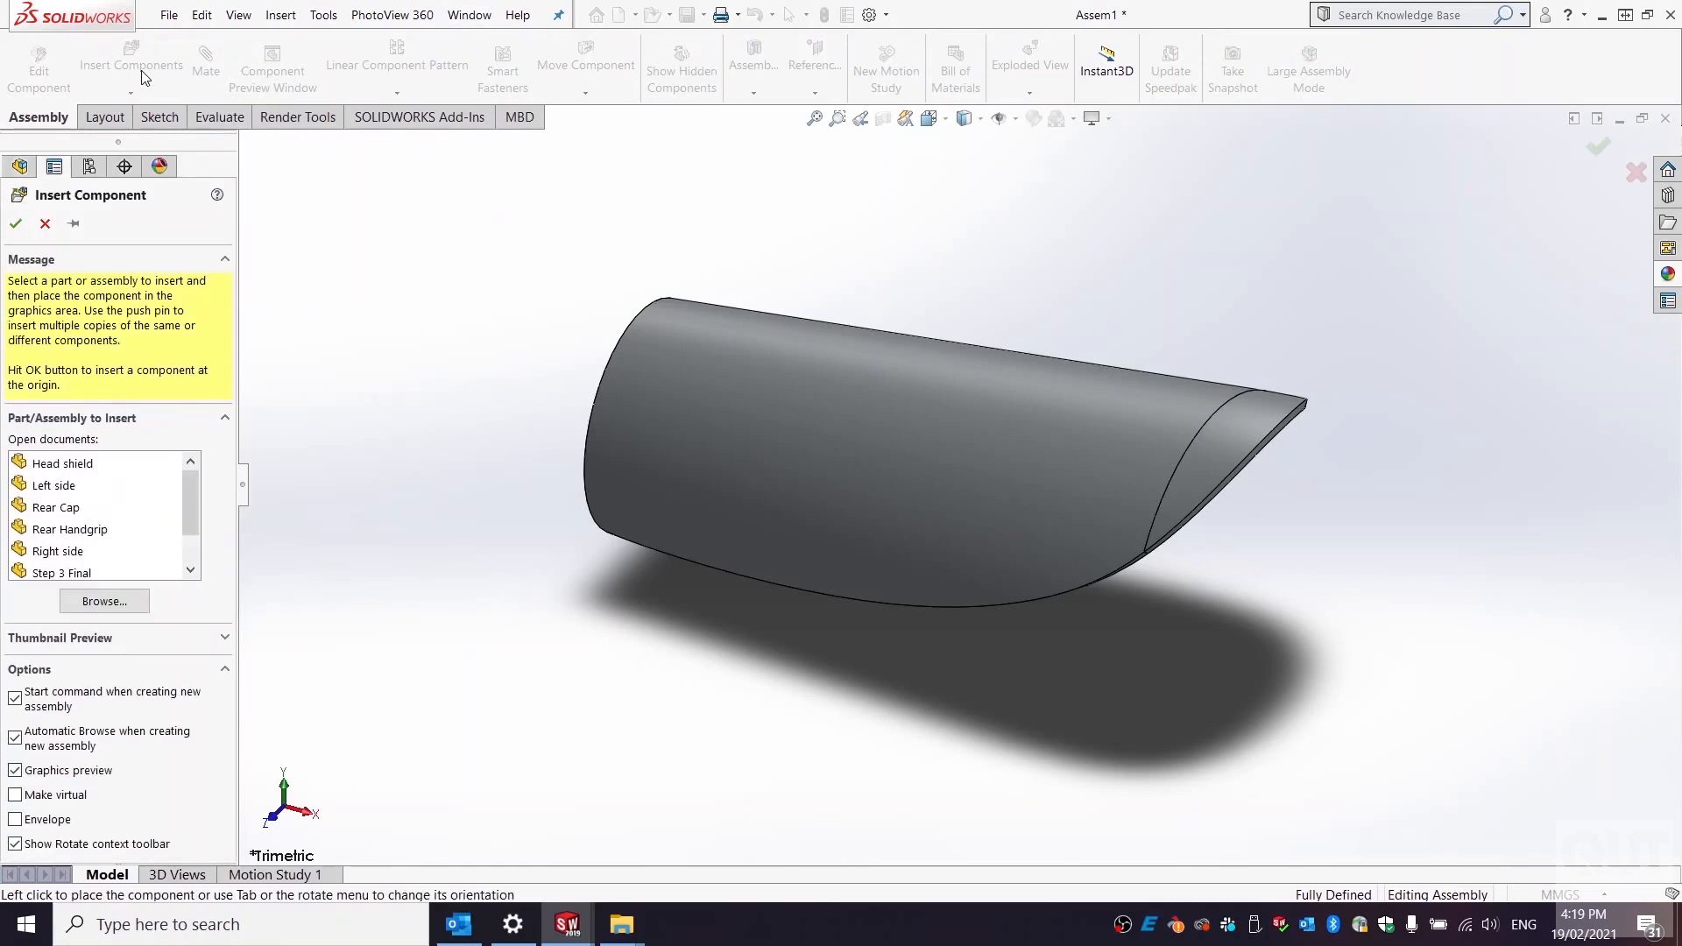
{"action": "left_click", "coordinate": [54, 486]}
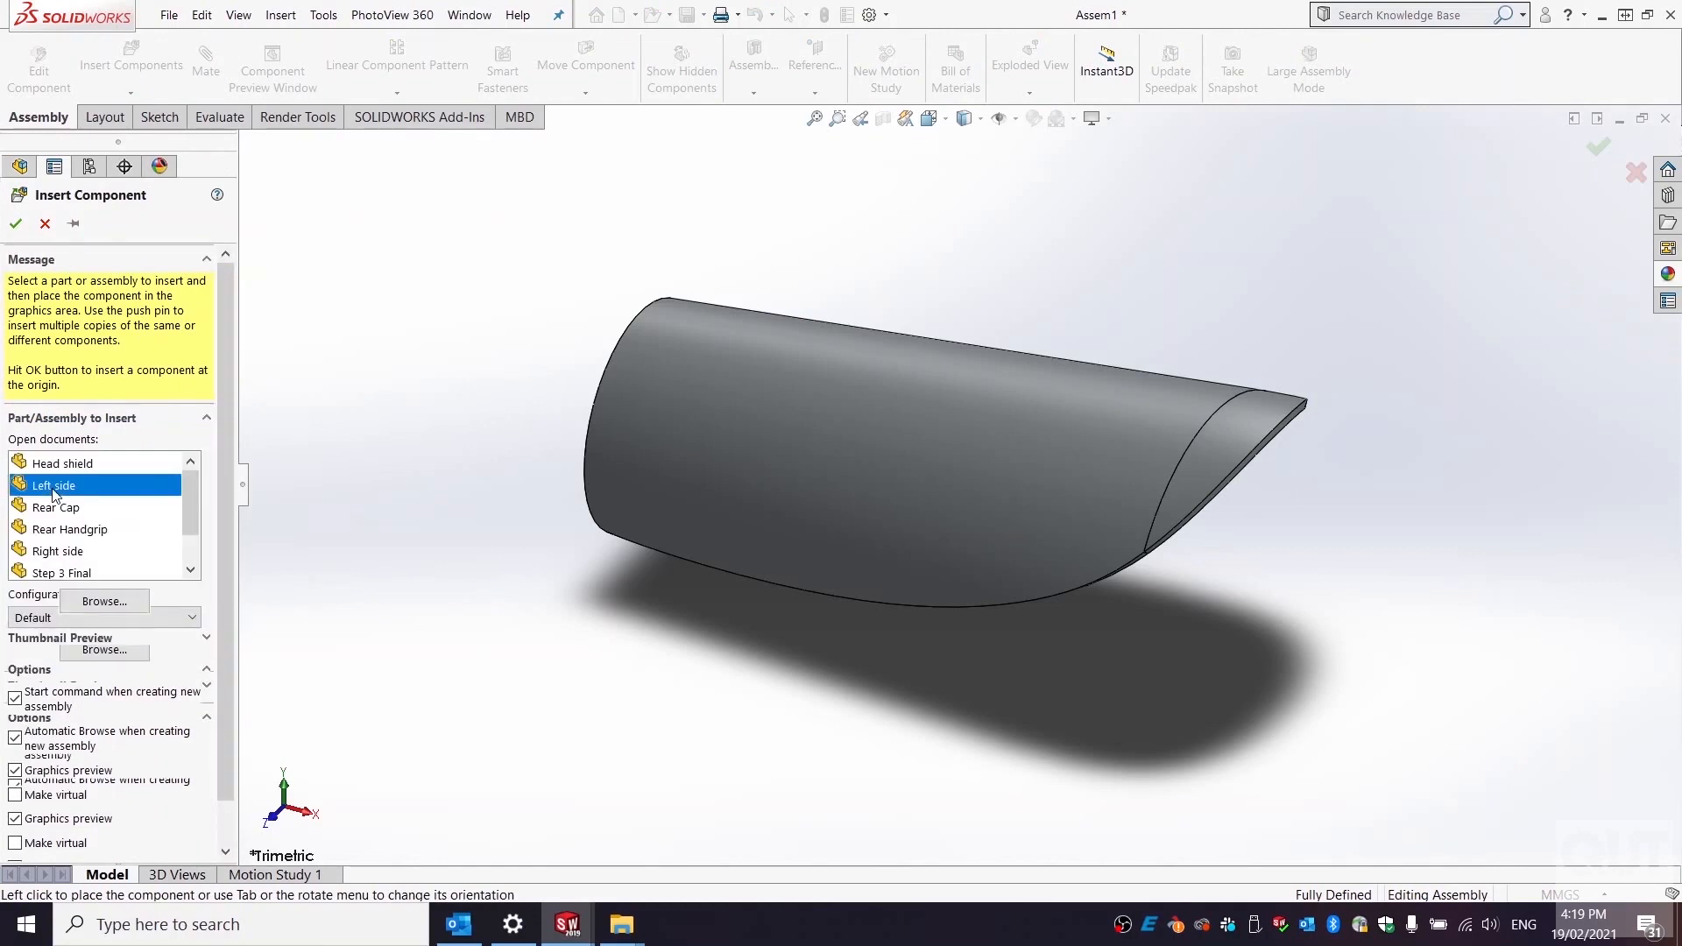
{"action": "left_click", "coordinate": [53, 488]}
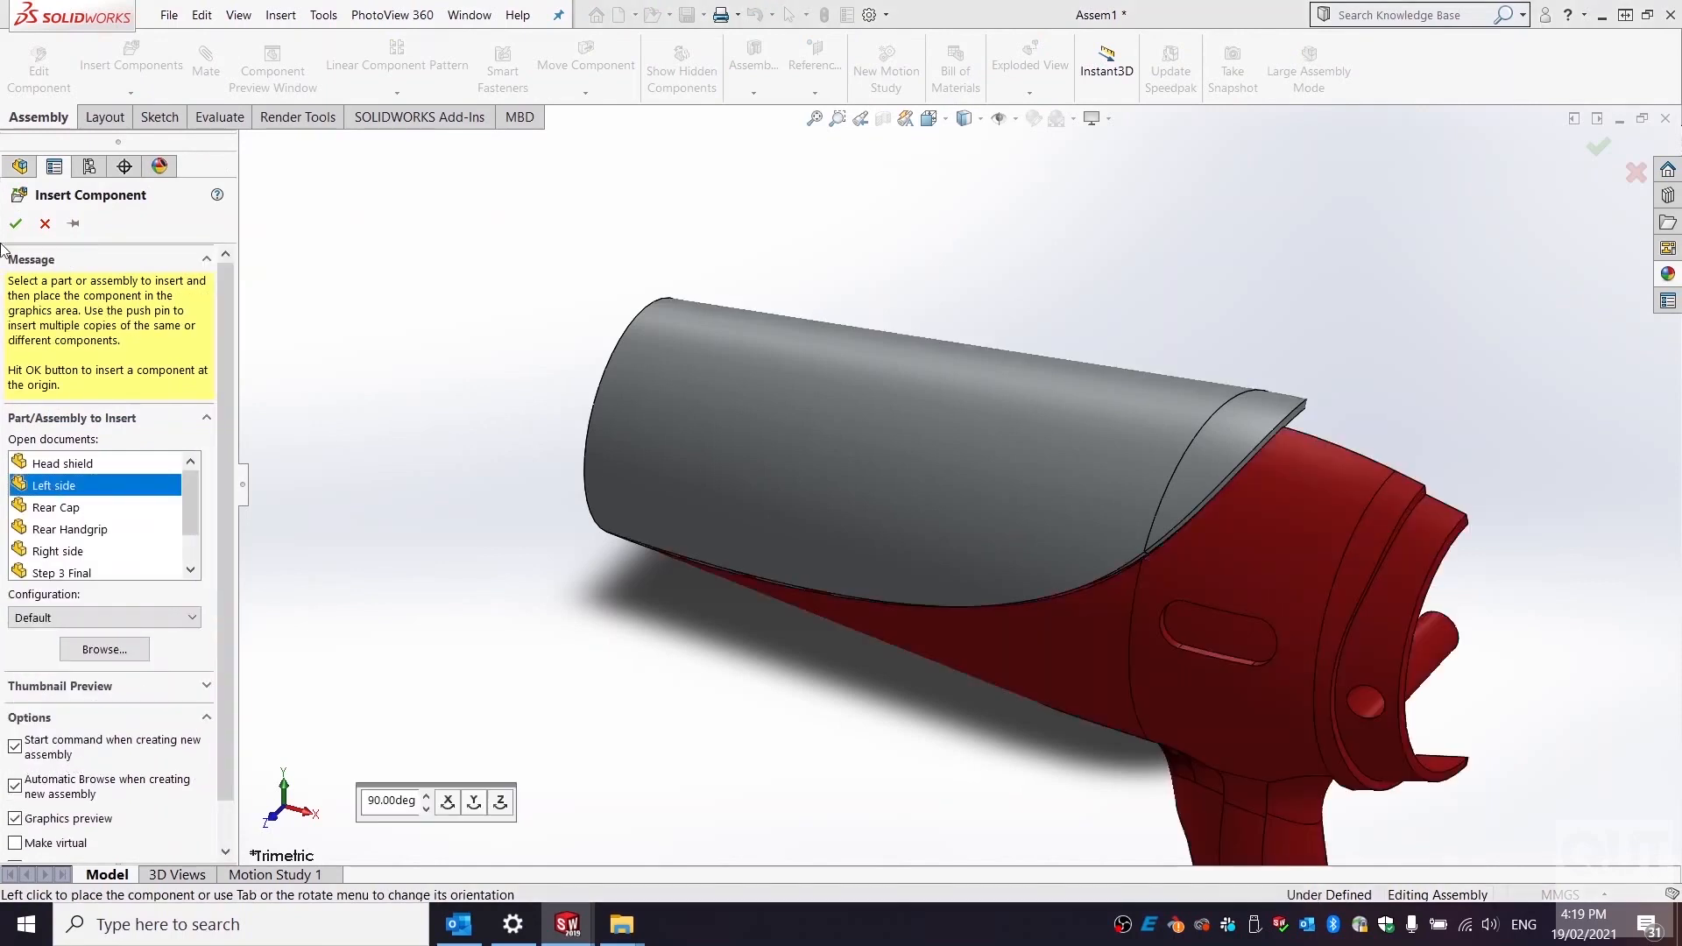
{"action": "left_click", "coordinate": [23, 235]}
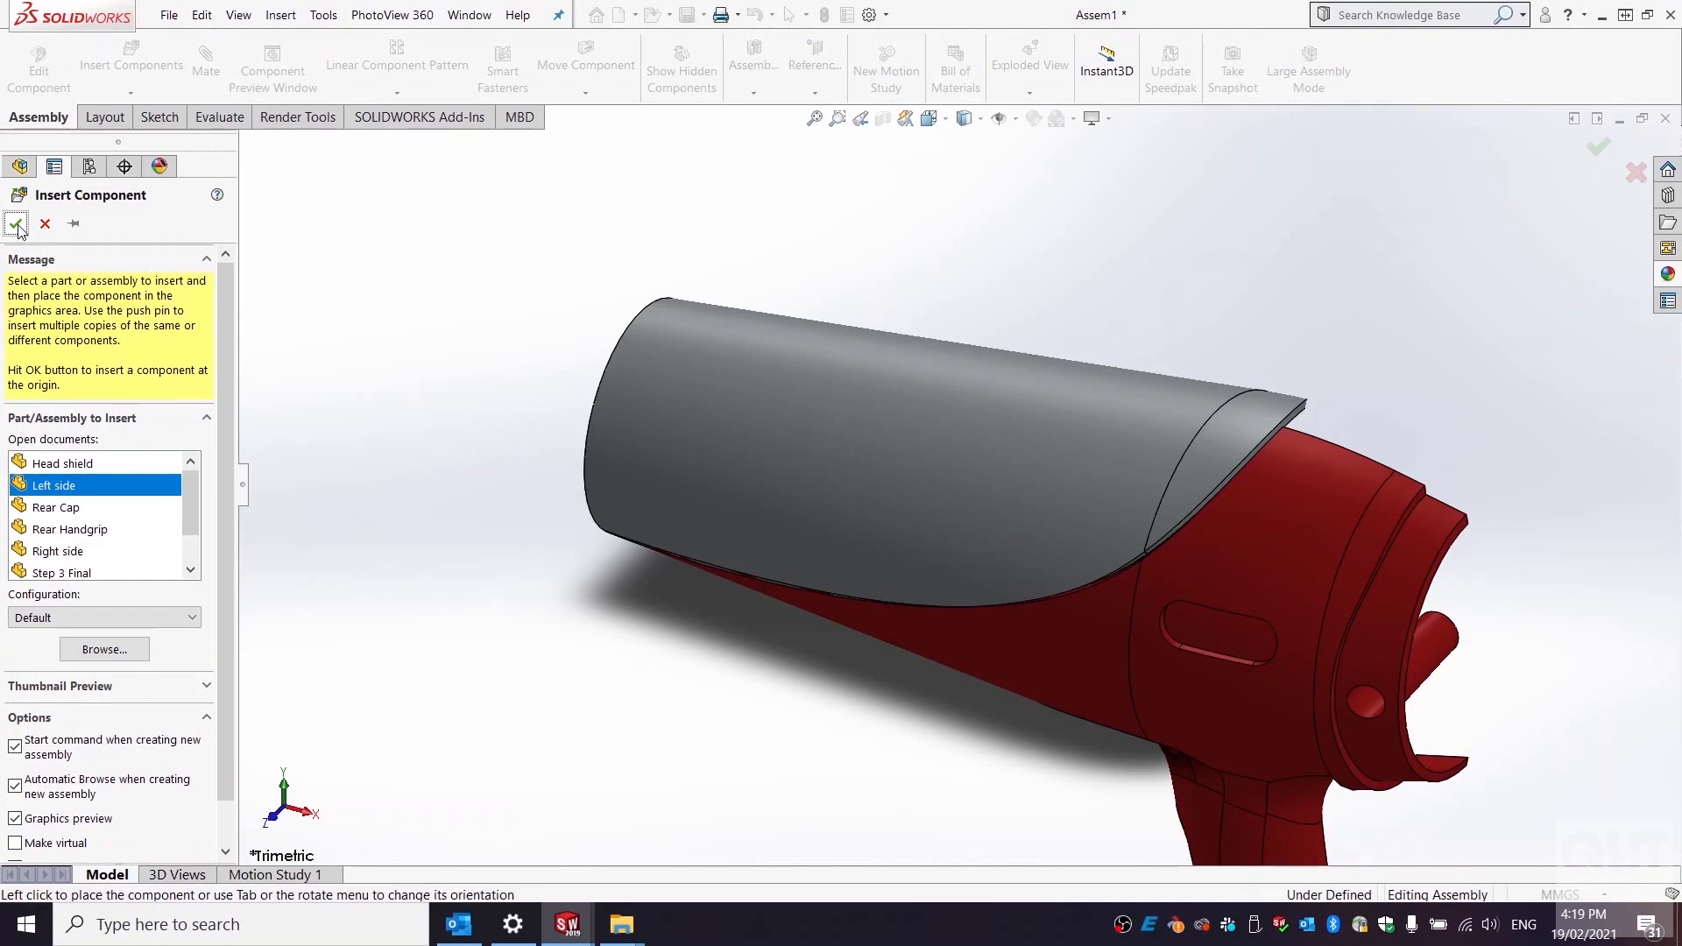
- Insert the Rear Cap, Rear Handgrip, Right side, Trigger and Front Handgrip parts into the assembly at the origin
{"action": "middle_click_drag", "start_coordinate": [646, 552], "coordinate": [264, 480]}
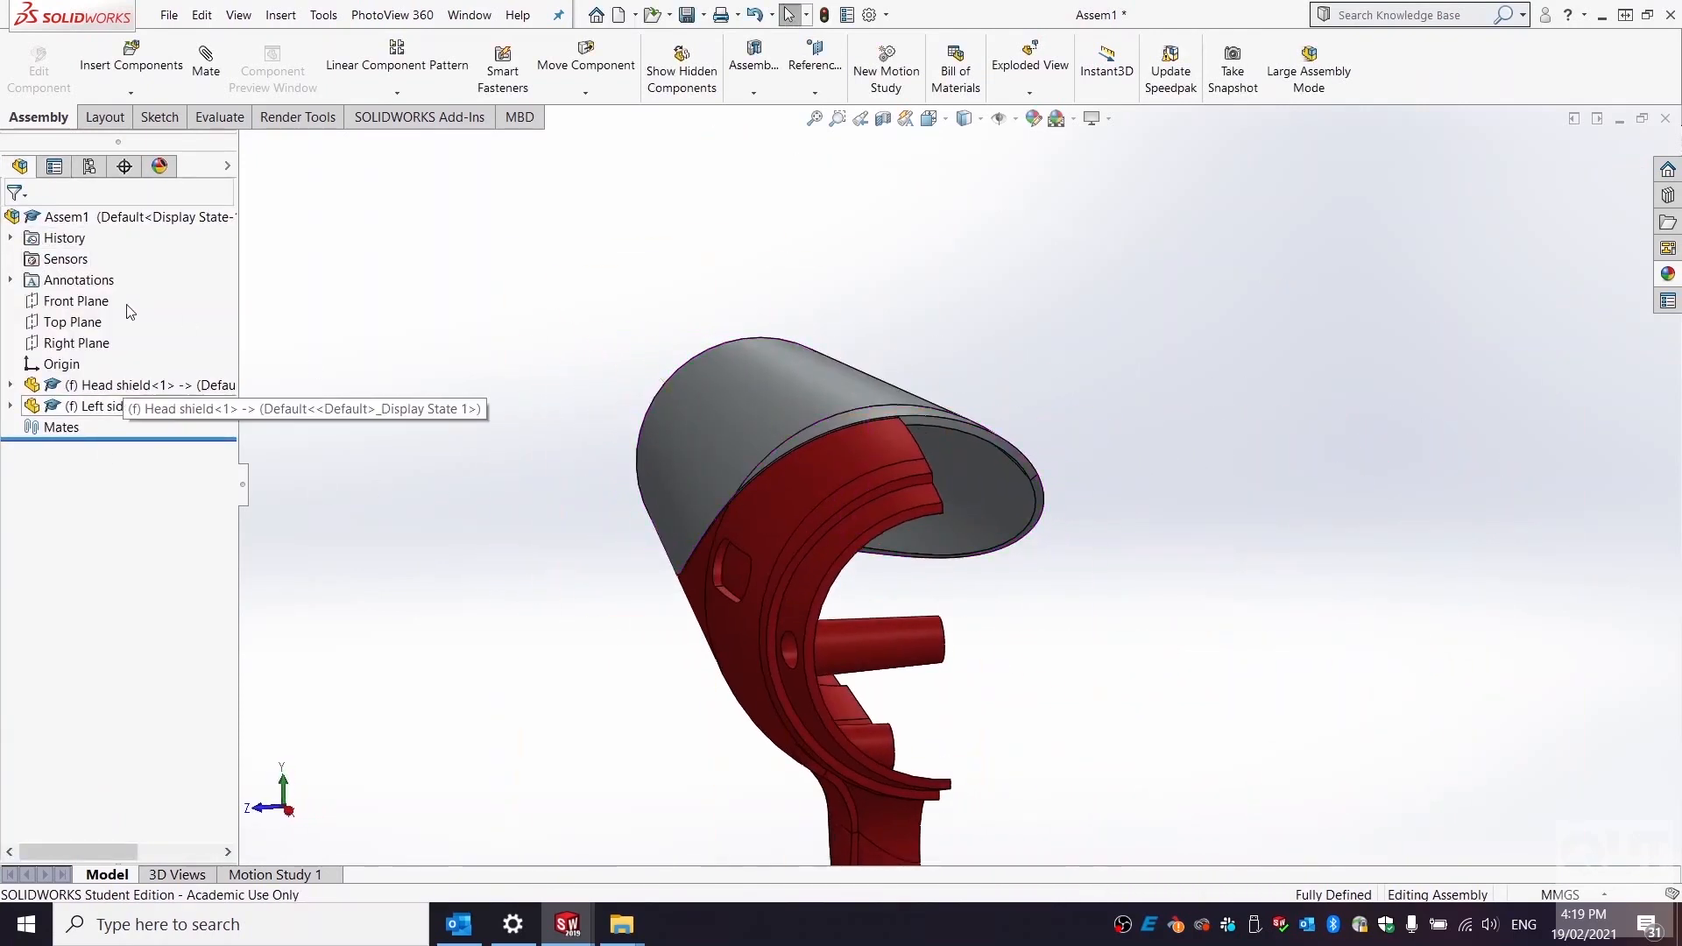
{"action": "left_click", "coordinate": [124, 74]}
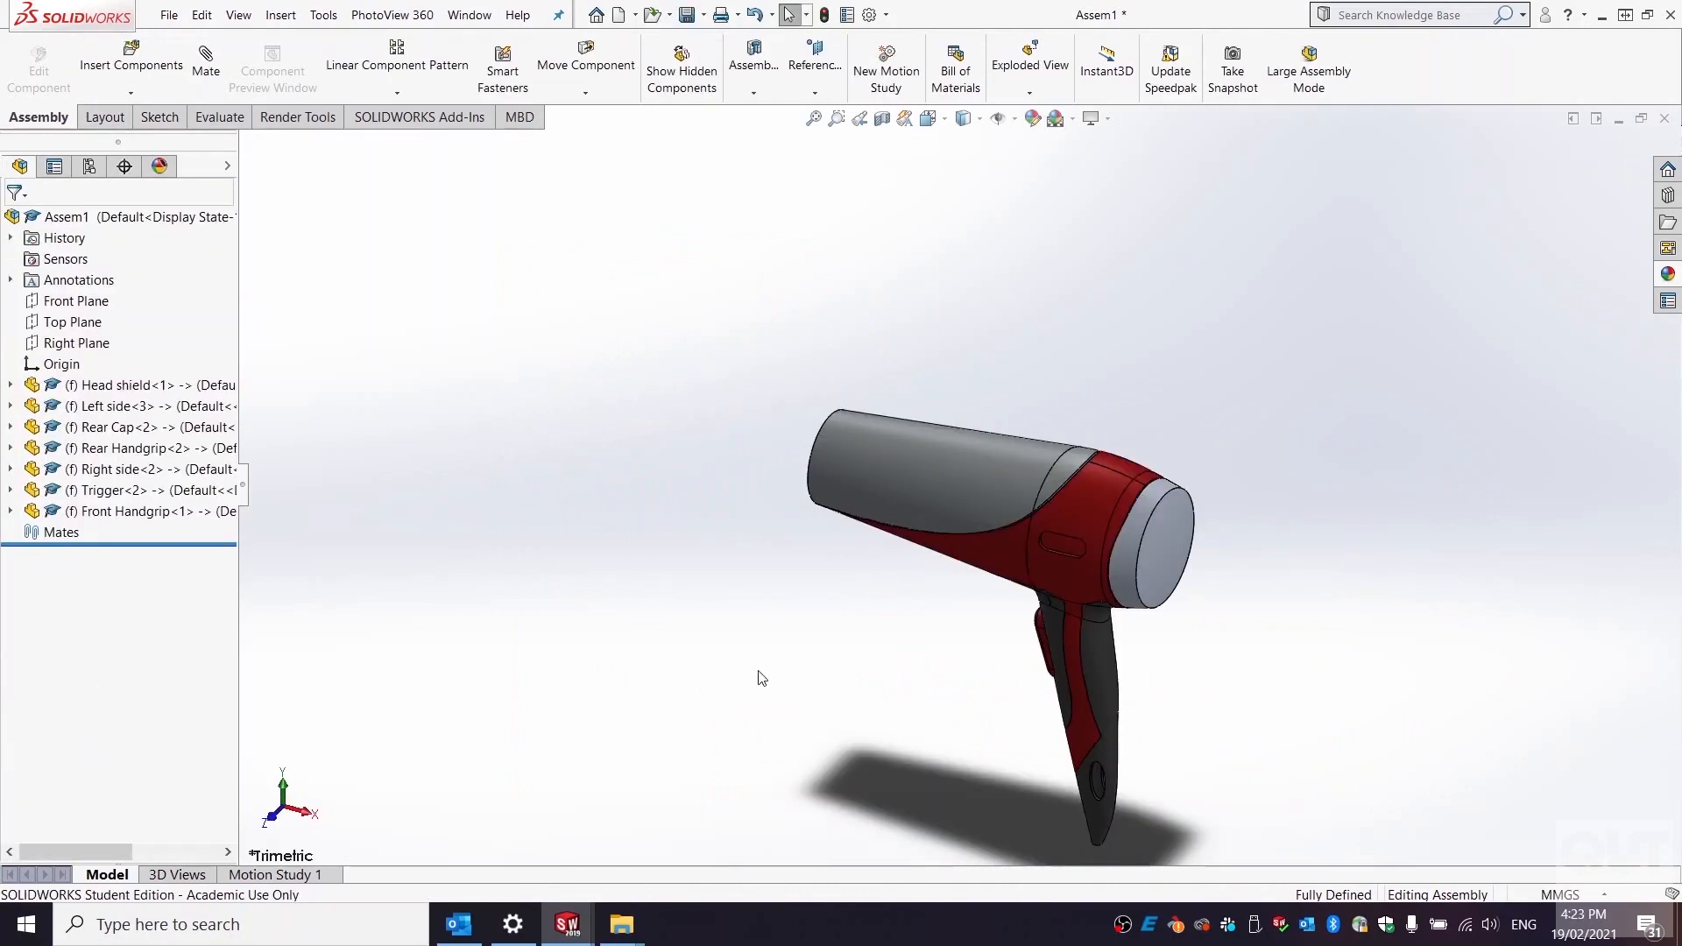
- Examine the assembled hair dryer from several angles and the contents of the Left side component
{"action": "middle_click_drag", "start_coordinate": [759, 680], "coordinate": [980, 687]}
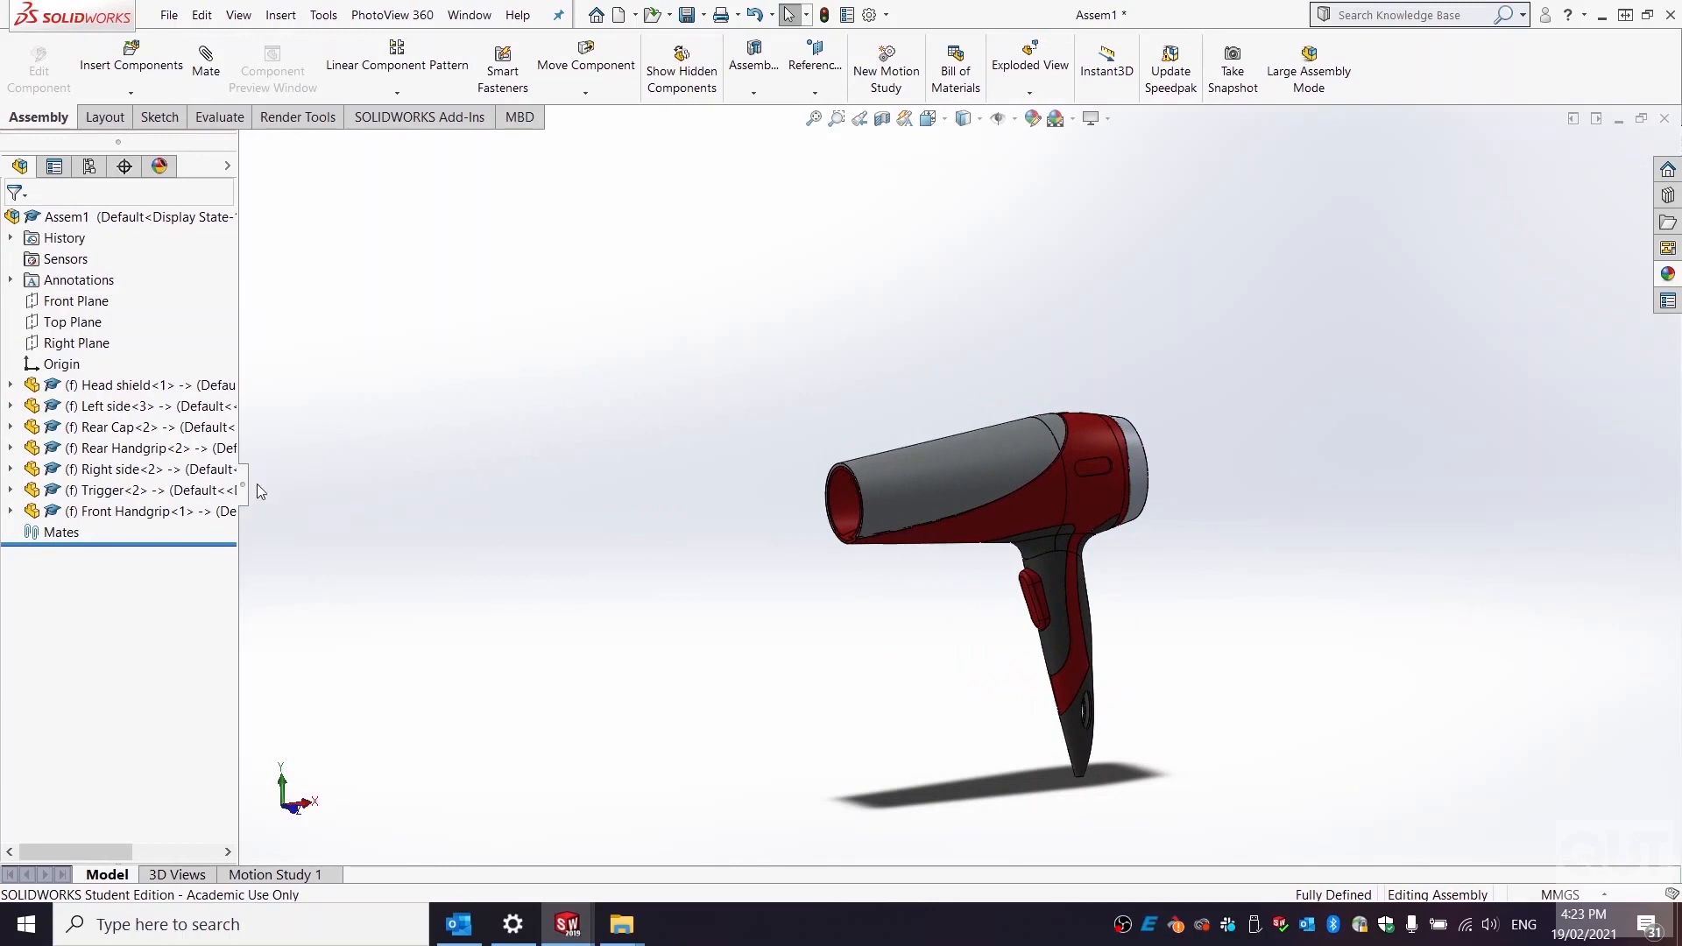
{"action": "left_click", "coordinate": [9, 406]}
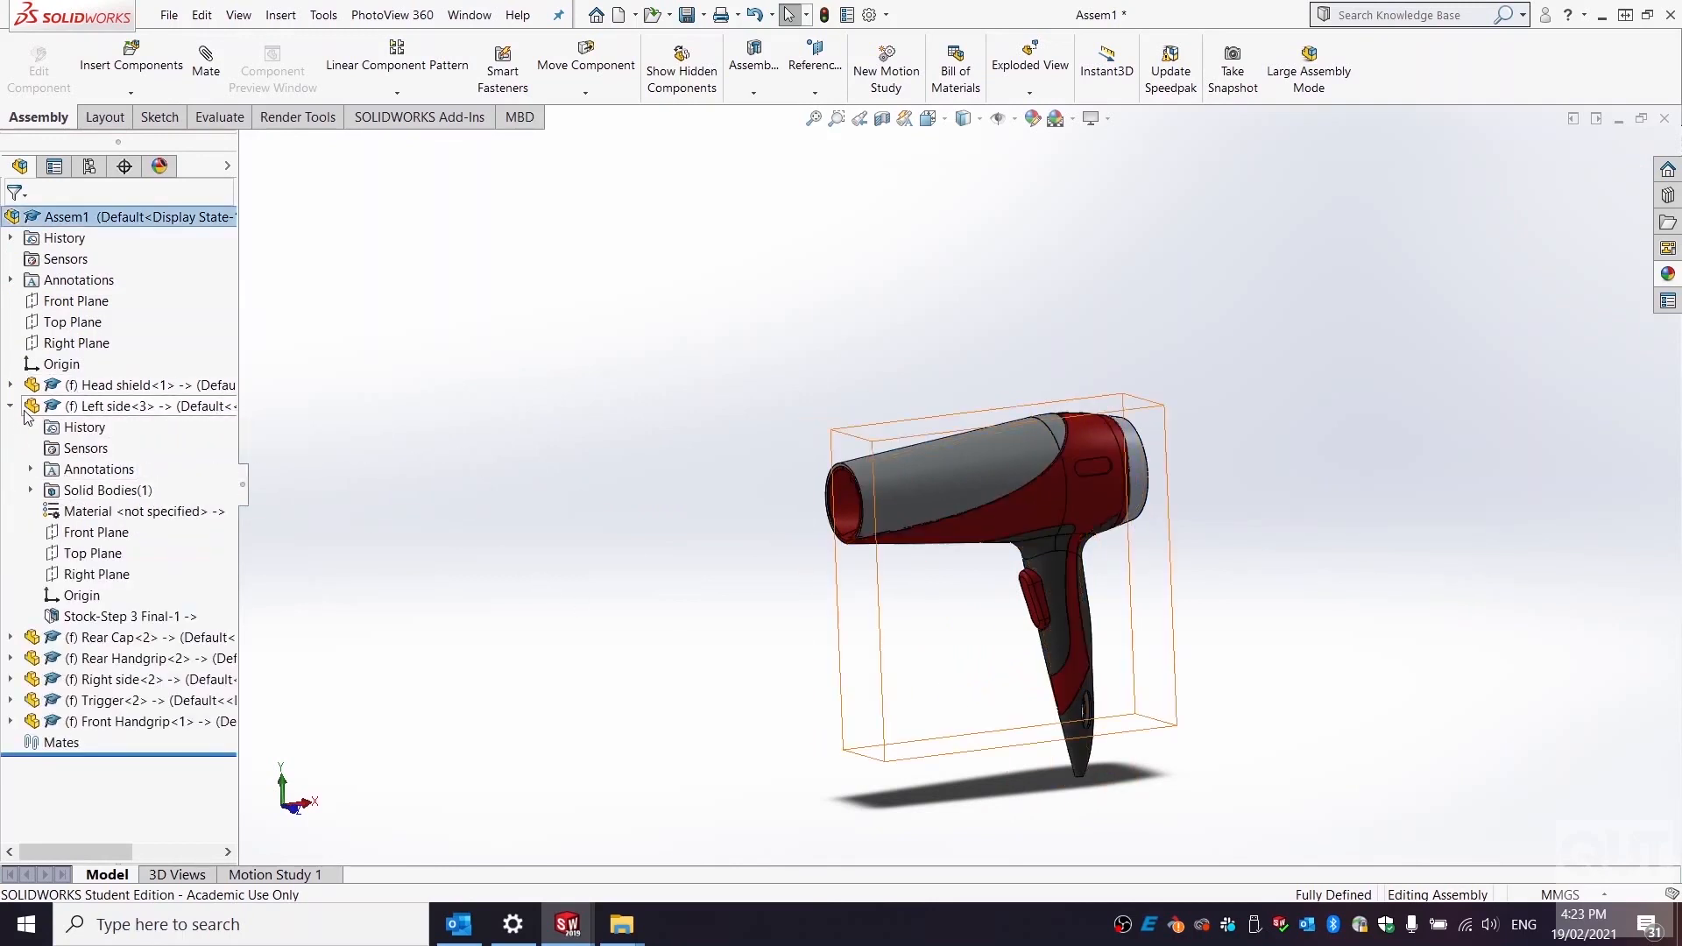
{"action": "left_click", "coordinate": [9, 405]}
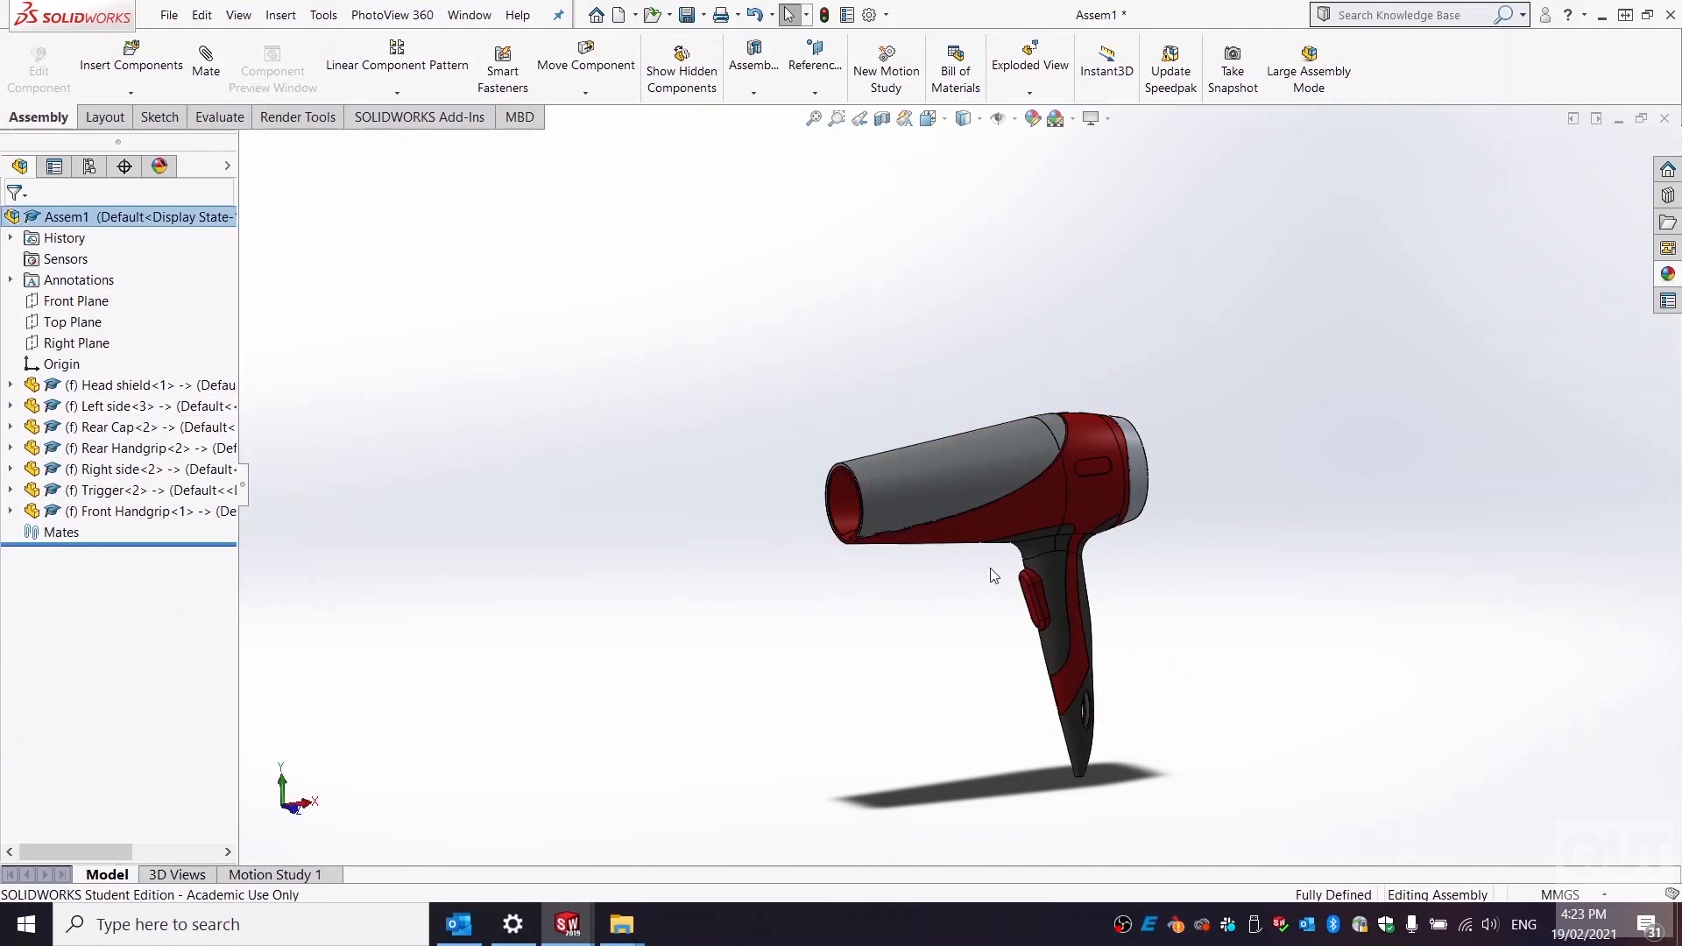
{"action": "middle_click_drag", "start_coordinate": [1038, 491], "coordinate": [1048, 603]}
{"action": "scroll", "coordinate": [1046, 600], "scroll_direction": "up", "scroll_amount": 1}
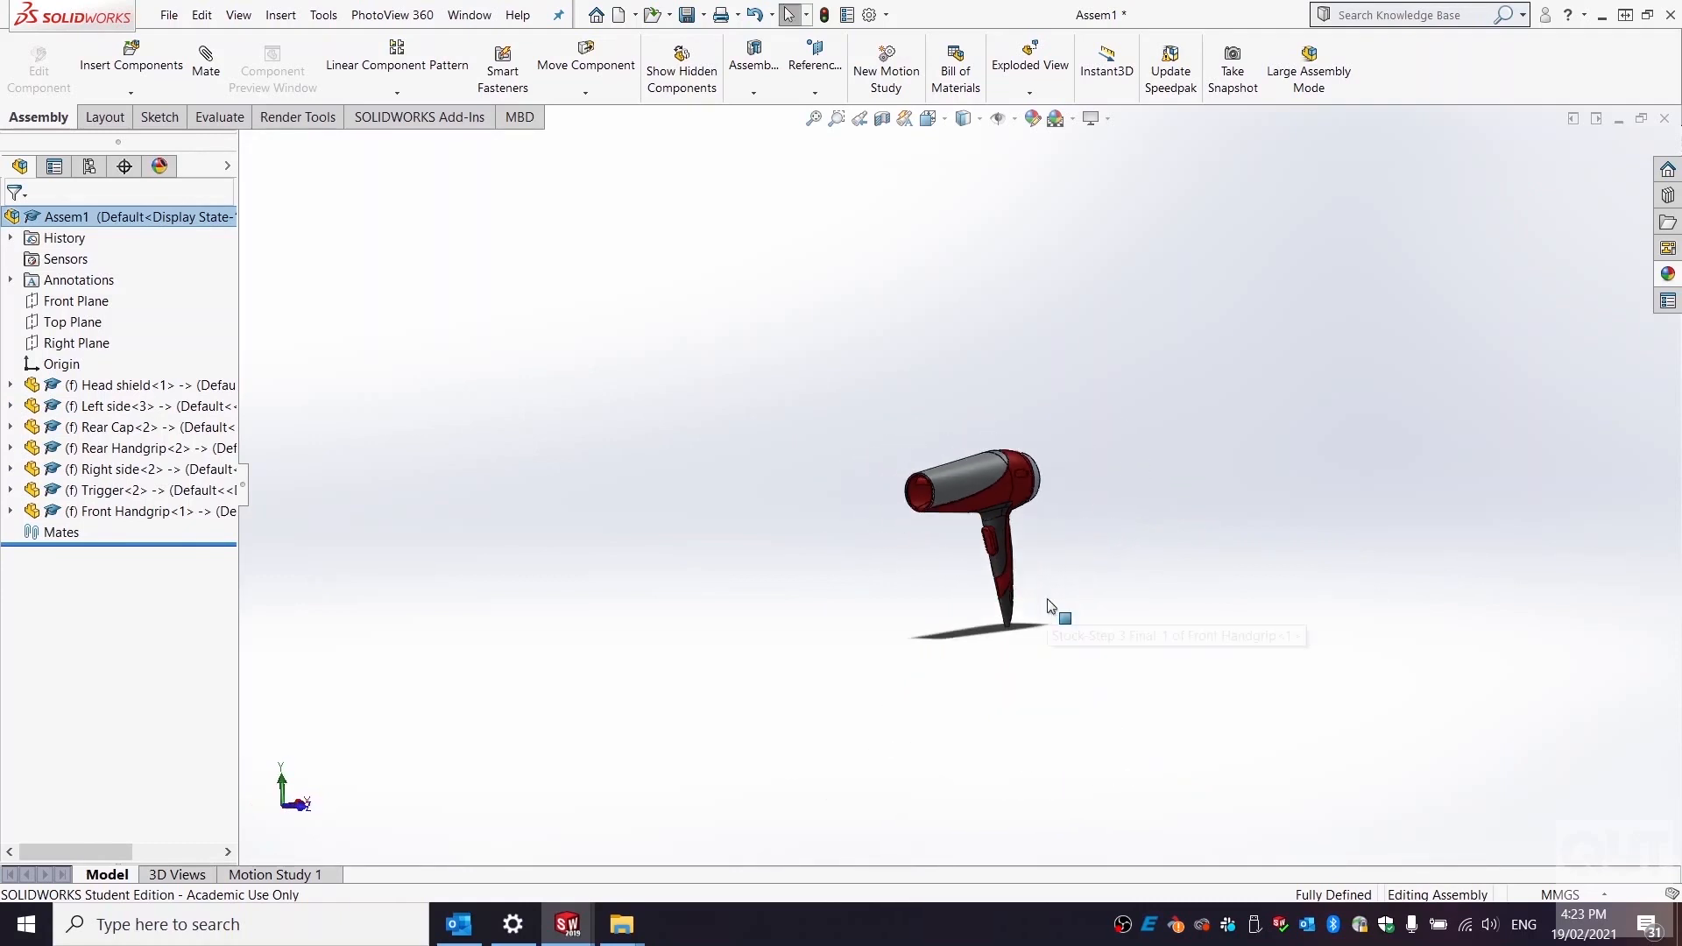
{"action": "scroll", "coordinate": [996, 551], "scroll_direction": "down", "scroll_amount": 2}
{"action": "scroll", "coordinate": [932, 391], "scroll_direction": "down", "scroll_amount": 2}
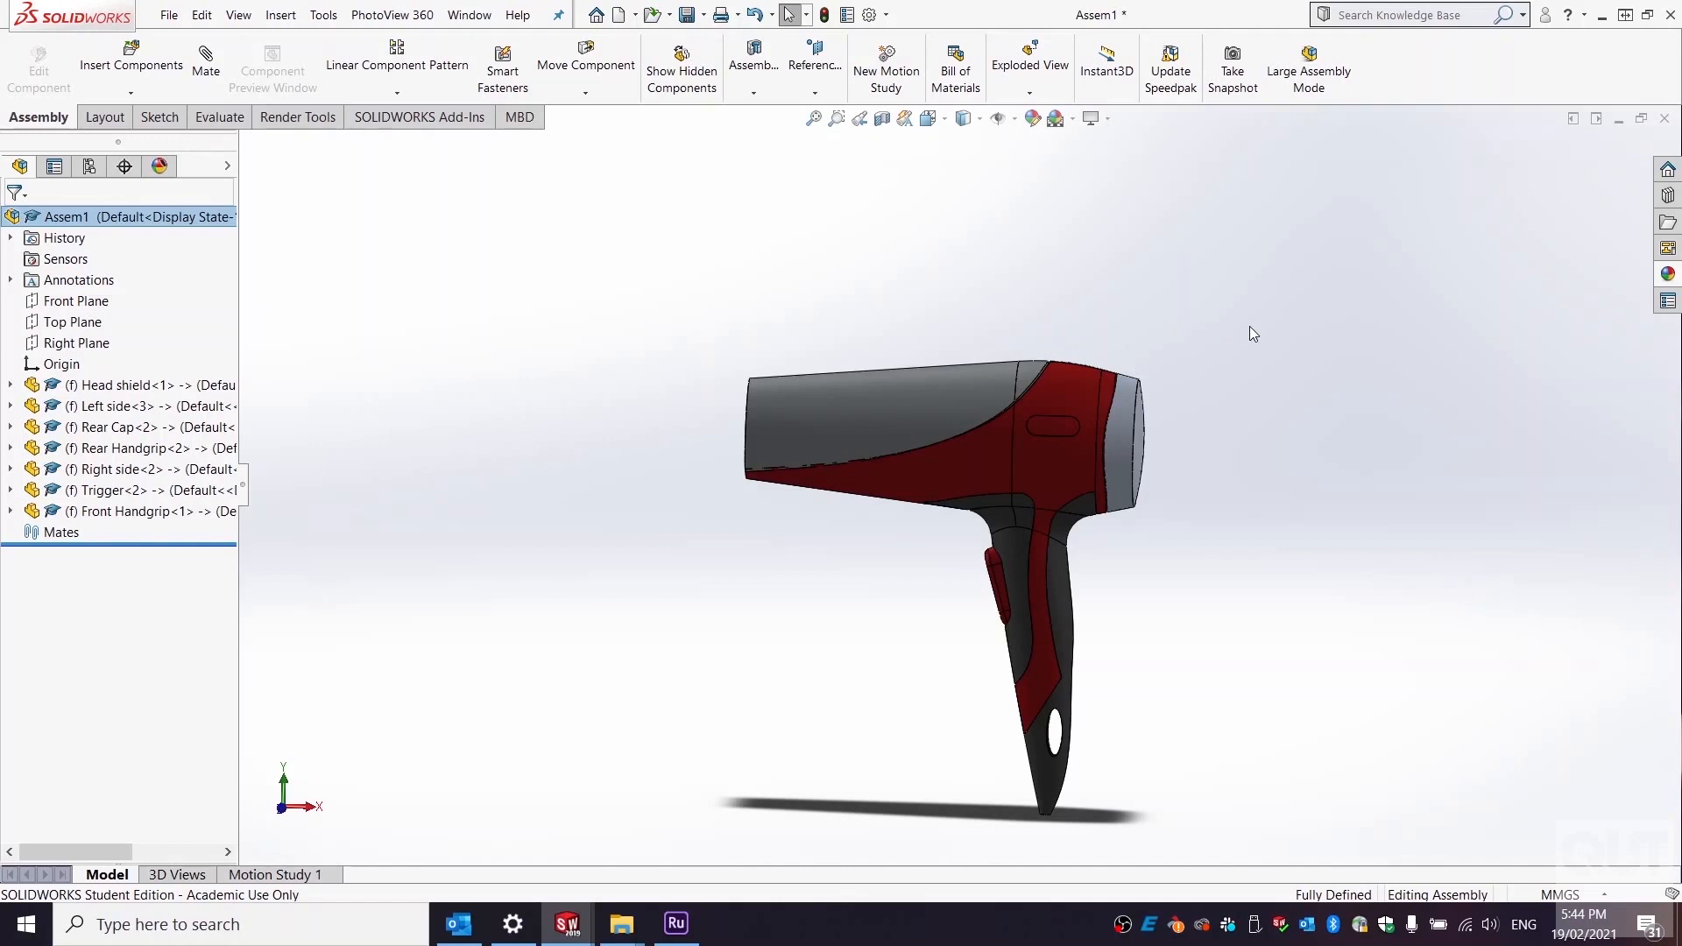
- Insert the existing Fan Assembly component into the assembly, placing it in free space in front of the nozzle
{"action": "left_click", "coordinate": [280, 16]}
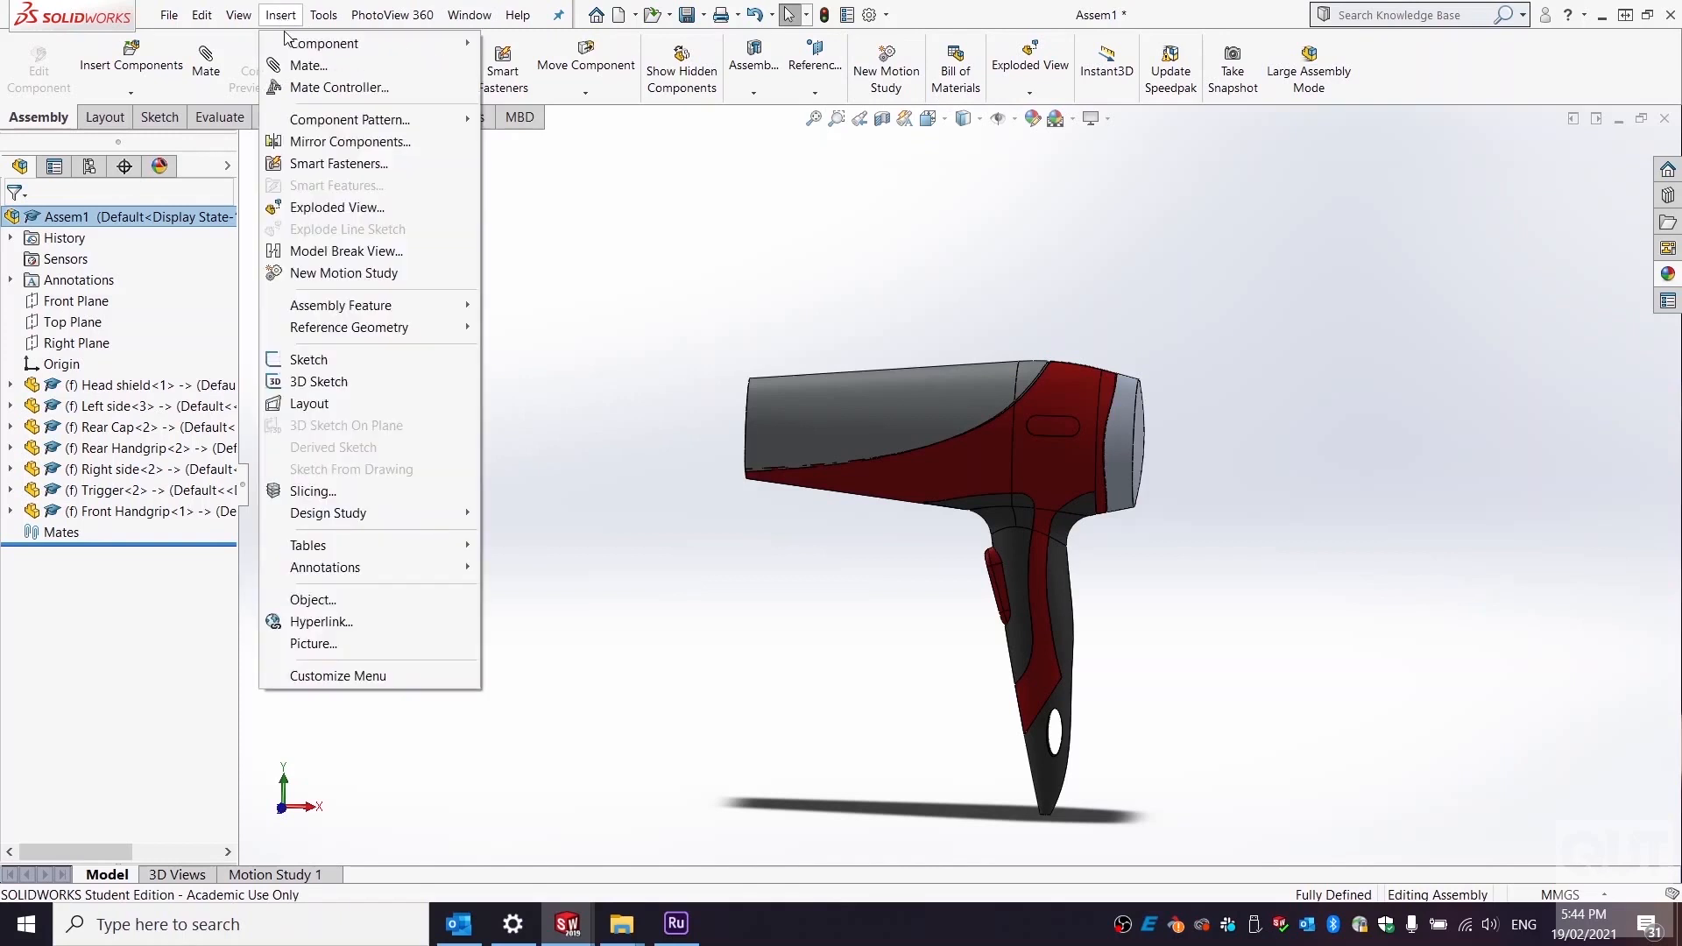
{"action": "mouse_move", "coordinate": [296, 51]}
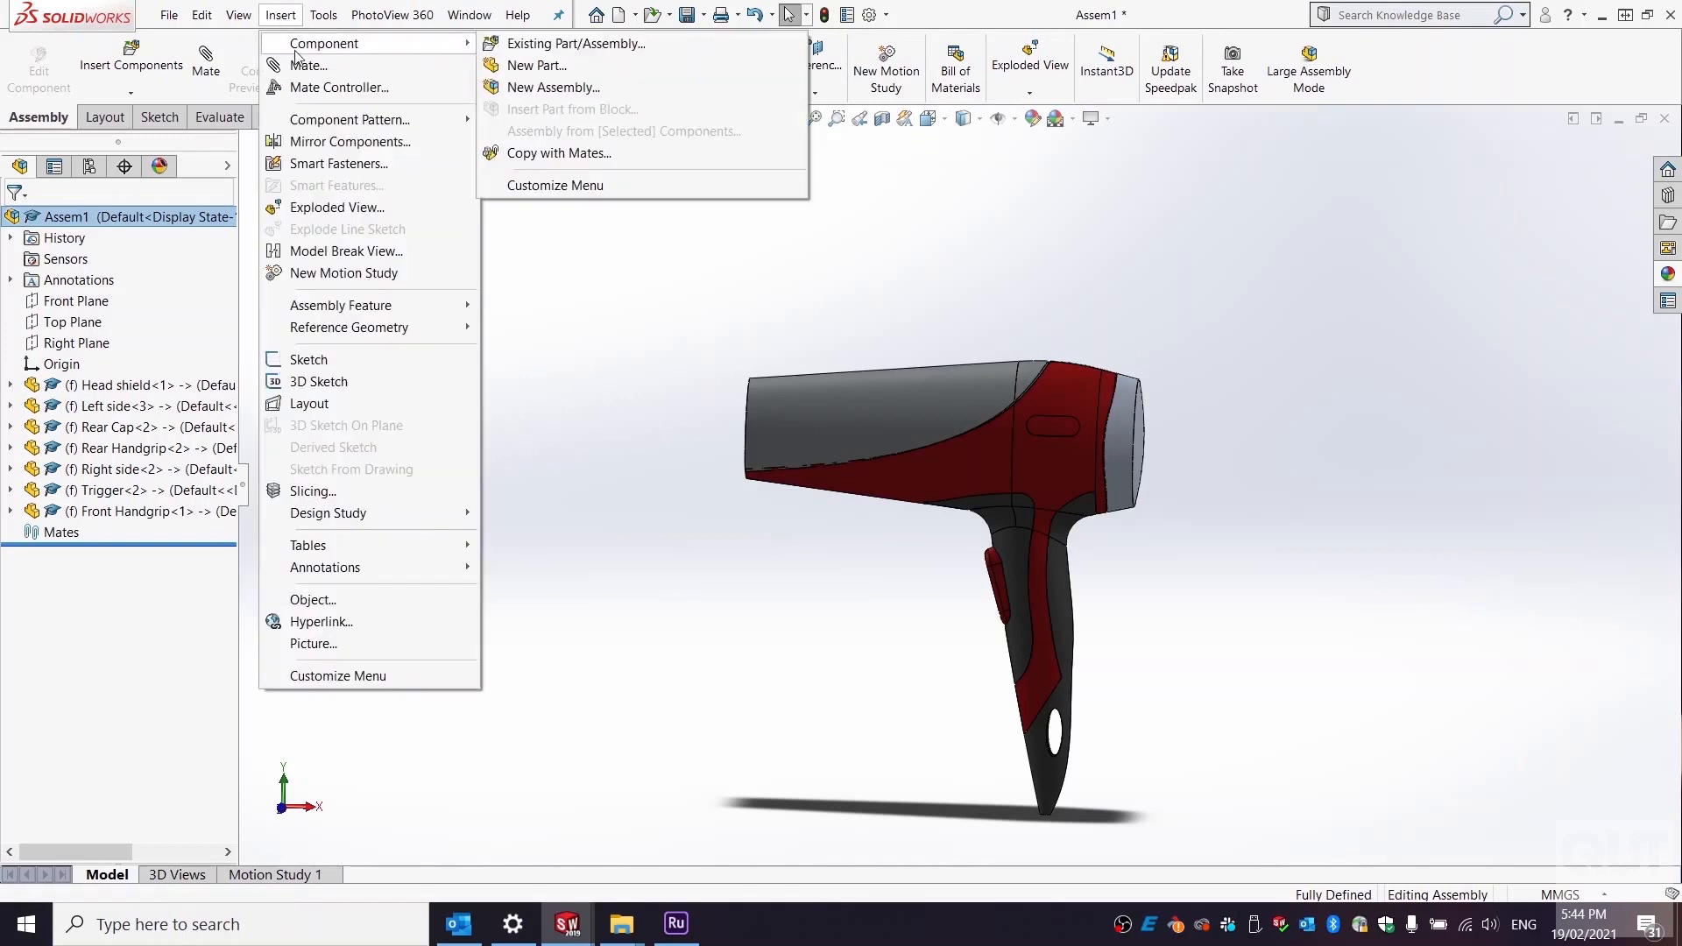
{"action": "left_click", "coordinate": [563, 44]}
{"action": "left_click", "coordinate": [53, 487]}
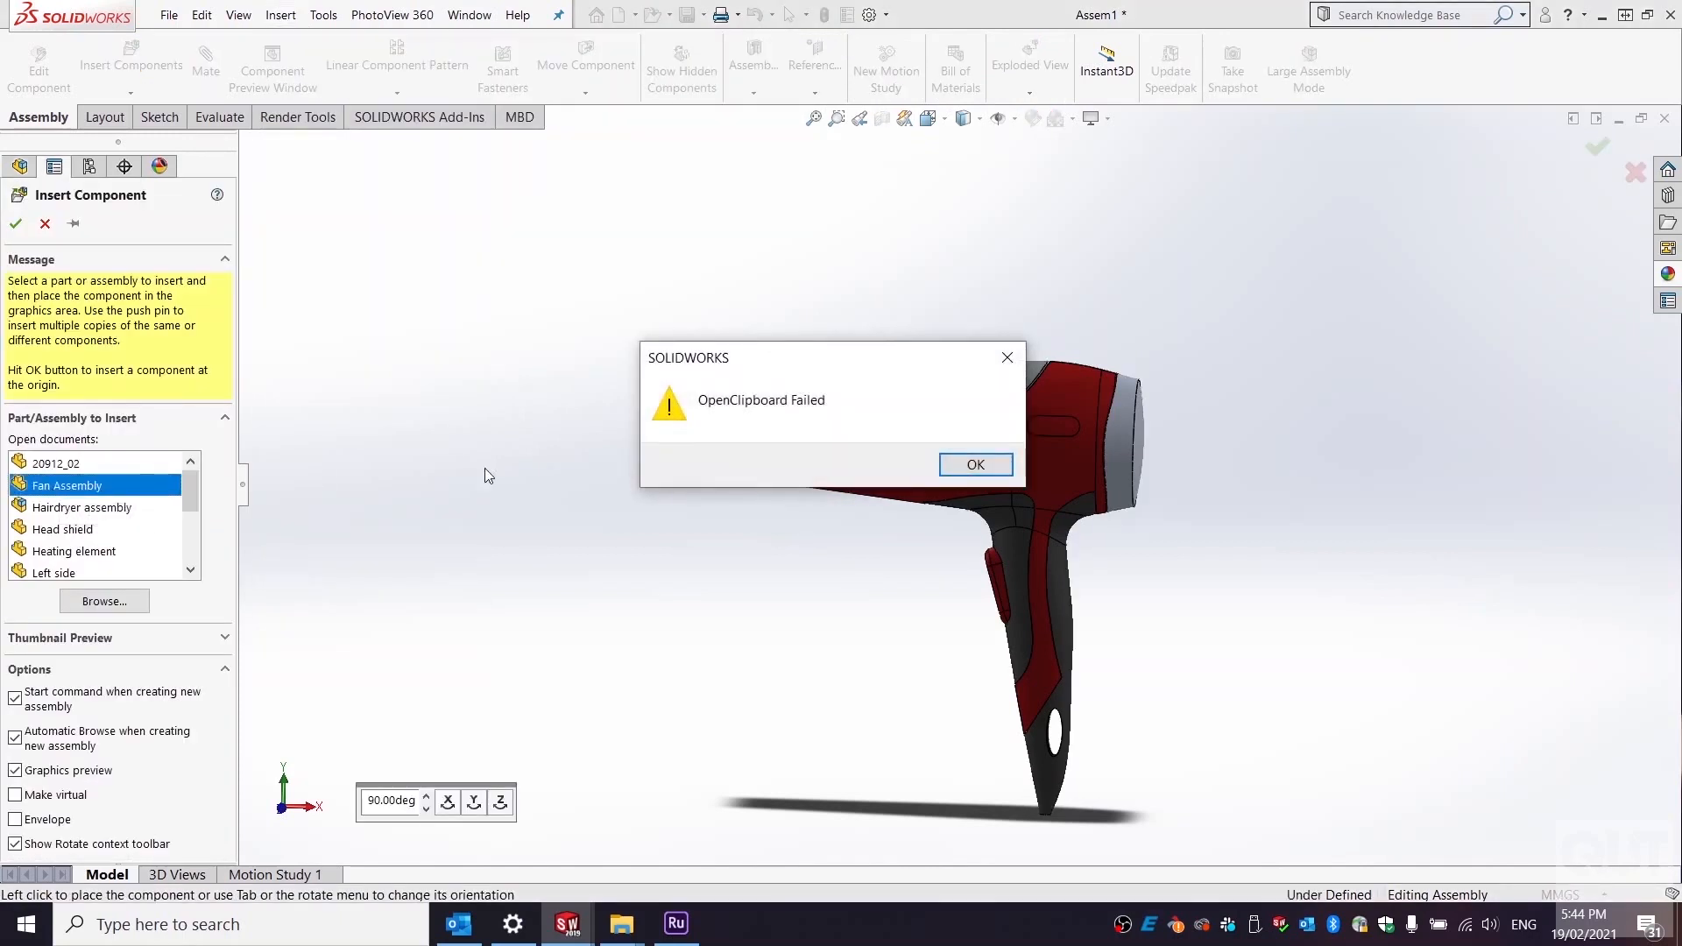
{"action": "left_click", "coordinate": [946, 473]}
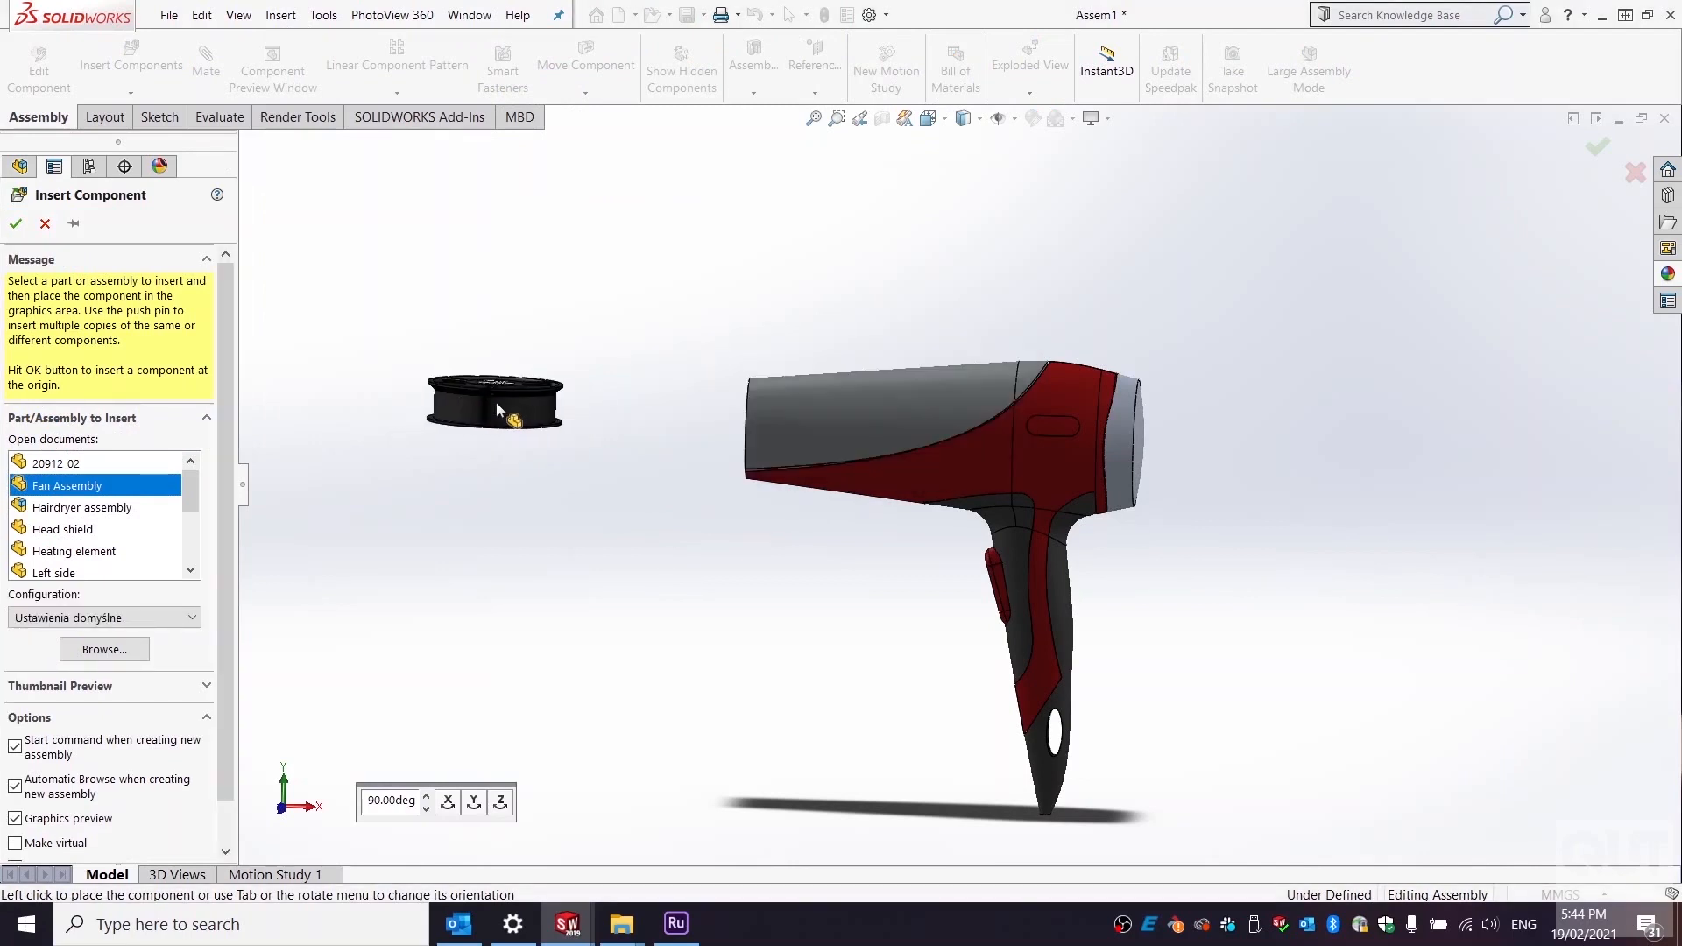
{"action": "middle_click_drag", "start_coordinate": [495, 403], "coordinate": [526, 464]}
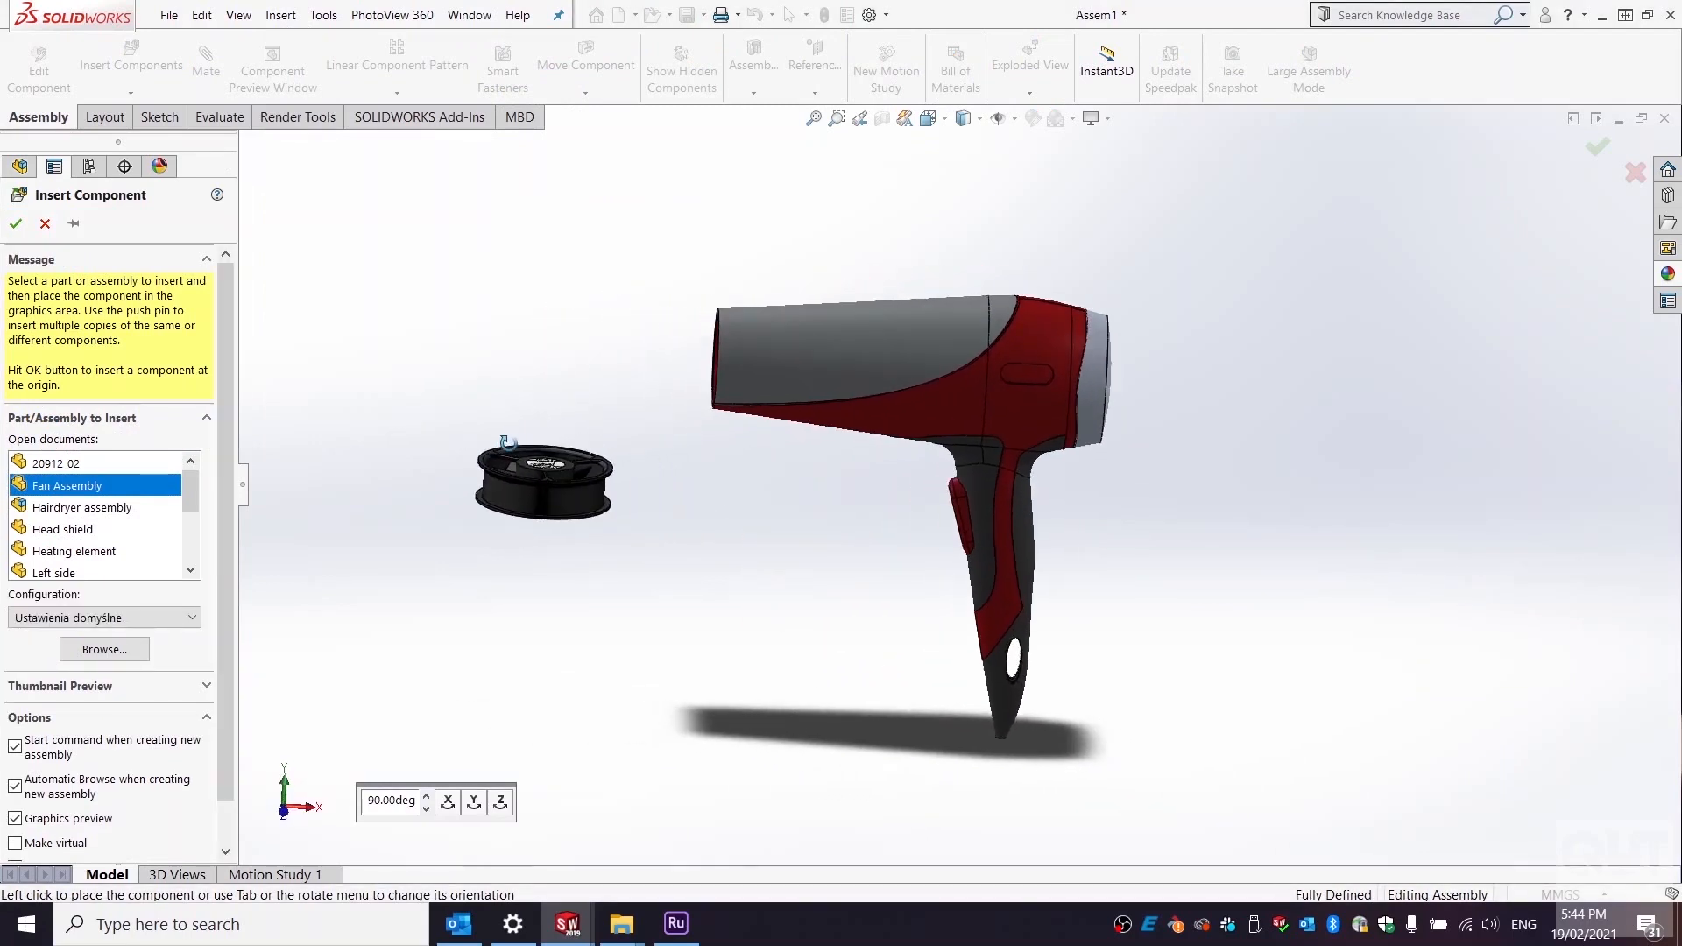
{"action": "left_click", "coordinate": [539, 370]}
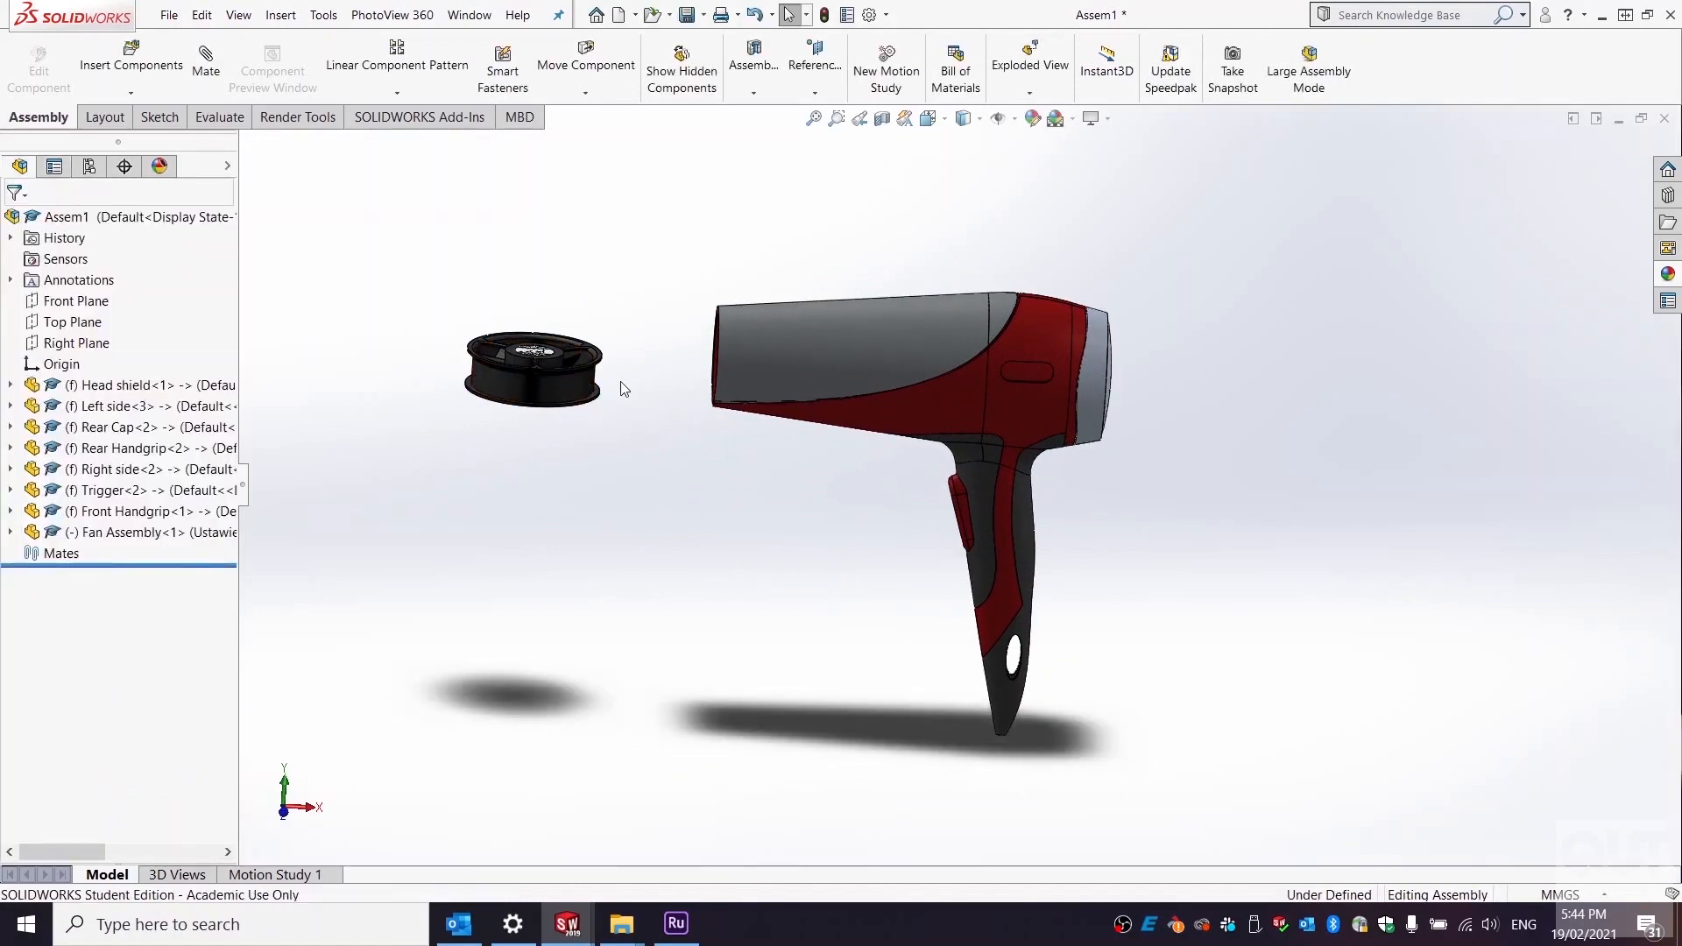
- Add a concentric mate between the fan's outer cylindrical face and the head shield's outer face
{"action": "scroll", "coordinate": [541, 381], "scroll_direction": "down", "scroll_amount": 2}
{"action": "middle_click_drag", "start_coordinate": [675, 422], "coordinate": [645, 450]}
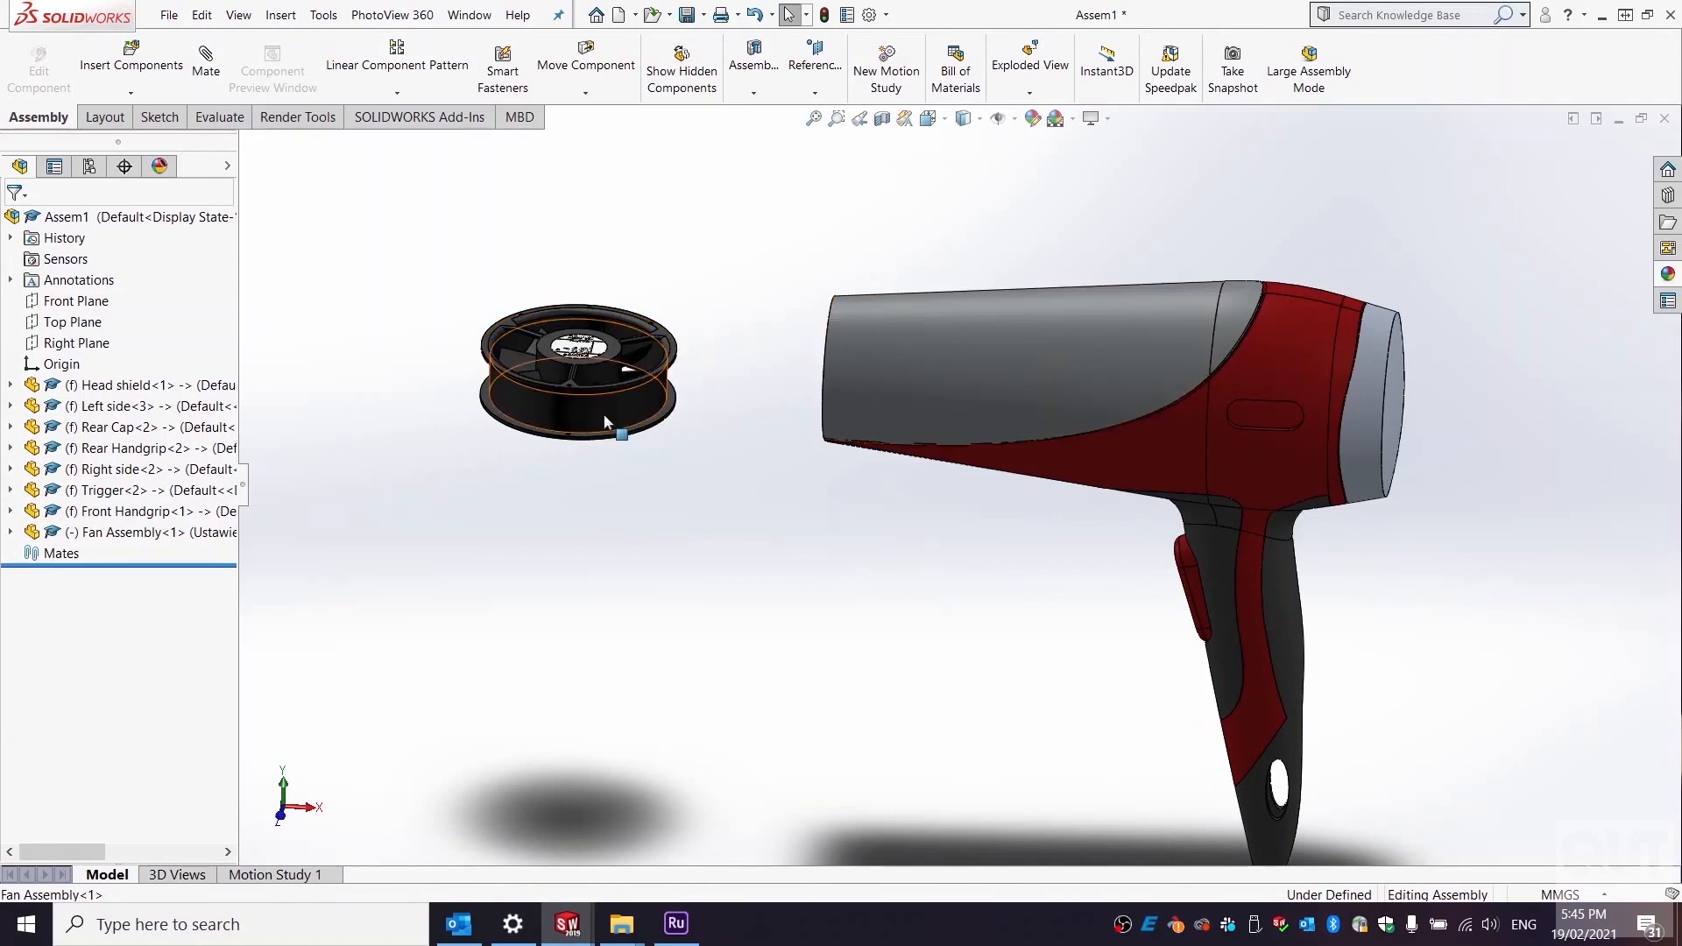
{"action": "left_click_drag", "start_coordinate": [606, 419], "coordinate": [537, 402]}
{"action": "key", "text": "Escape"}
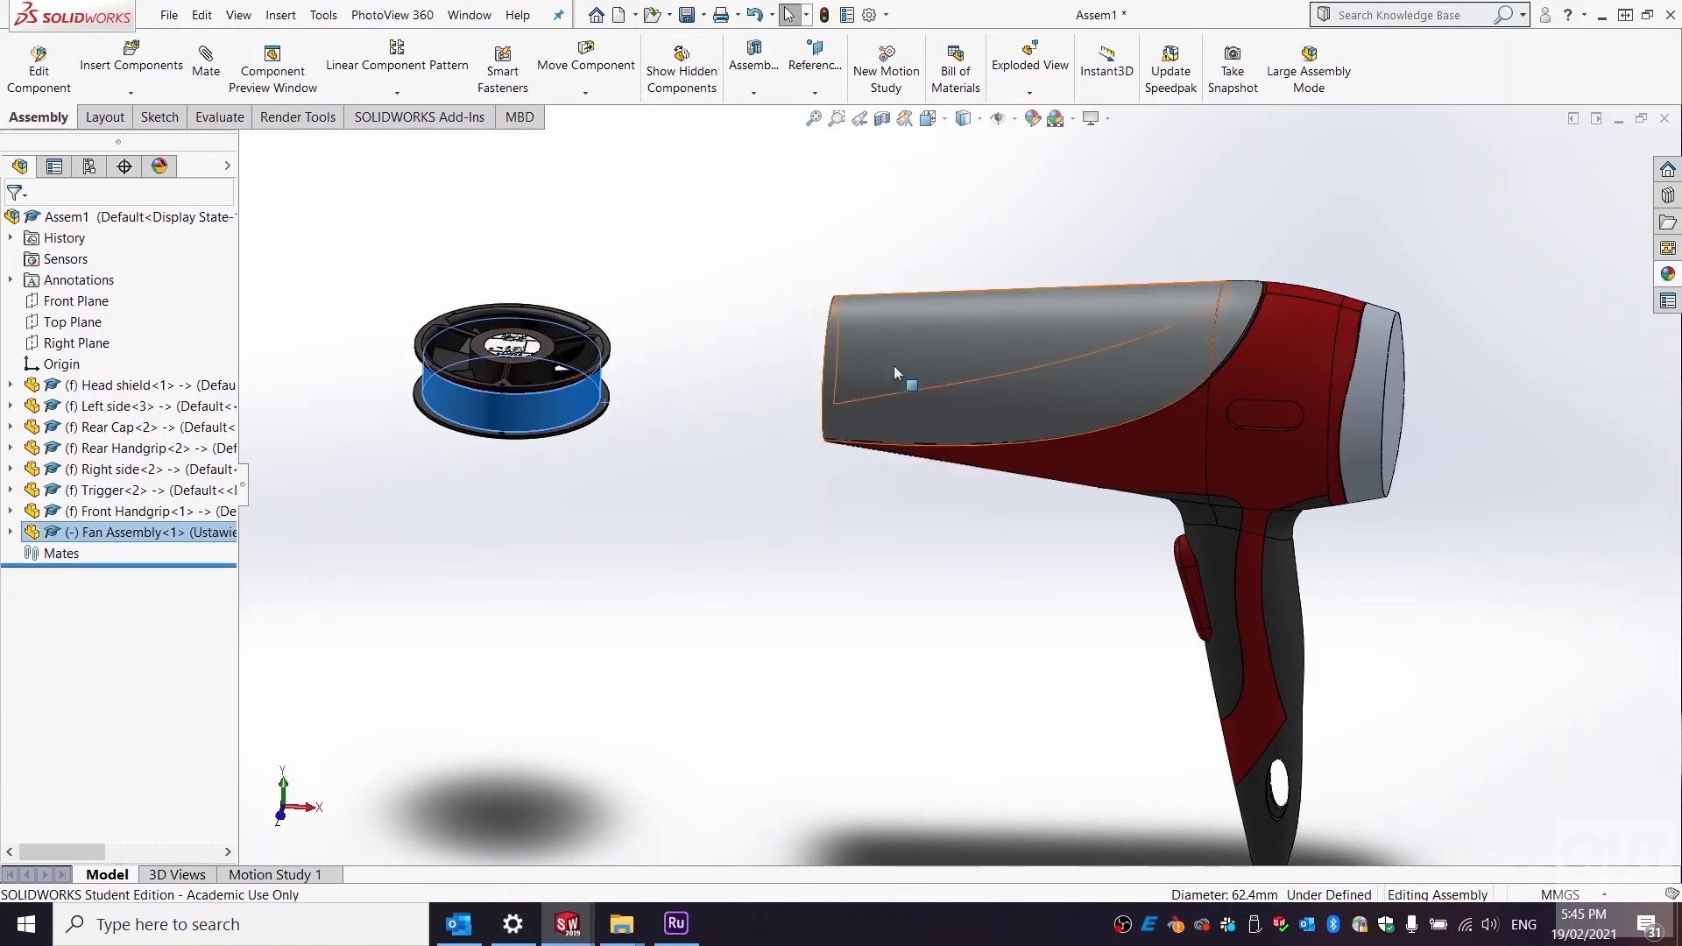
{"action": "left_click", "coordinate": [207, 63]}
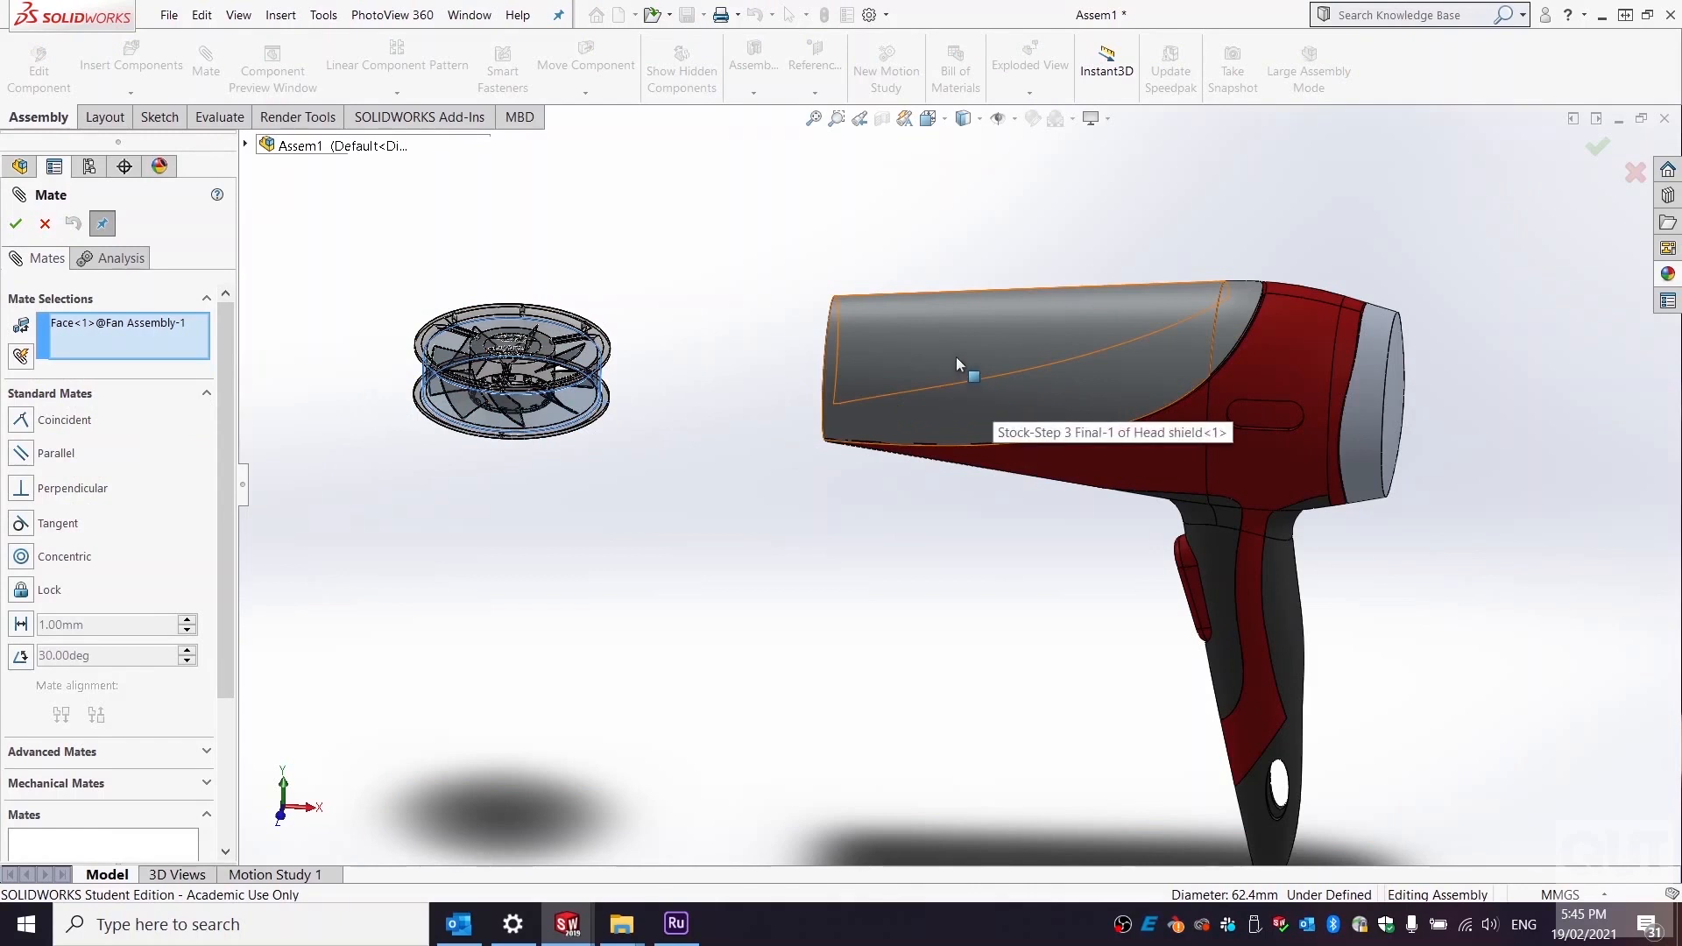
{"action": "left_click", "coordinate": [888, 346]}
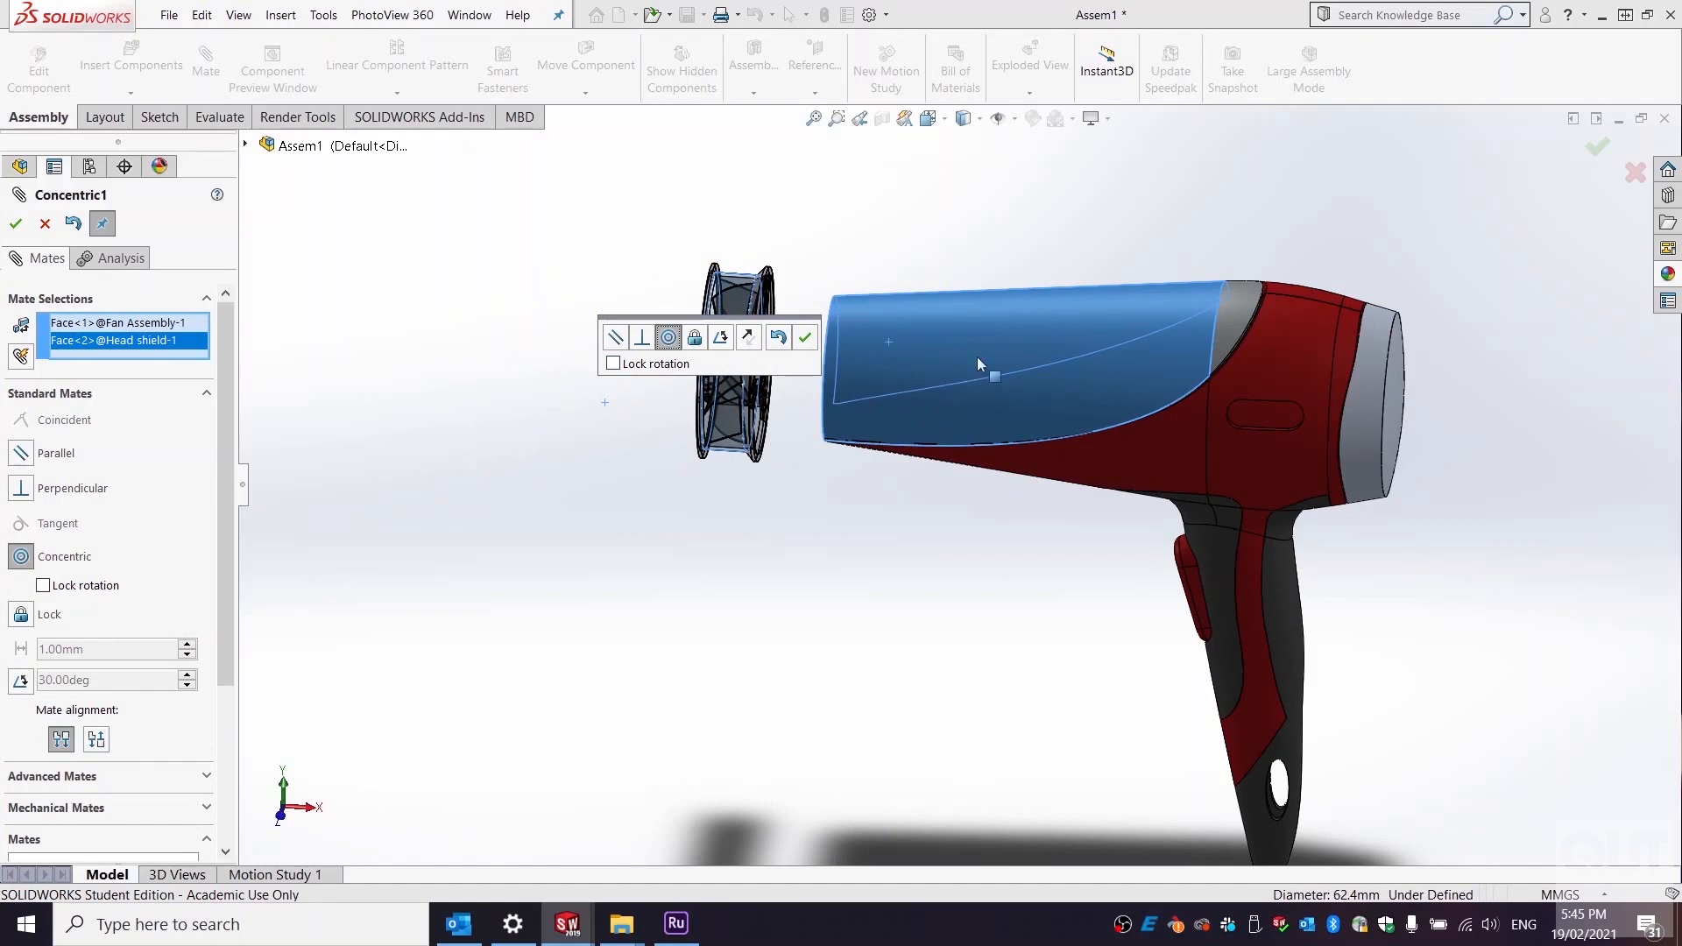
{"action": "left_click", "coordinate": [806, 338]}
- Slide the fan along the barrel axis into the rear of the hair dryer housing
{"action": "left_click_drag", "start_coordinate": [739, 345], "coordinate": [1261, 426]}
{"action": "middle_click_drag", "start_coordinate": [1261, 426], "coordinate": [1218, 377]}
{"action": "key", "text": "Escape"}
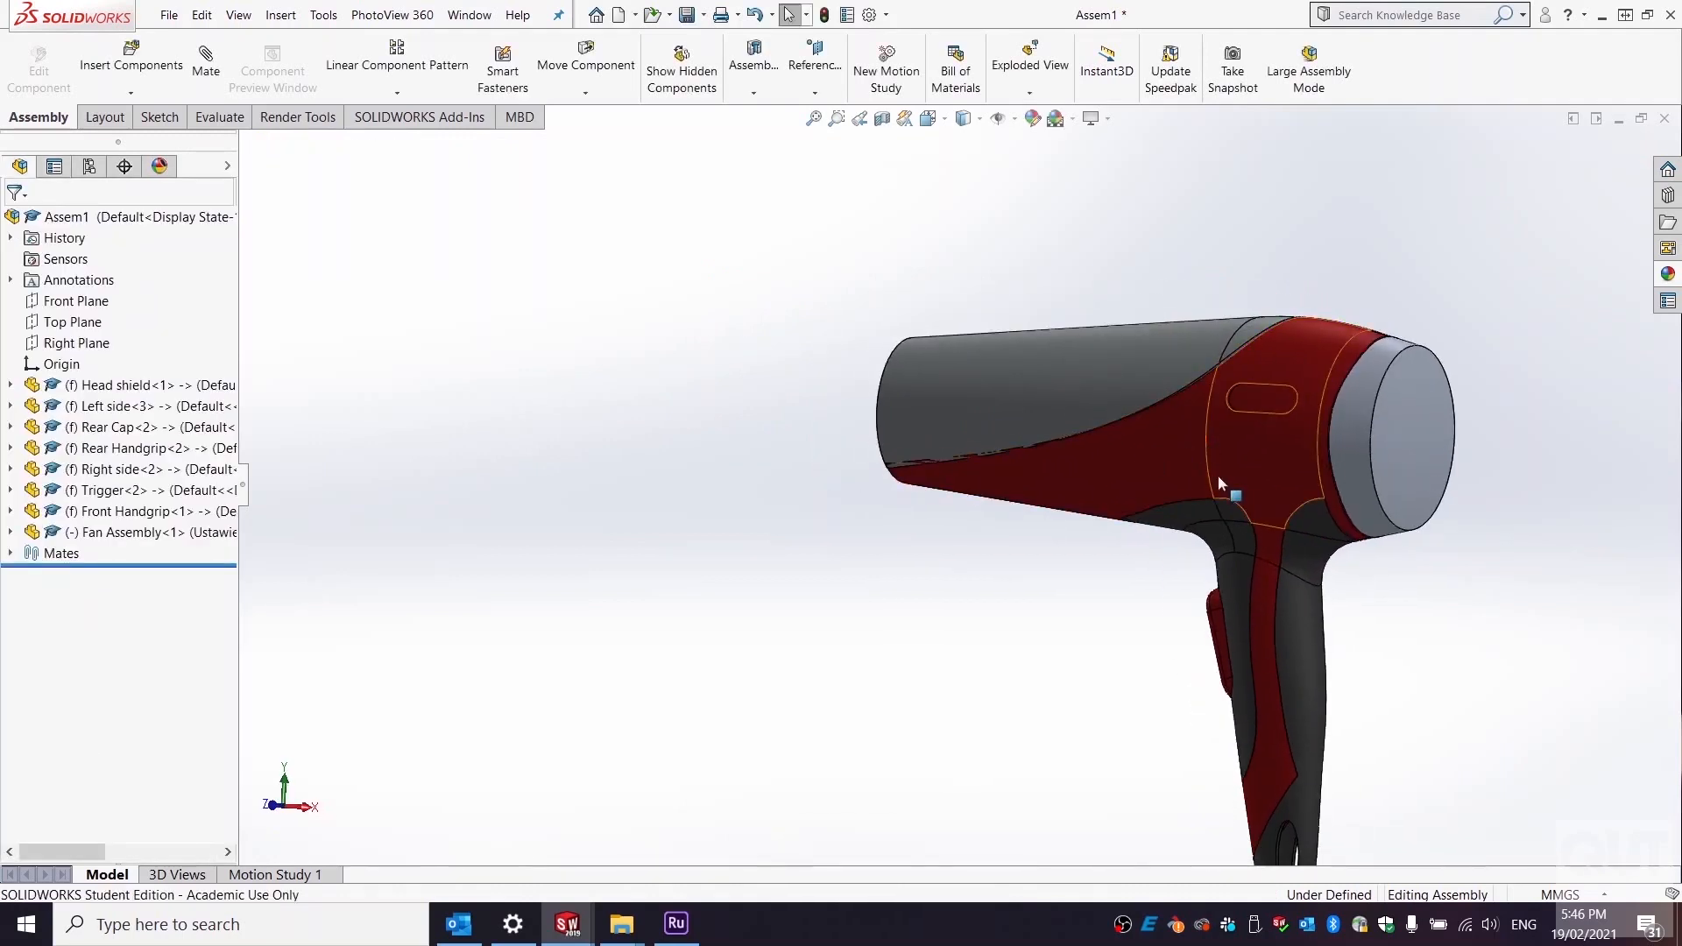
- Hide one of the red housing halves to expose the fan inside the barrel
{"action": "left_click", "coordinate": [1128, 456]}
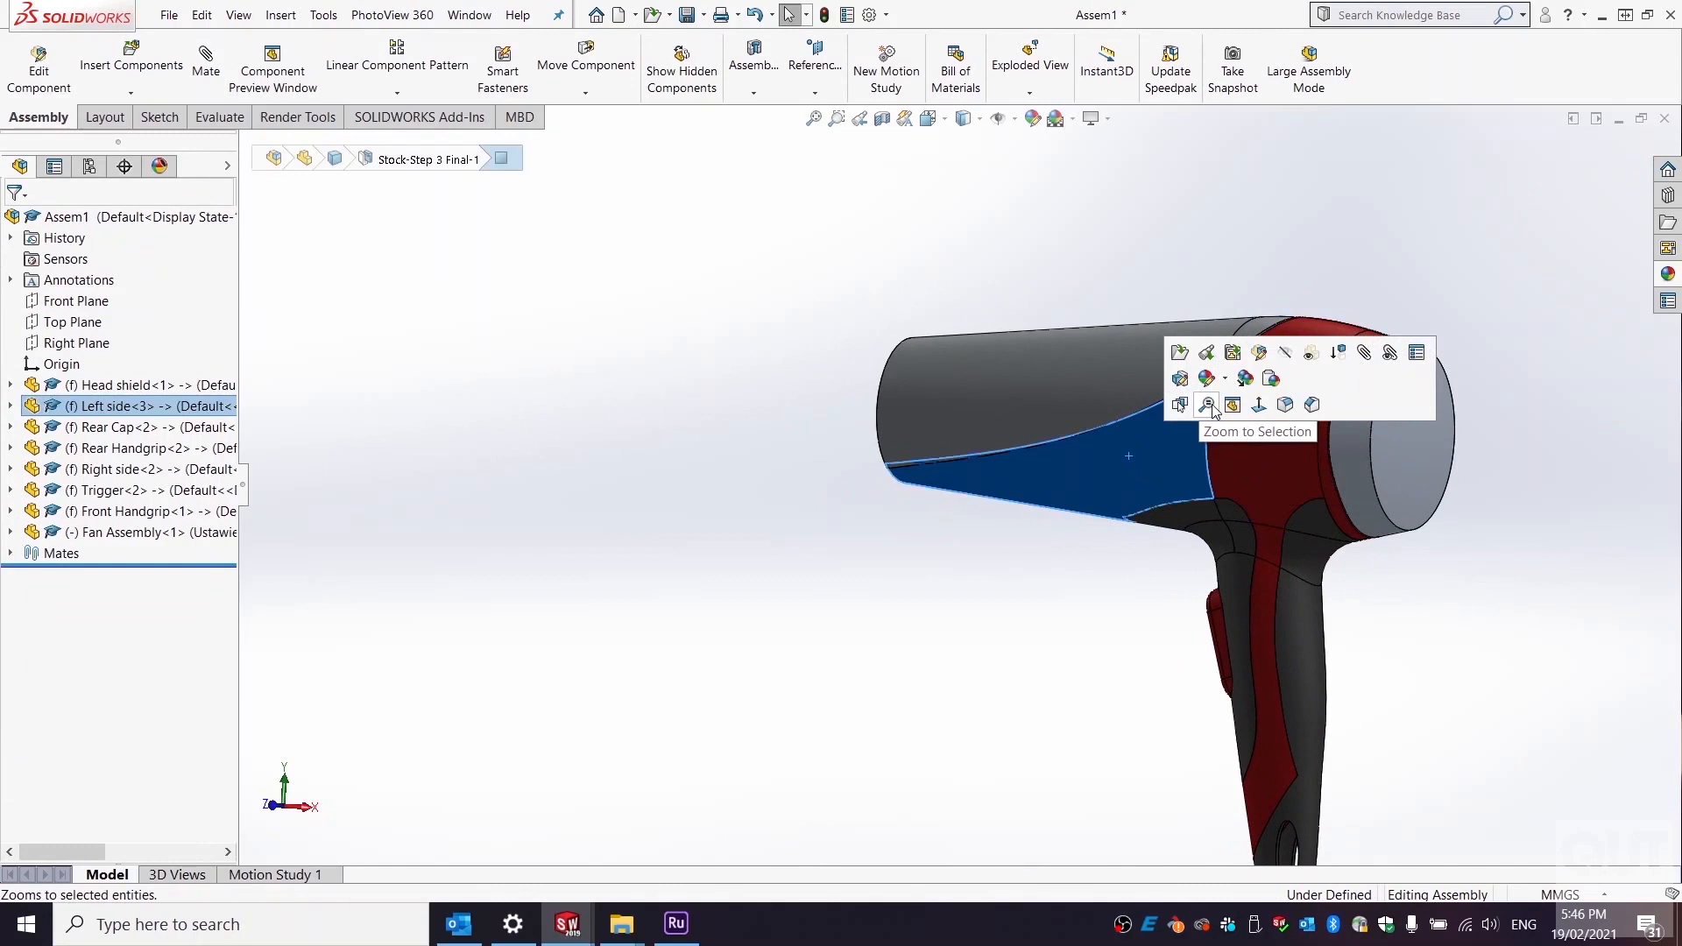
{"action": "left_click", "coordinate": [1311, 355]}
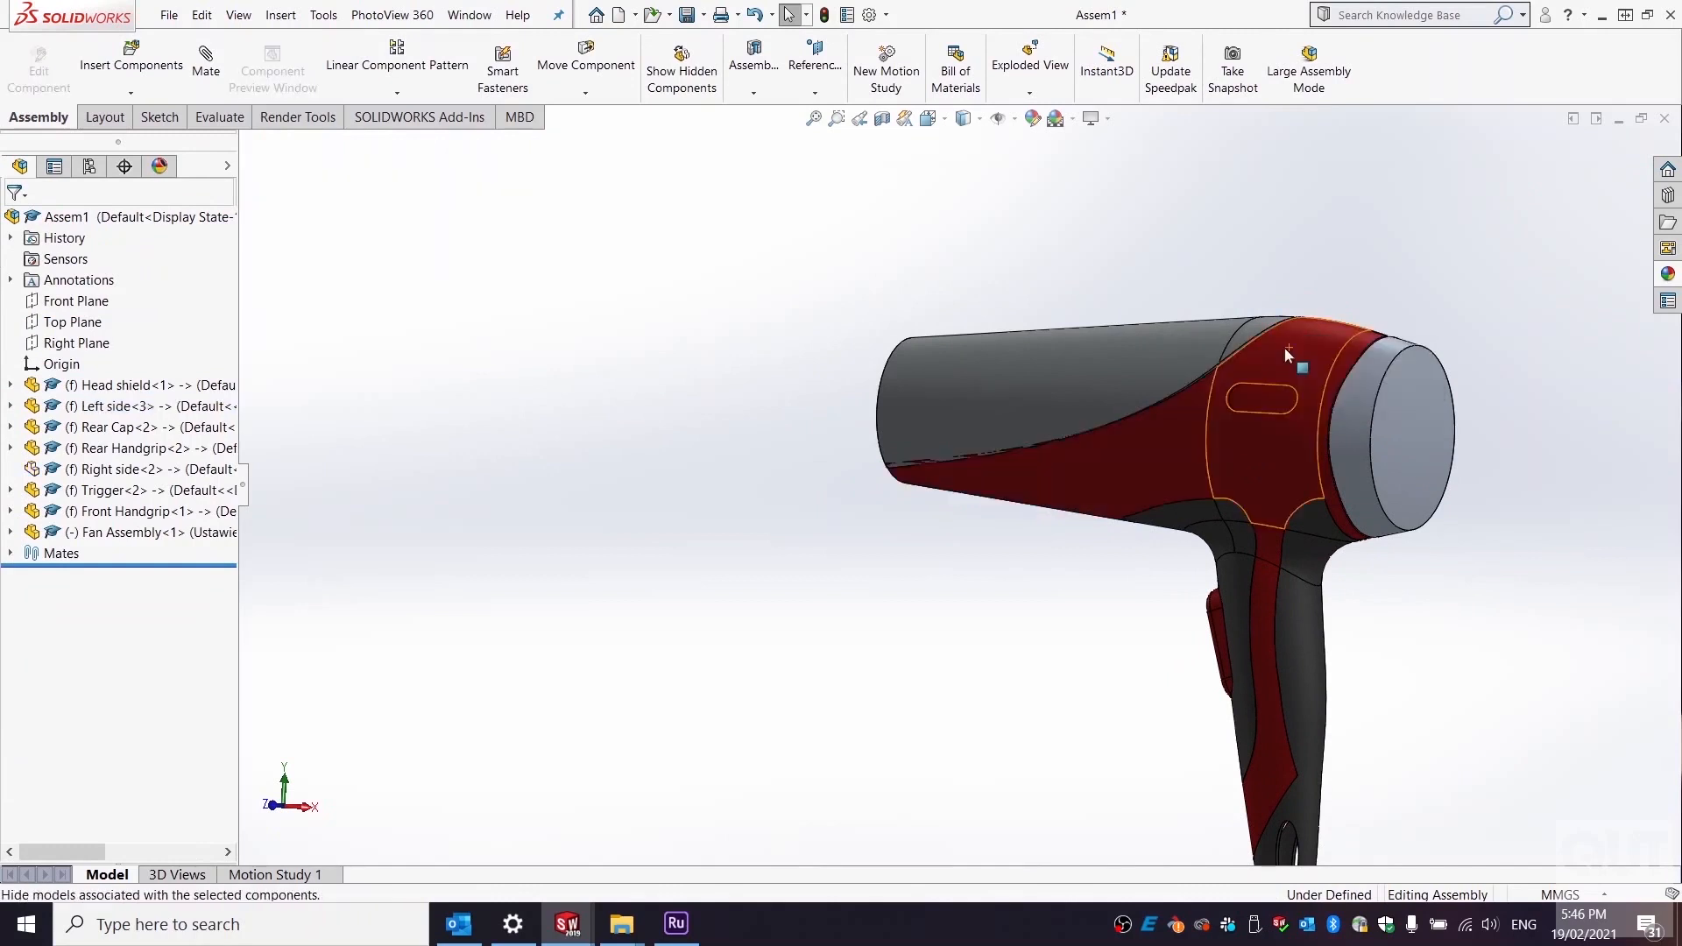
- Examine how the fan sits inside the barrel through the open side of the housing
{"action": "left_click", "coordinate": [1170, 450]}
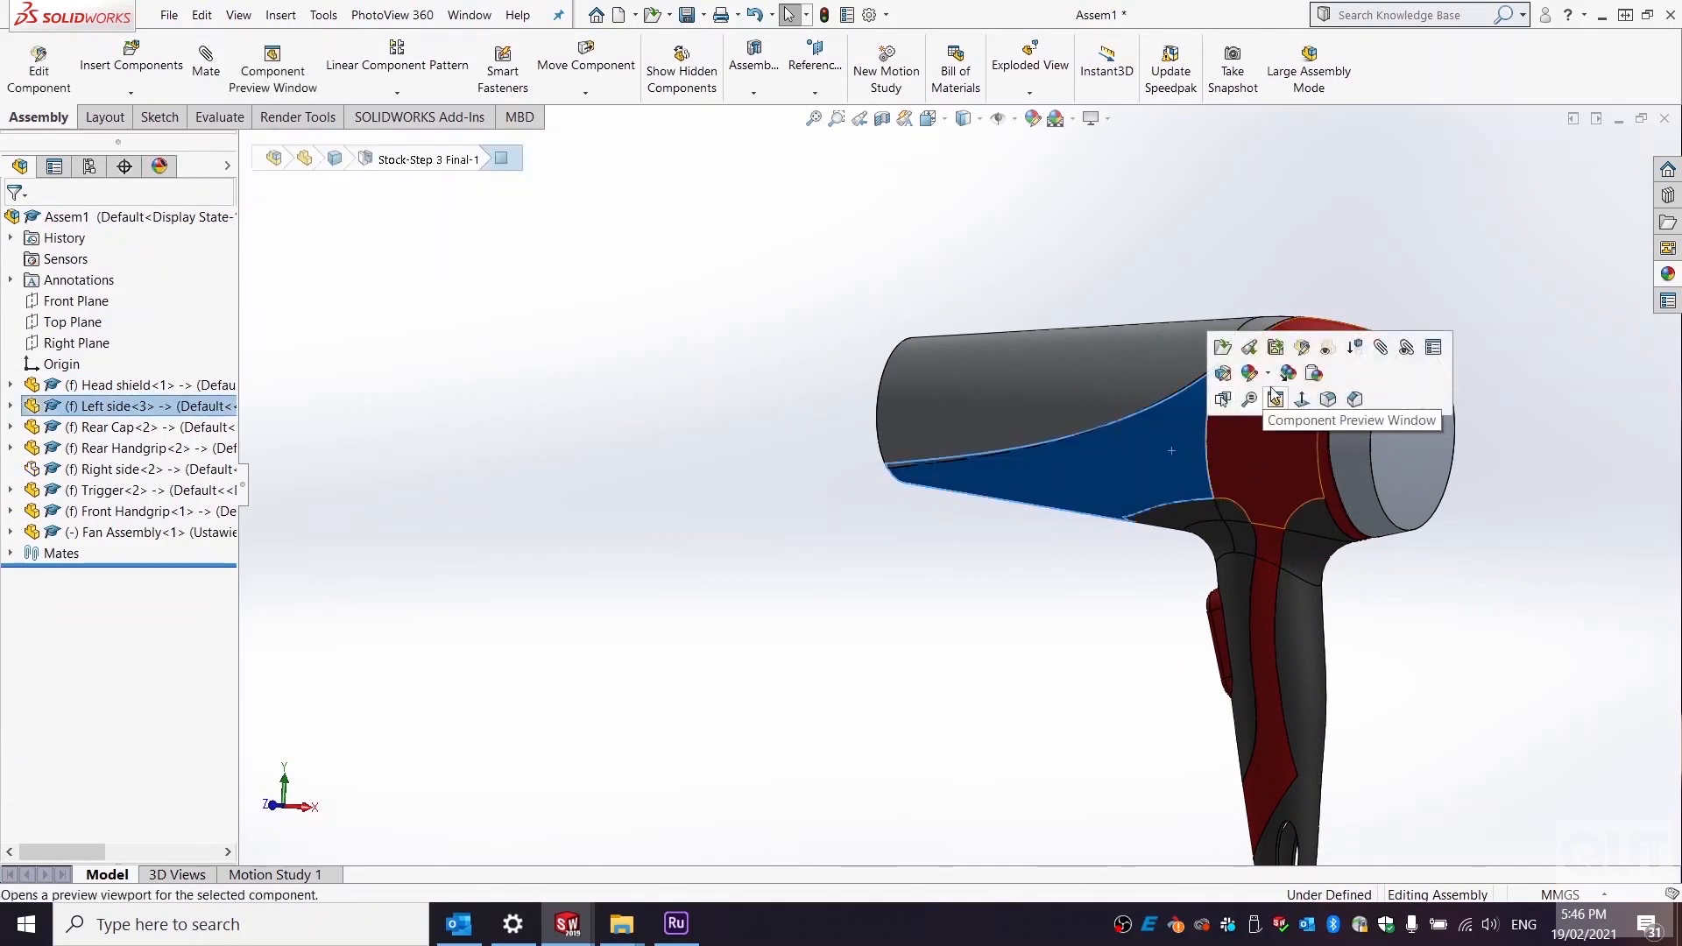
{"action": "left_click", "coordinate": [1326, 348]}
{"action": "middle_click_drag", "start_coordinate": [1325, 347], "coordinate": [467, 346]}
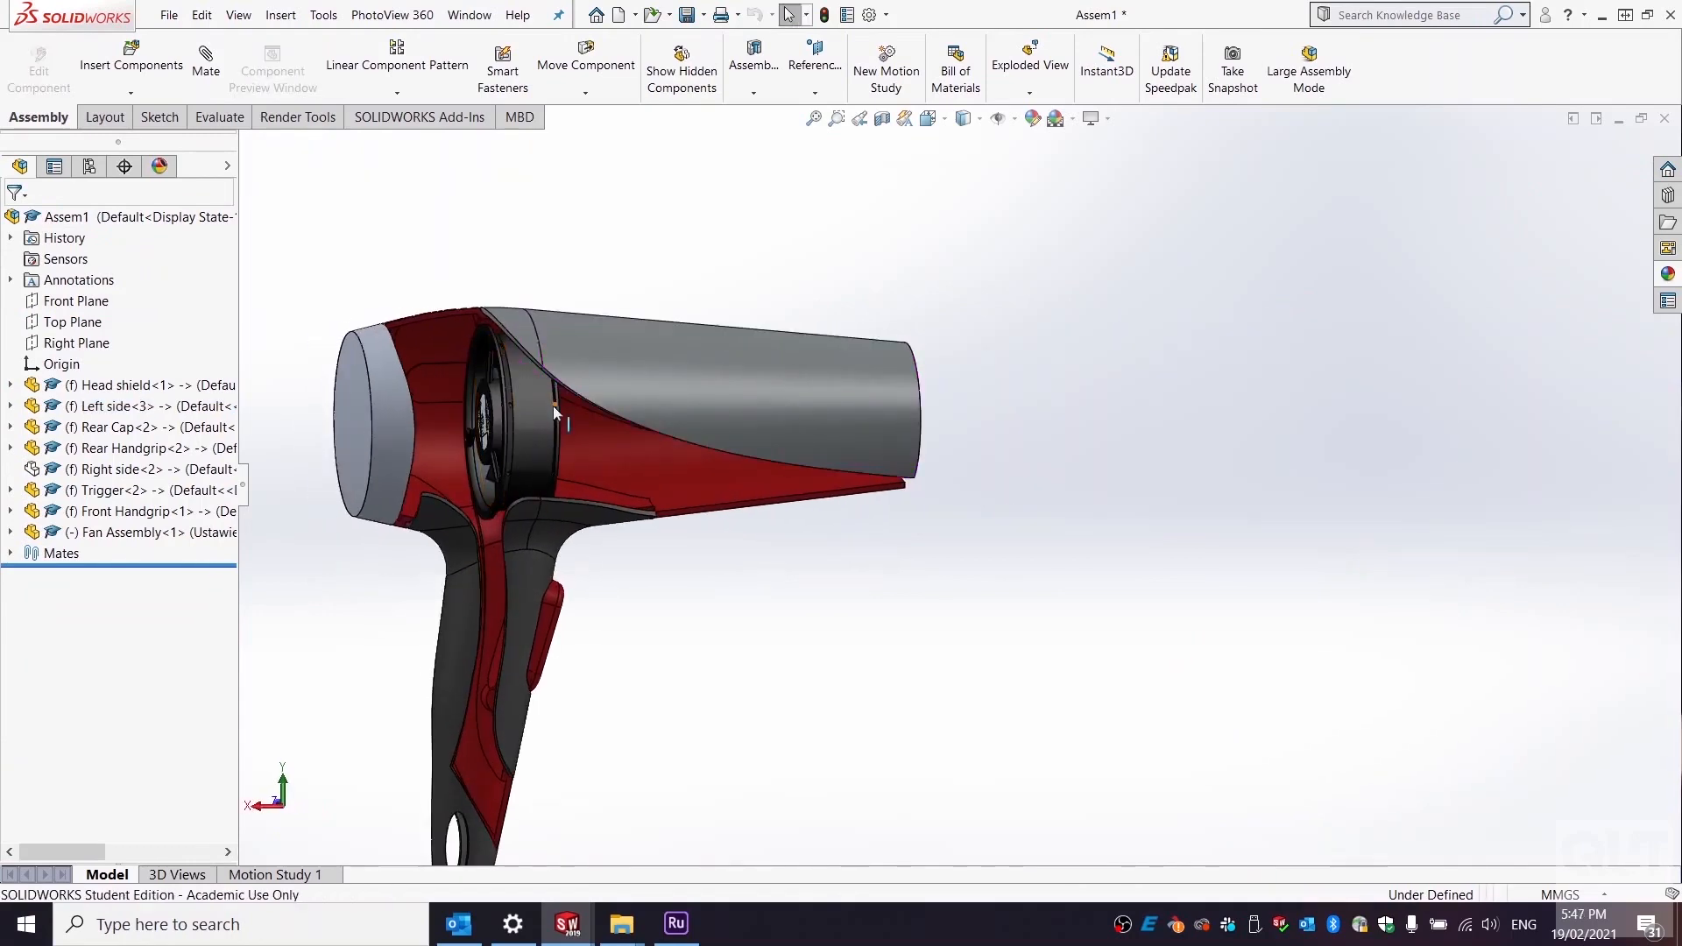
{"action": "scroll", "coordinate": [553, 407], "scroll_direction": "down", "scroll_amount": 5}
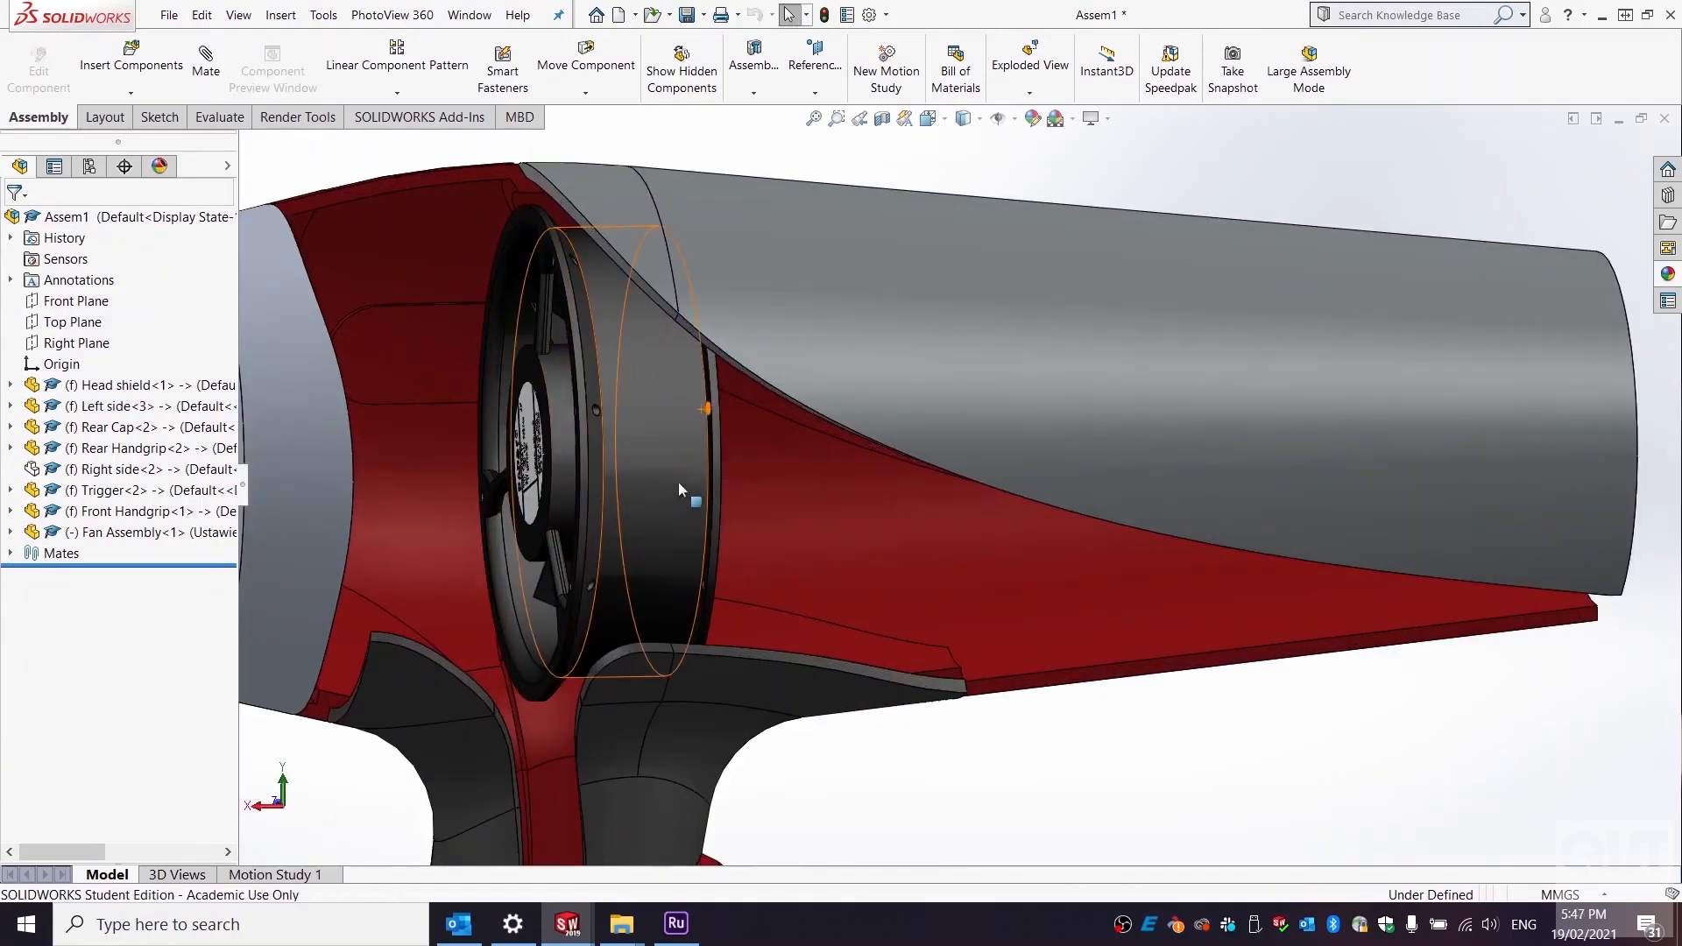
{"action": "mouse_move", "coordinate": [687, 487]}
{"action": "middle_mouse_down"}
{"action": "mouse_move", "coordinate": [569, 489]}
{"action": "mouse_move", "coordinate": [680, 486]}
{"action": "middle_mouse_up"}
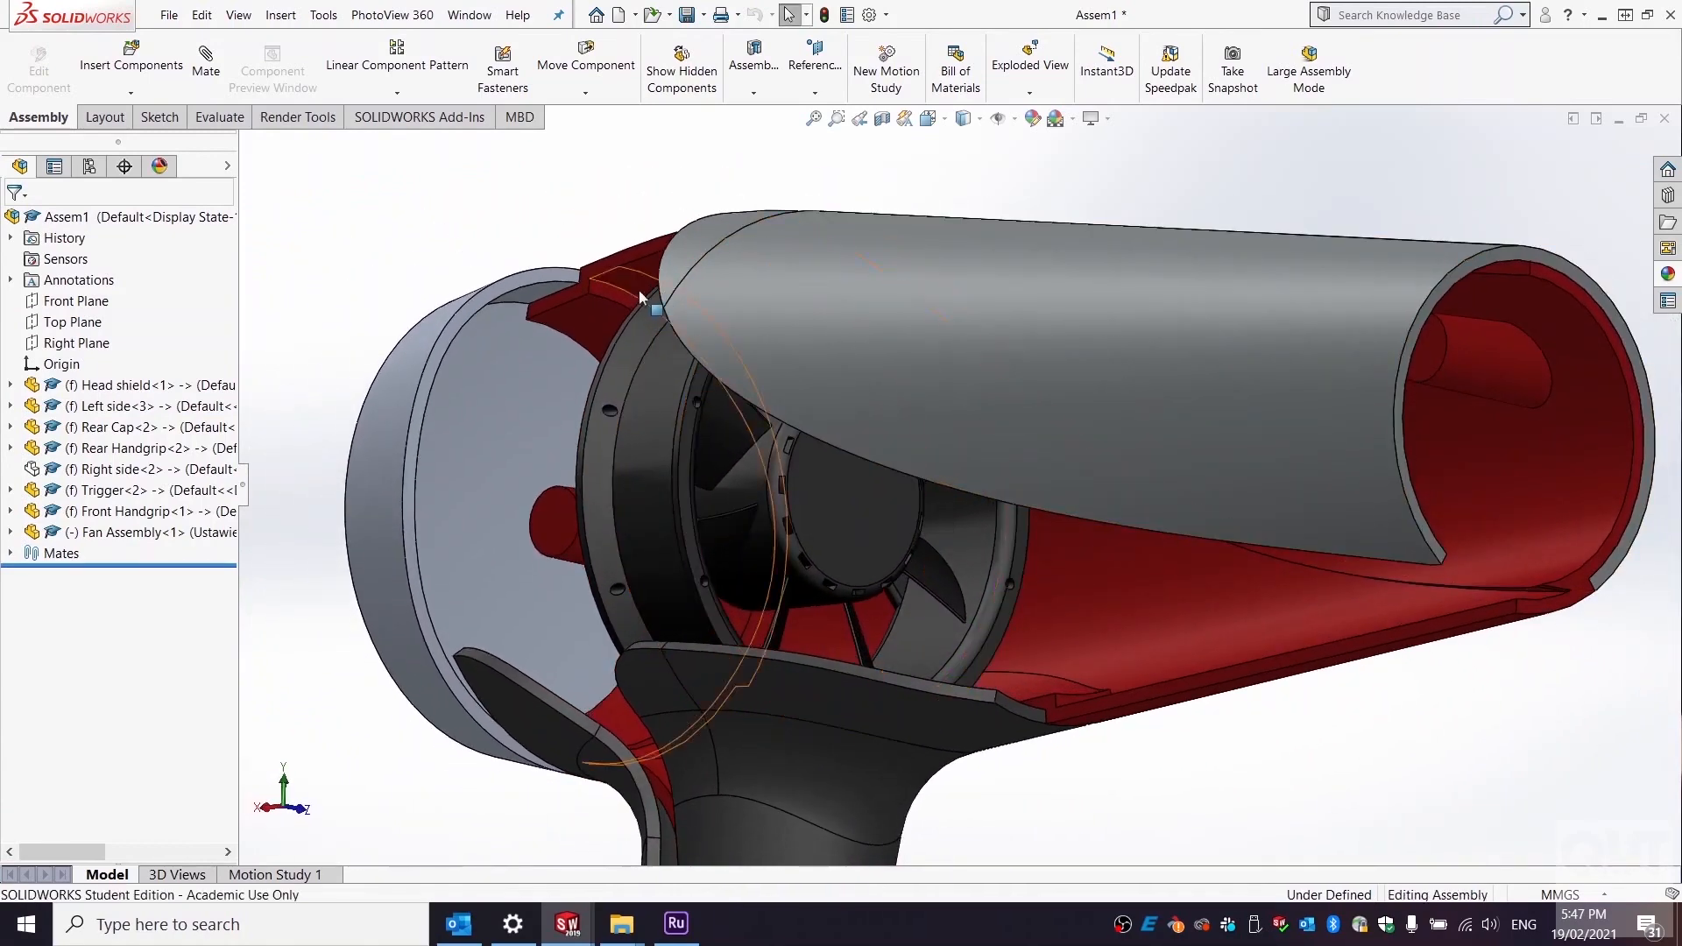
{"action": "middle_click_drag", "start_coordinate": [720, 326], "coordinate": [785, 381]}
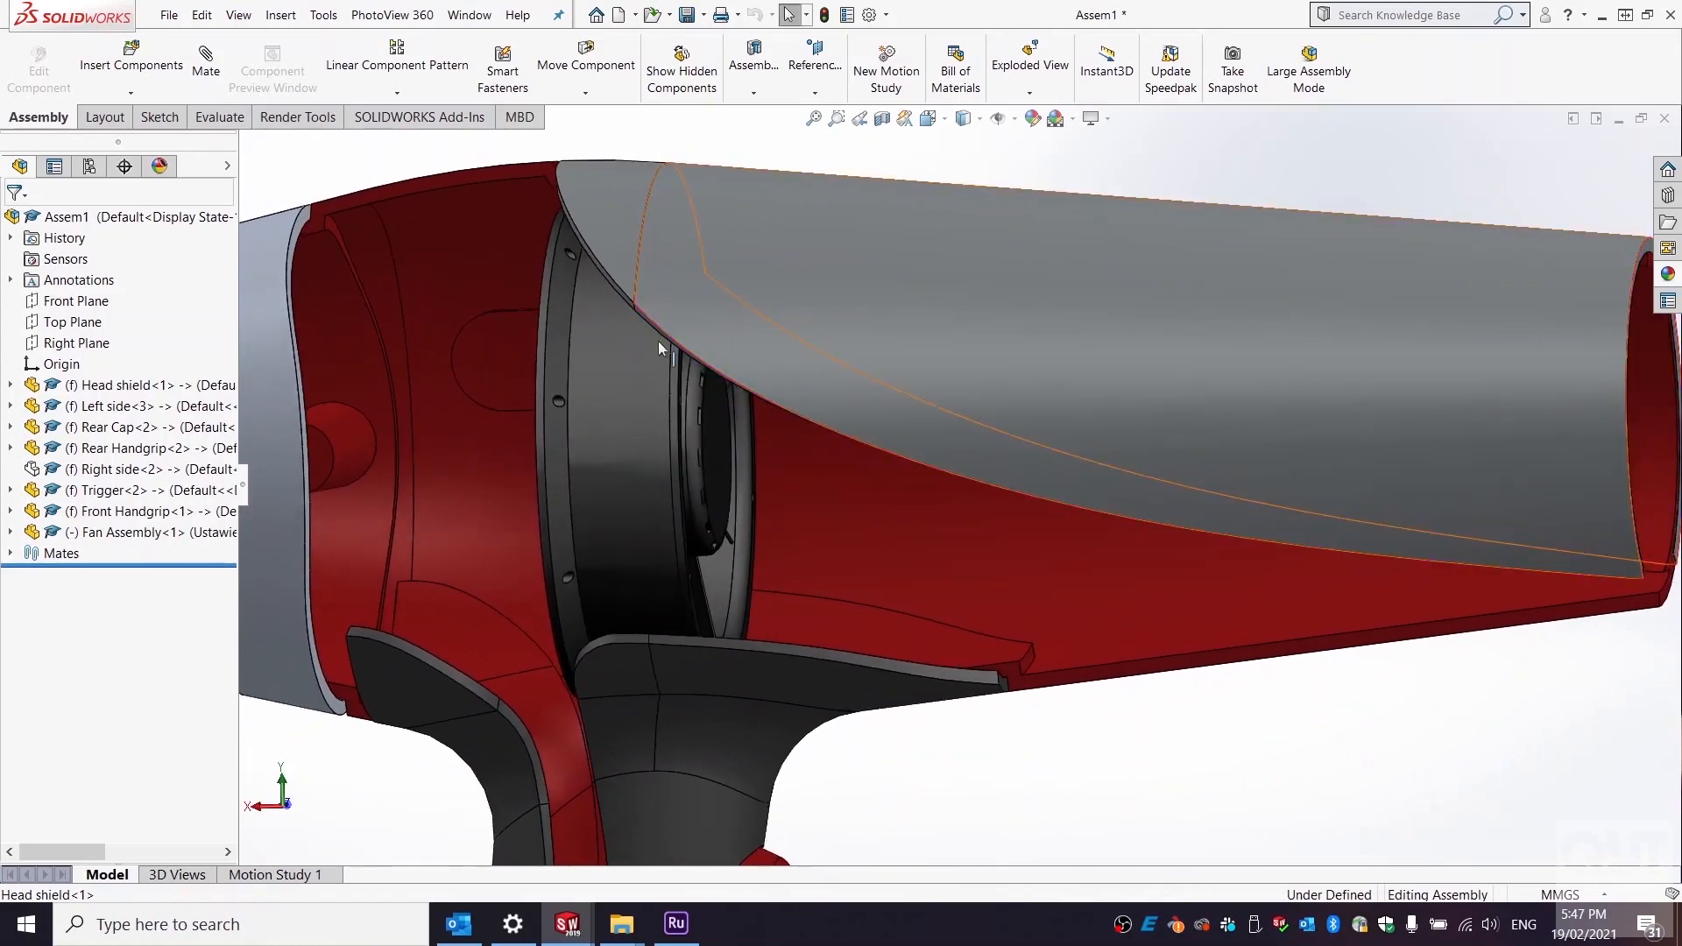
- Apply a distance mate between a vertex on the left housing half's rear upper edge and the fan's rear face
{"action": "left_click", "coordinate": [324, 233]}
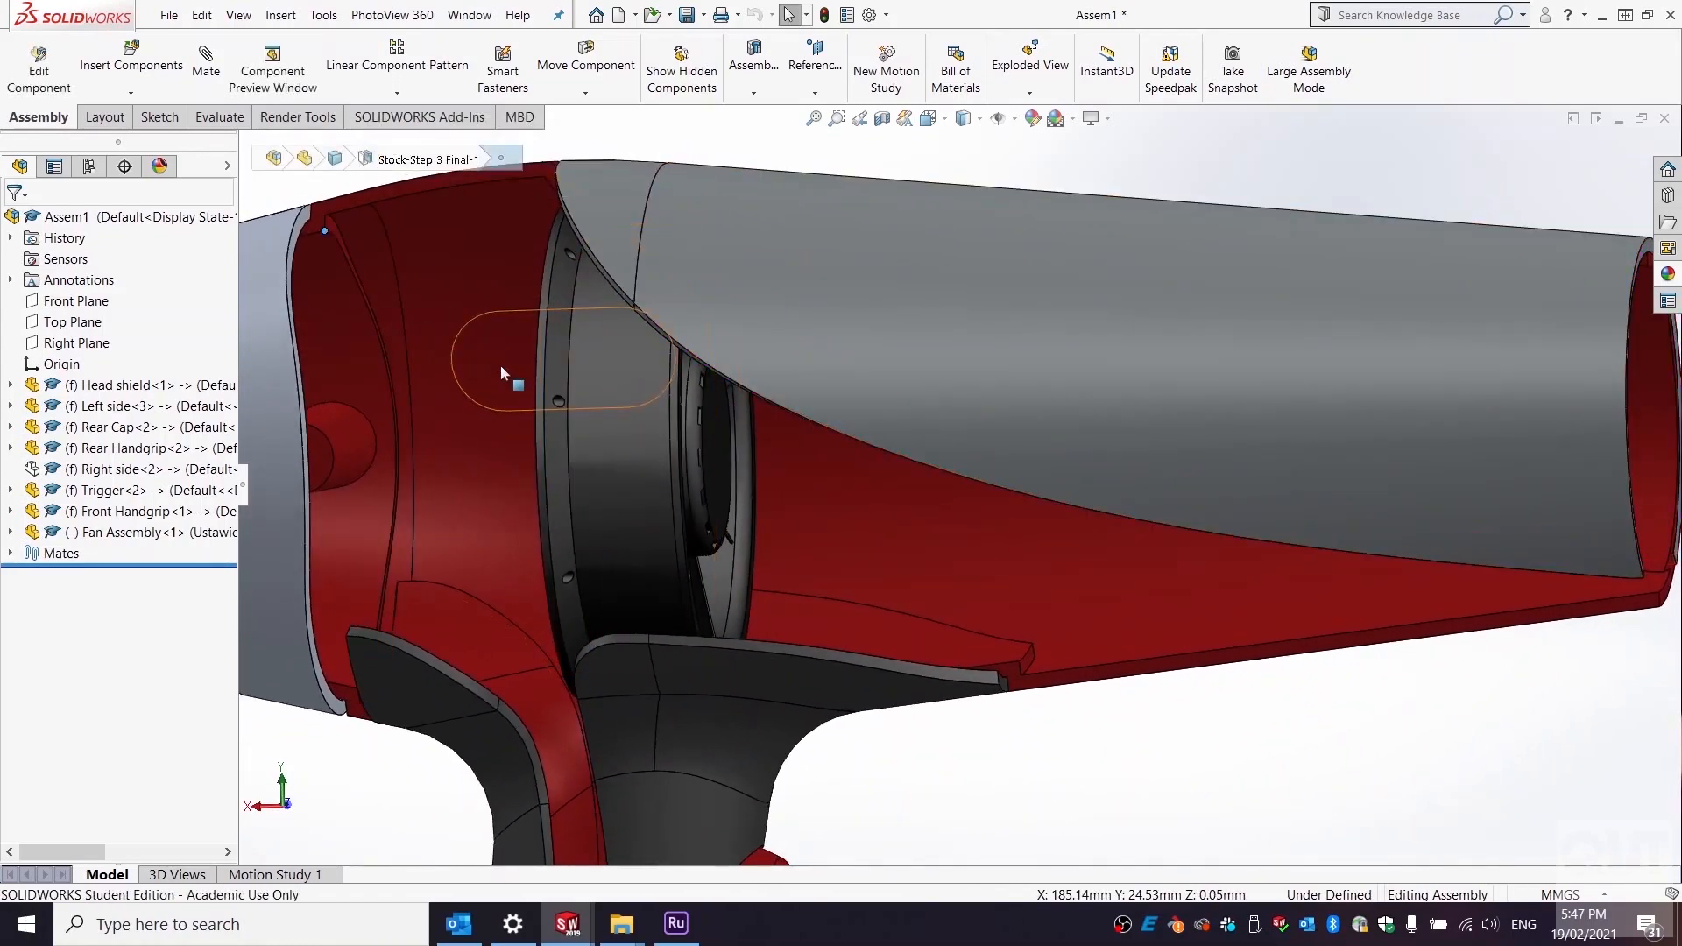
{"action": "middle_click_drag", "start_coordinate": [502, 365], "coordinate": [574, 364]}
{"action": "scroll", "coordinate": [727, 366], "scroll_direction": "down", "scroll_amount": 1}
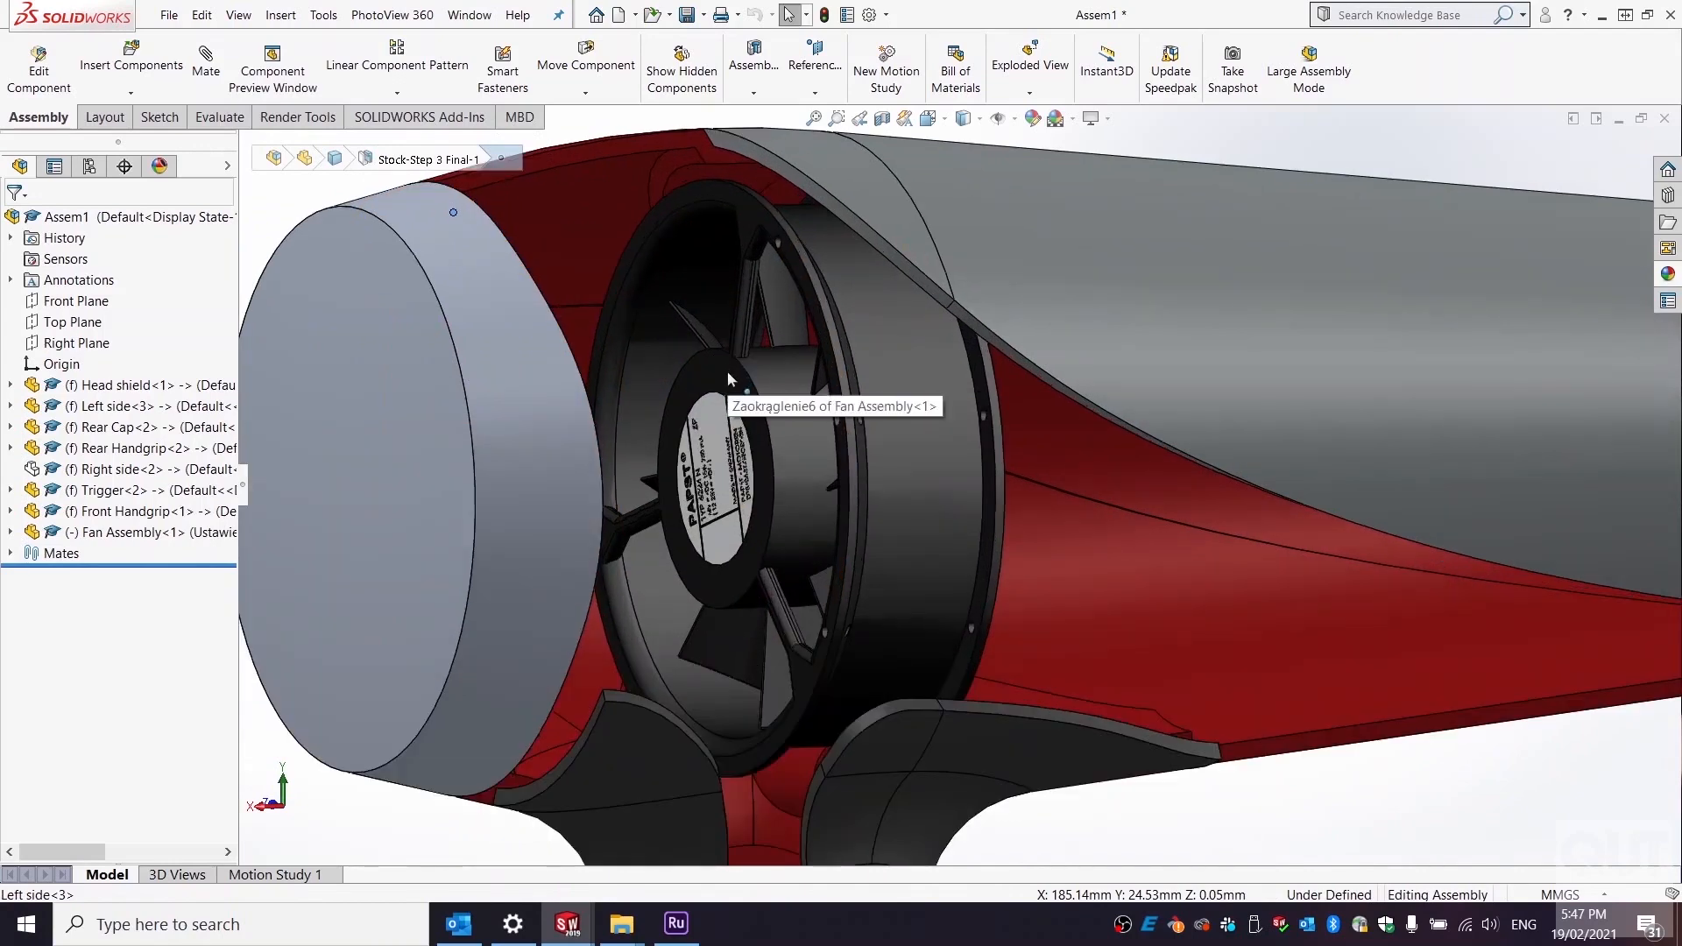
{"action": "left_click", "coordinate": [727, 371], "text": "ctrl"}
{"action": "left_click", "coordinate": [210, 52]}
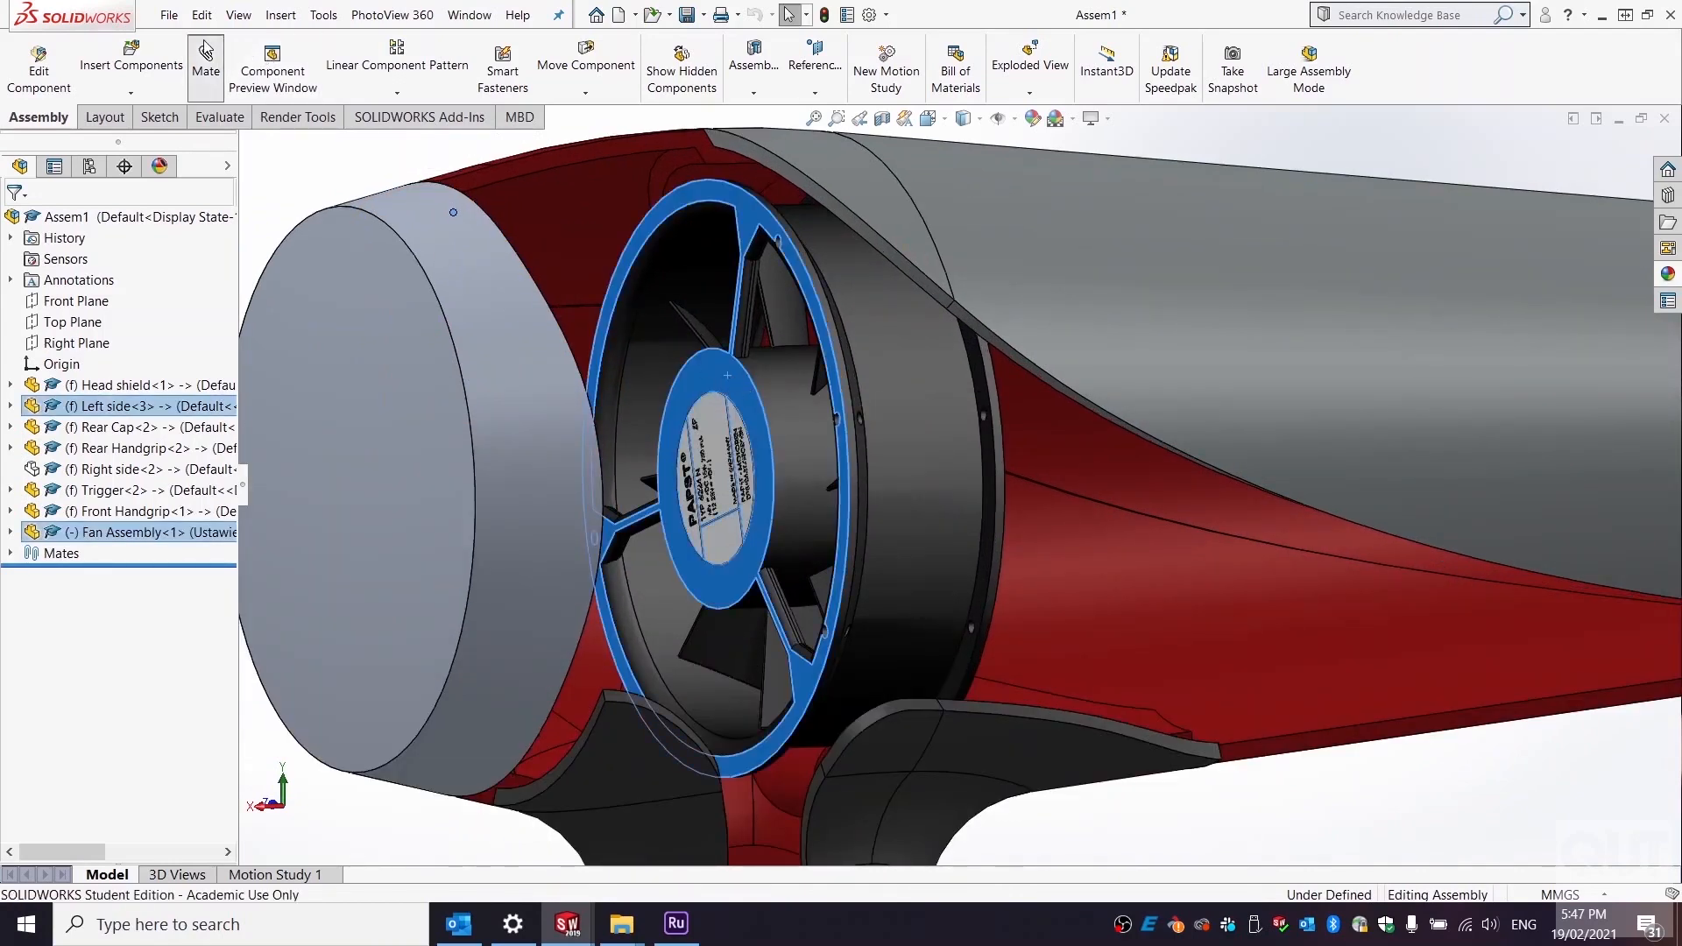
{"action": "mouse_move", "coordinate": [664, 336]}
{"action": "middle_mouse_down"}
{"action": "mouse_move", "coordinate": [560, 343]}
{"action": "mouse_move", "coordinate": [649, 341]}
{"action": "middle_mouse_up"}
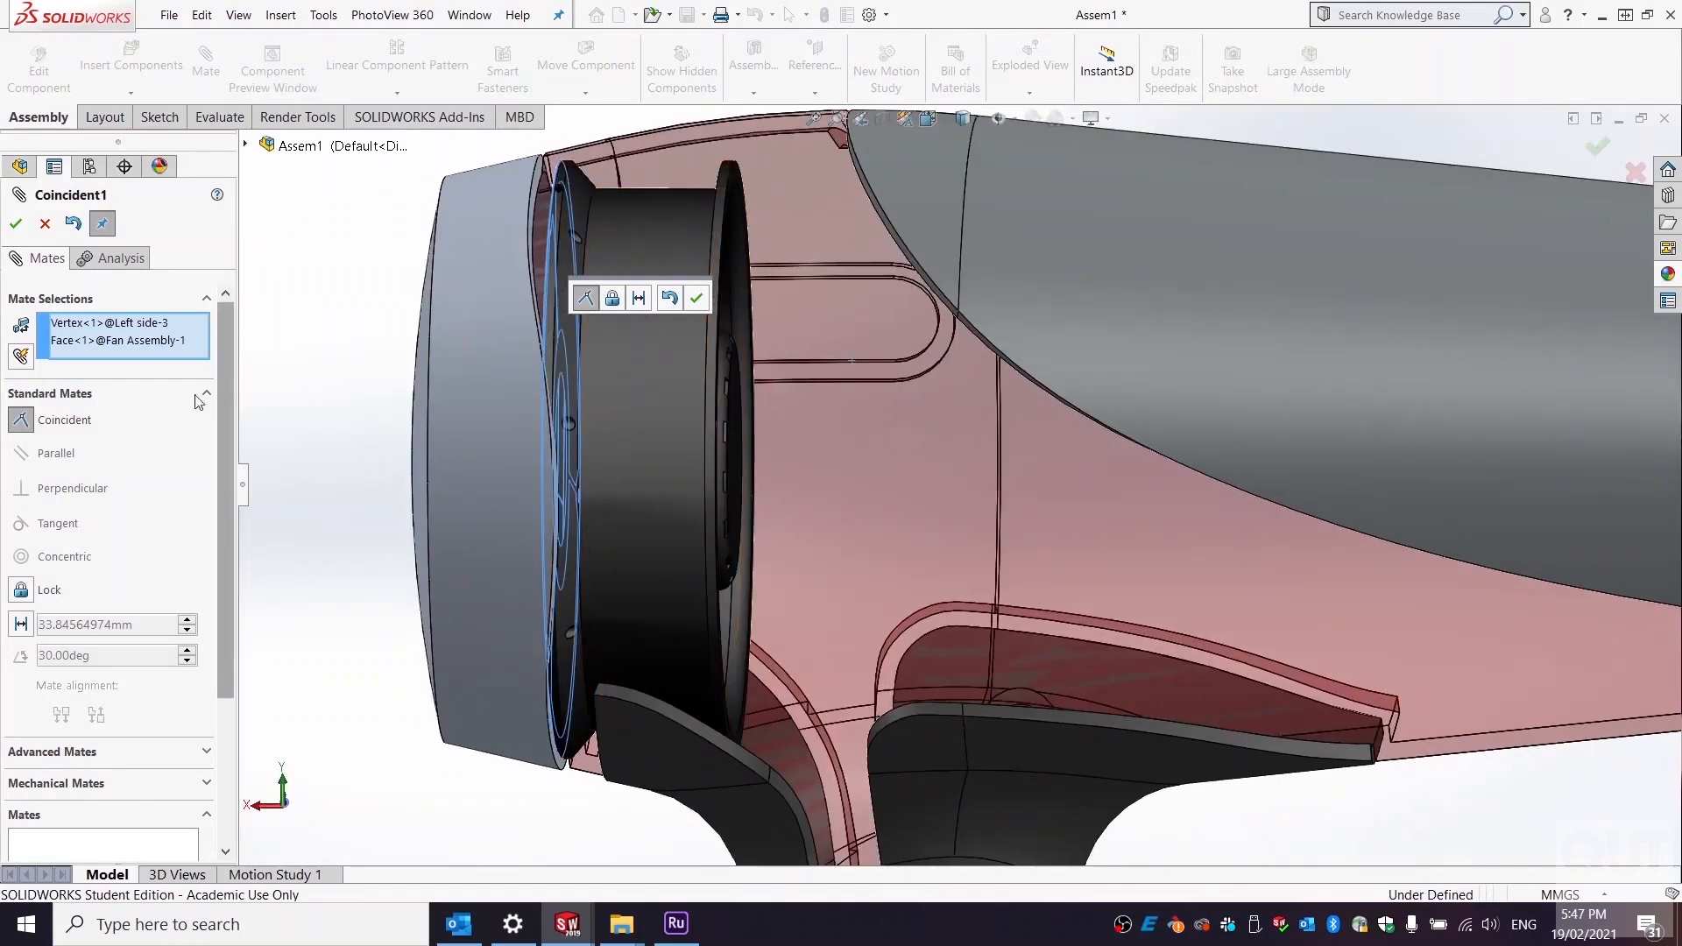
{"action": "left_click", "coordinate": [21, 624]}
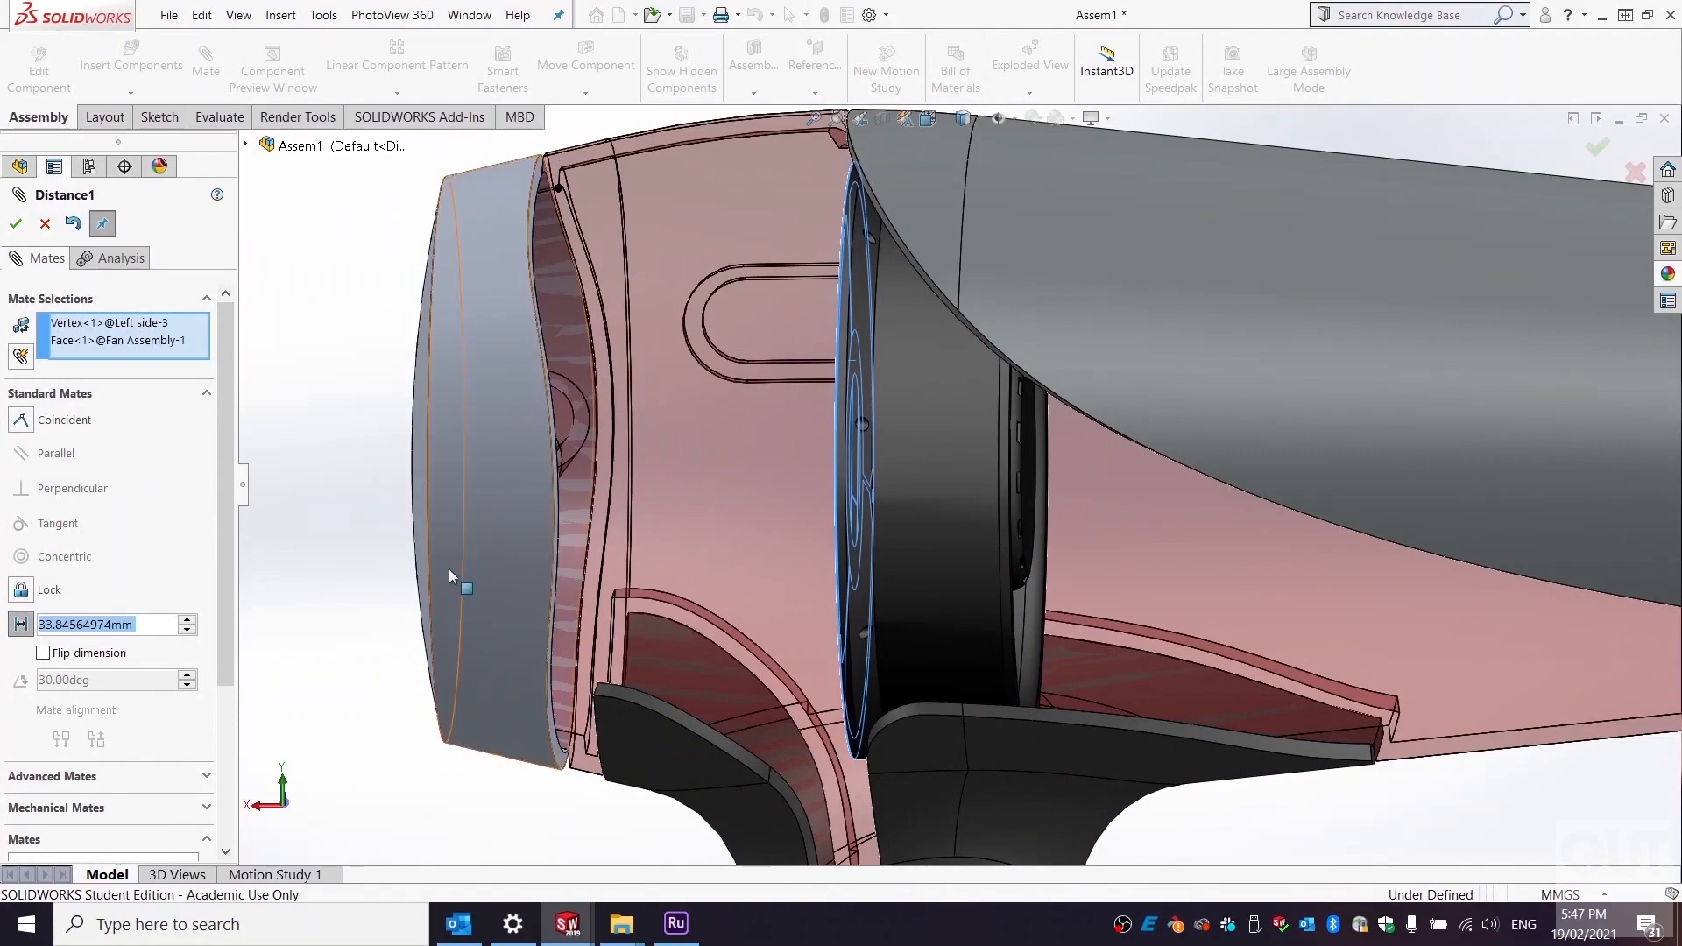
- Set the fan's distance mate to 35 mm and finish mating
{"action": "middle_click_drag", "start_coordinate": [560, 638], "coordinate": [599, 644]}
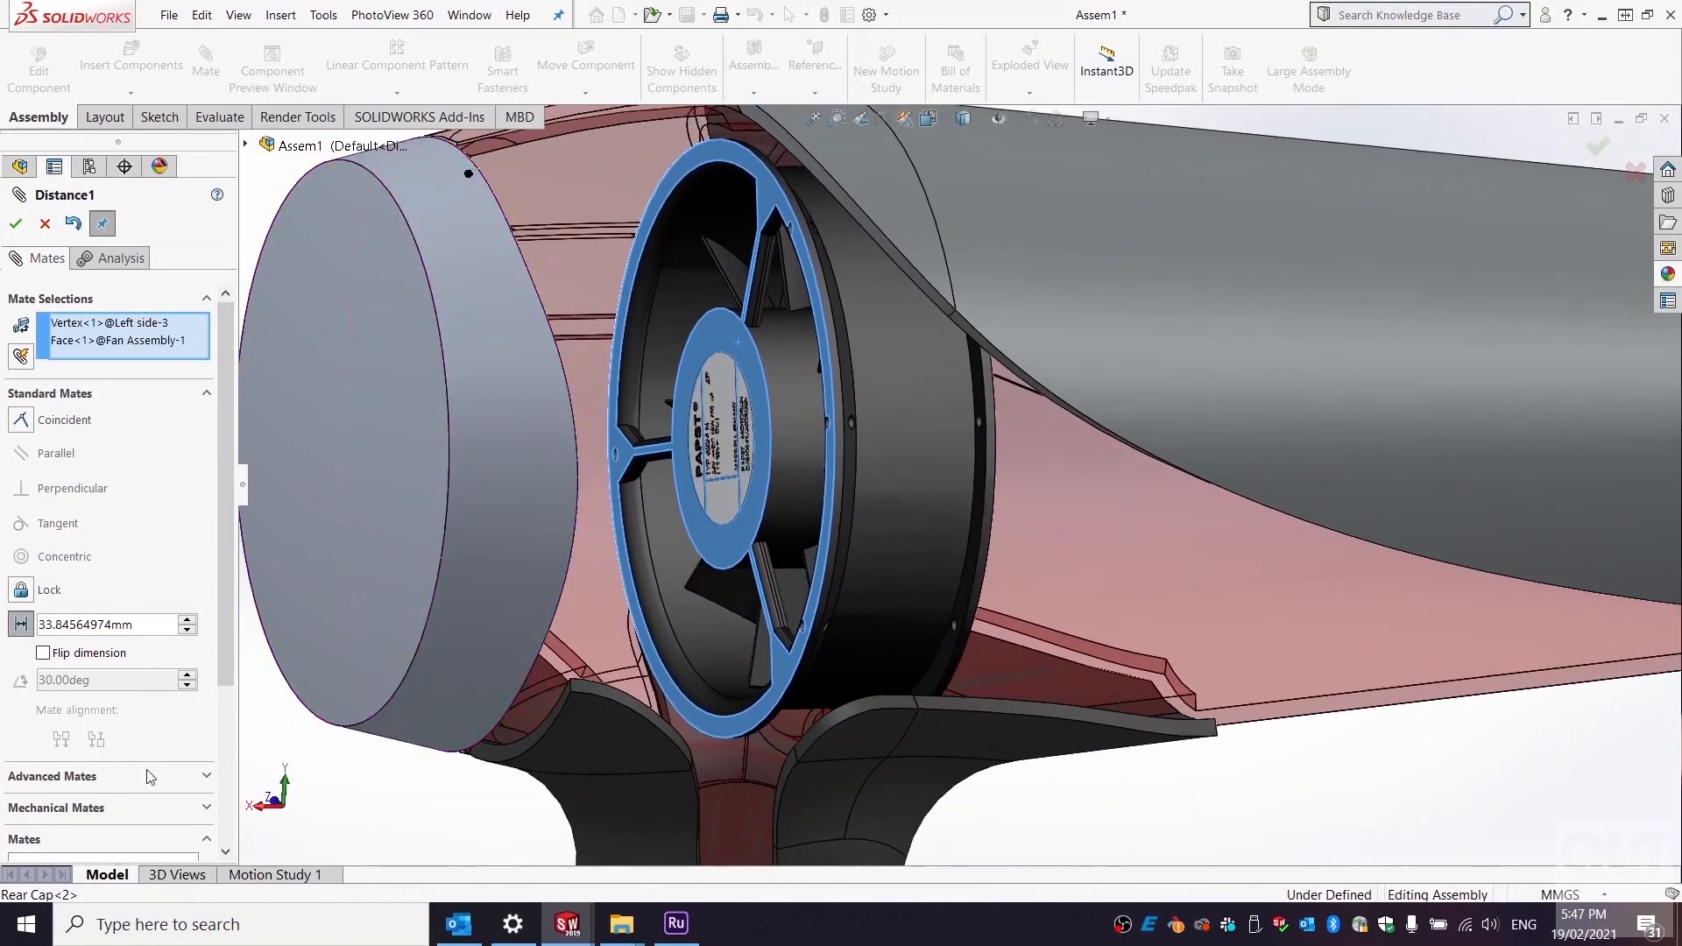
{"action": "left_click", "coordinate": [141, 625]}
{"action": "type", "text": "35"}
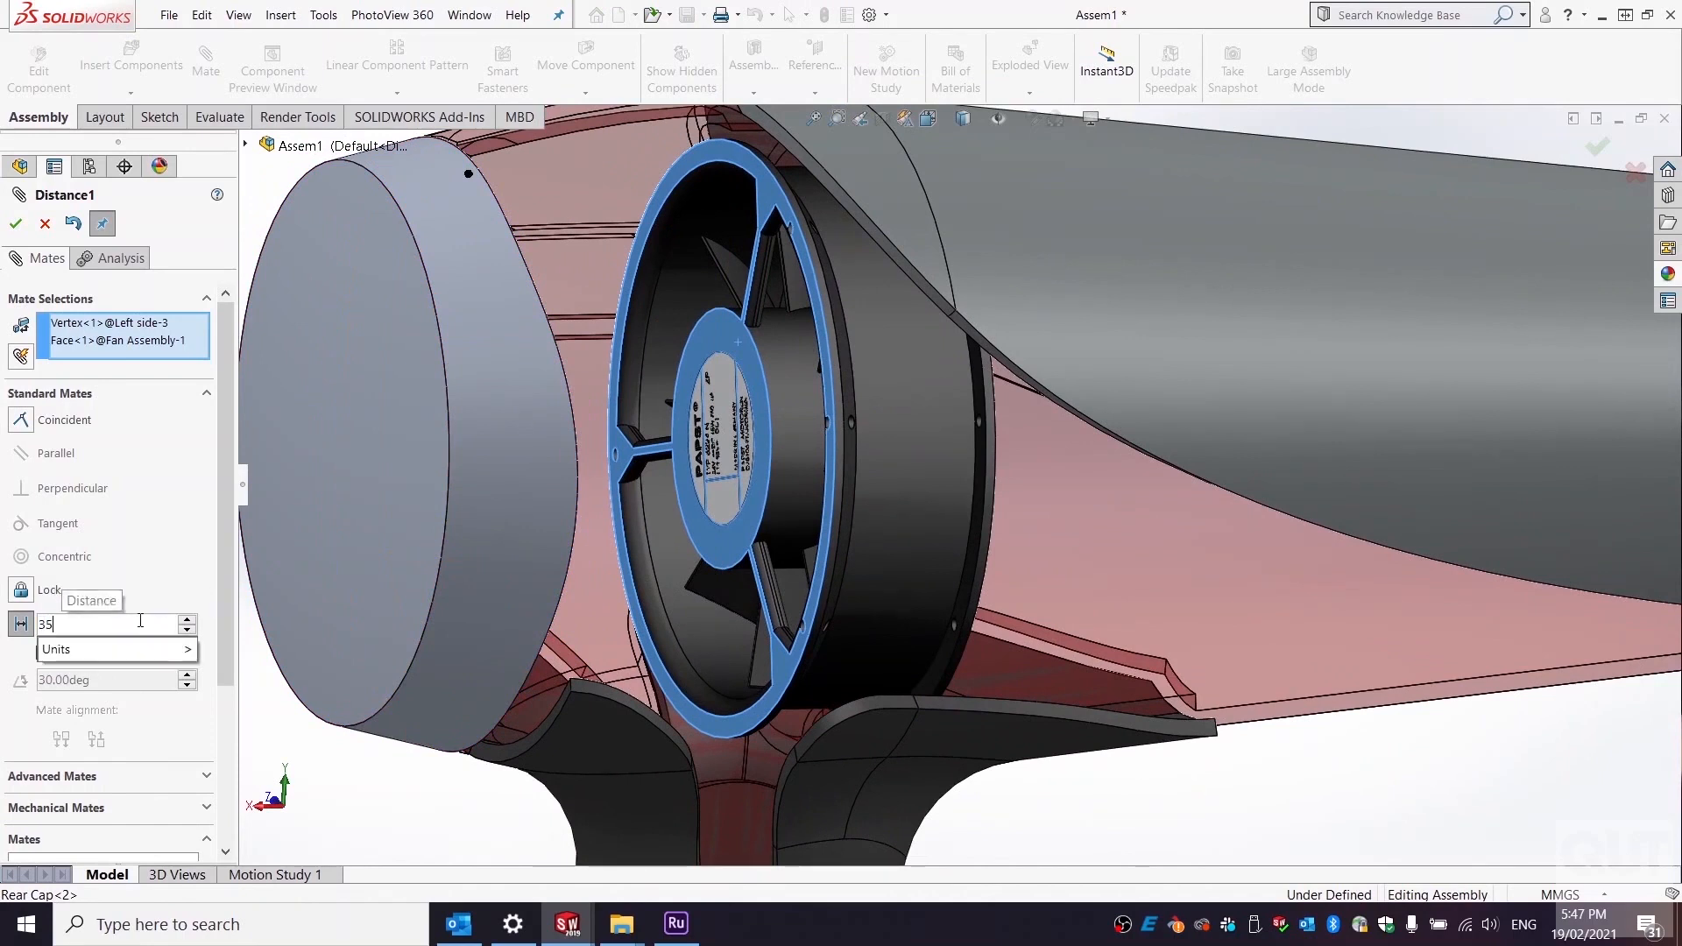
{"action": "key", "text": "Return"}
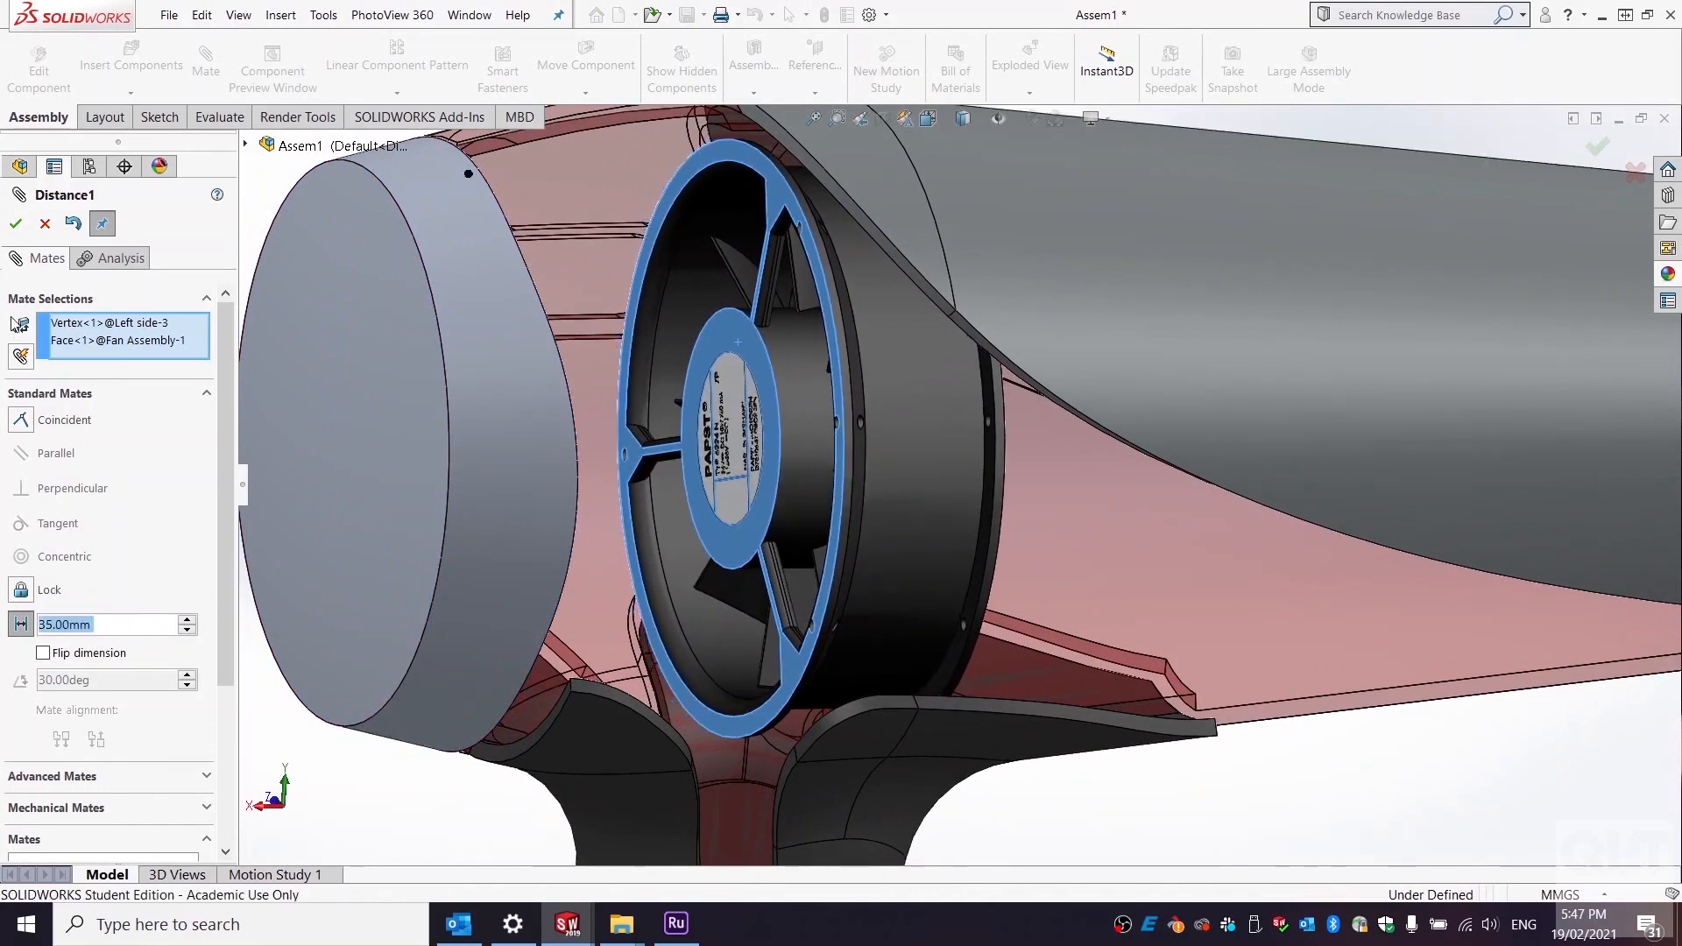
{"action": "left_click", "coordinate": [15, 224]}
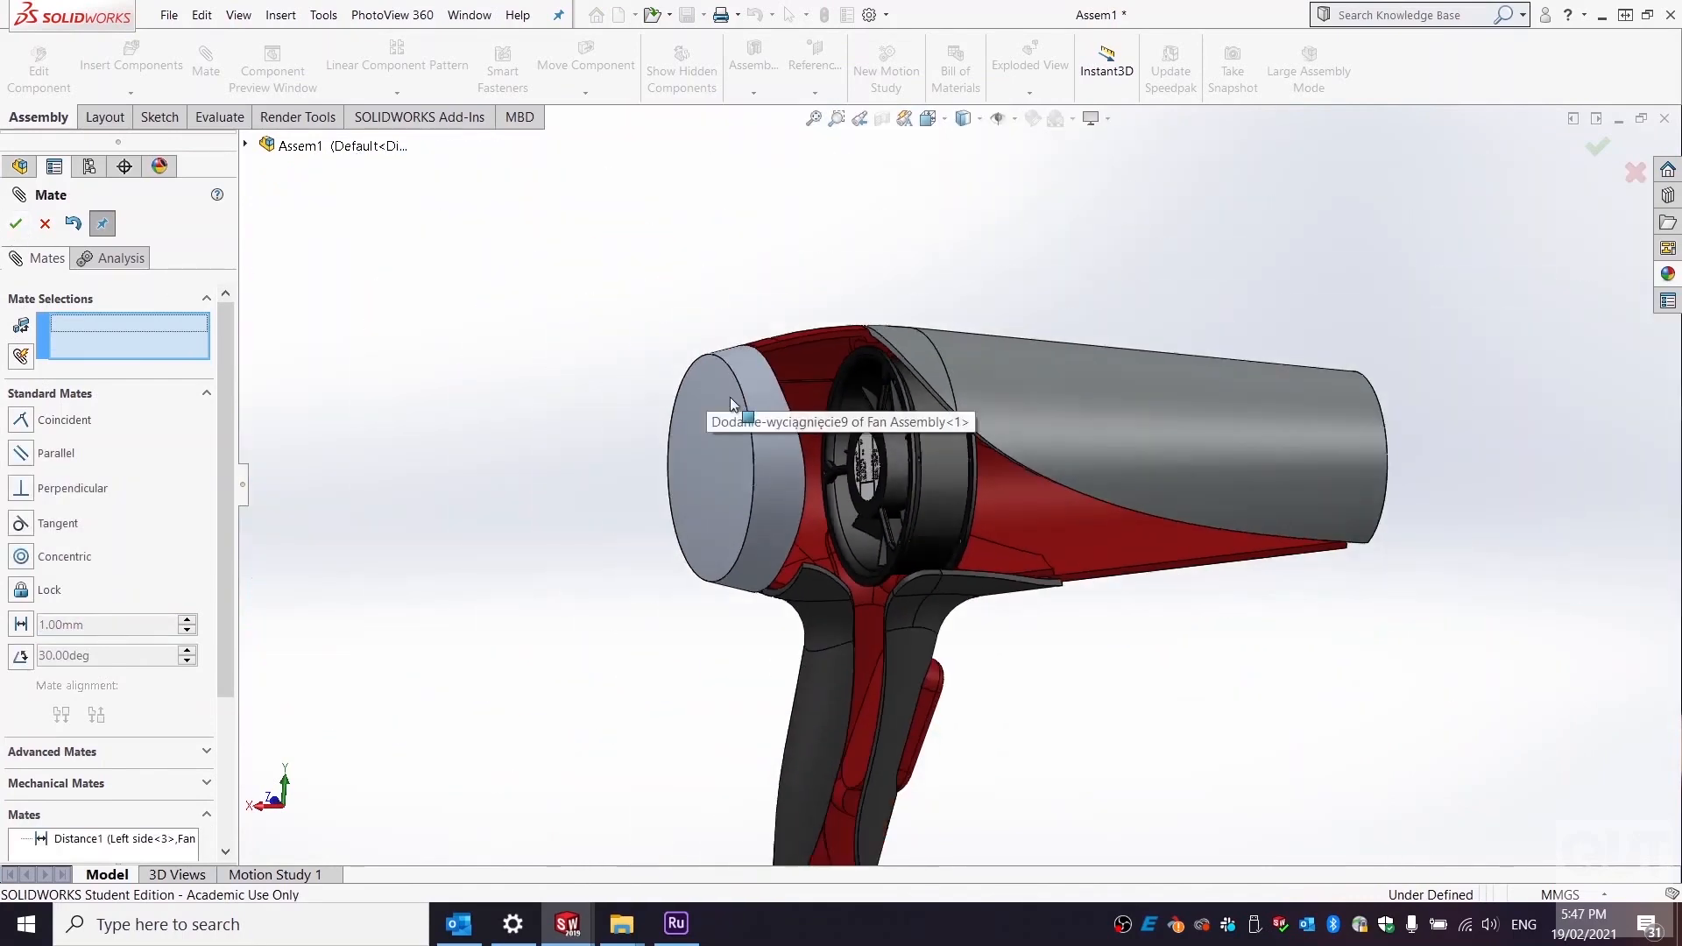
{"action": "middle_click_drag", "start_coordinate": [787, 400], "coordinate": [732, 392]}
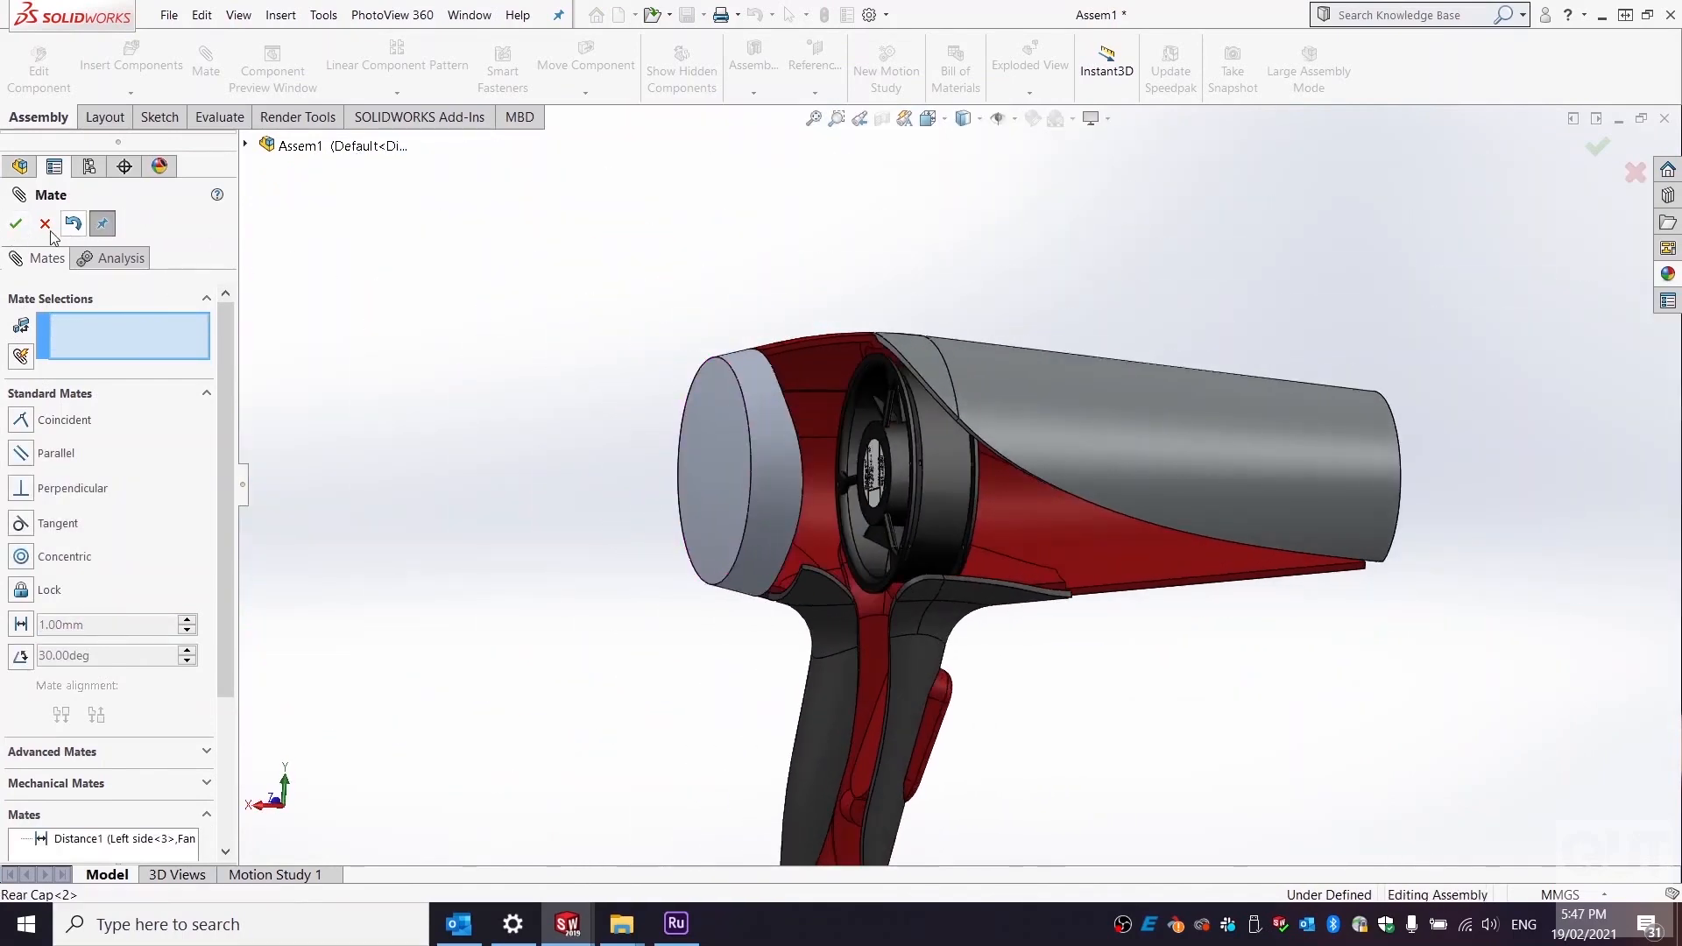
{"action": "left_click", "coordinate": [15, 225]}
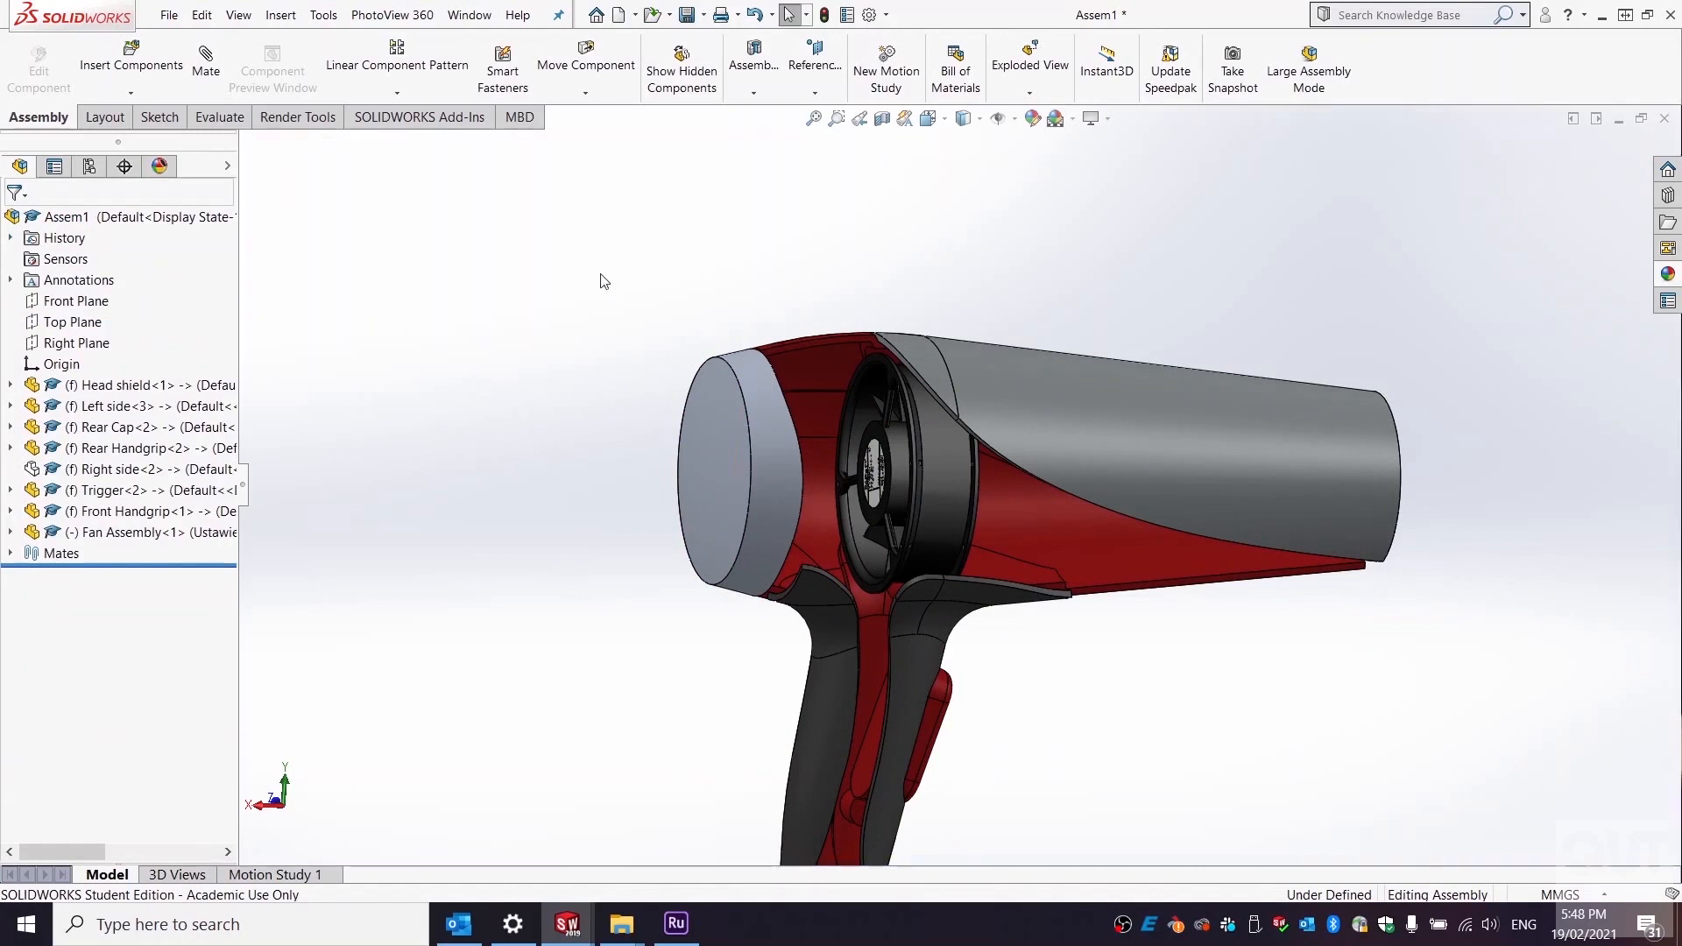
- Insert the Heating element component at the assembly origin
{"action": "left_click", "coordinate": [281, 15]}
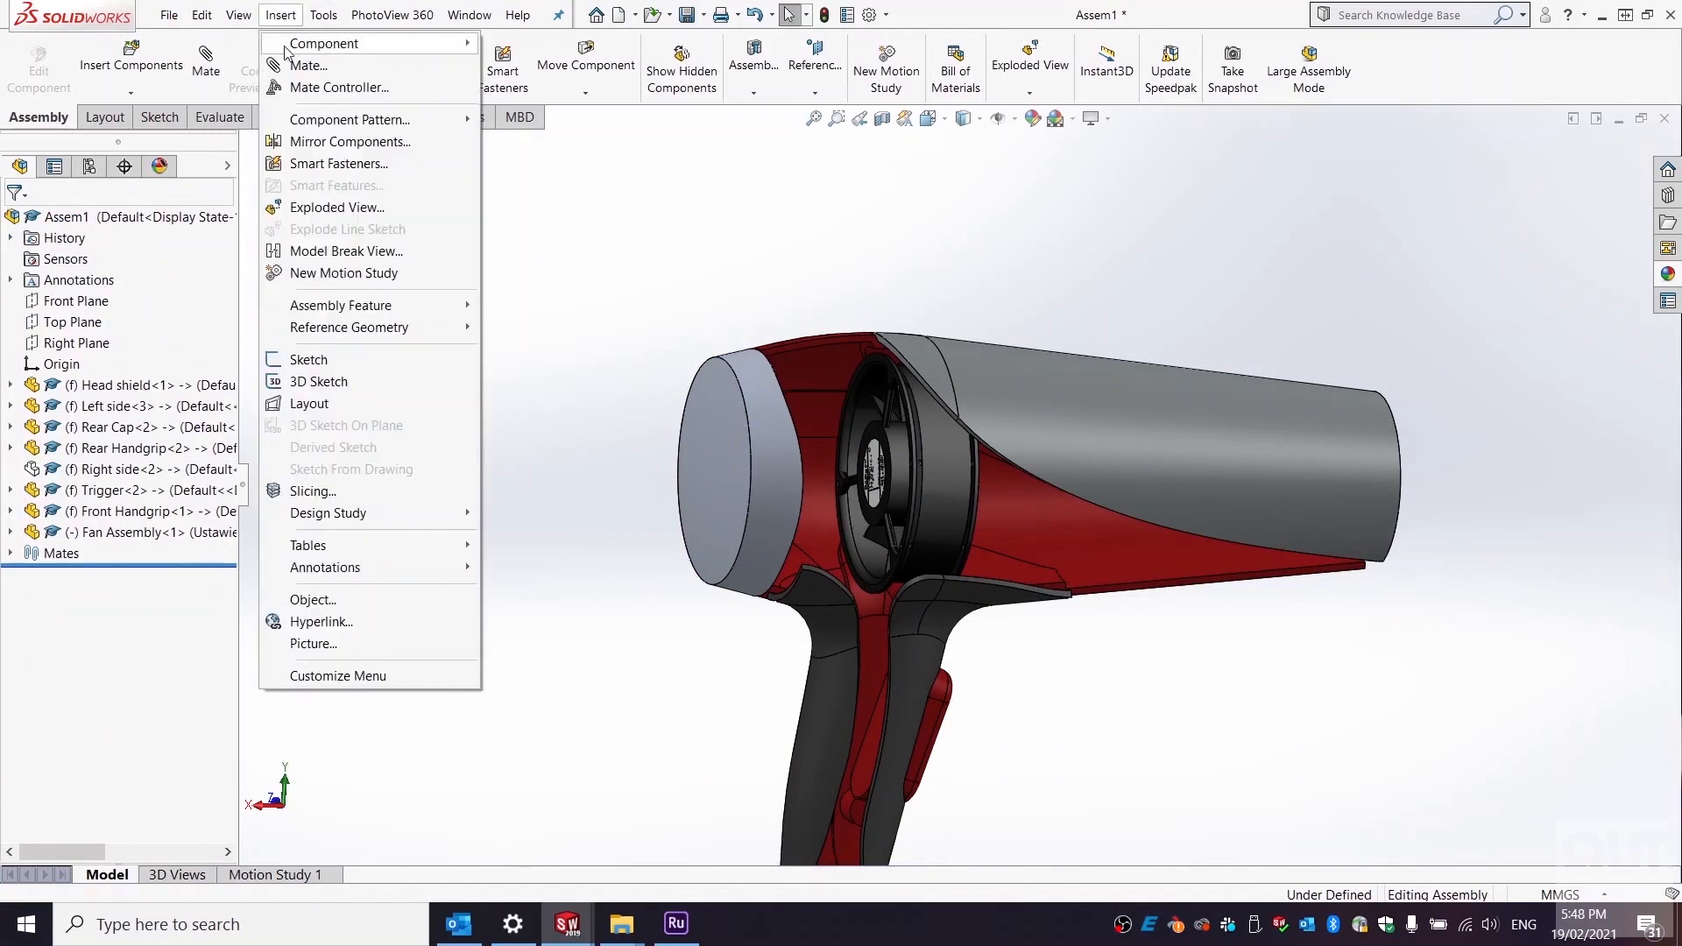
{"action": "mouse_move", "coordinate": [299, 48]}
{"action": "left_click", "coordinate": [508, 44]}
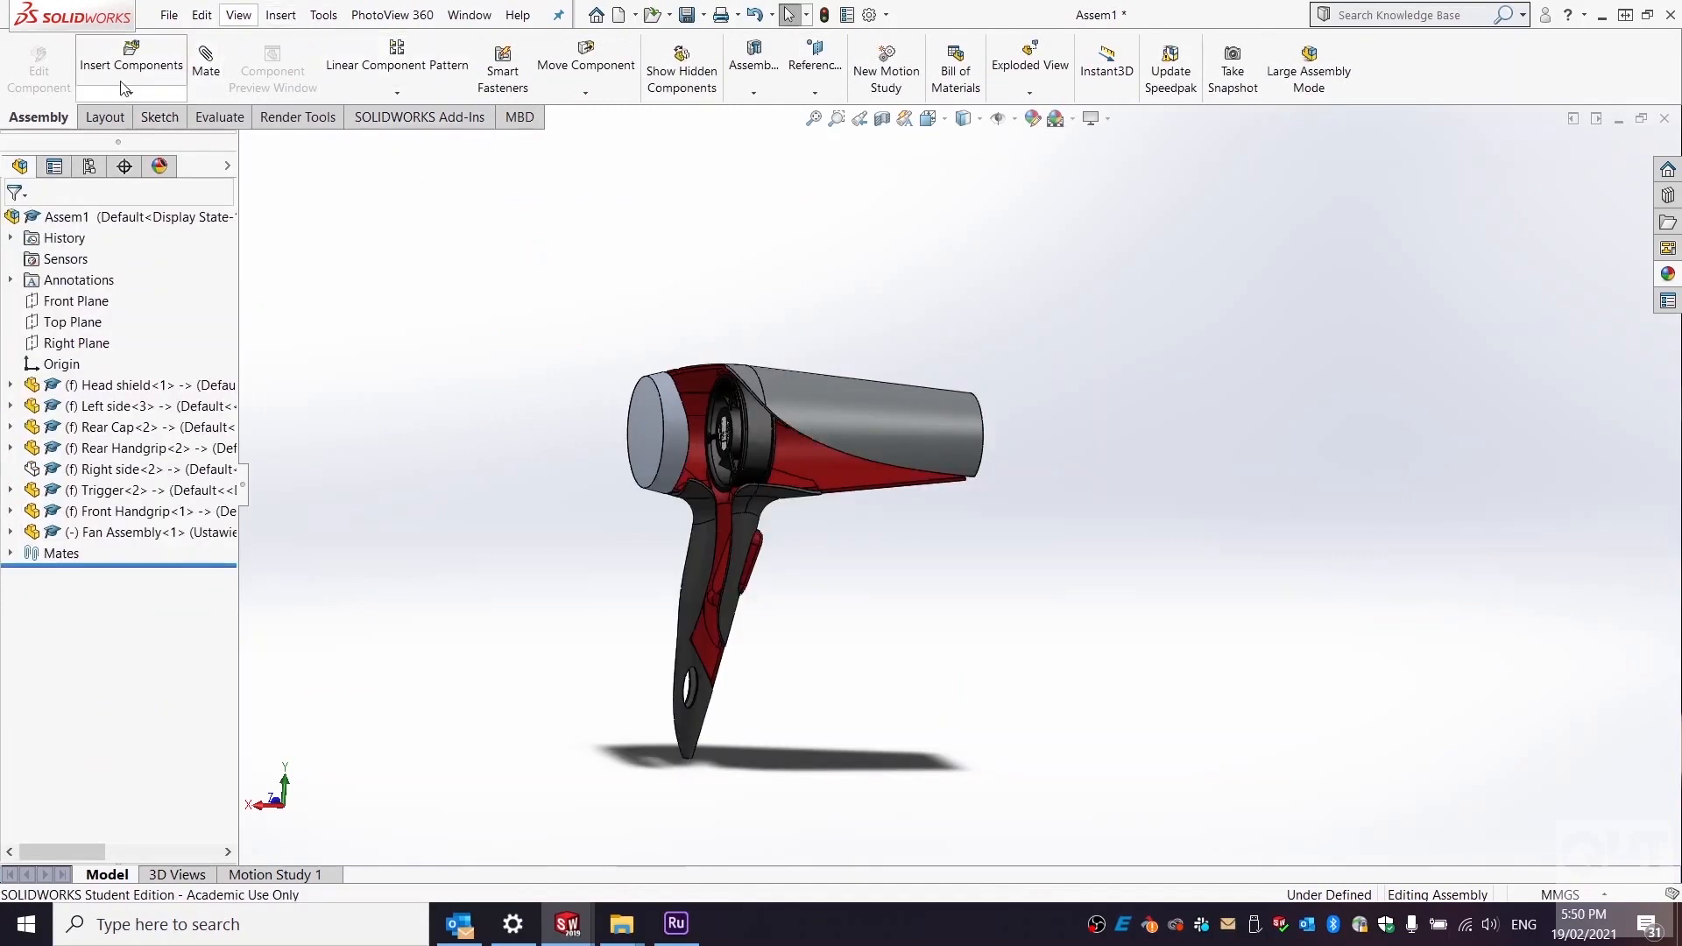
{"action": "left_click", "coordinate": [132, 55]}
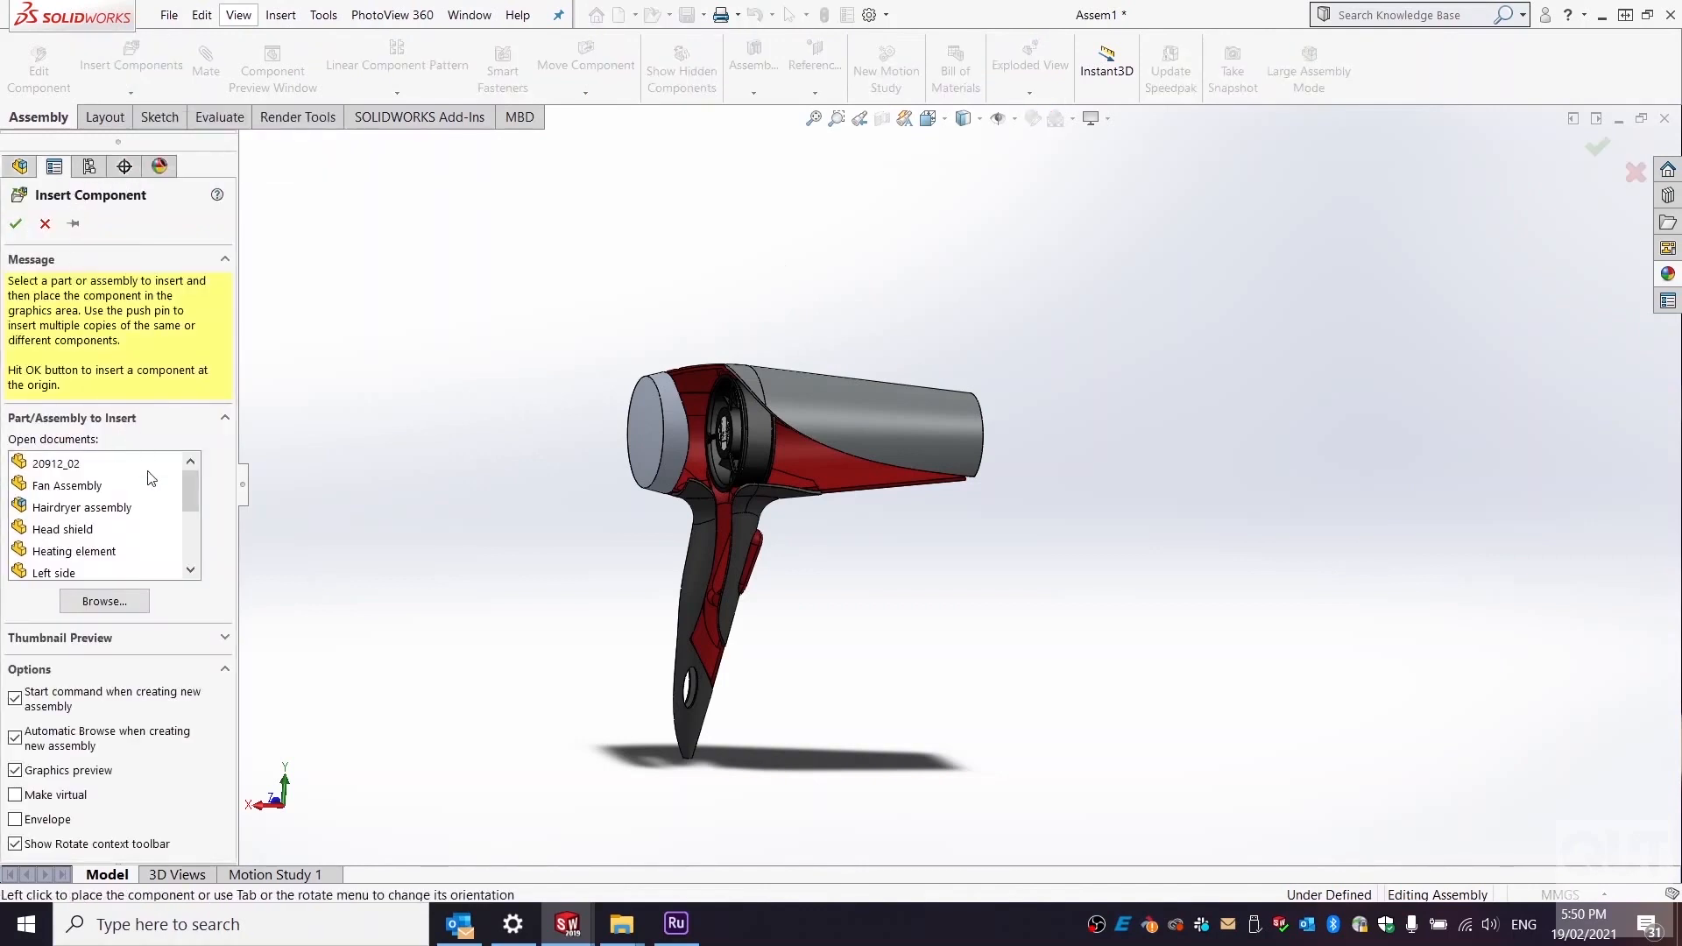
{"action": "left_click", "coordinate": [101, 552]}
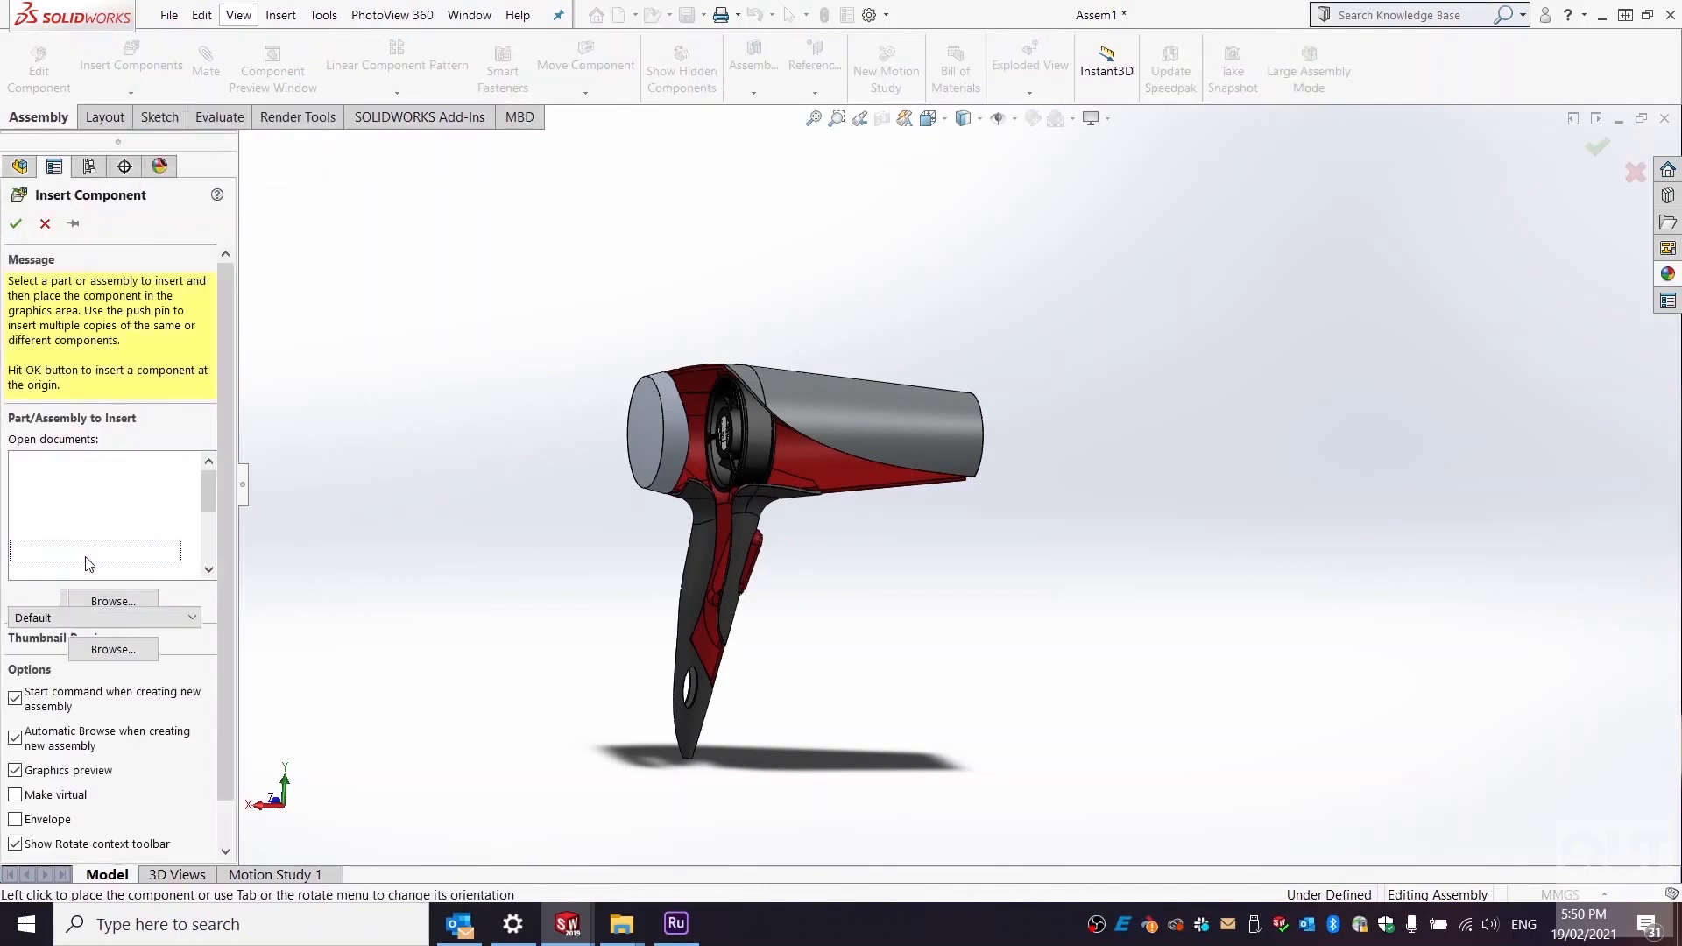
{"action": "left_click", "coordinate": [16, 228]}
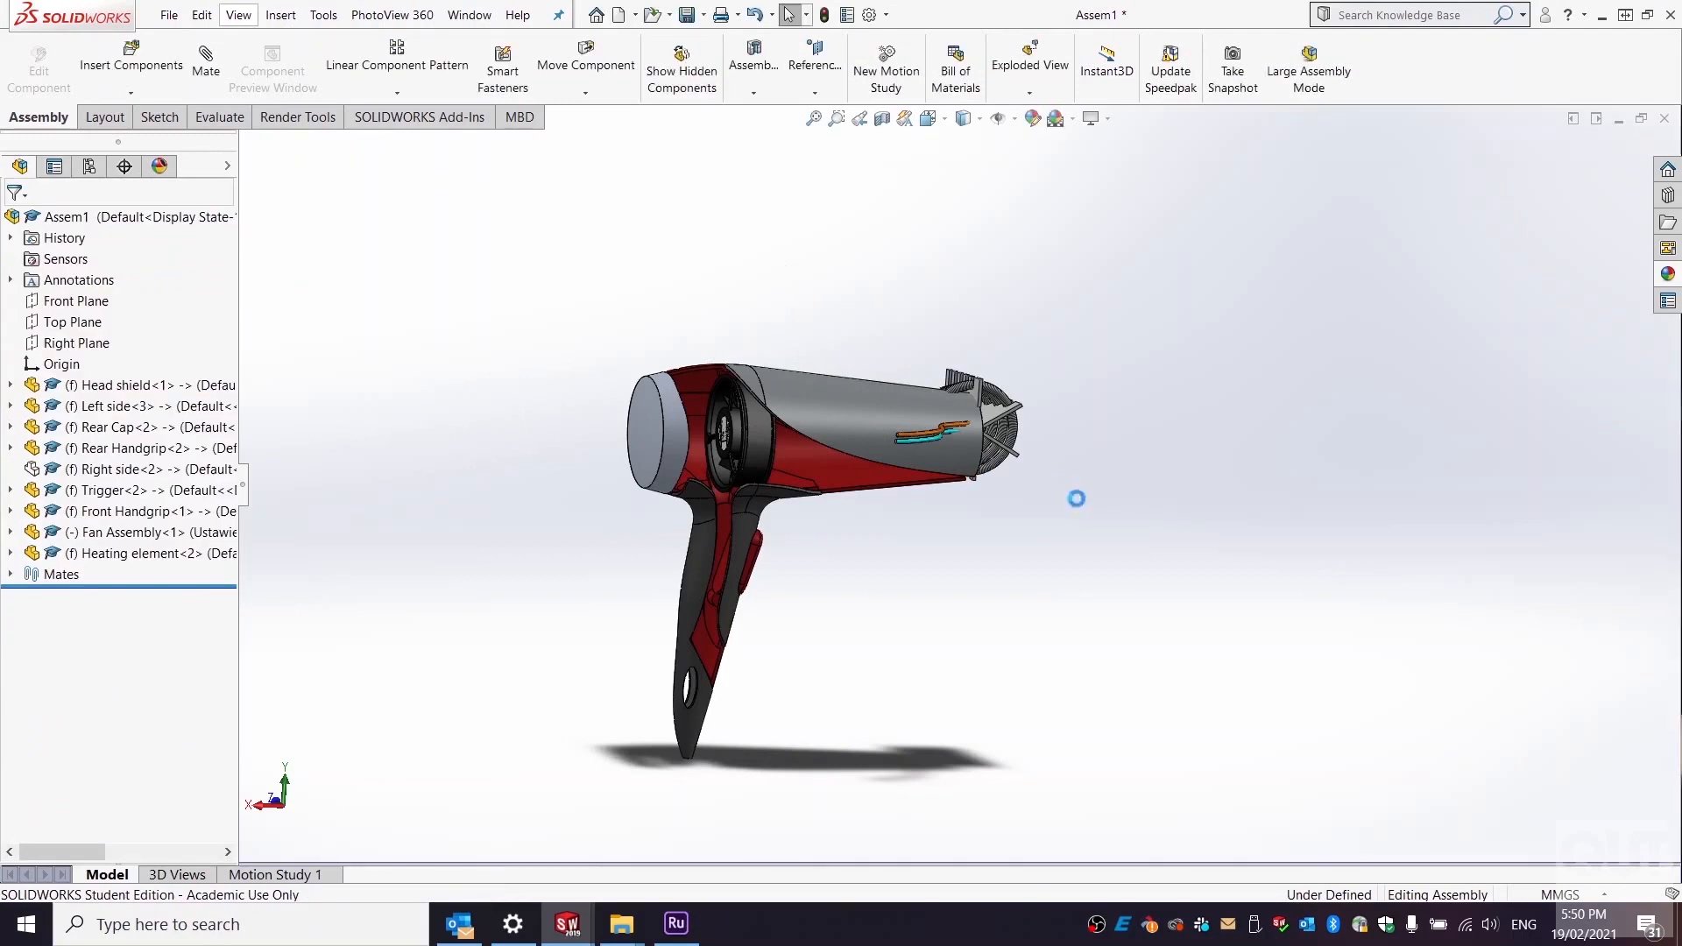
- Try to move the heating element away from the nozzle, and delete this fixed instance from the assembly
{"action": "middle_click_drag", "start_coordinate": [1075, 496], "coordinate": [911, 398]}
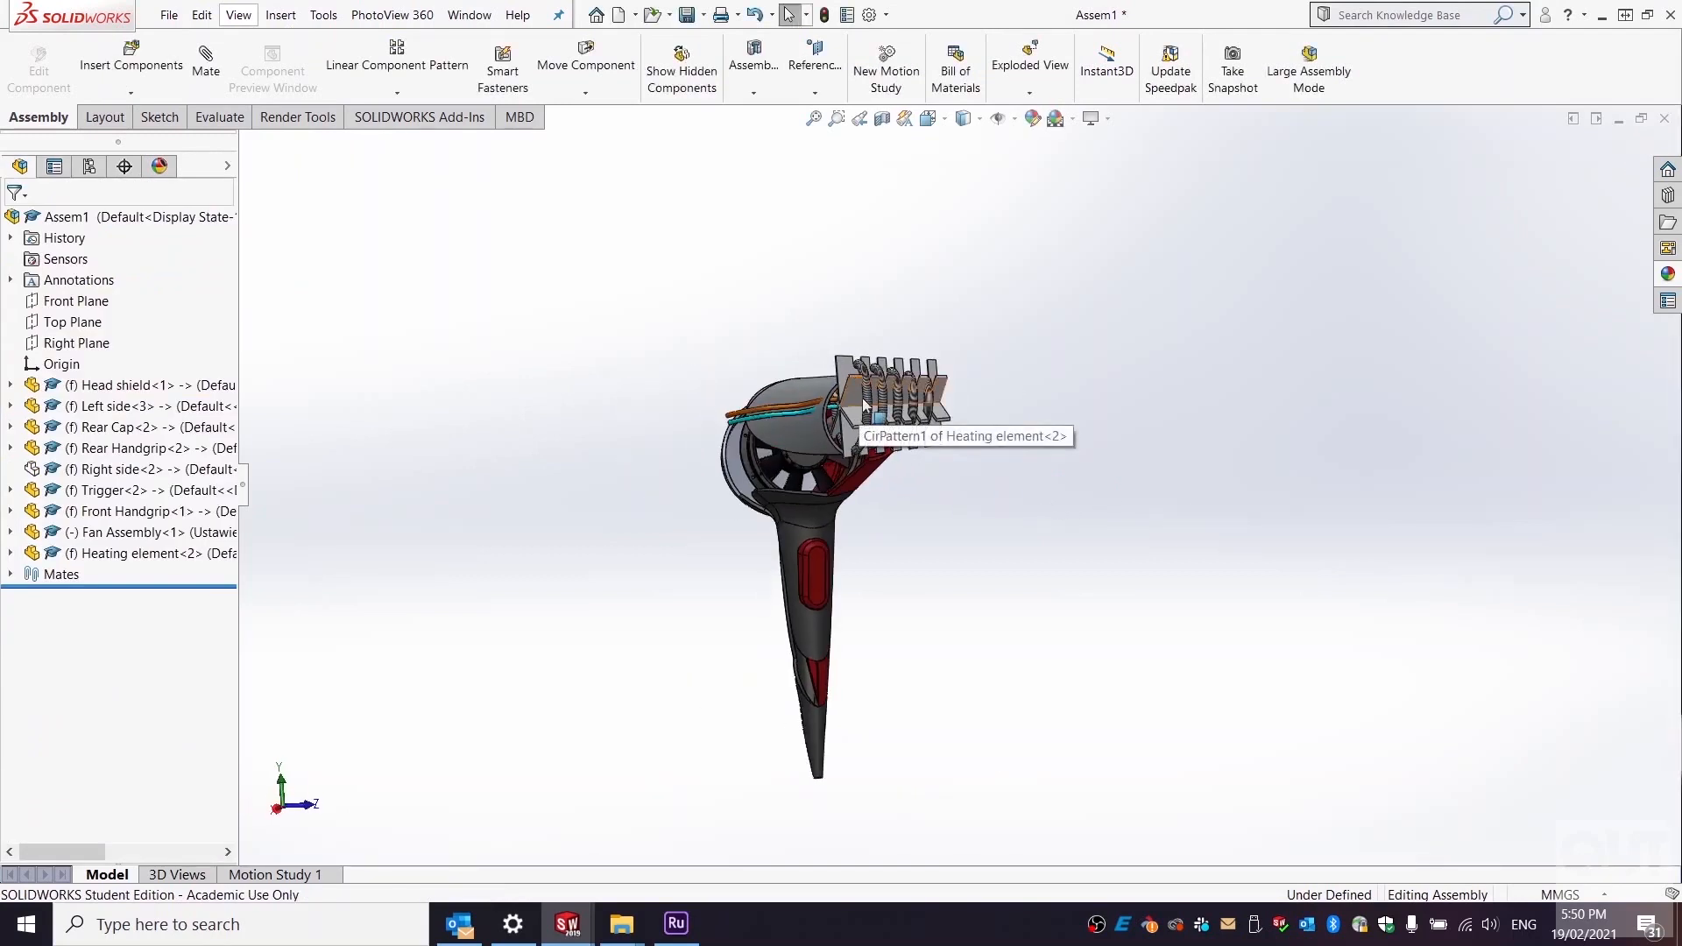
{"action": "left_click_drag", "start_coordinate": [910, 398], "coordinate": [985, 419]}
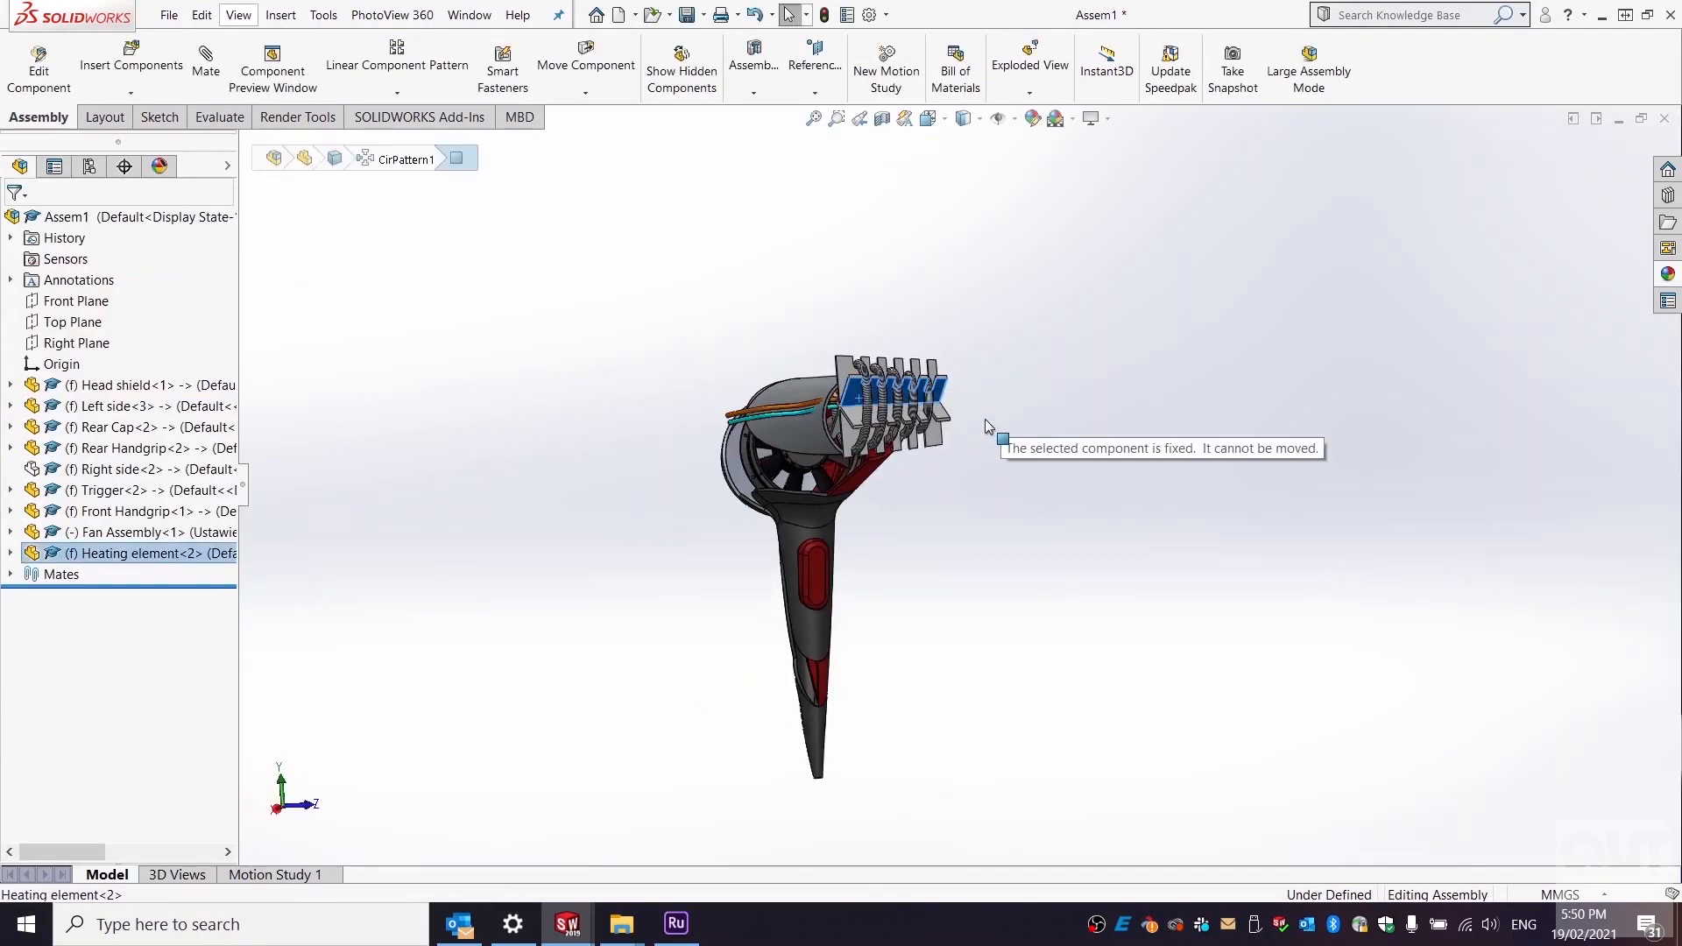
{"action": "left_click", "coordinate": [98, 551]}
{"action": "key", "text": "Delete"}
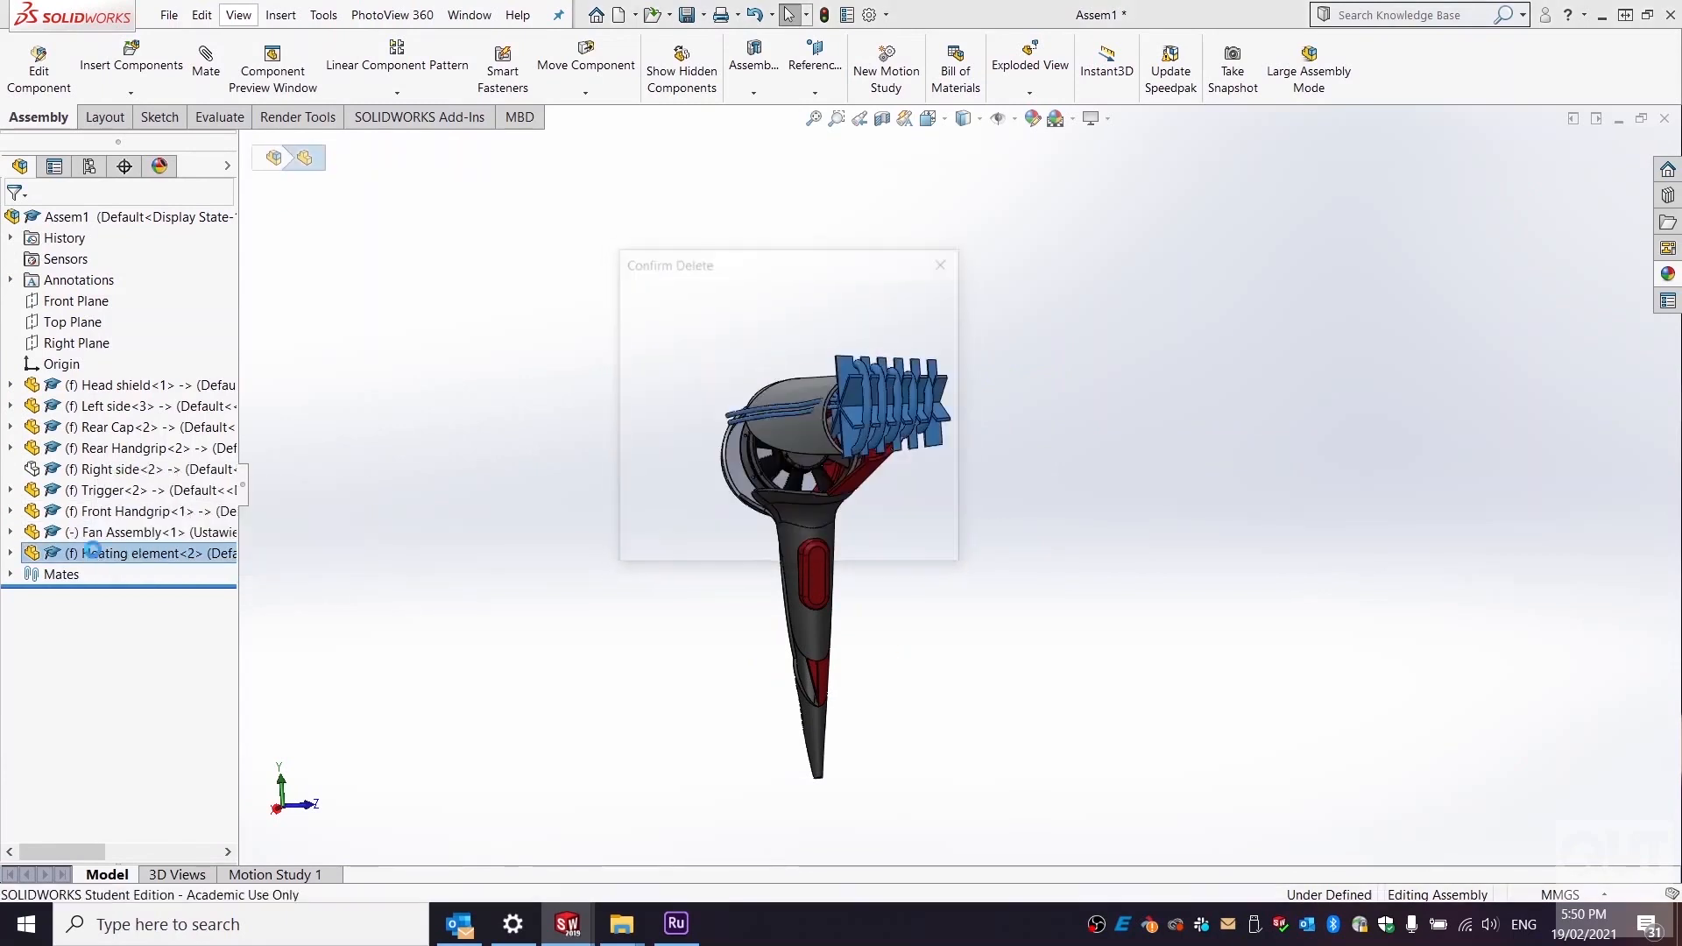
{"action": "key", "text": "Return"}
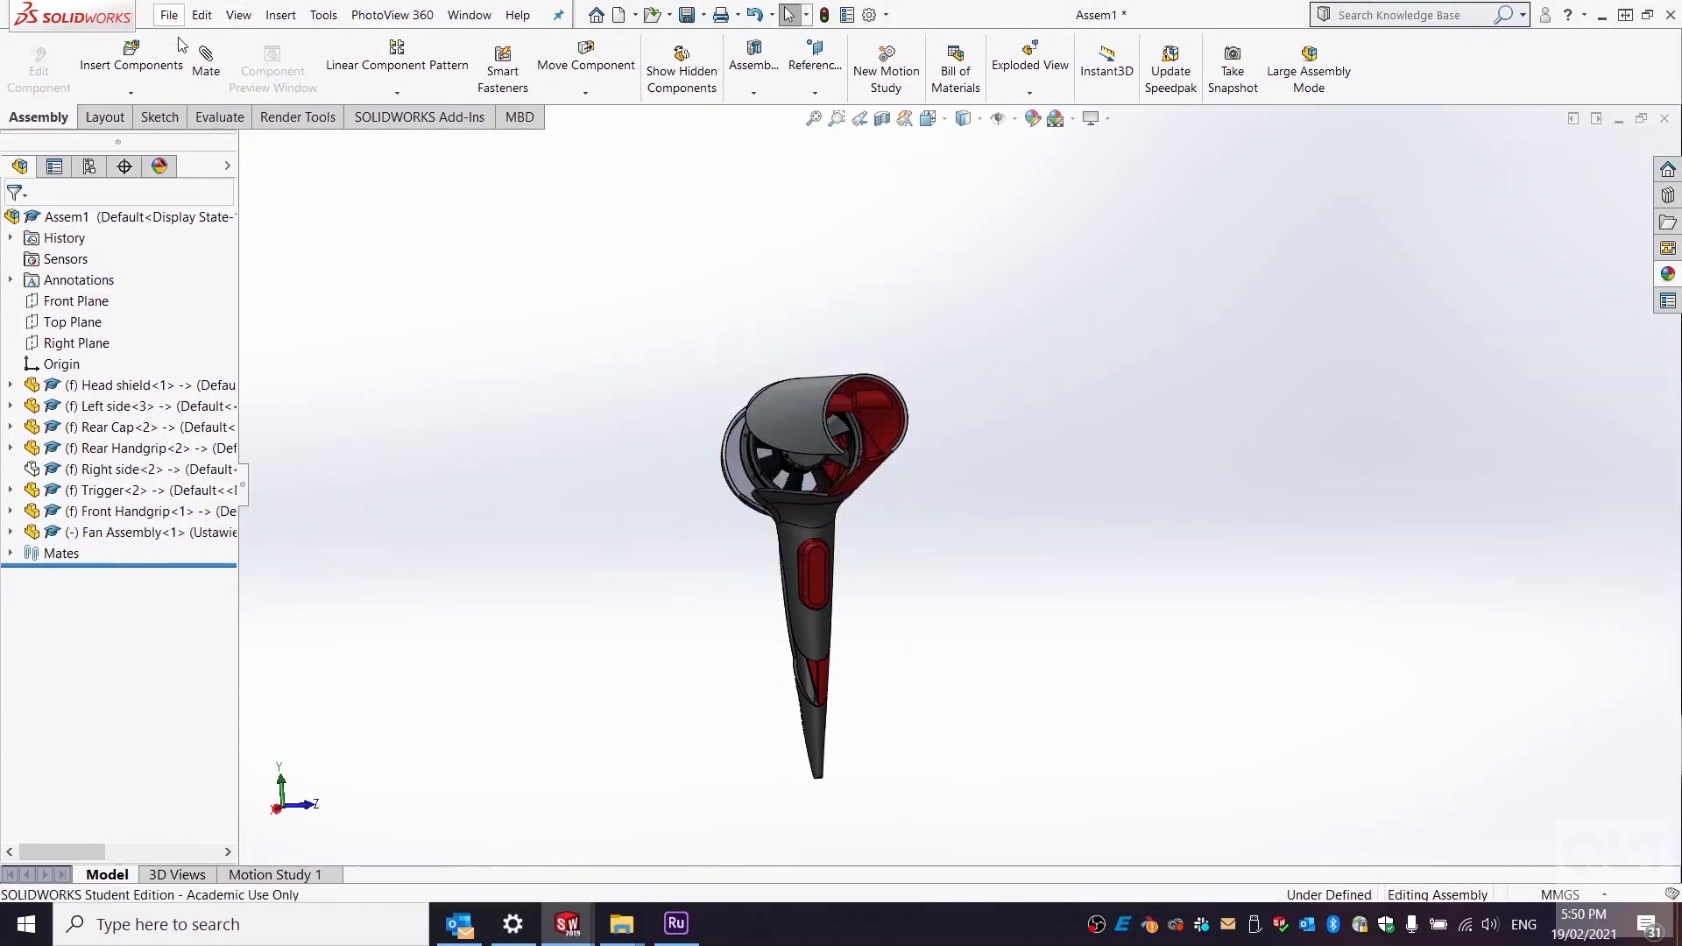
- Insert the Heating element as a movable component in free space beside the hair dryer and reposition it there
{"action": "left_click", "coordinate": [132, 58]}
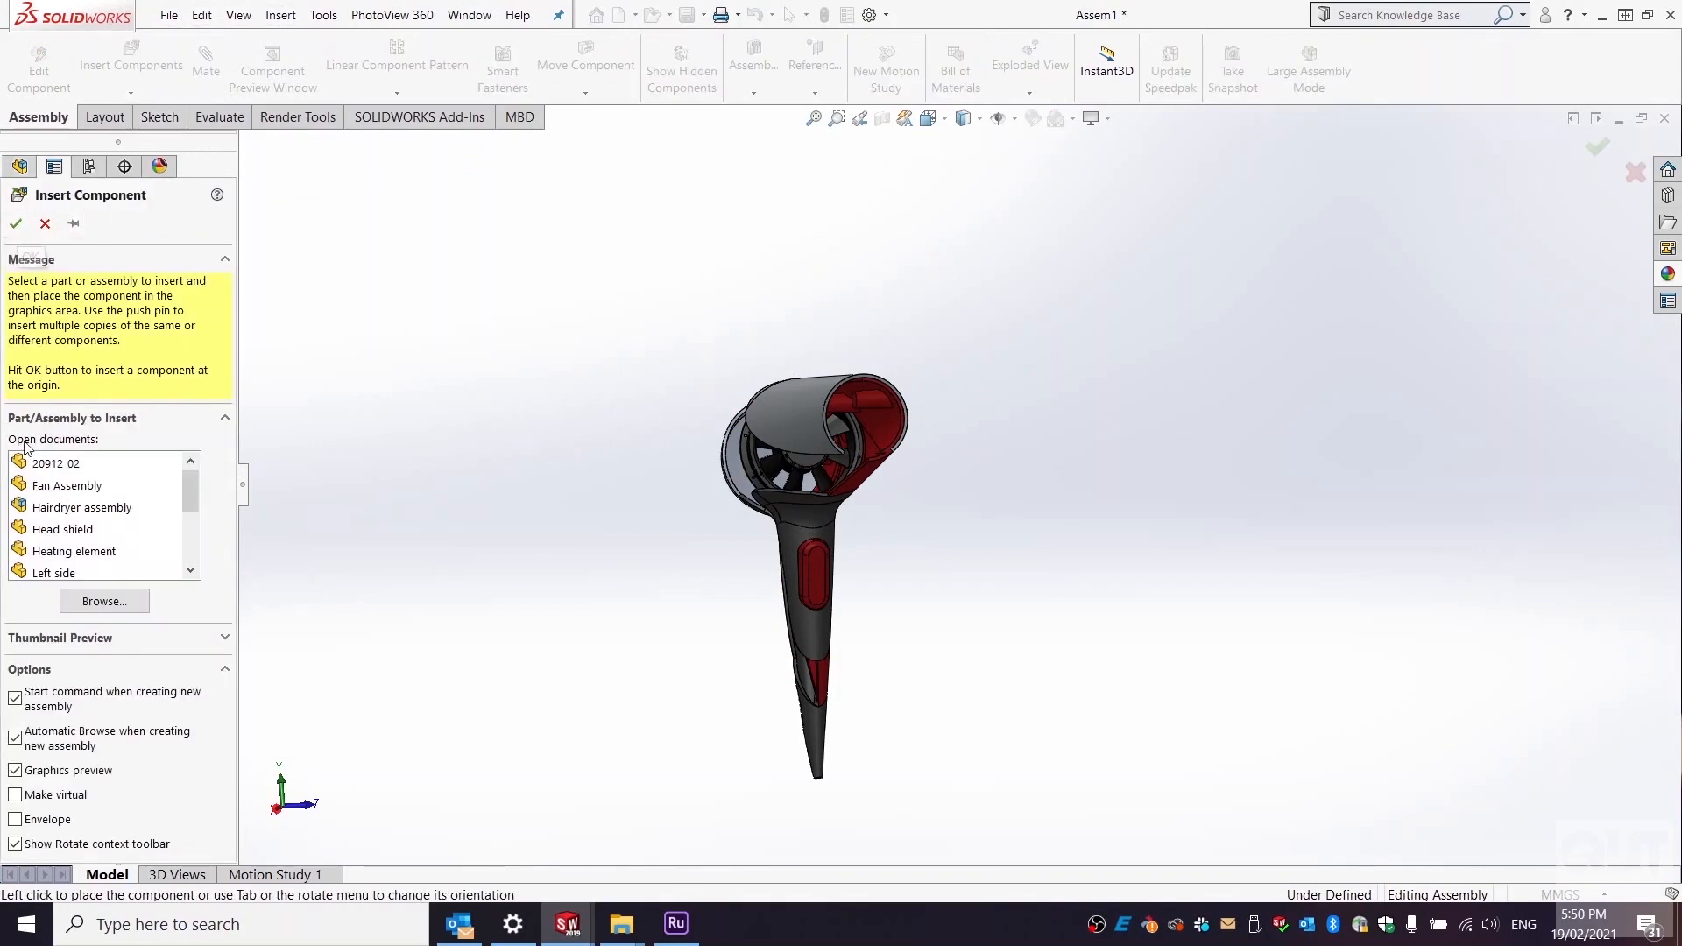
{"action": "left_click", "coordinate": [74, 551]}
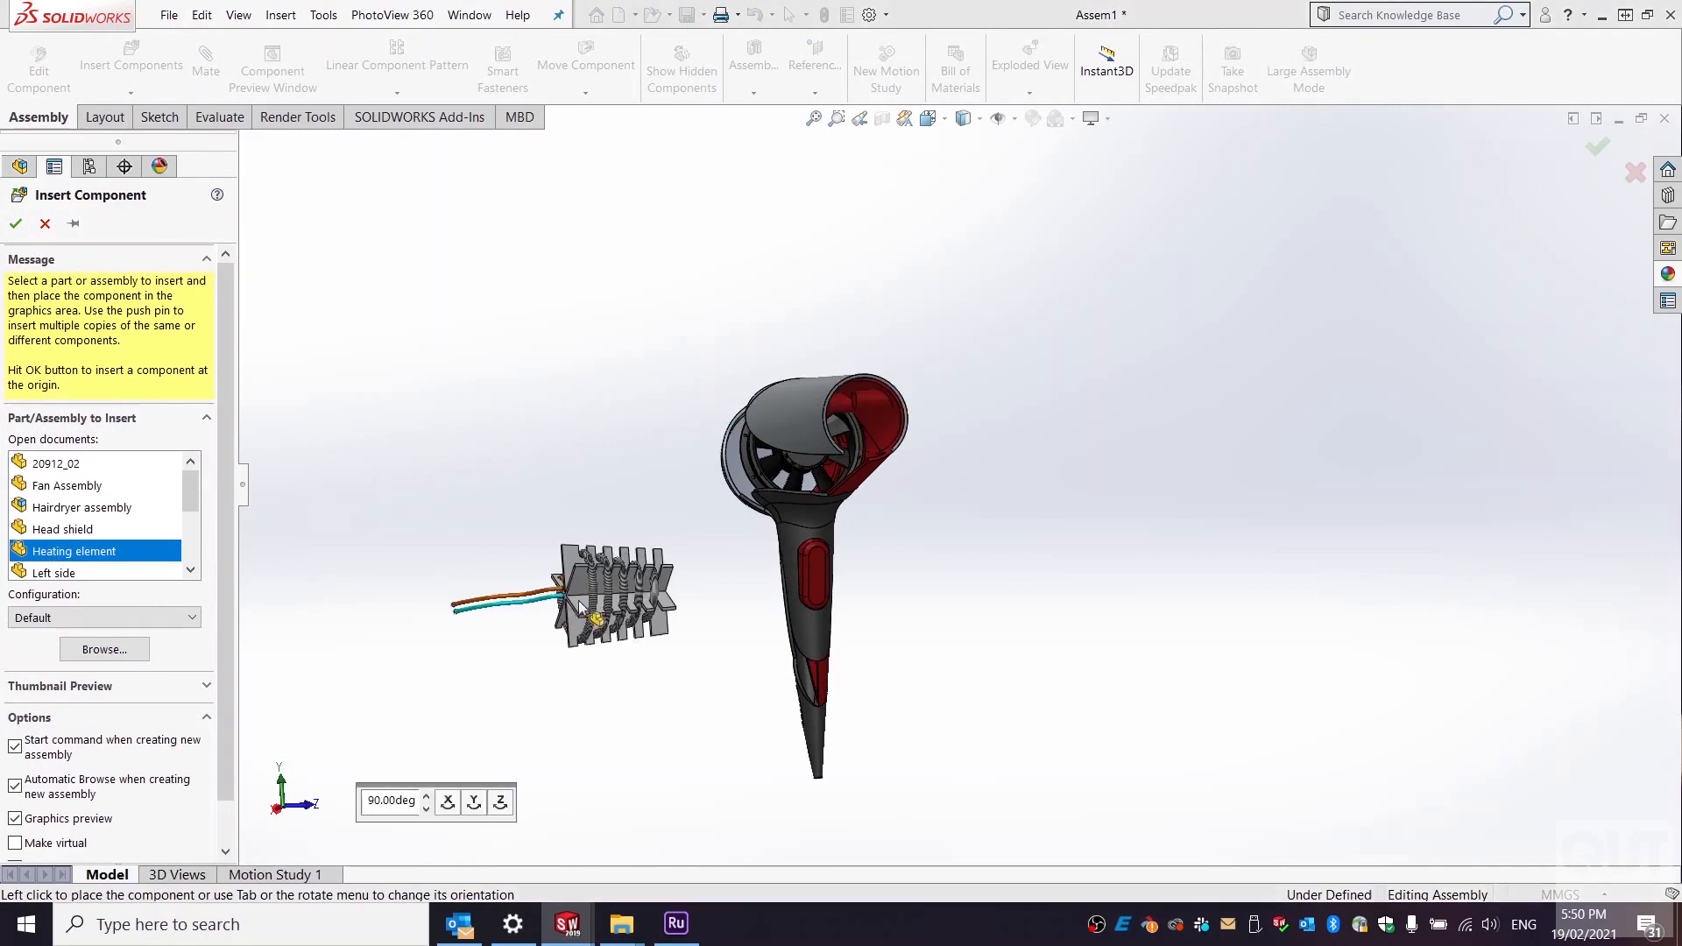
{"action": "left_click", "coordinate": [1195, 580]}
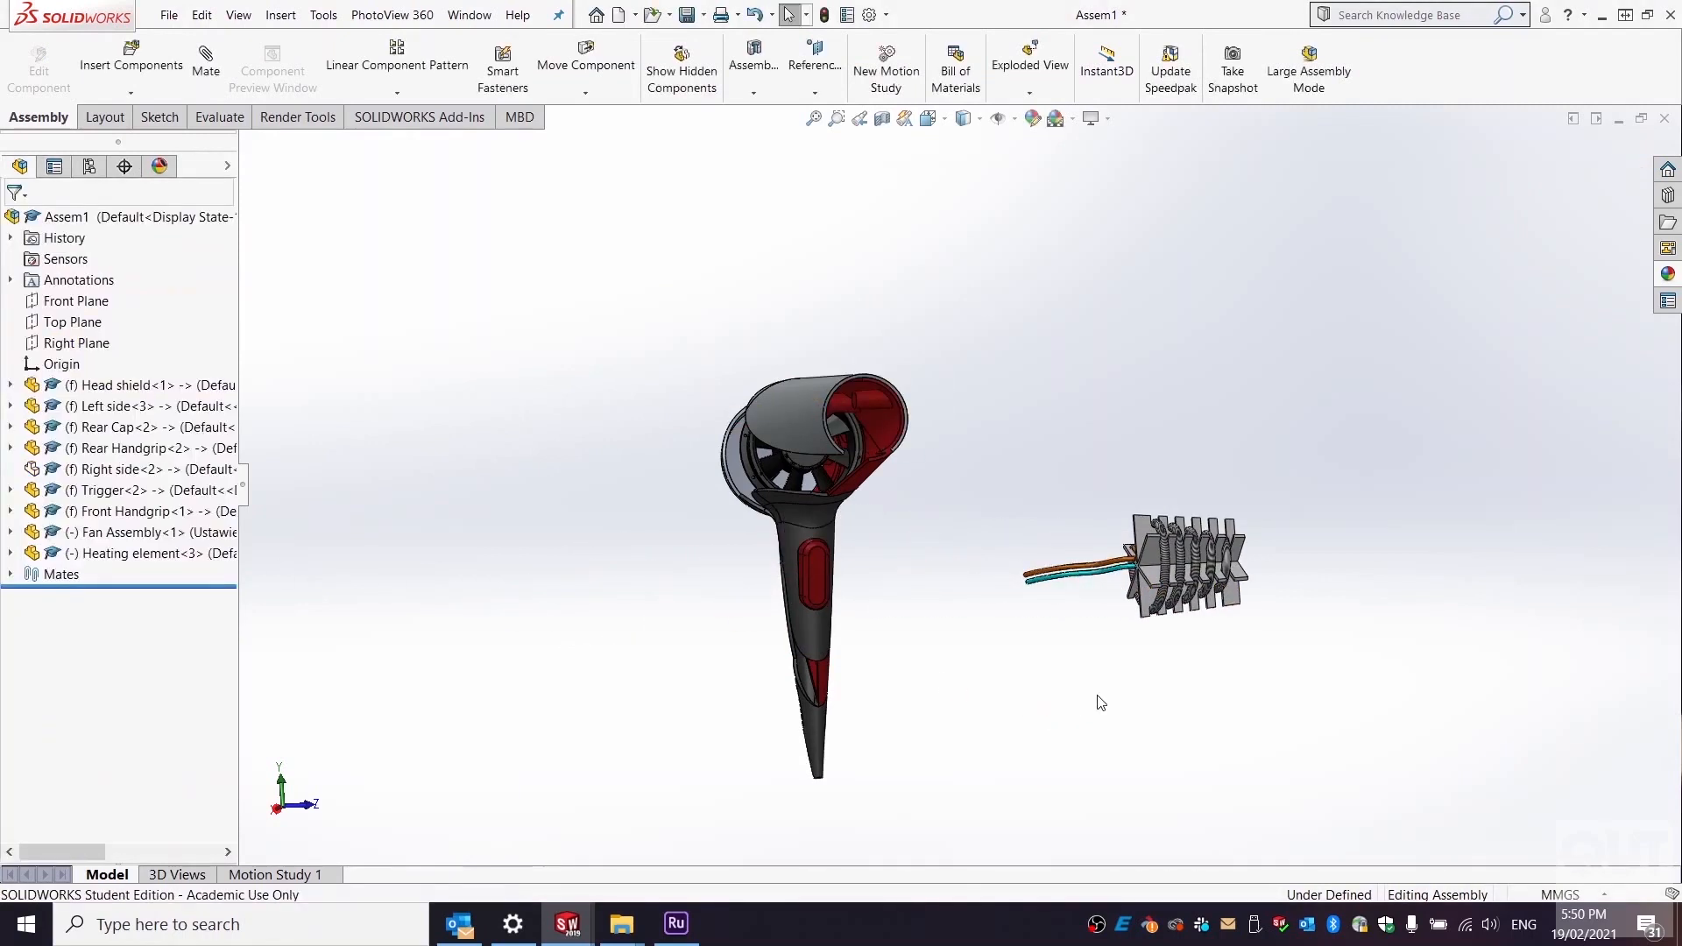
{"action": "middle_click_drag", "start_coordinate": [1063, 597], "coordinate": [1107, 518]}
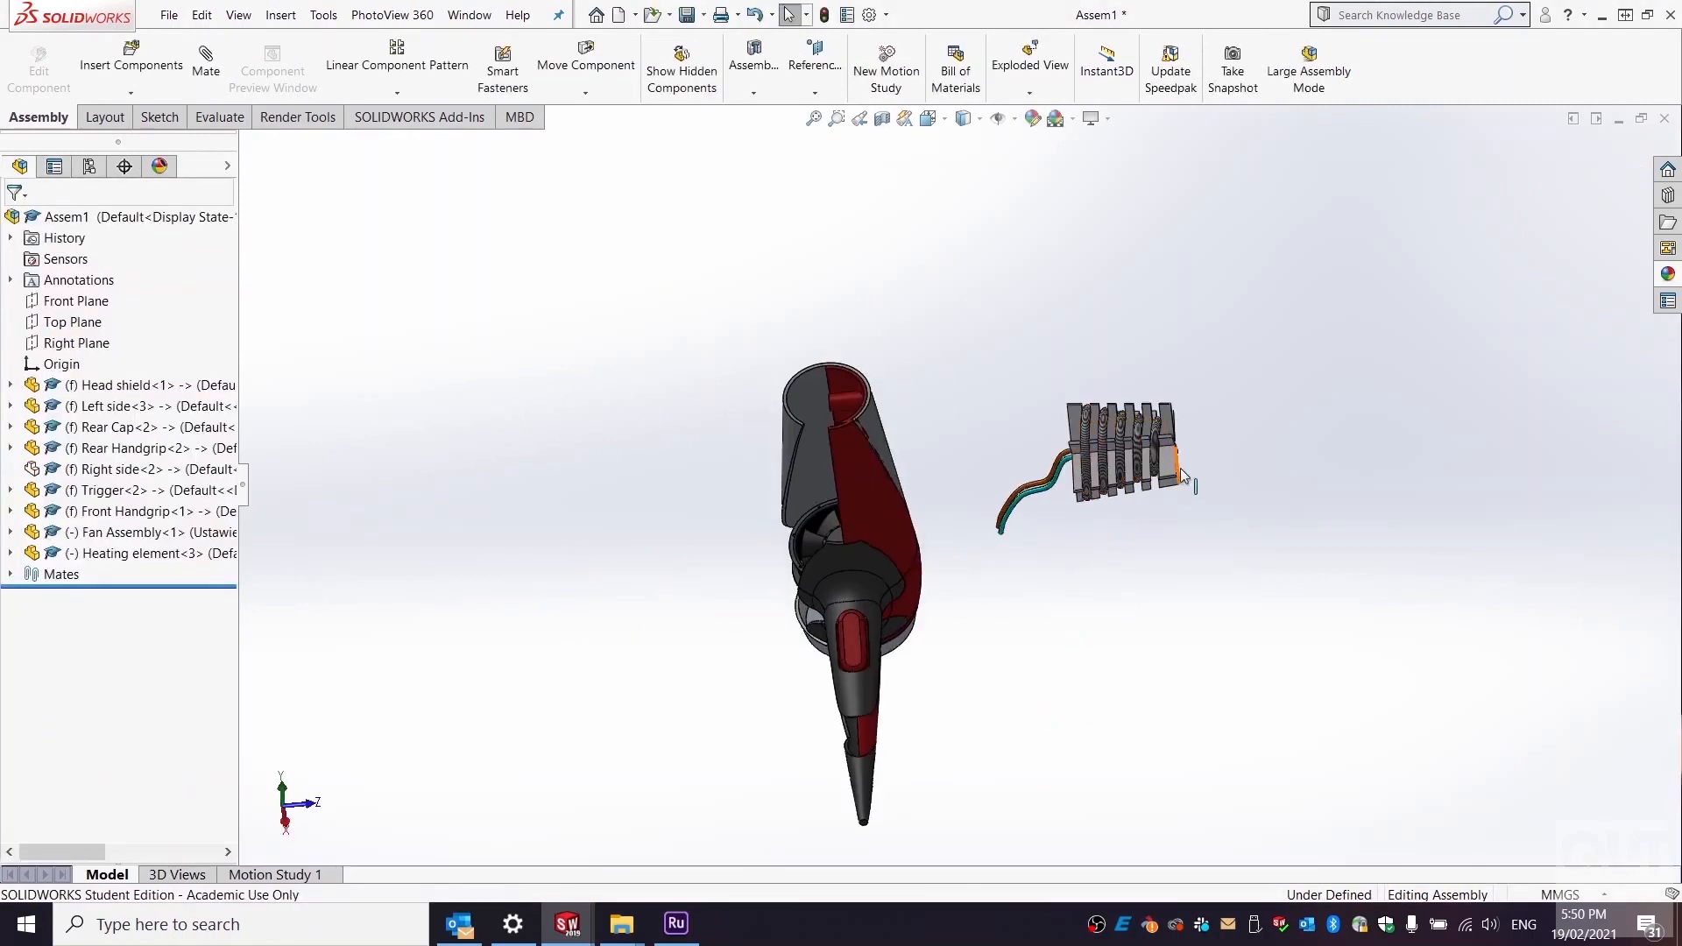
{"action": "left_click_drag", "start_coordinate": [1165, 462], "coordinate": [1077, 467]}
{"action": "middle_click_drag", "start_coordinate": [1096, 680], "coordinate": [1200, 591]}
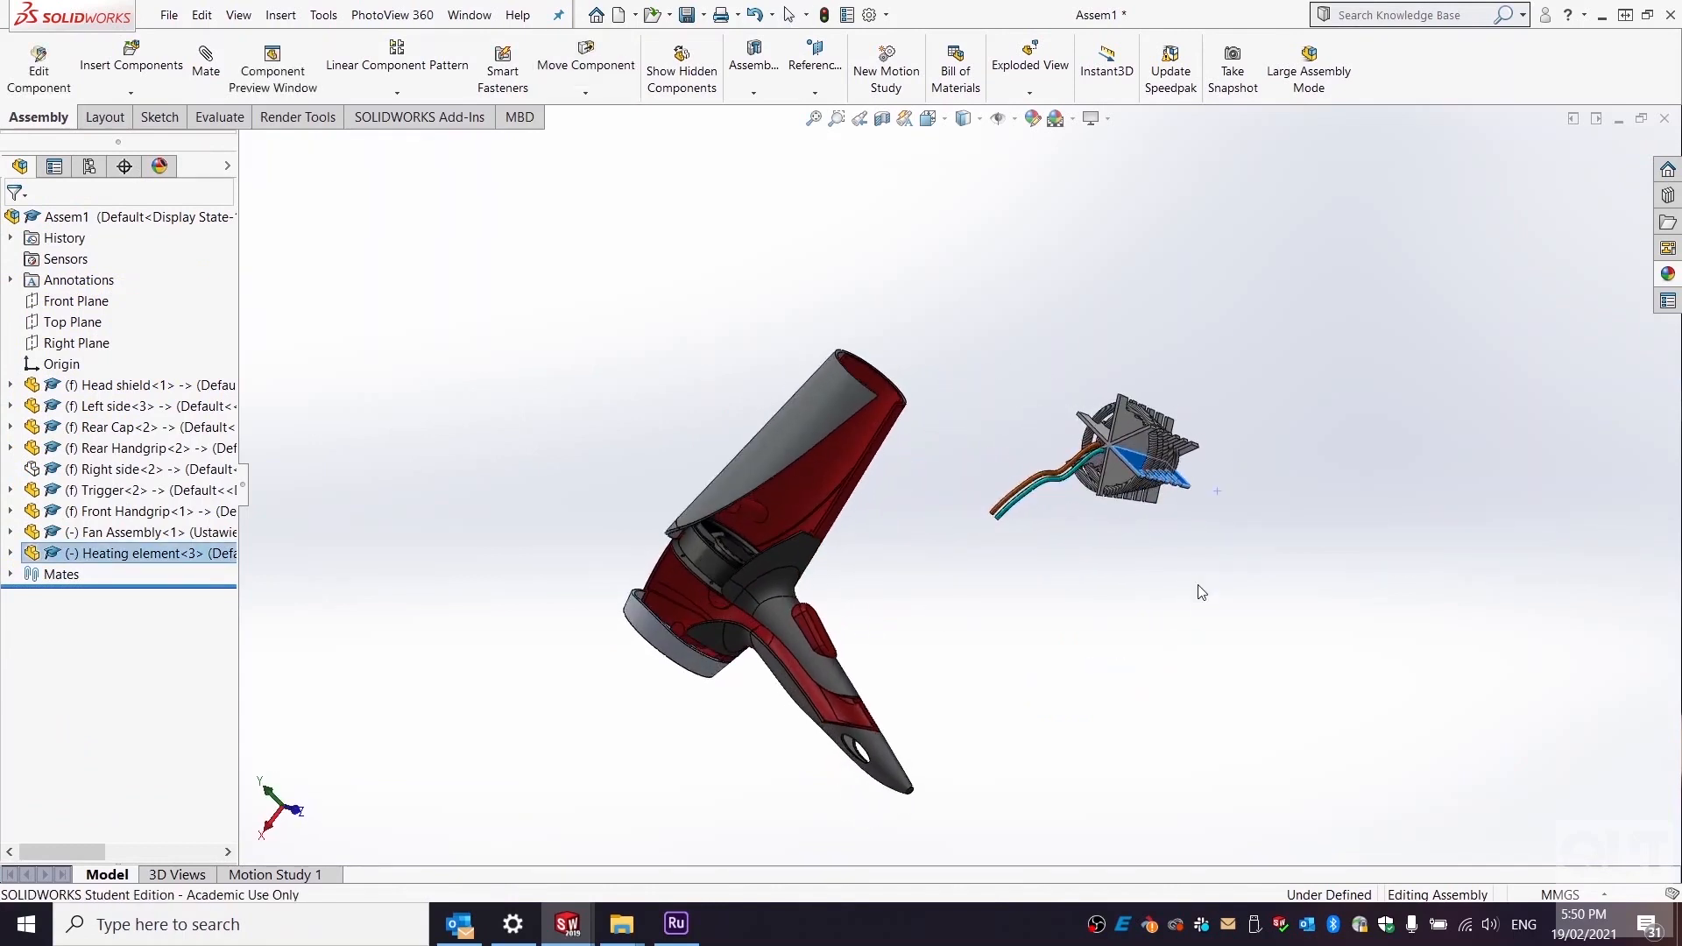
- Add a coincident mate between the heating element's Right Plane and the assembly's Front Plane, using aligned mate alignment
{"action": "left_click", "coordinate": [11, 554]}
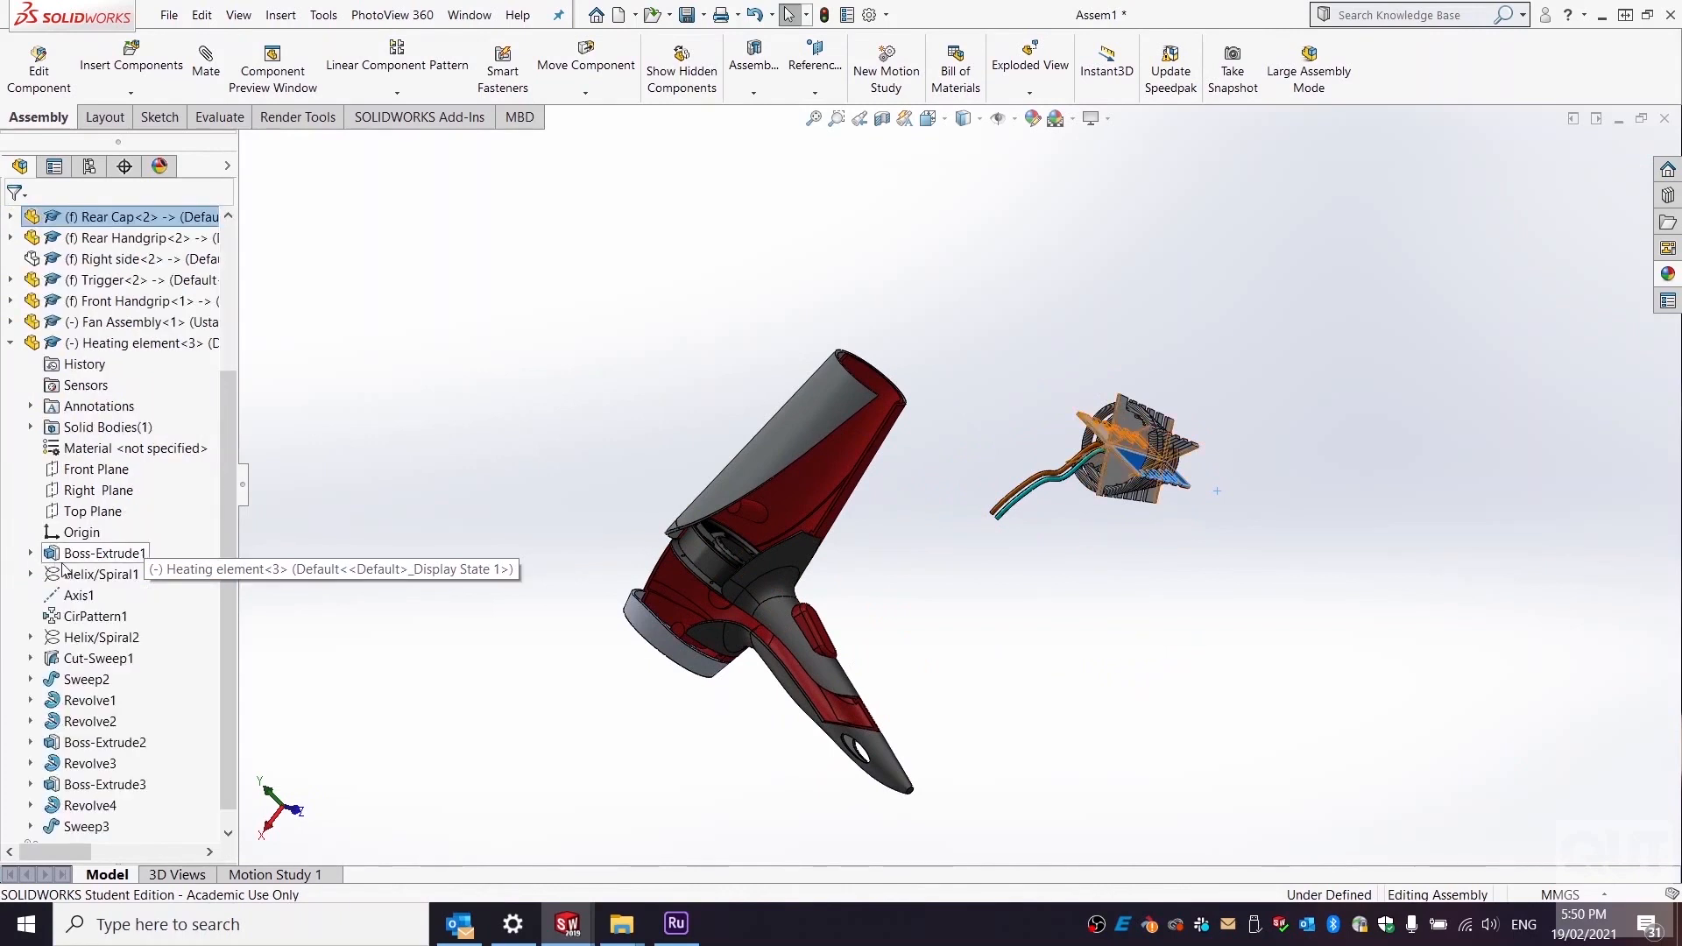
{"action": "left_click", "coordinate": [92, 491]}
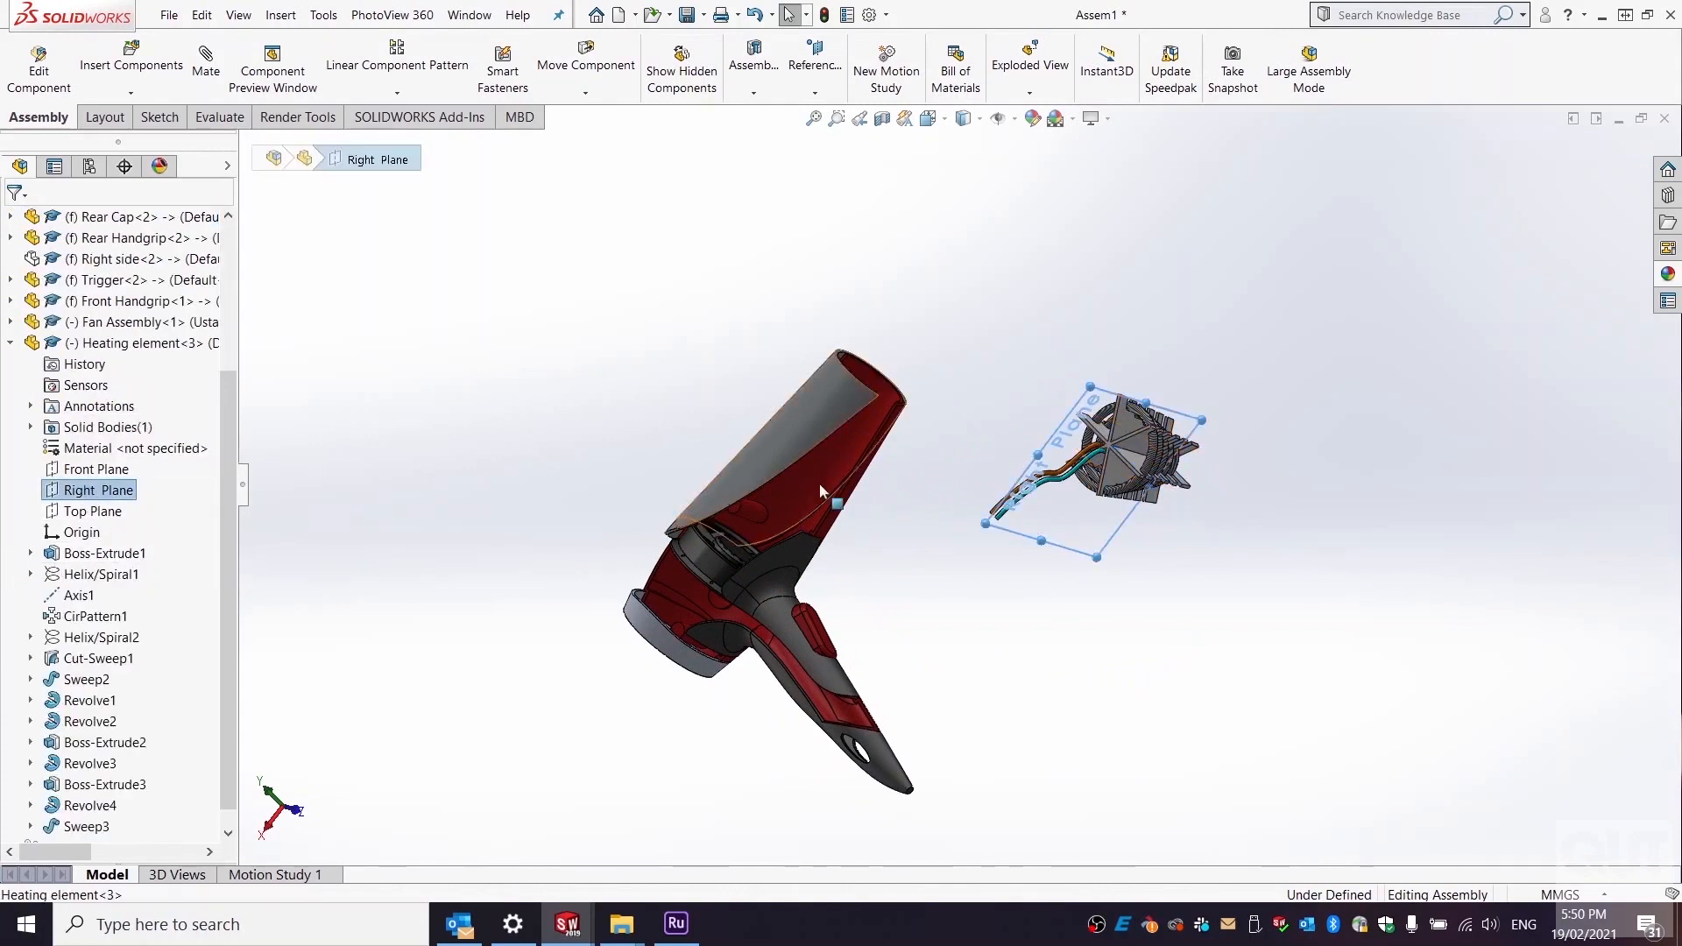
{"action": "middle_click_drag", "start_coordinate": [985, 515], "coordinate": [1007, 420]}
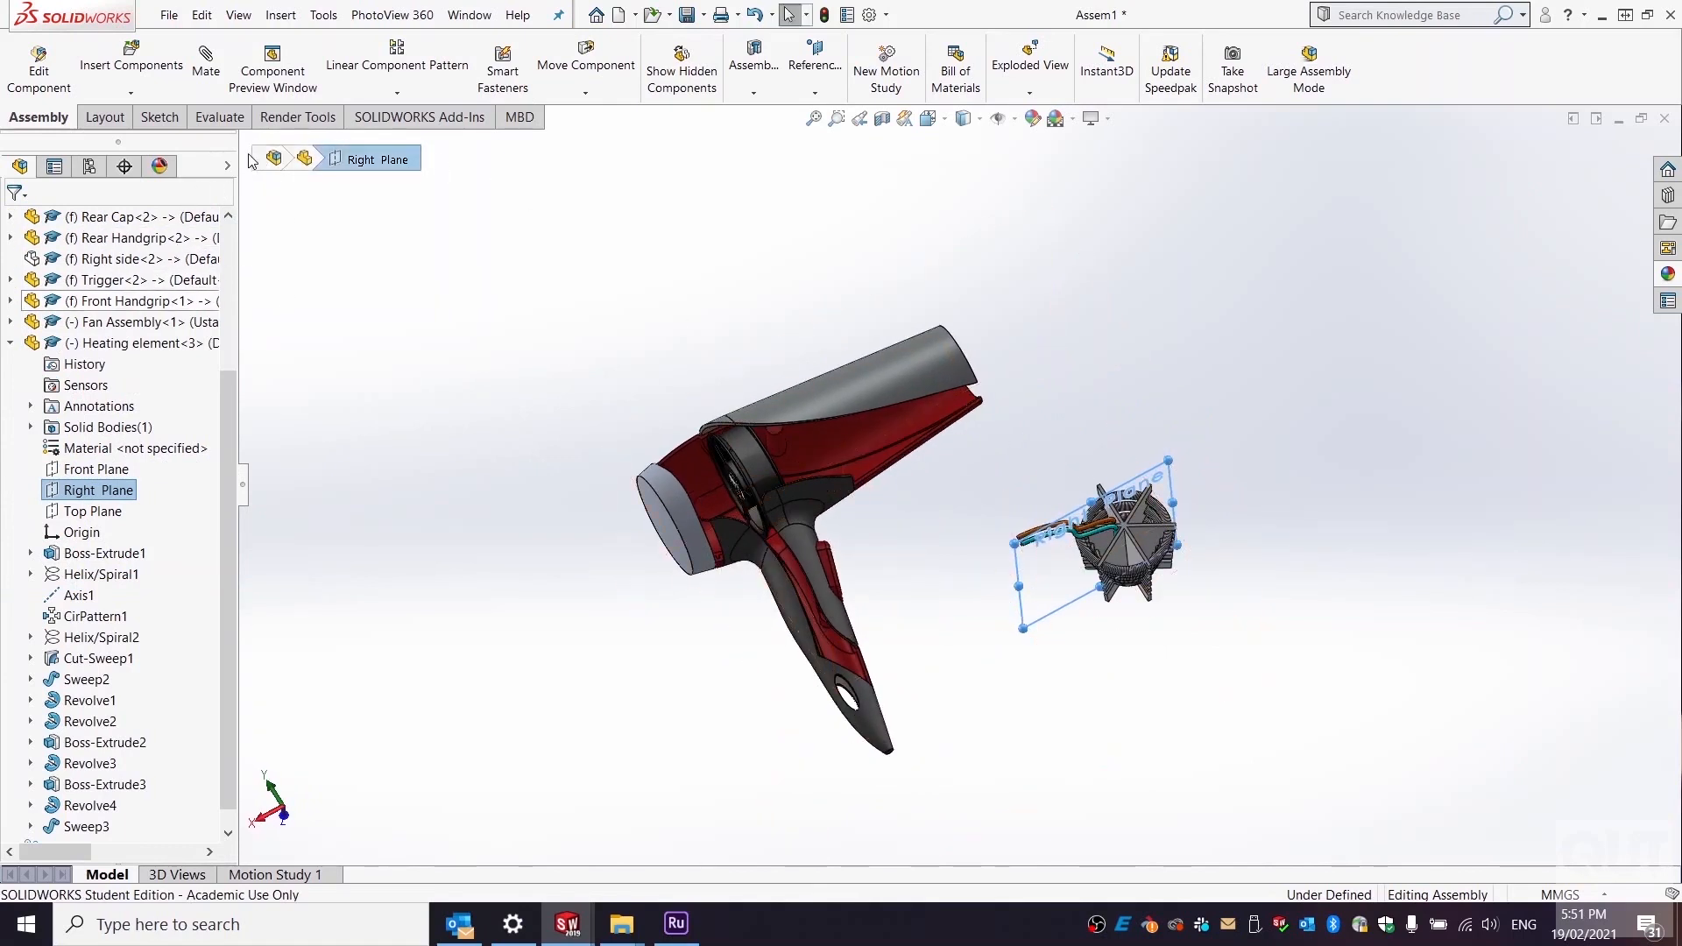
{"action": "left_click_drag", "start_coordinate": [219, 403], "coordinate": [219, 194]}
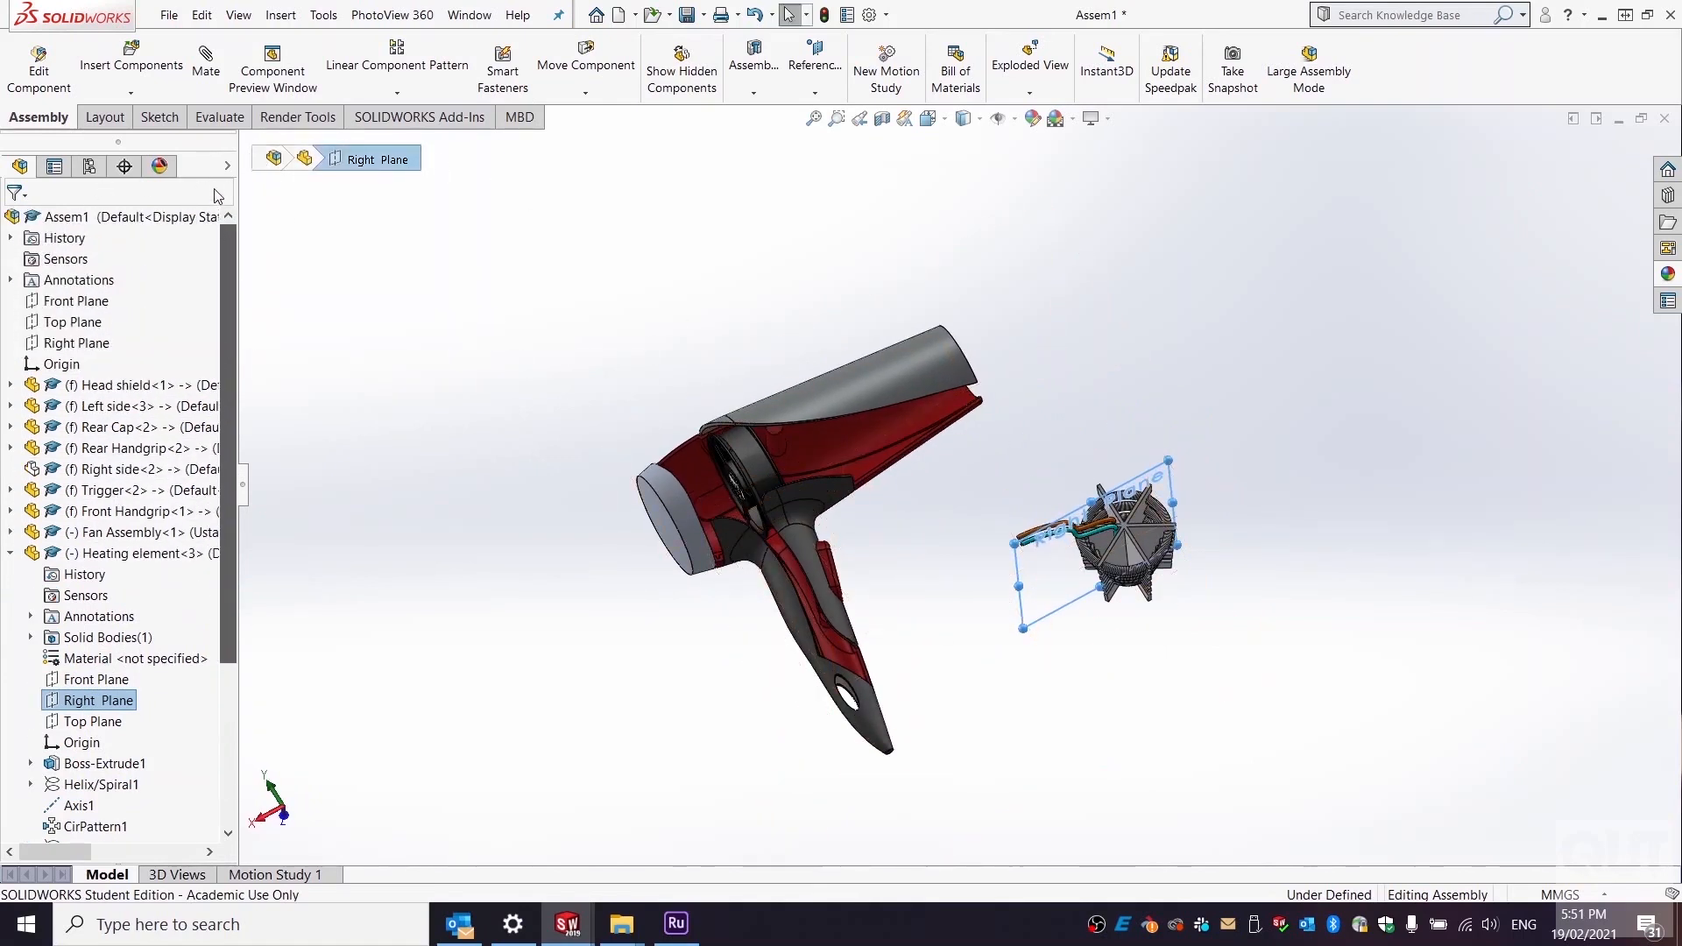
{"action": "left_click", "coordinate": [76, 300], "text": "ctrl"}
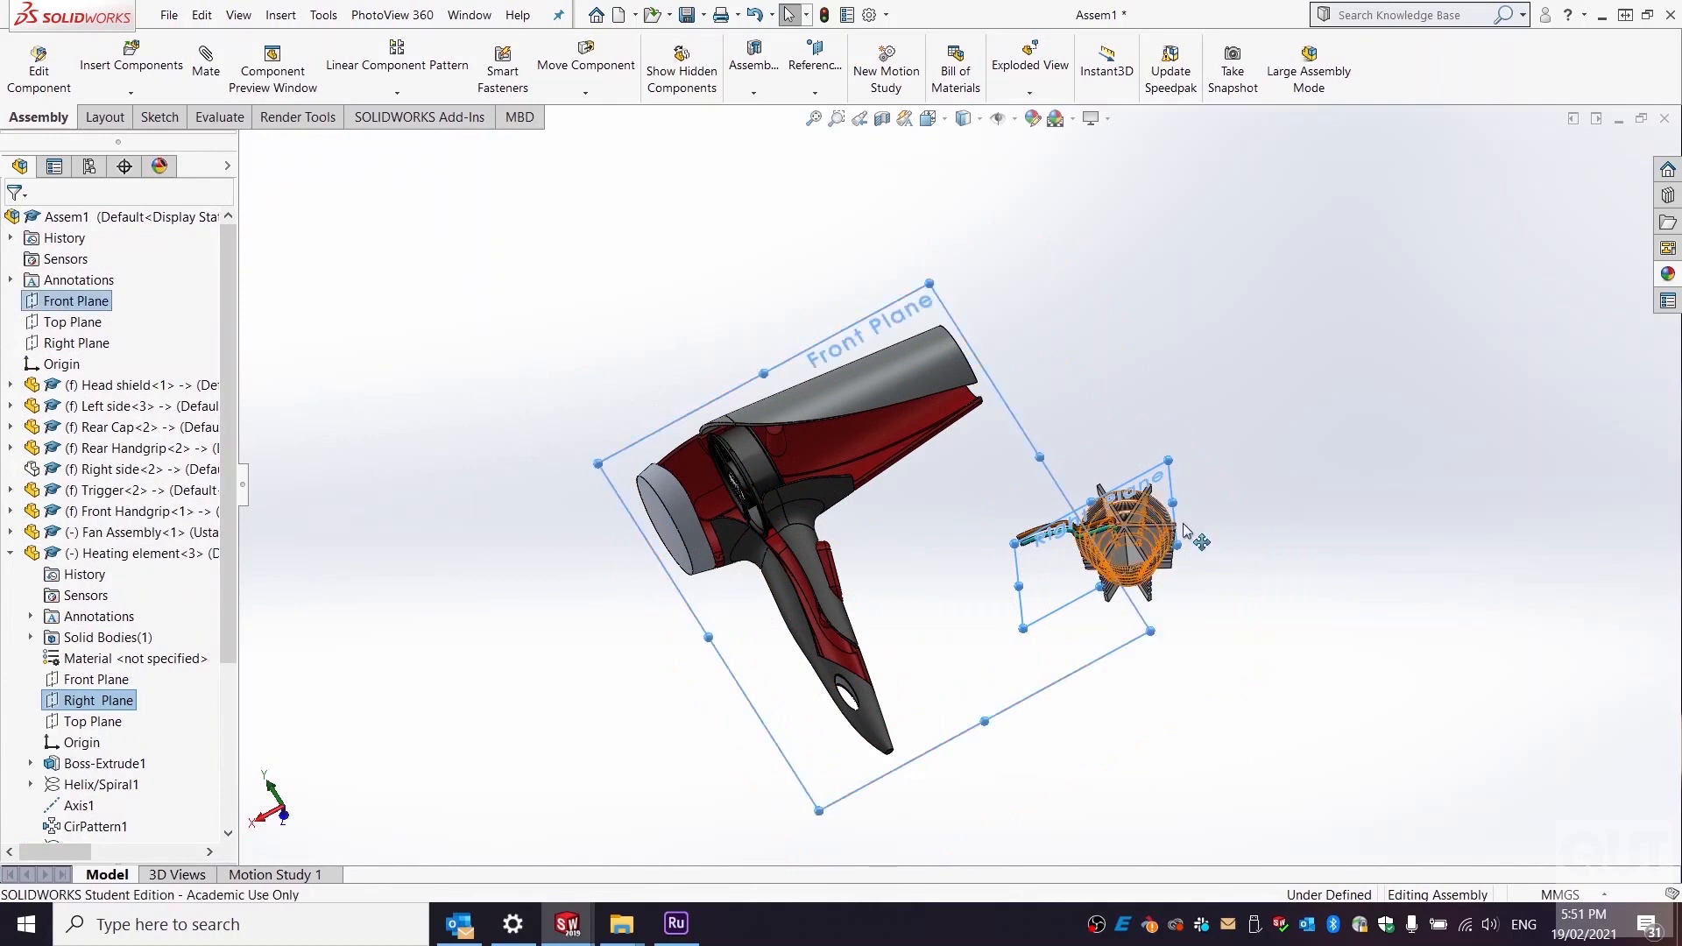
{"action": "middle_click_drag", "start_coordinate": [1185, 529], "coordinate": [1159, 607]}
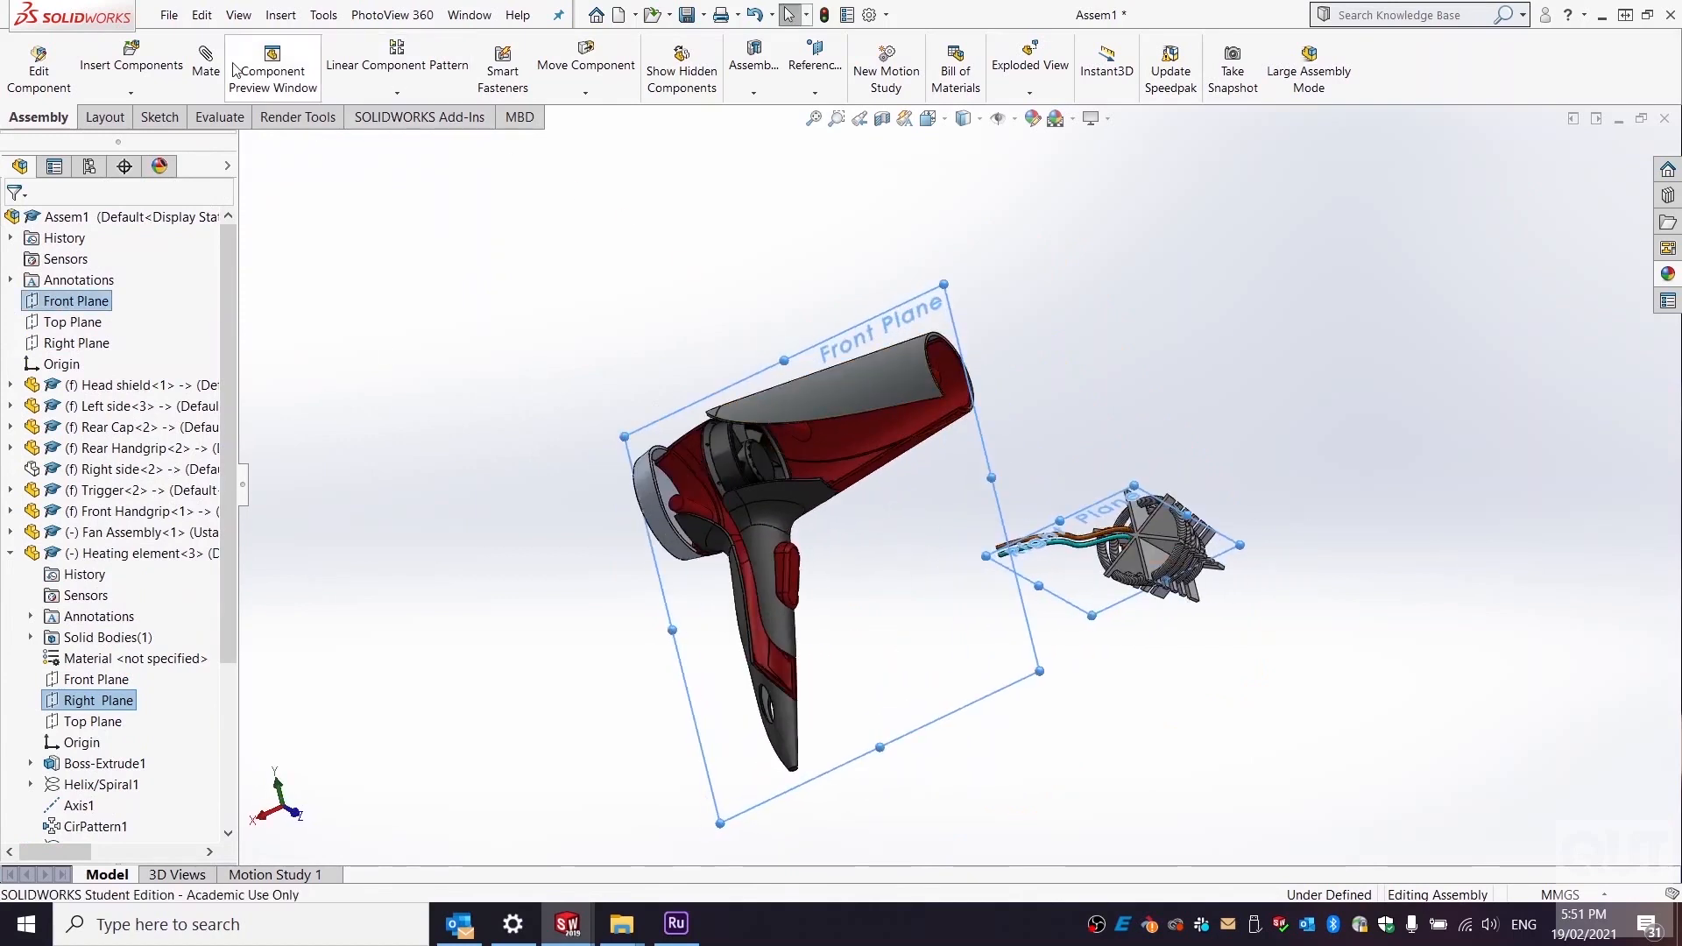
{"action": "left_click", "coordinate": [205, 64]}
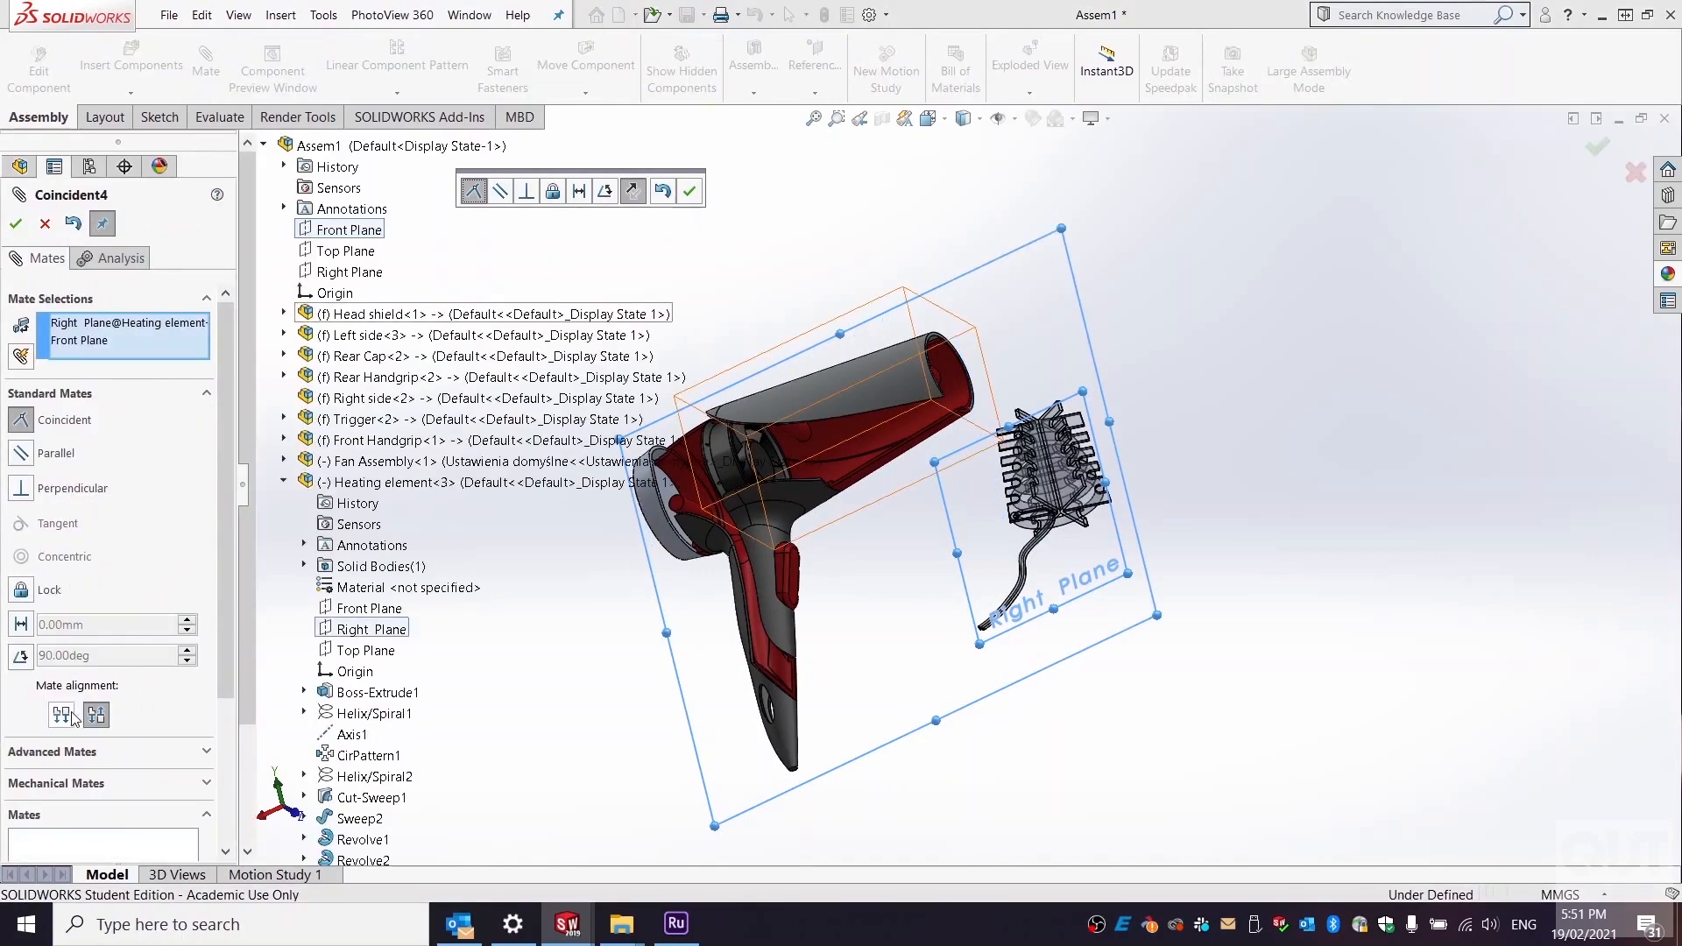
{"action": "left_click", "coordinate": [62, 715]}
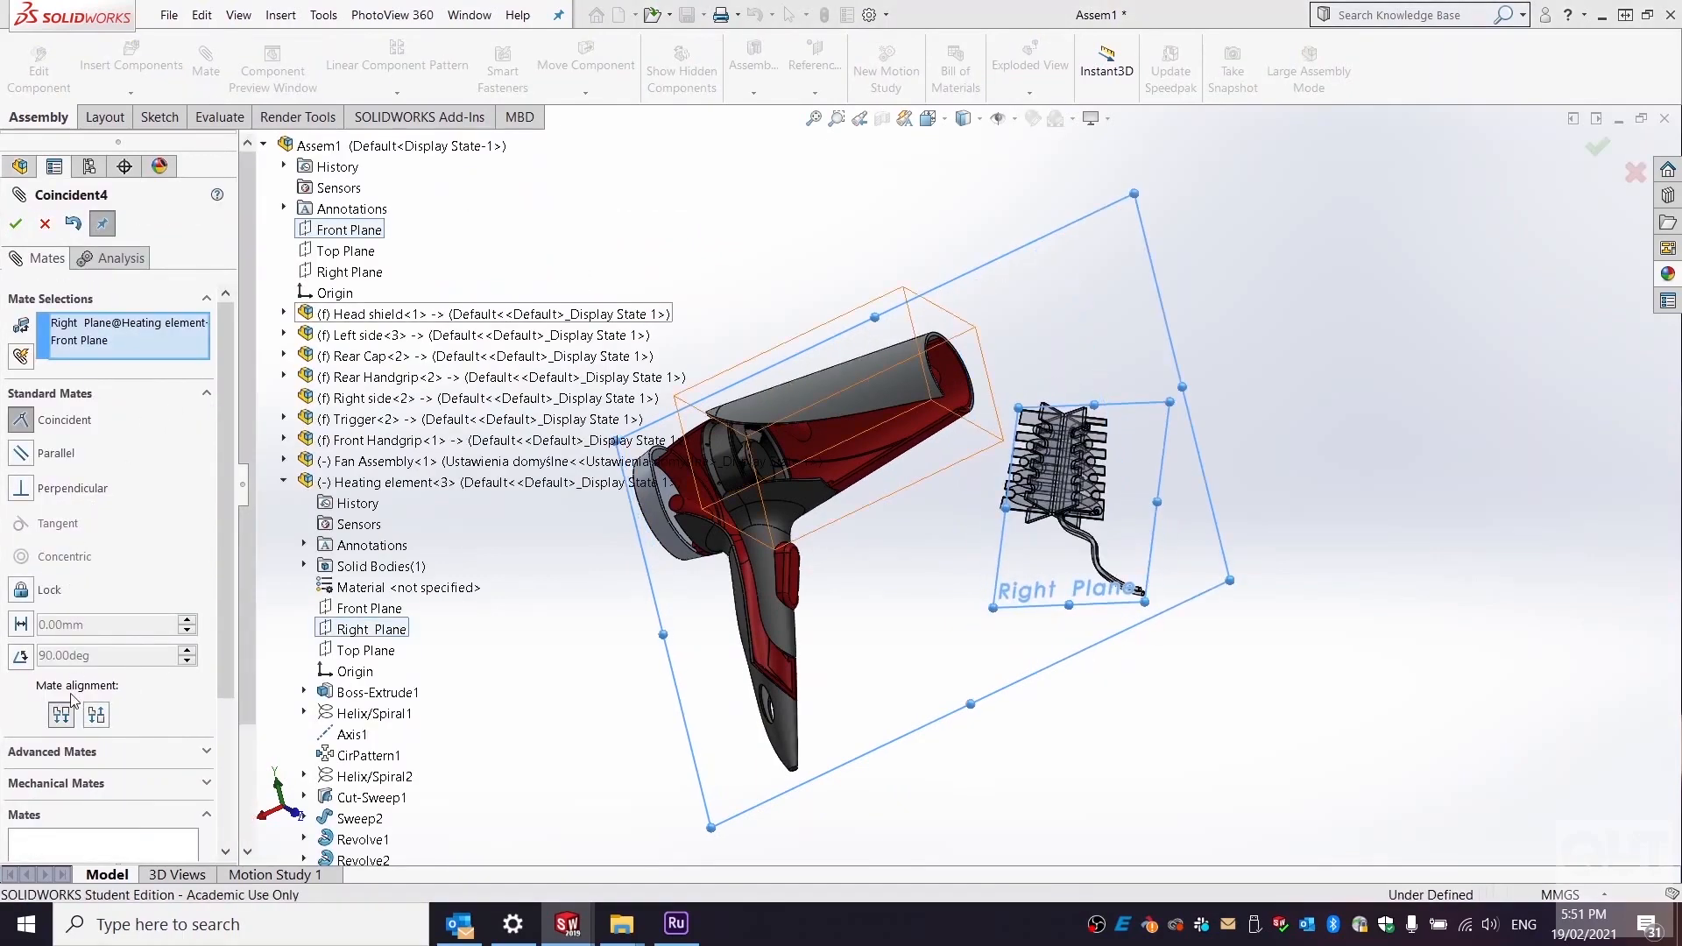
{"action": "left_click", "coordinate": [16, 224]}
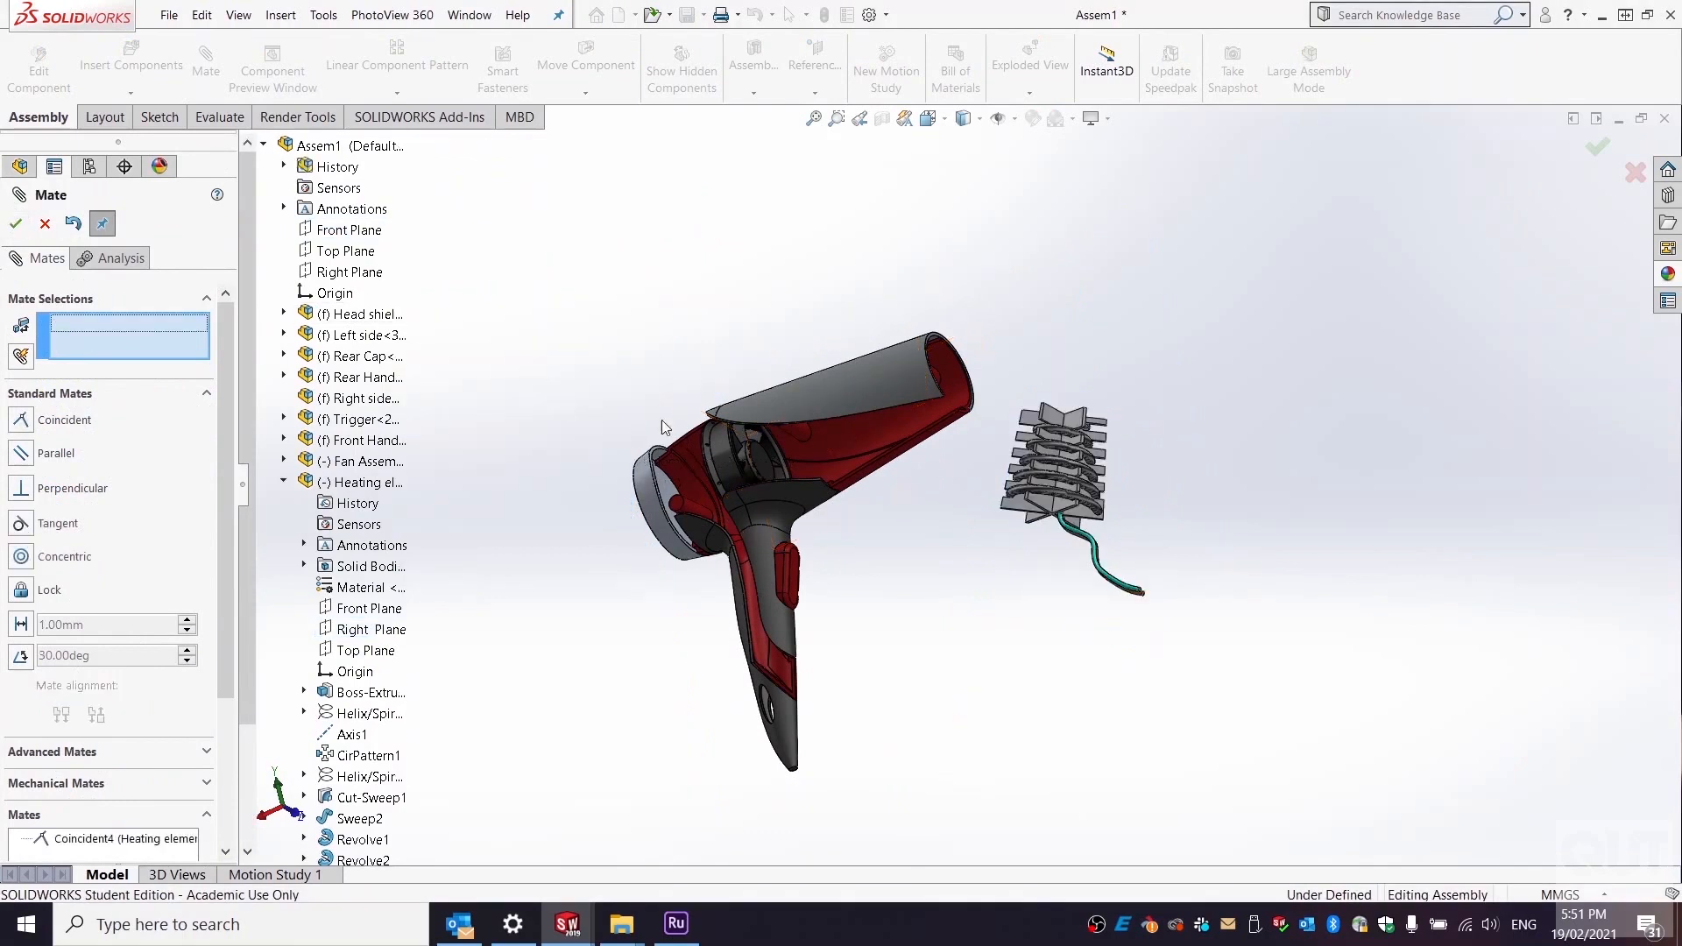
- Move the heating element into the dryer's nozzle and finish mating
{"action": "left_click", "coordinate": [1039, 496]}
{"action": "left_click_drag", "start_coordinate": [907, 473], "coordinate": [786, 422]}
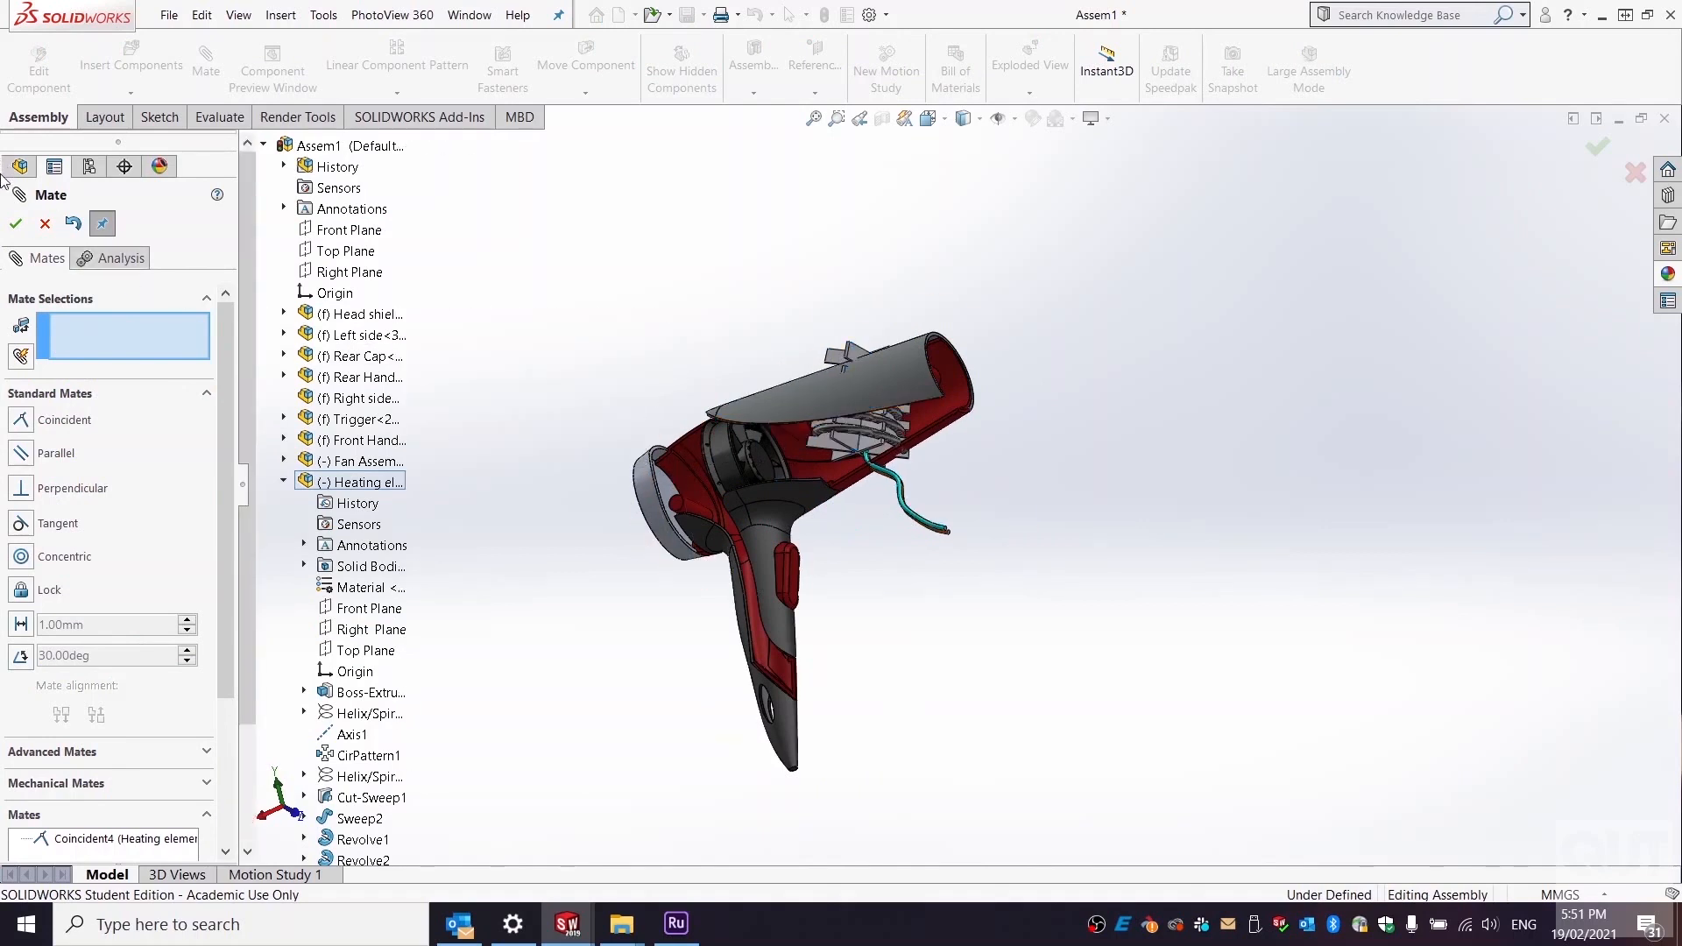
{"action": "left_click", "coordinate": [16, 223]}
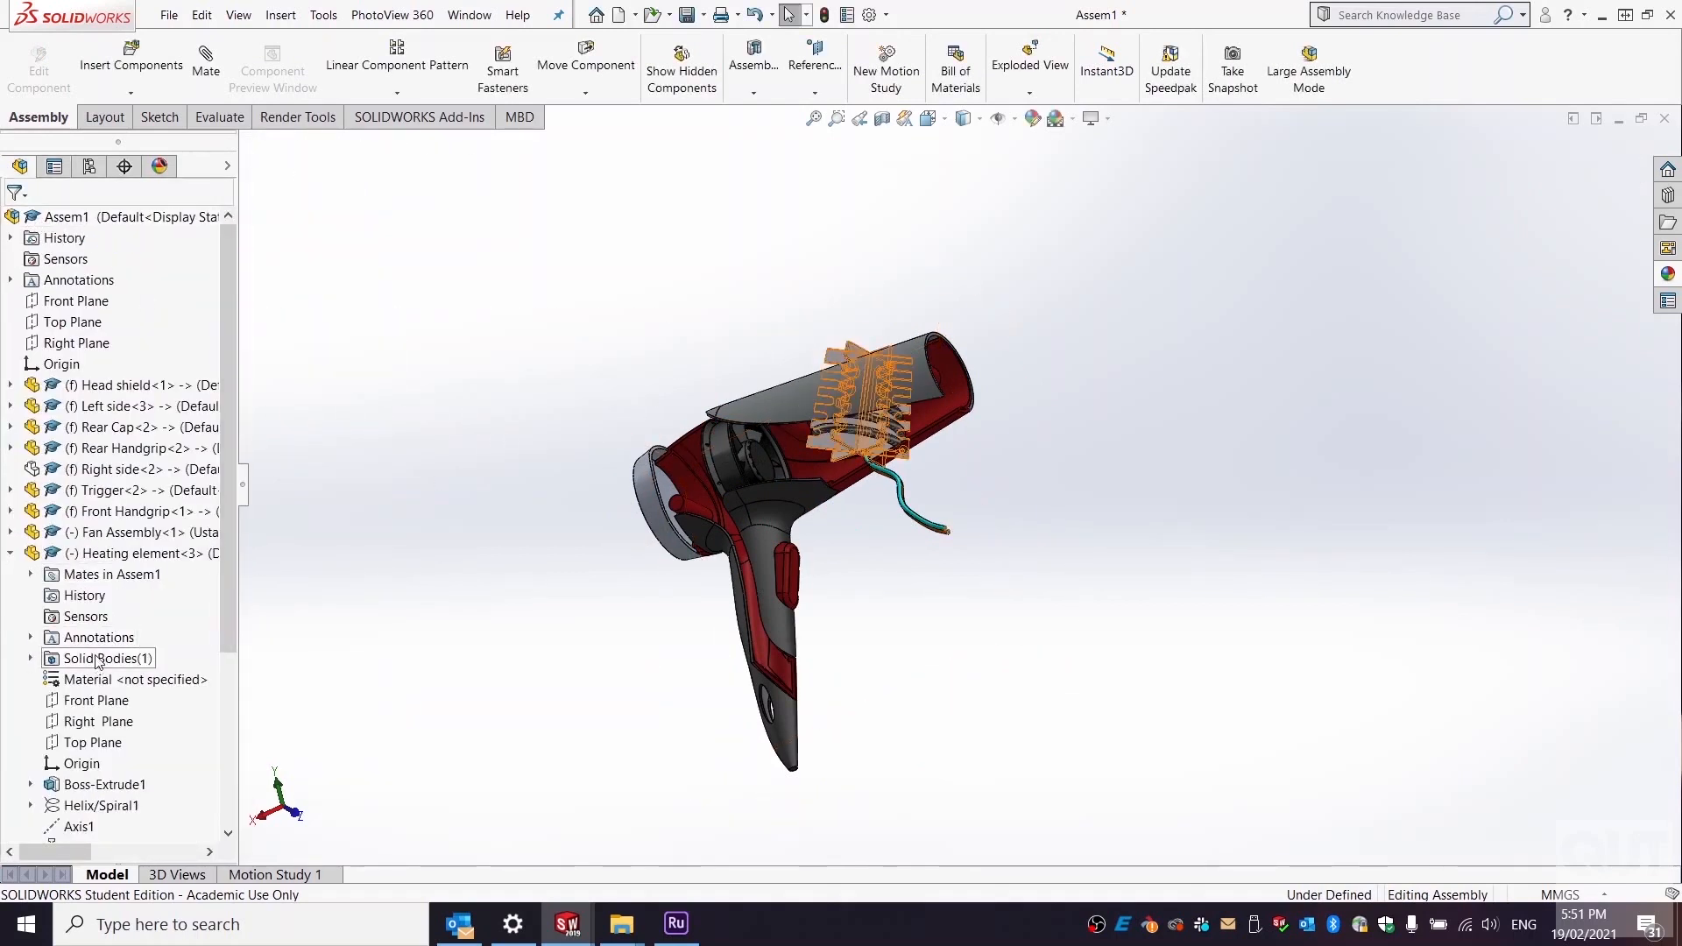
- Mate the heating element's Top Plane to the assembly's Top Plane at a distance of 10 mm, with the dimension flipped
{"action": "left_click", "coordinate": [88, 746]}
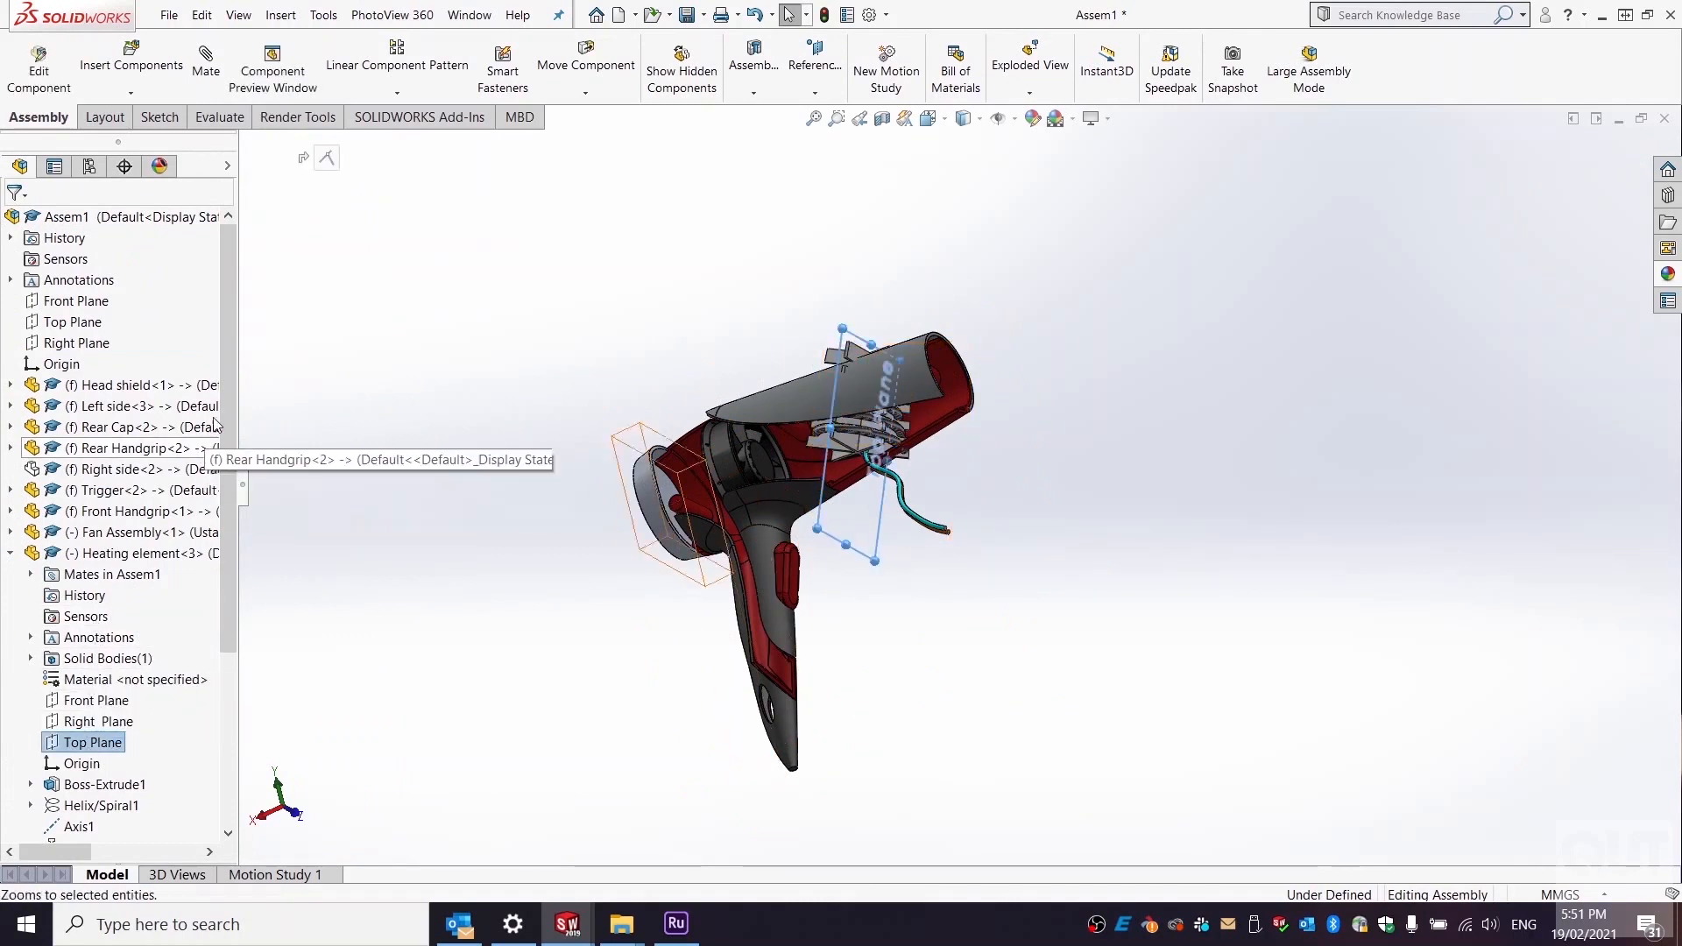
{"action": "left_click", "coordinate": [87, 325], "text": "ctrl"}
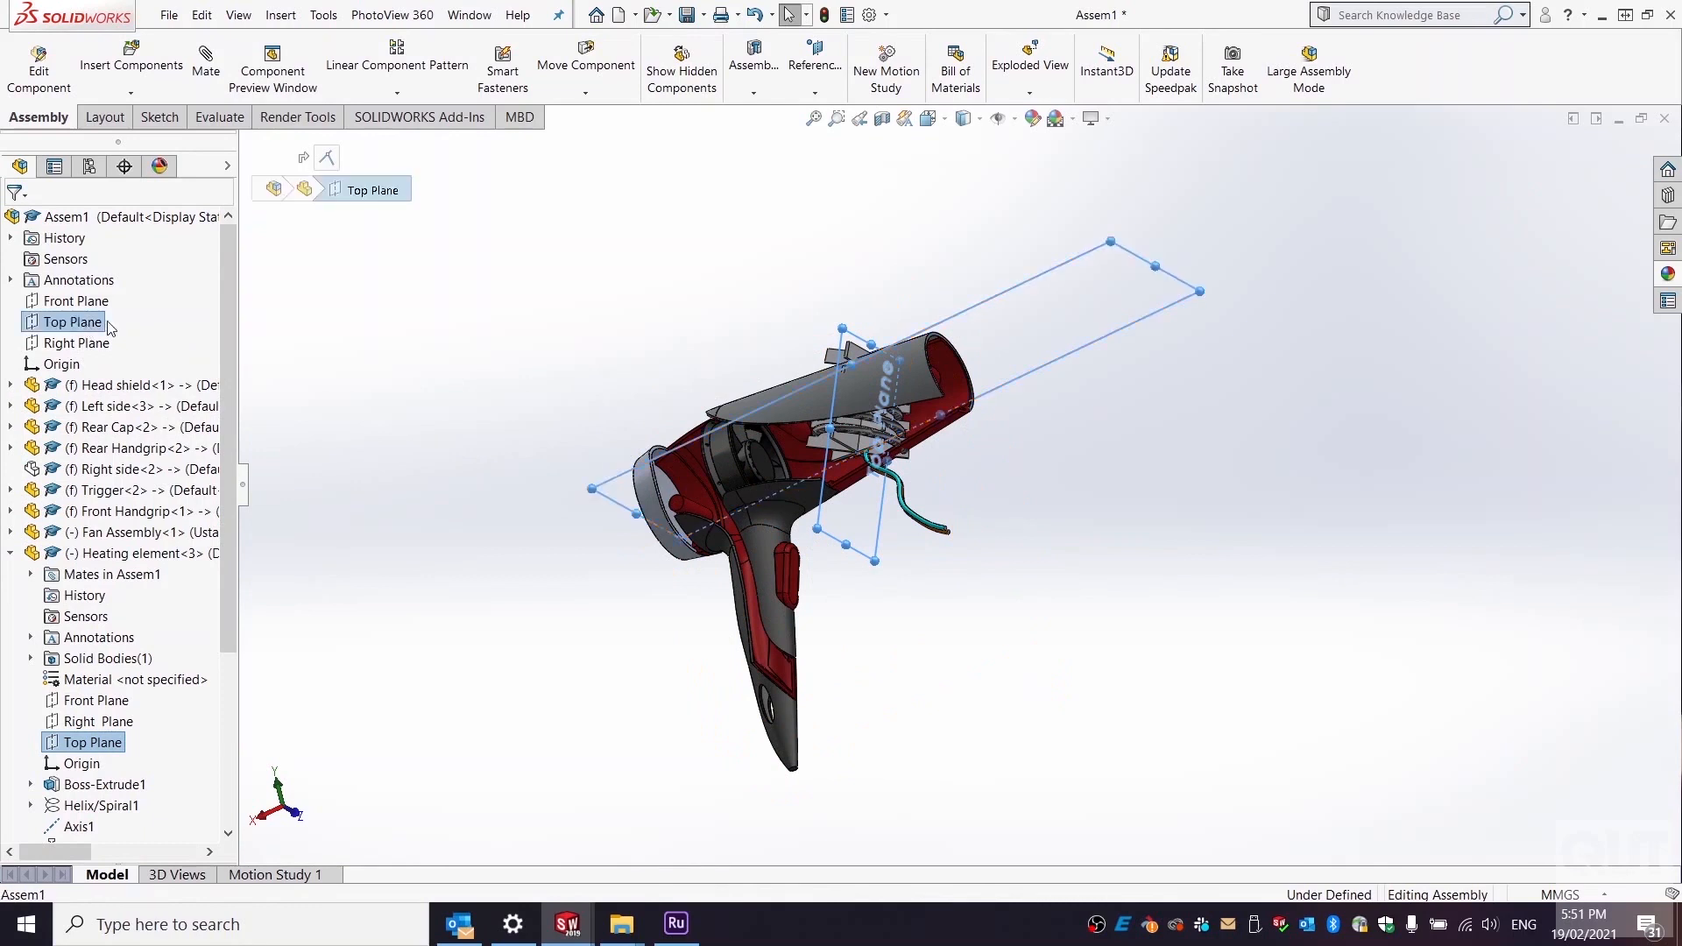
{"action": "left_click", "coordinate": [207, 70]}
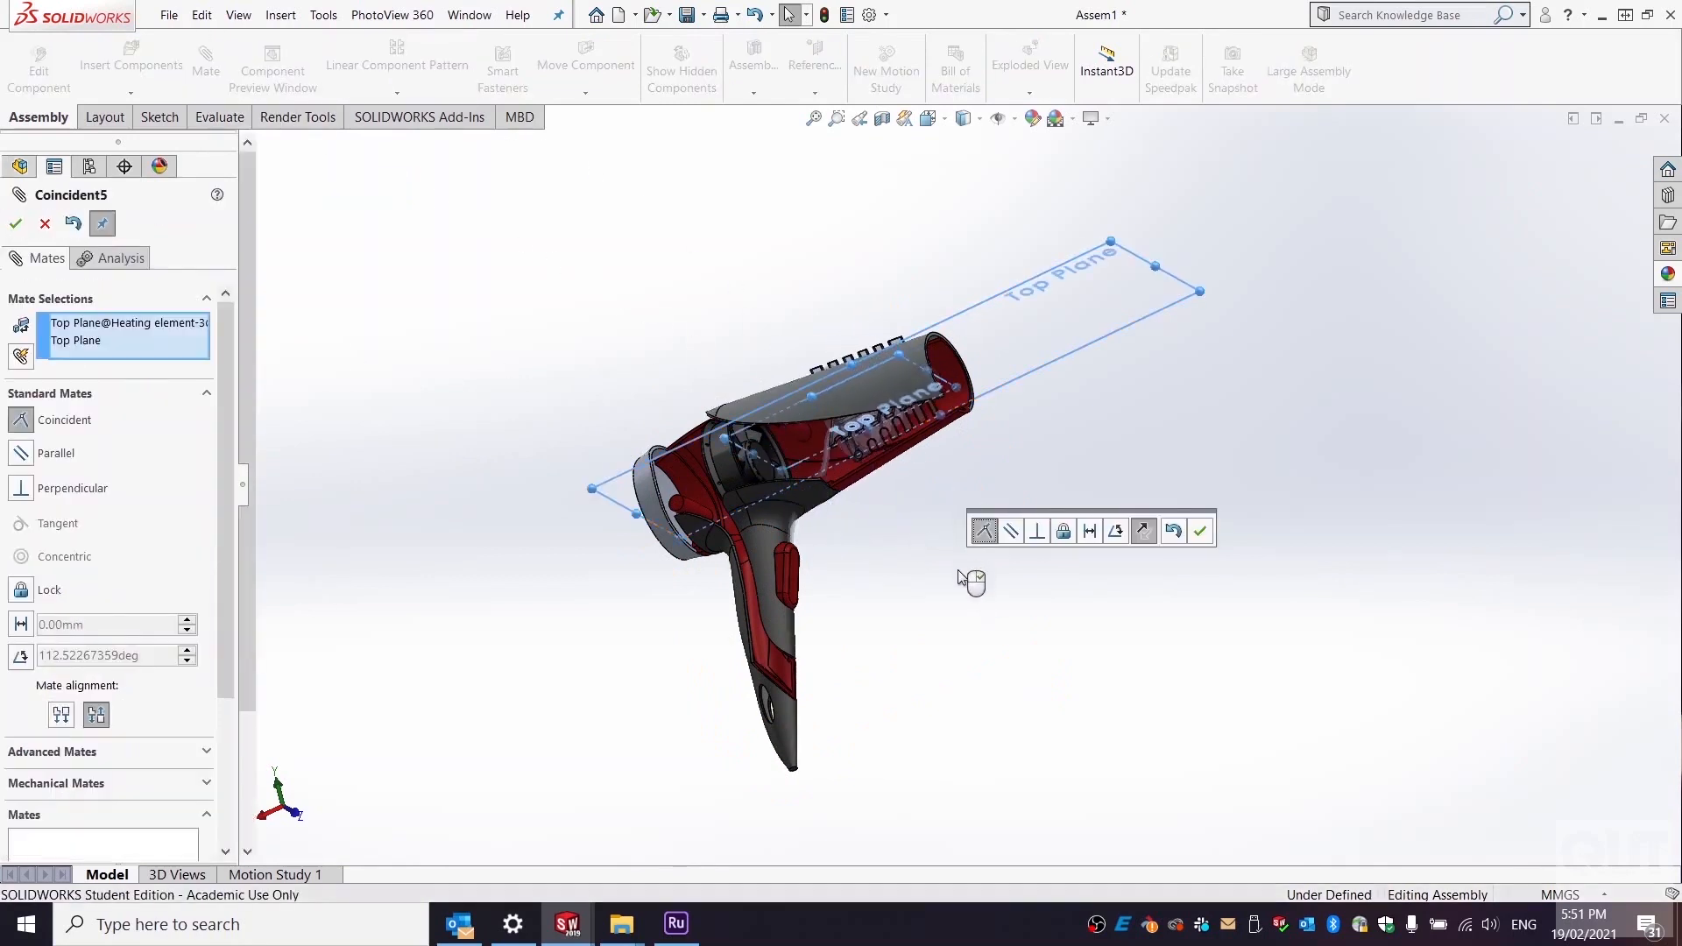
{"action": "middle_click_drag", "start_coordinate": [972, 582], "coordinate": [1007, 624]}
{"action": "scroll", "coordinate": [909, 429], "scroll_direction": "down", "scroll_amount": 2}
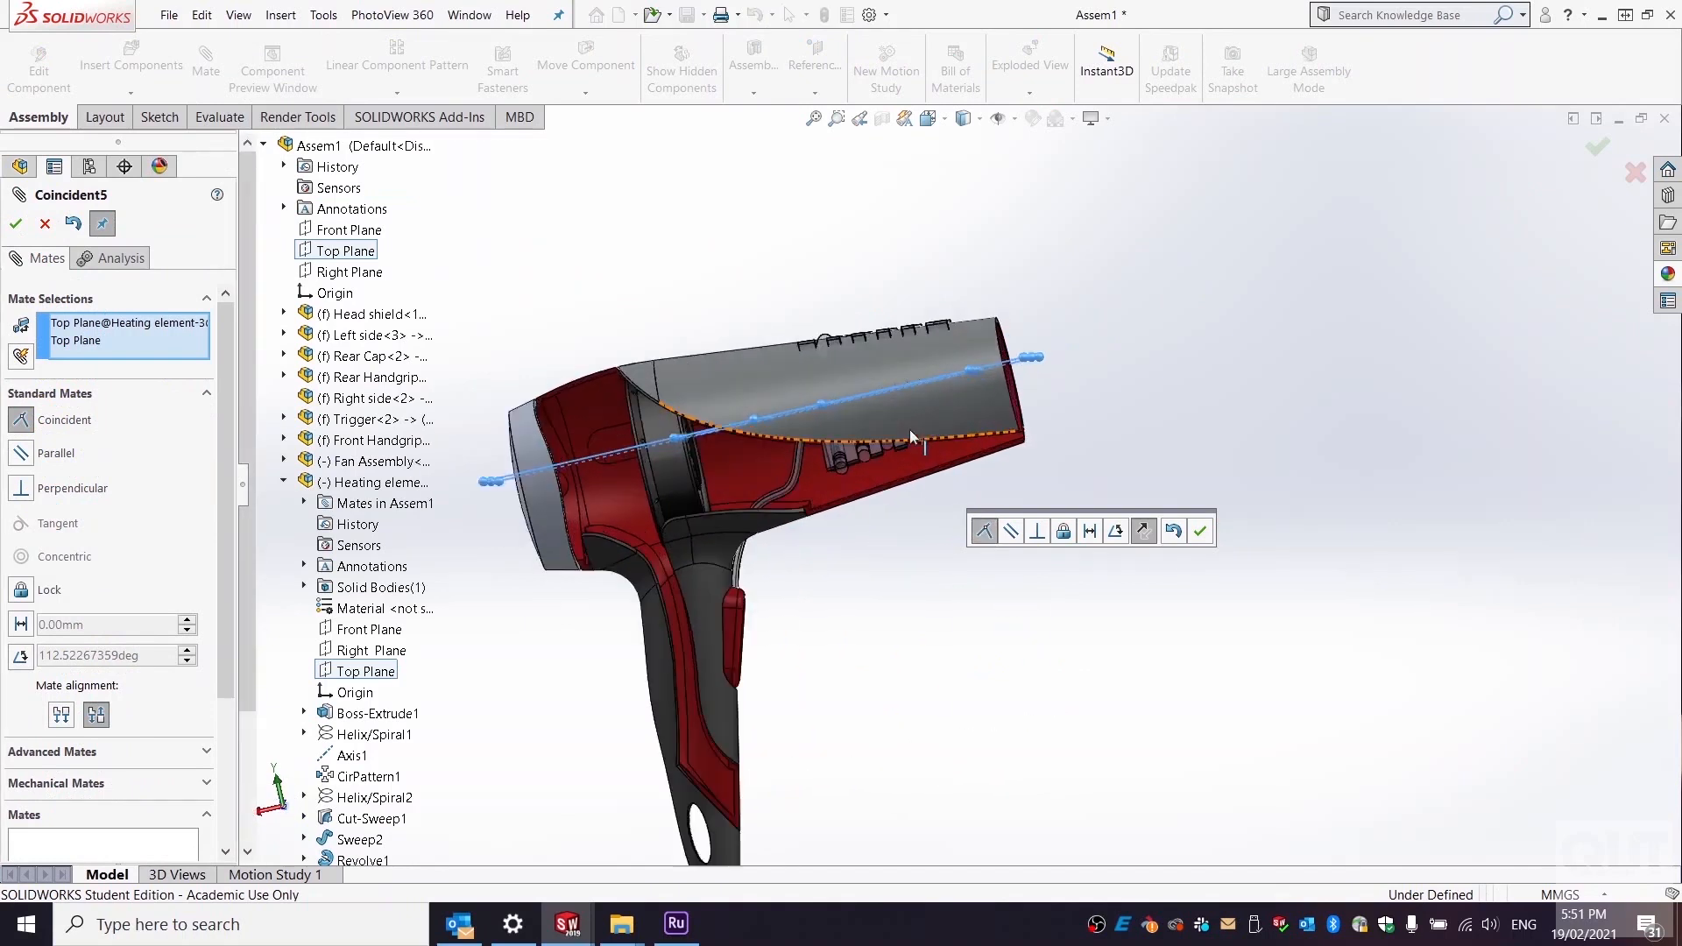
{"action": "scroll", "coordinate": [909, 429], "scroll_direction": "down", "scroll_amount": 3}
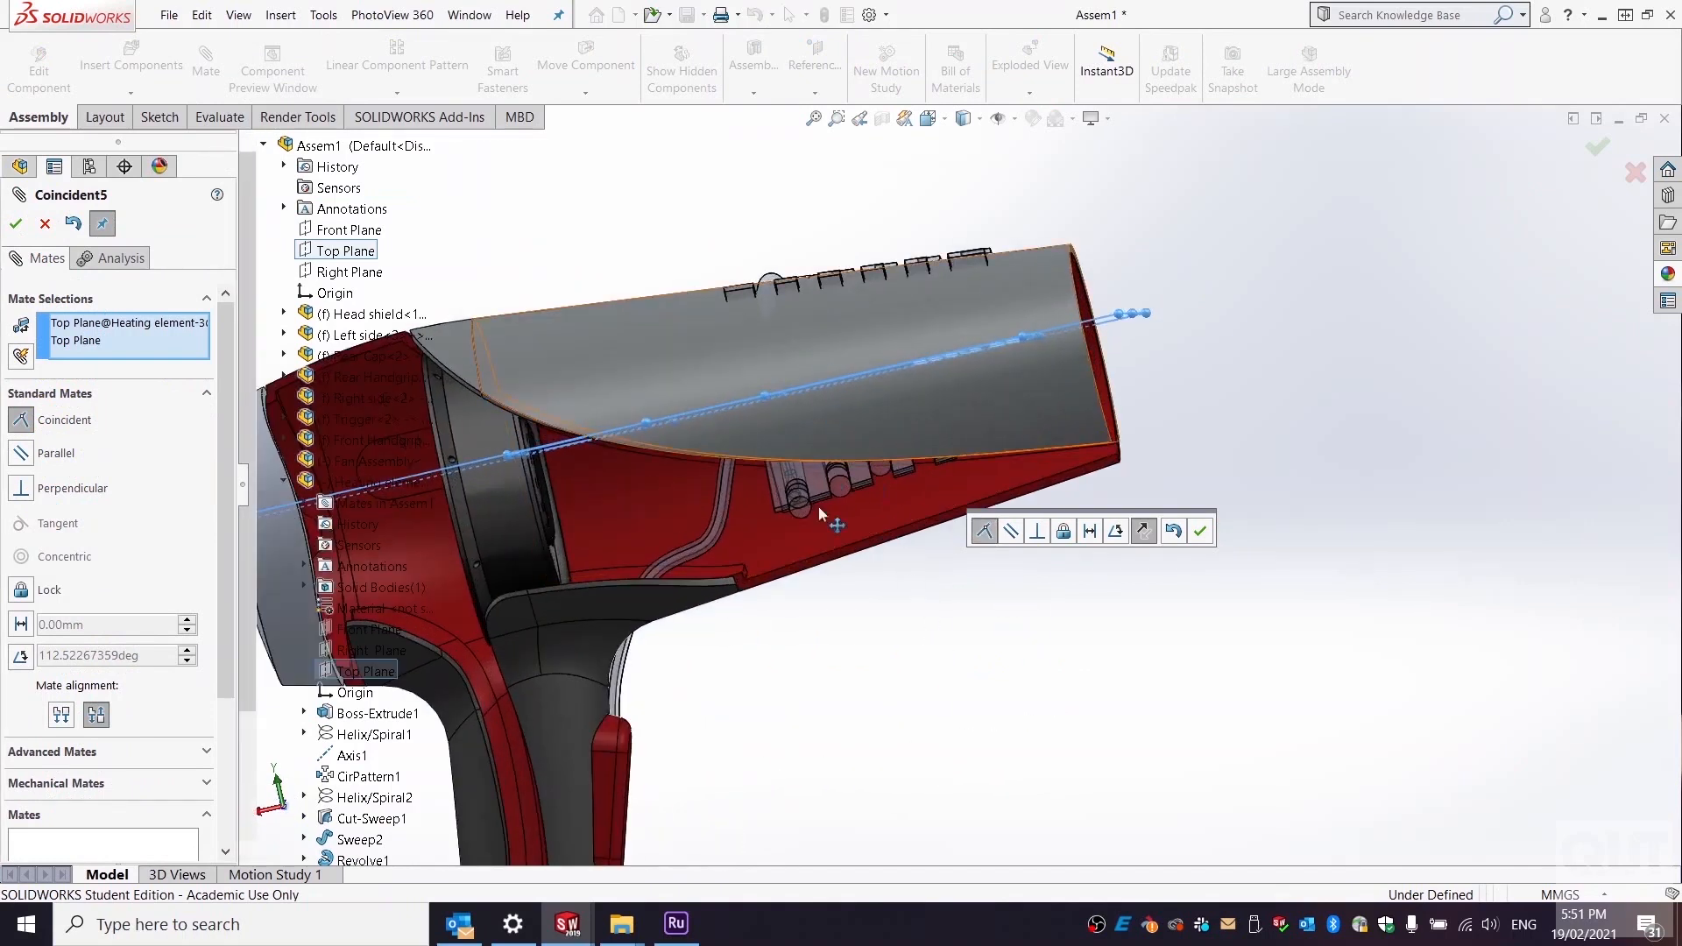
{"action": "middle_click_drag", "start_coordinate": [919, 645], "coordinate": [900, 597]}
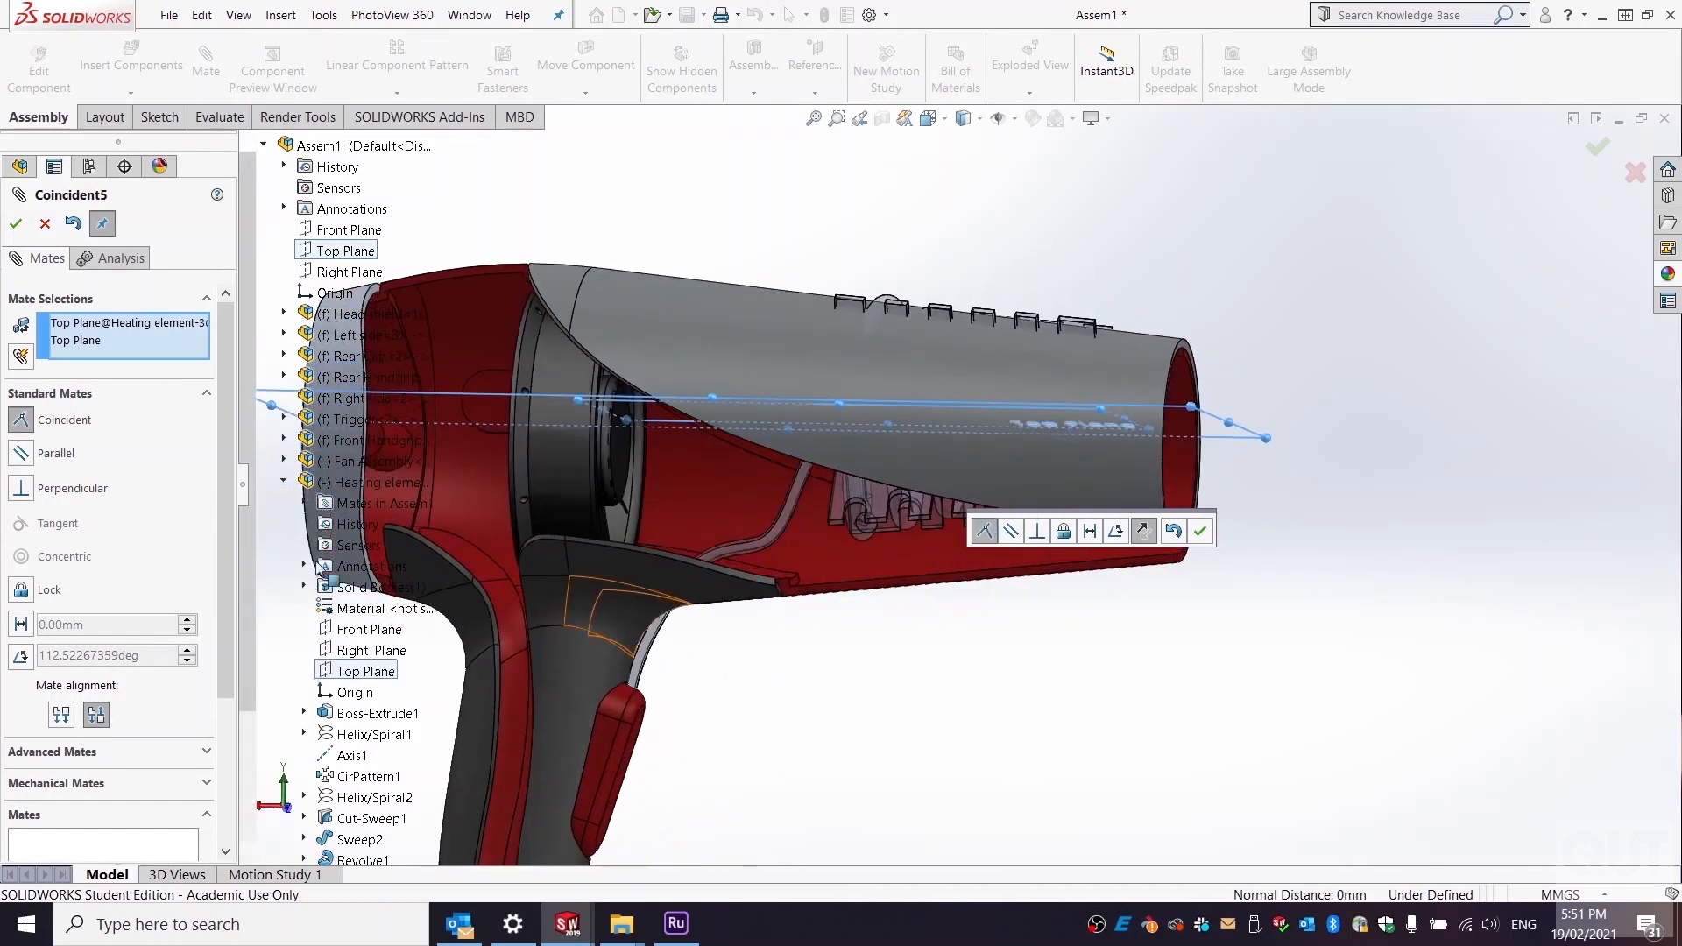
{"action": "left_click", "coordinate": [21, 625]}
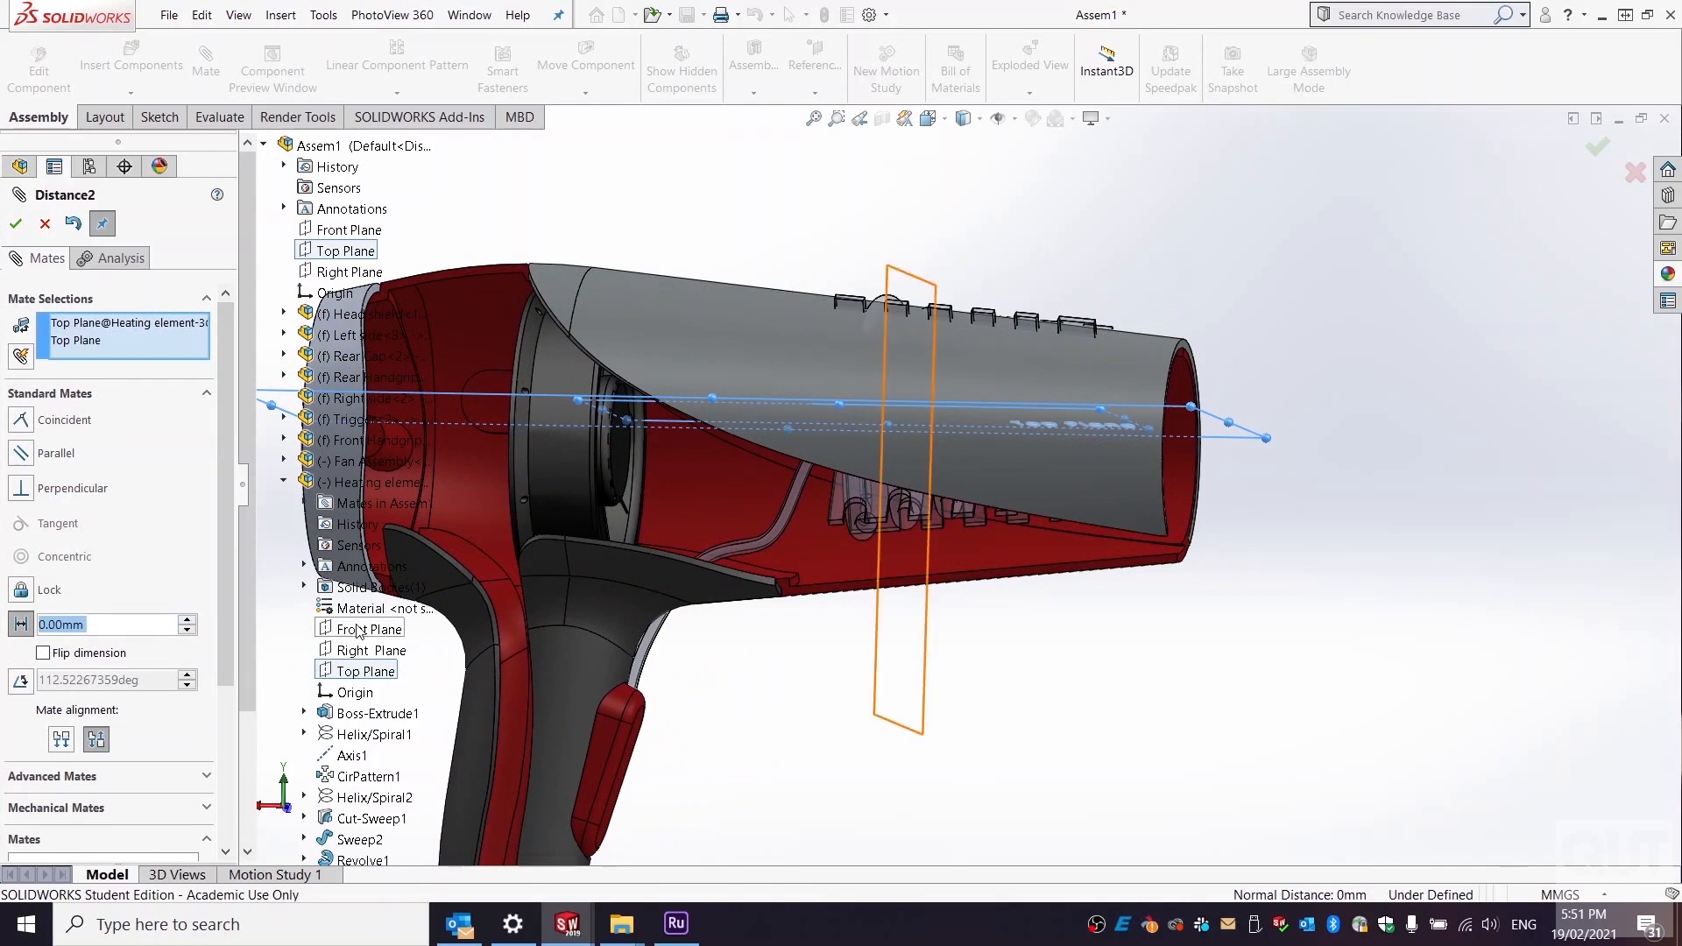
{"action": "type", "text": "10"}
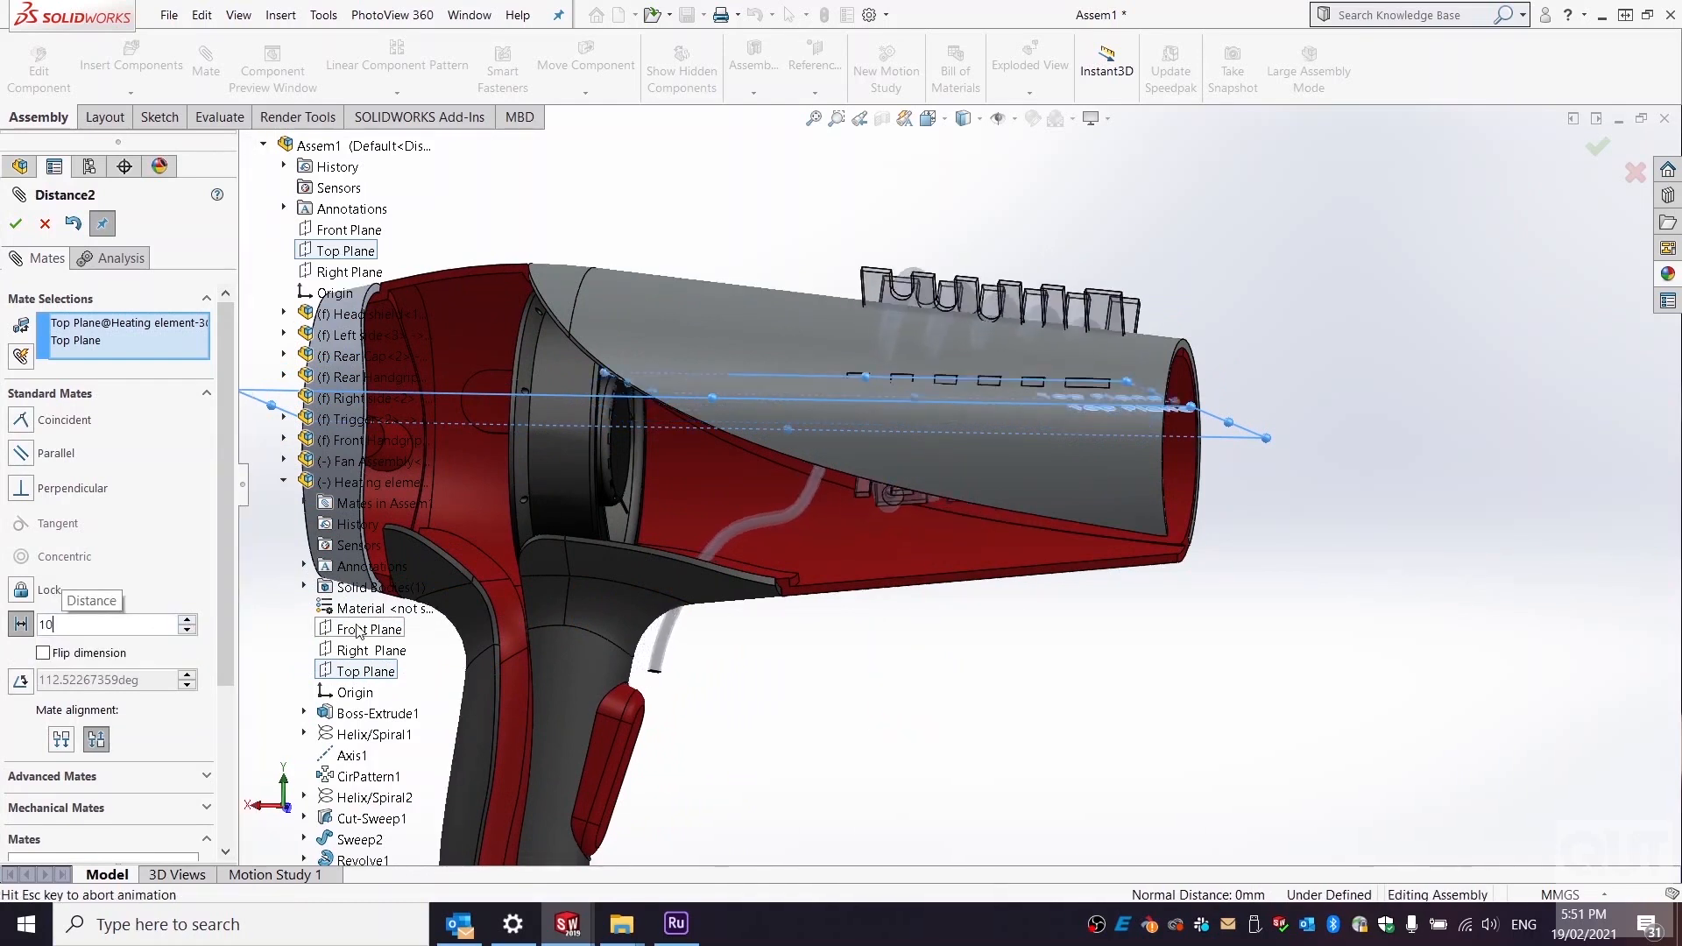
{"action": "key", "text": "Return"}
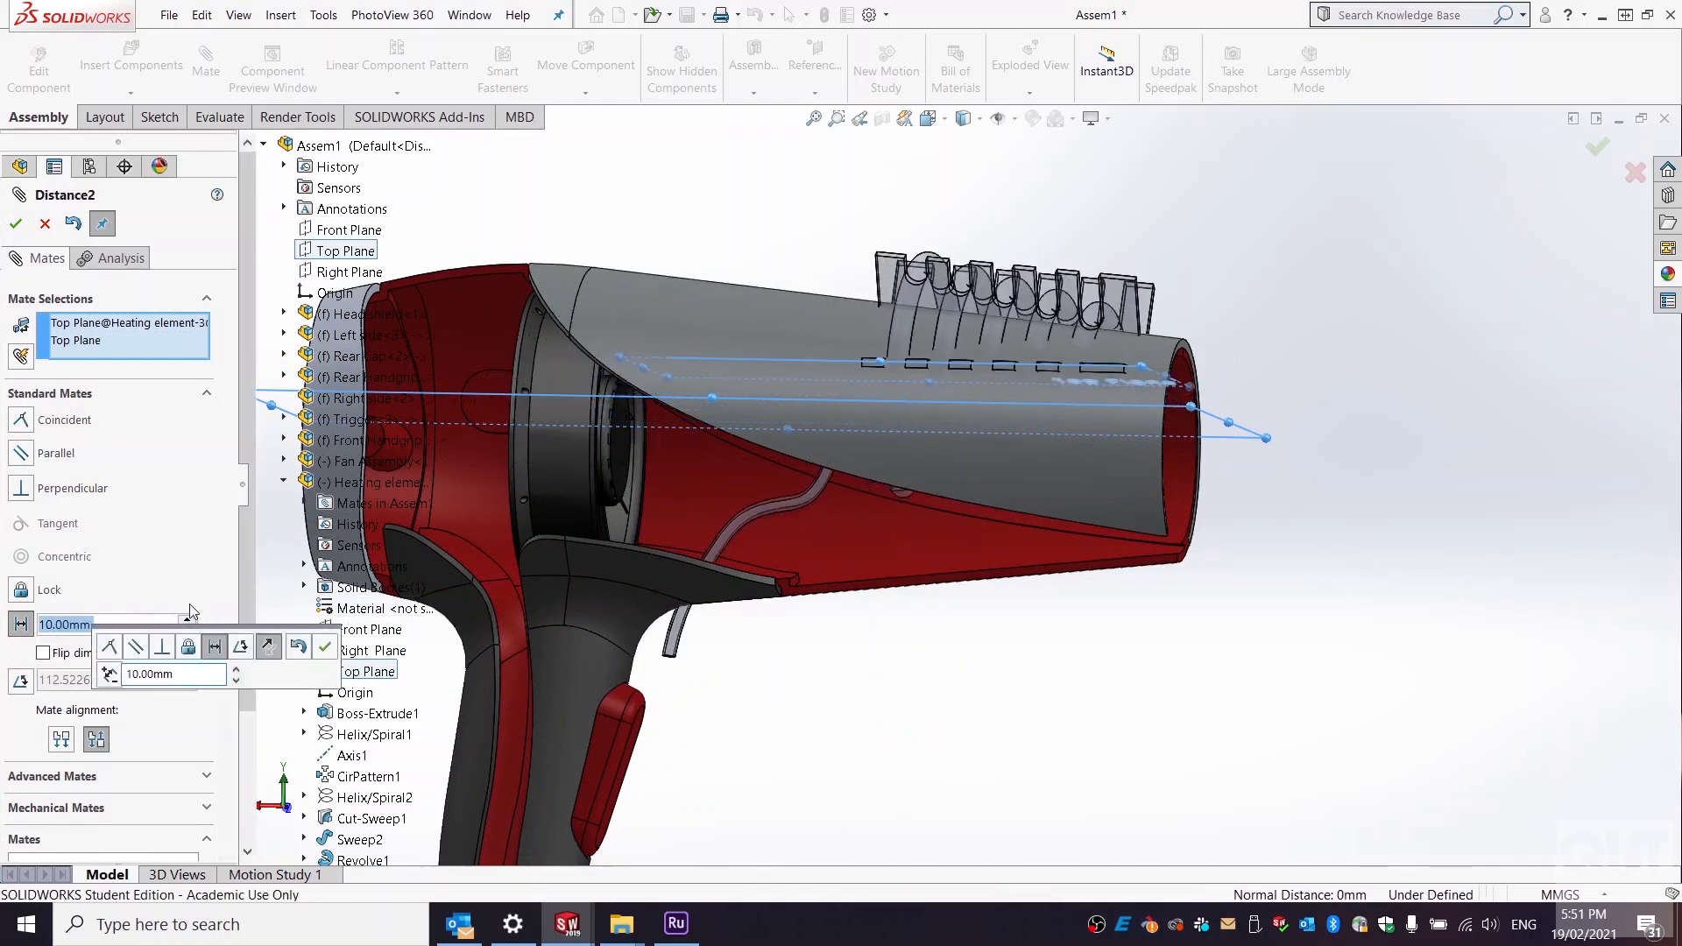
{"action": "left_click", "coordinate": [43, 653]}
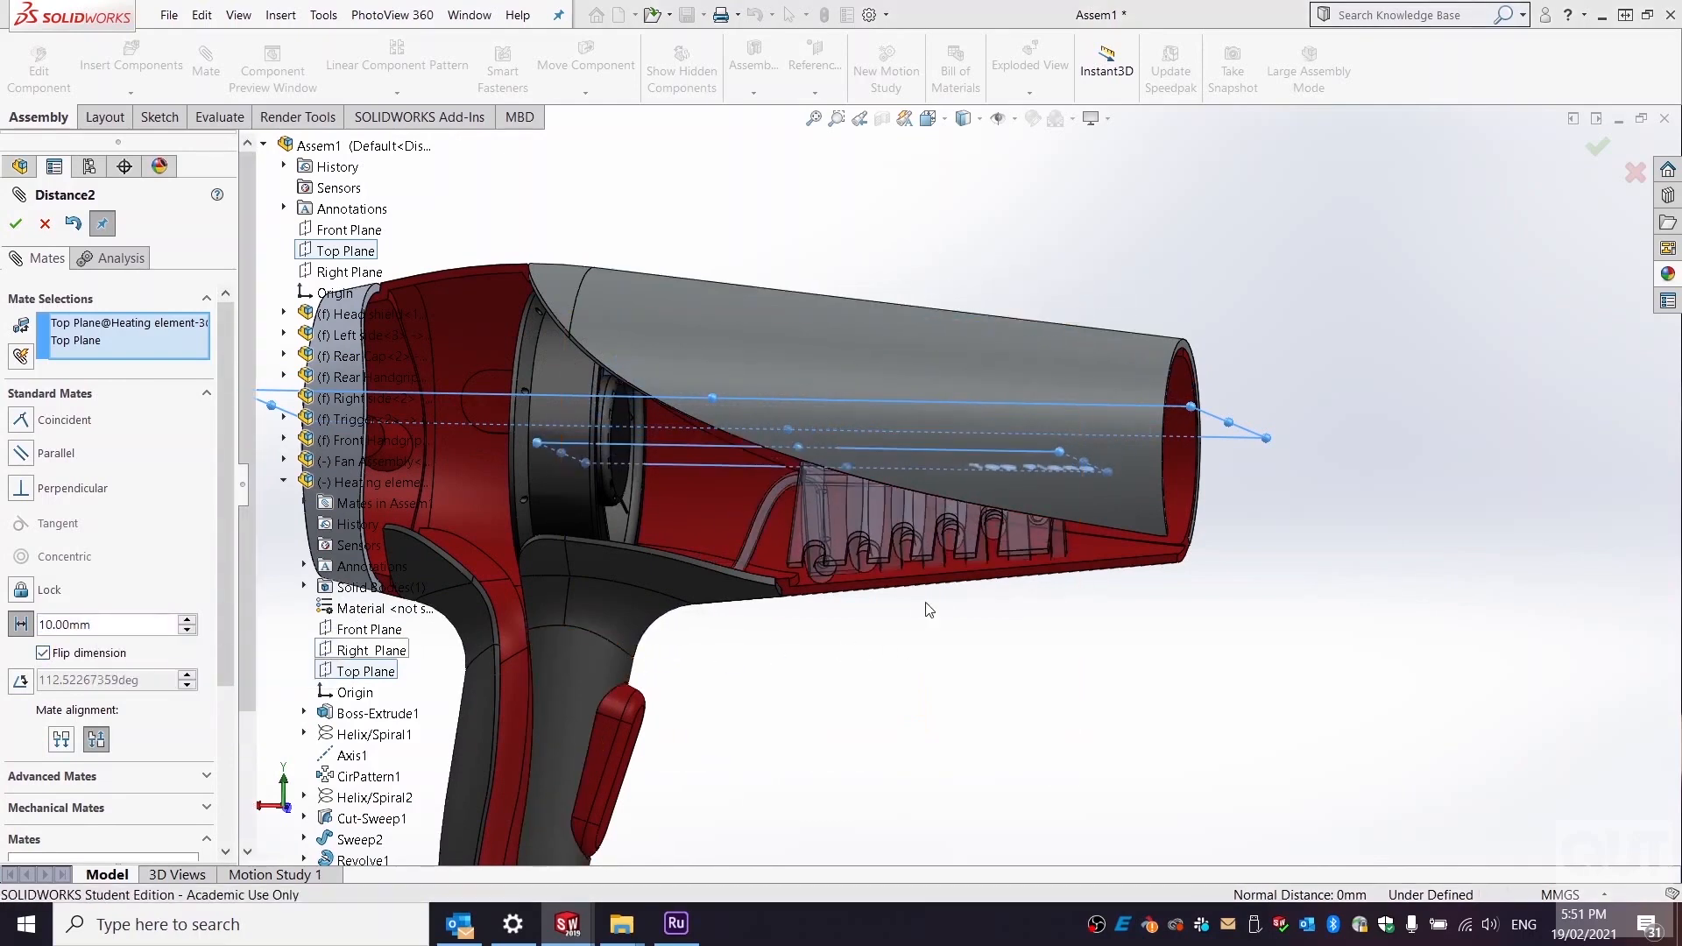
- Set the distance between the two Top Planes to 8 mm and accept the mate
{"action": "middle_click_drag", "start_coordinate": [928, 610], "coordinate": [764, 594]}
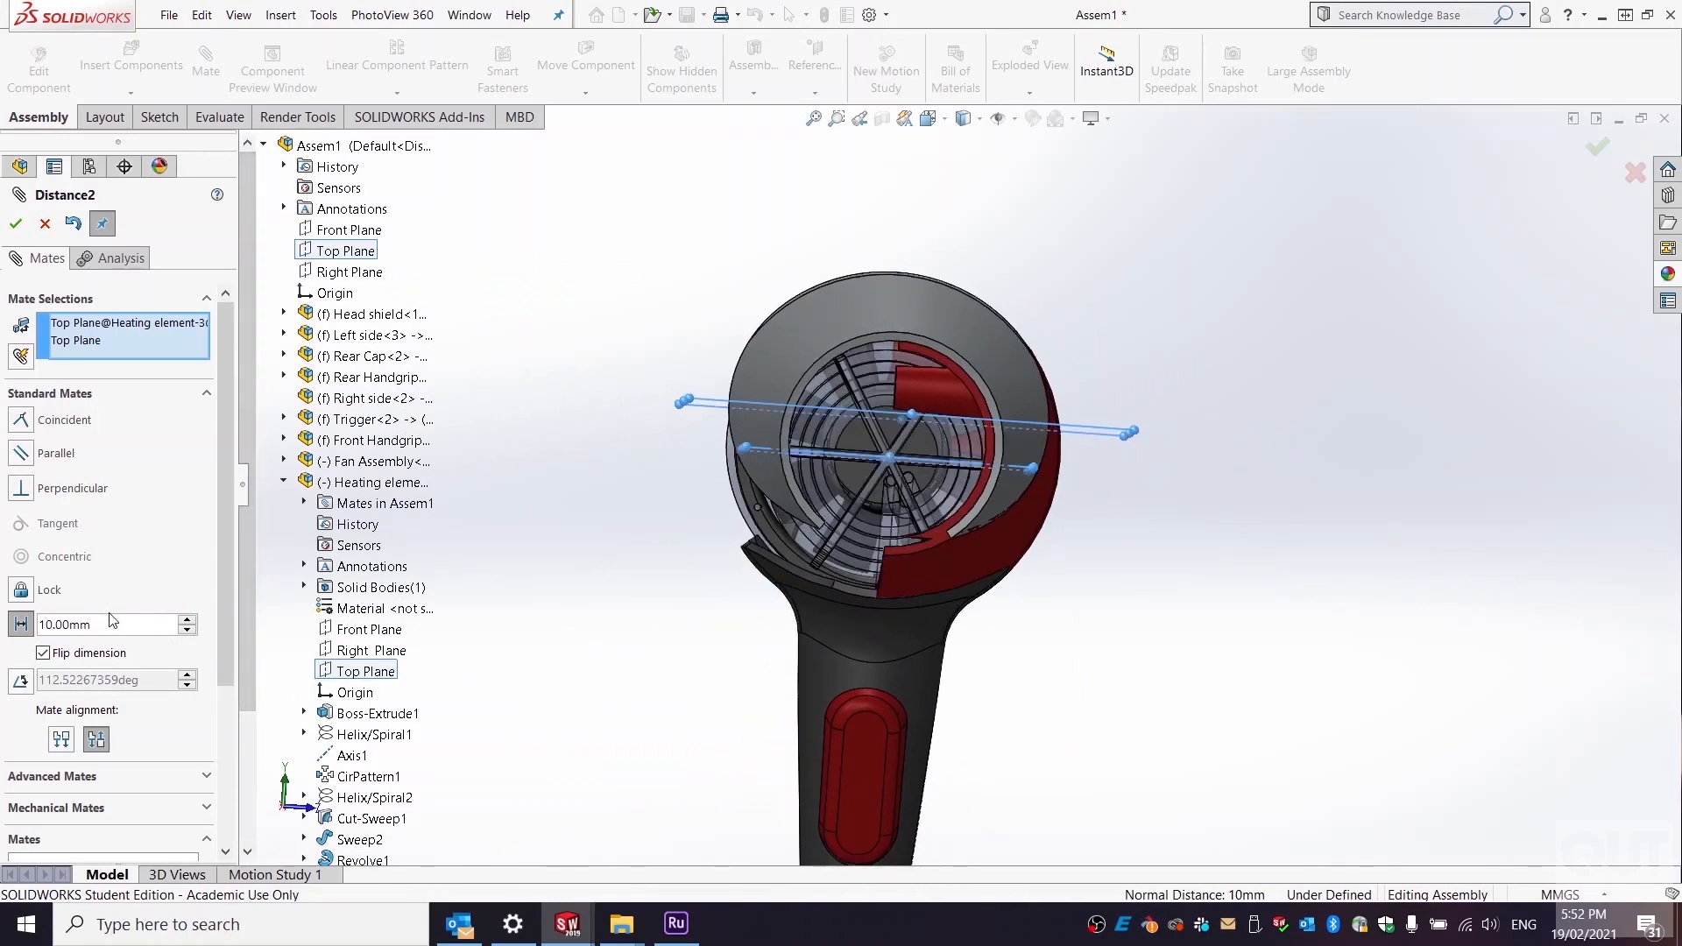
{"action": "left_click_drag", "start_coordinate": [103, 625], "coordinate": [2, 622]}
{"action": "type", "text": "8"}
{"action": "key", "text": "Return"}
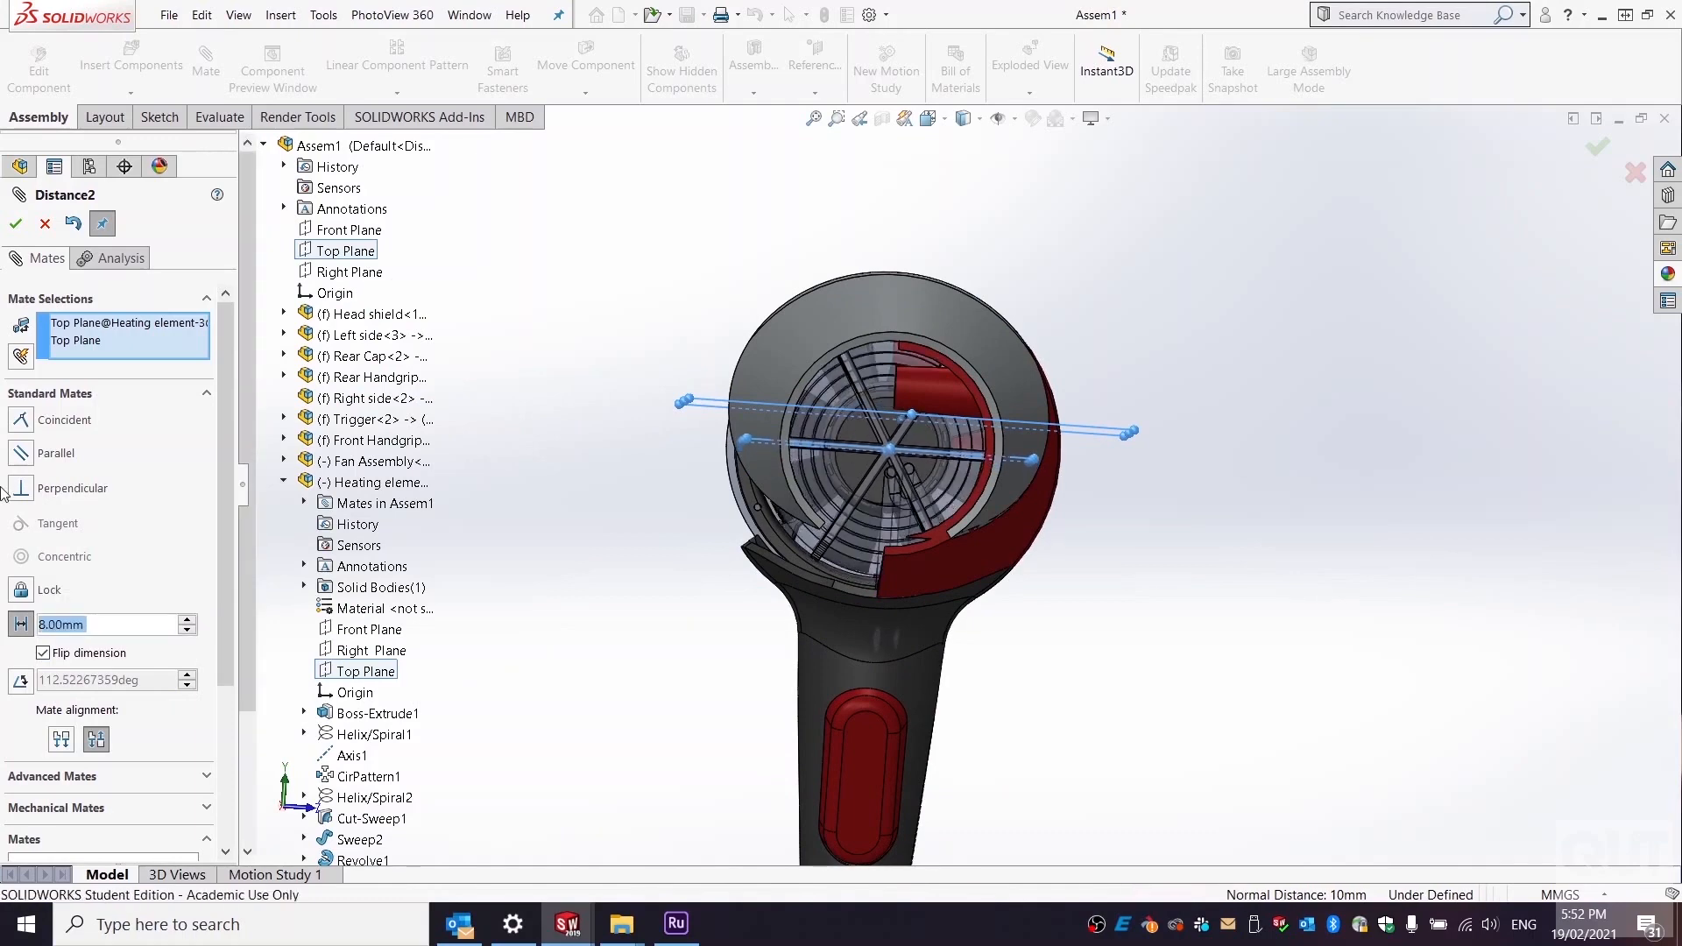
{"action": "left_click", "coordinate": [18, 223]}
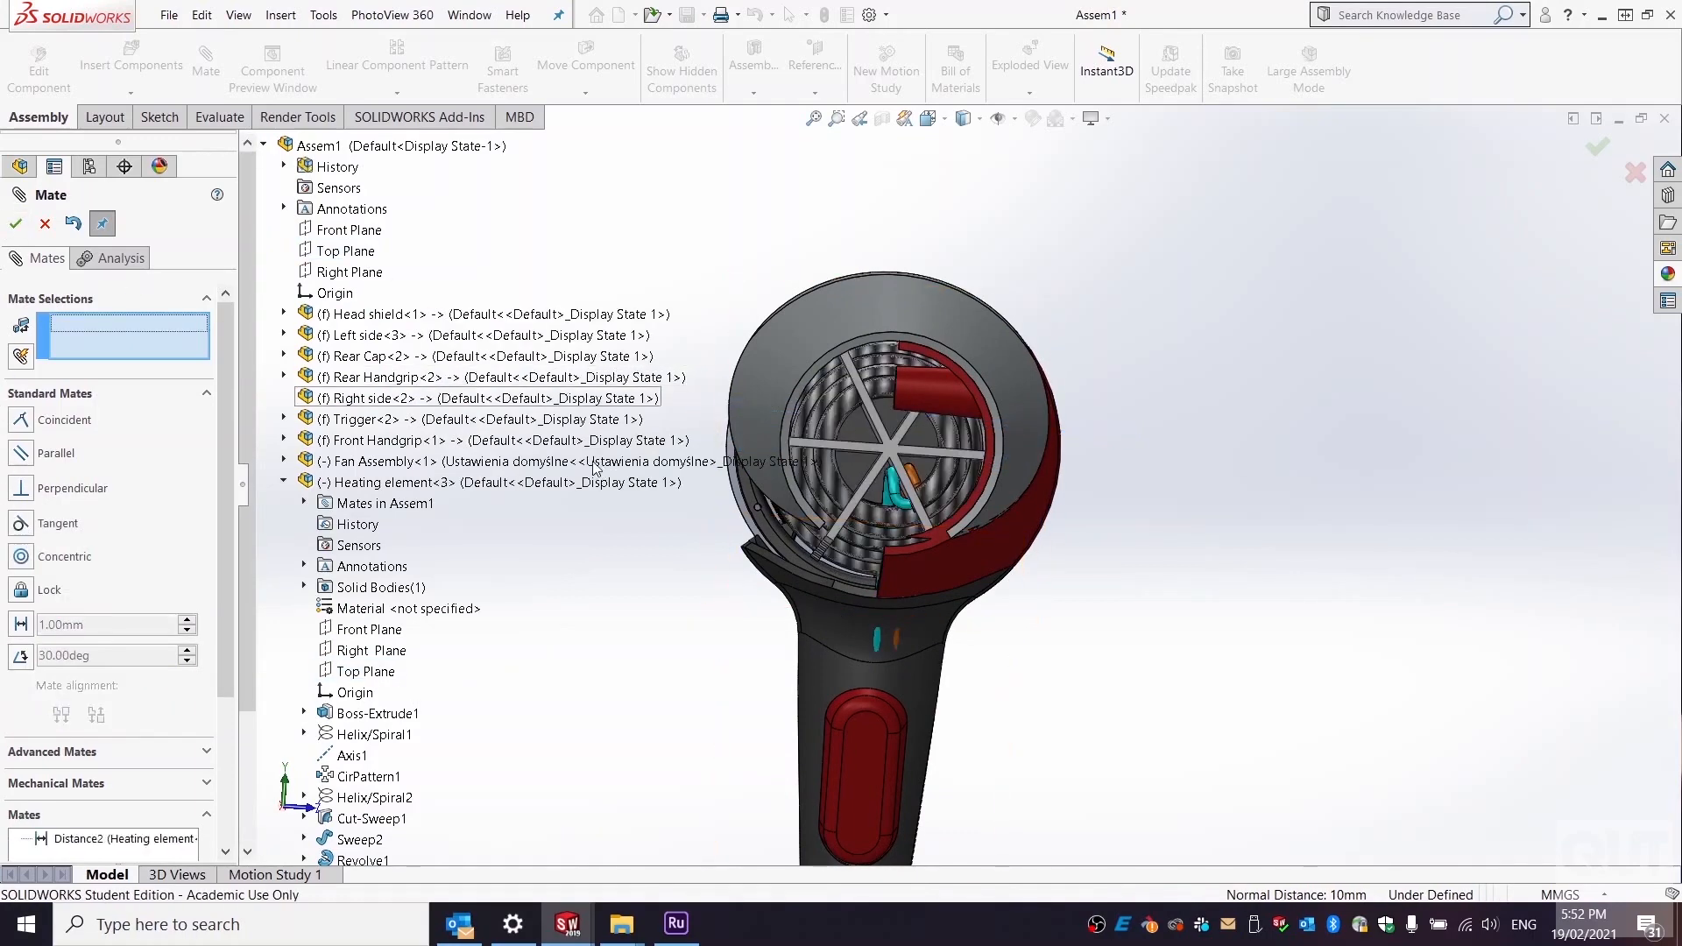
- Slide the heating element along the nozzle towards the fan and examine its fit inside the housing
{"action": "middle_click_drag", "start_coordinate": [595, 469], "coordinate": [920, 451]}
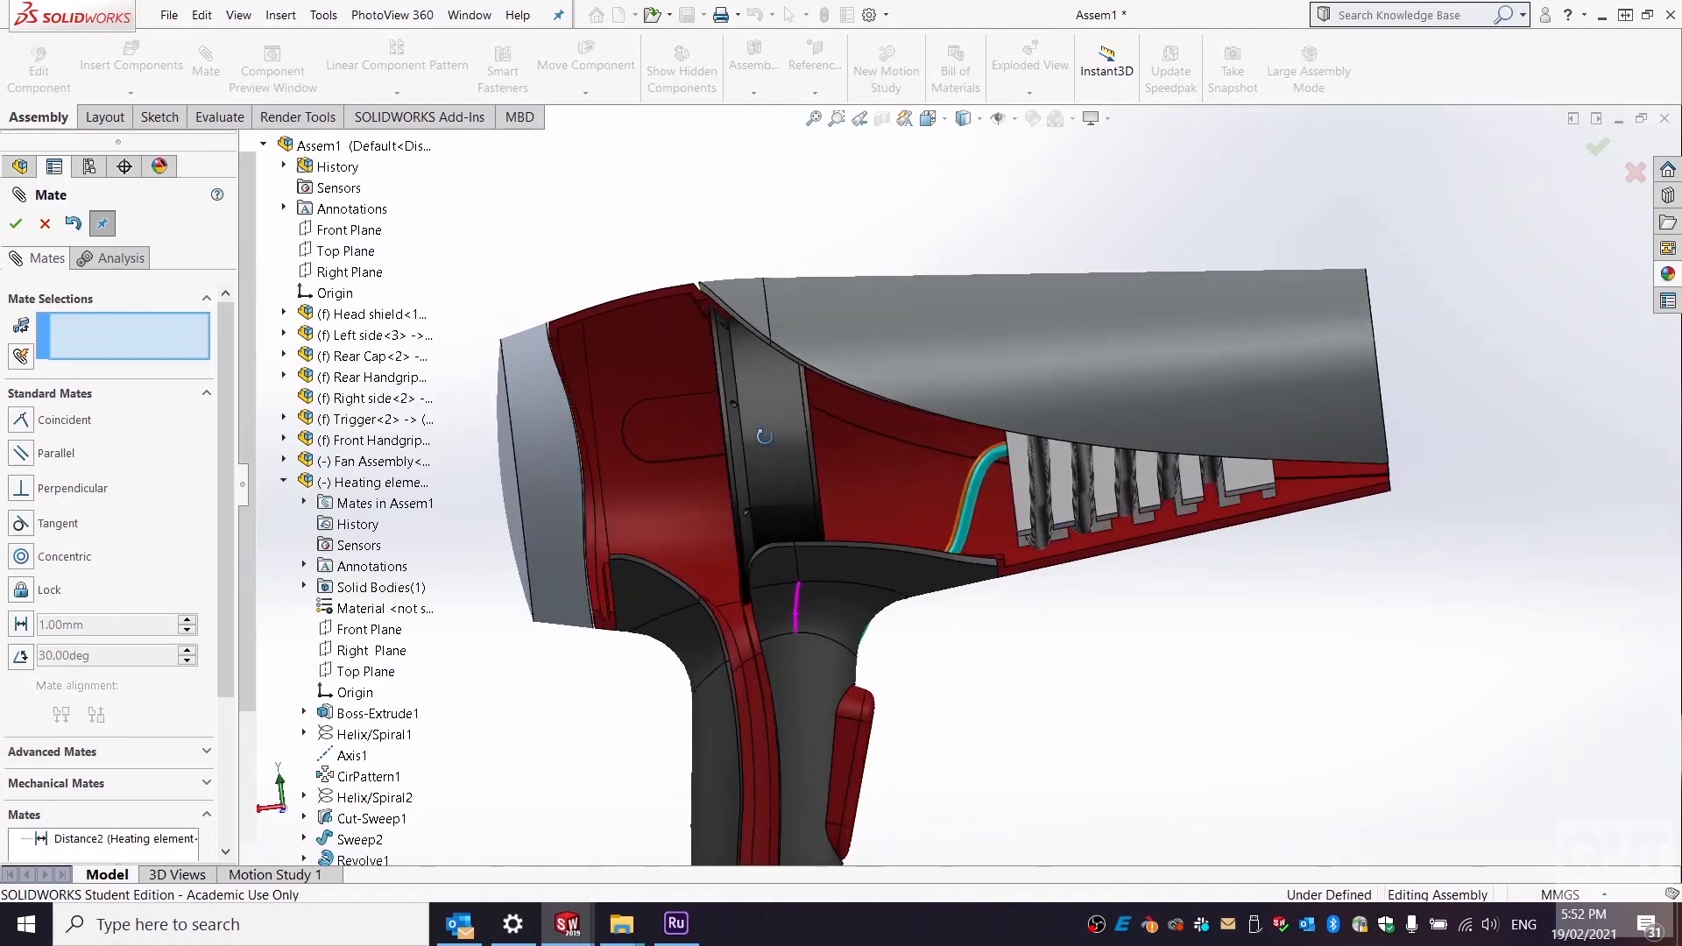
{"action": "left_click_drag", "start_coordinate": [1063, 468], "coordinate": [921, 523]}
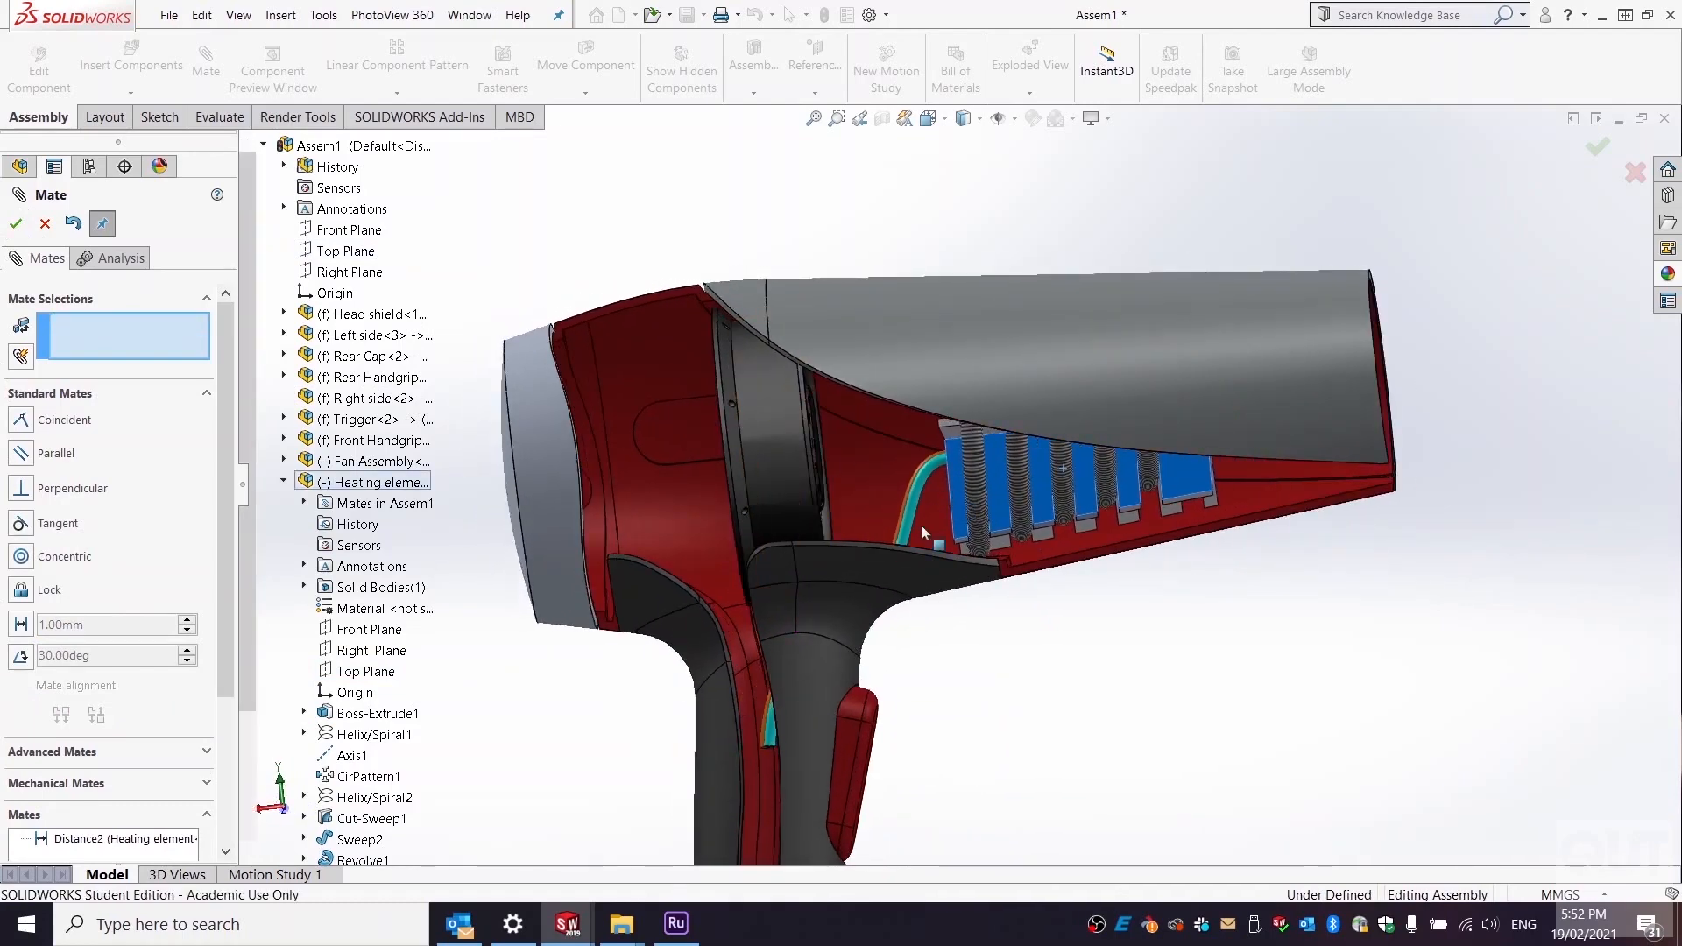
{"action": "middle_click_drag", "start_coordinate": [935, 681], "coordinate": [807, 706]}
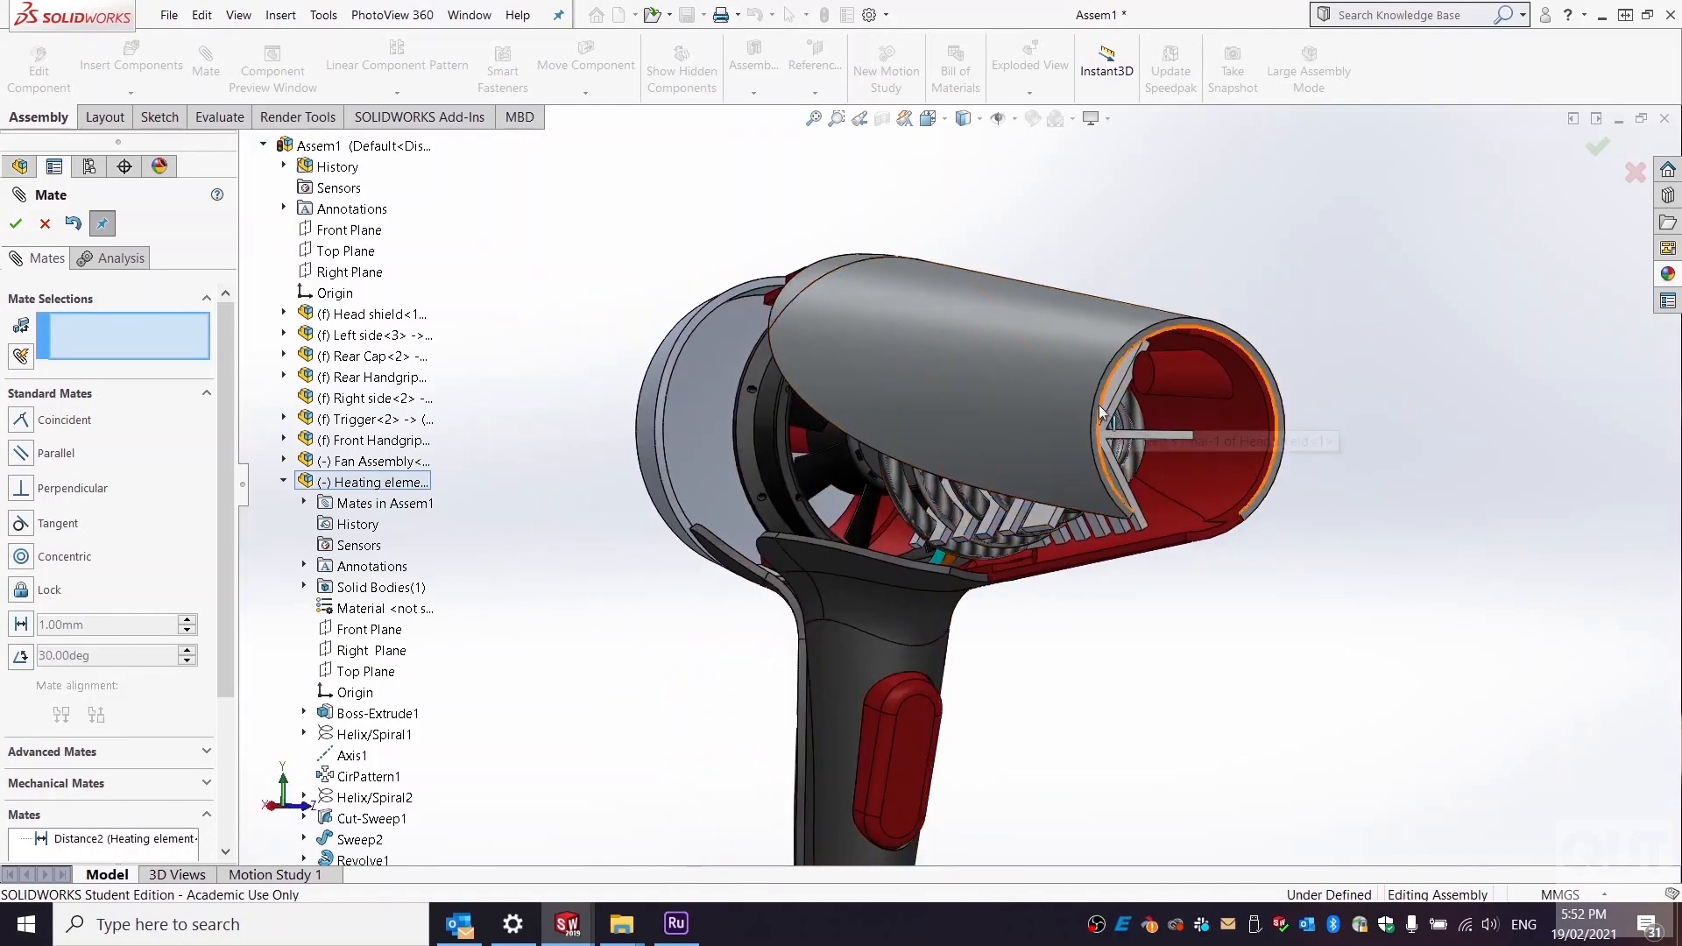
{"action": "middle_click_drag", "start_coordinate": [989, 480], "coordinate": [876, 456]}
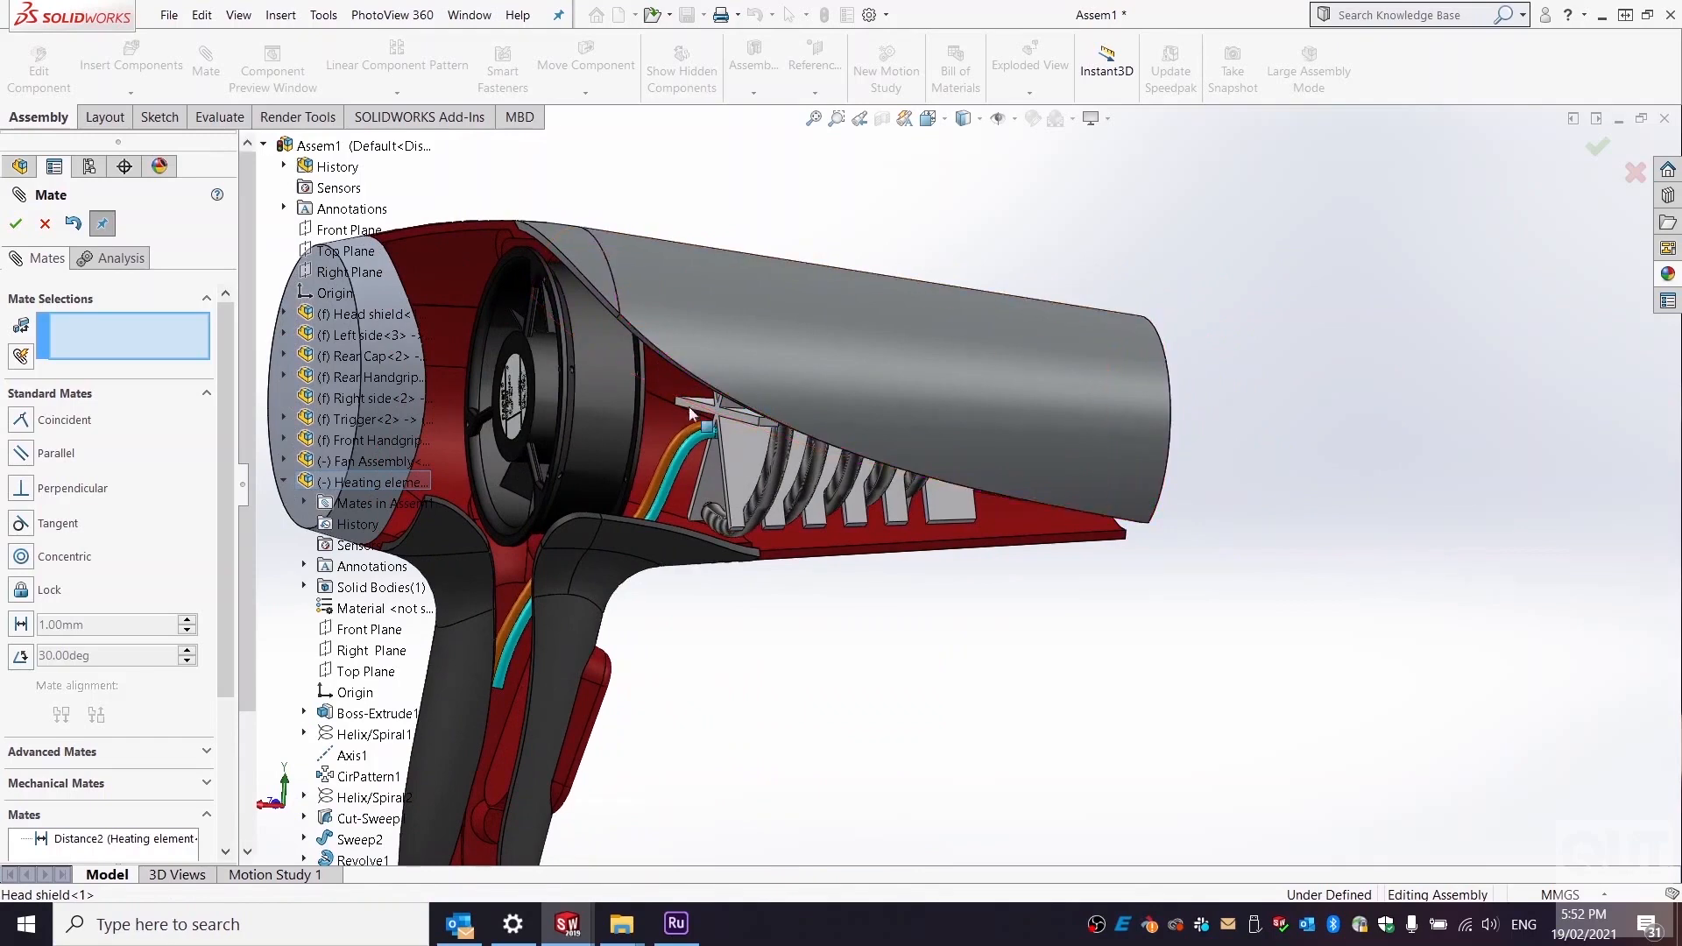
- Add a 30 mm distance mate between the heating element's fan-side end face and the fan's hub face, with the dimension unflipped
{"action": "scroll", "coordinate": [723, 417], "scroll_direction": "up", "scroll_amount": 5}
{"action": "left_click", "coordinate": [770, 412]}
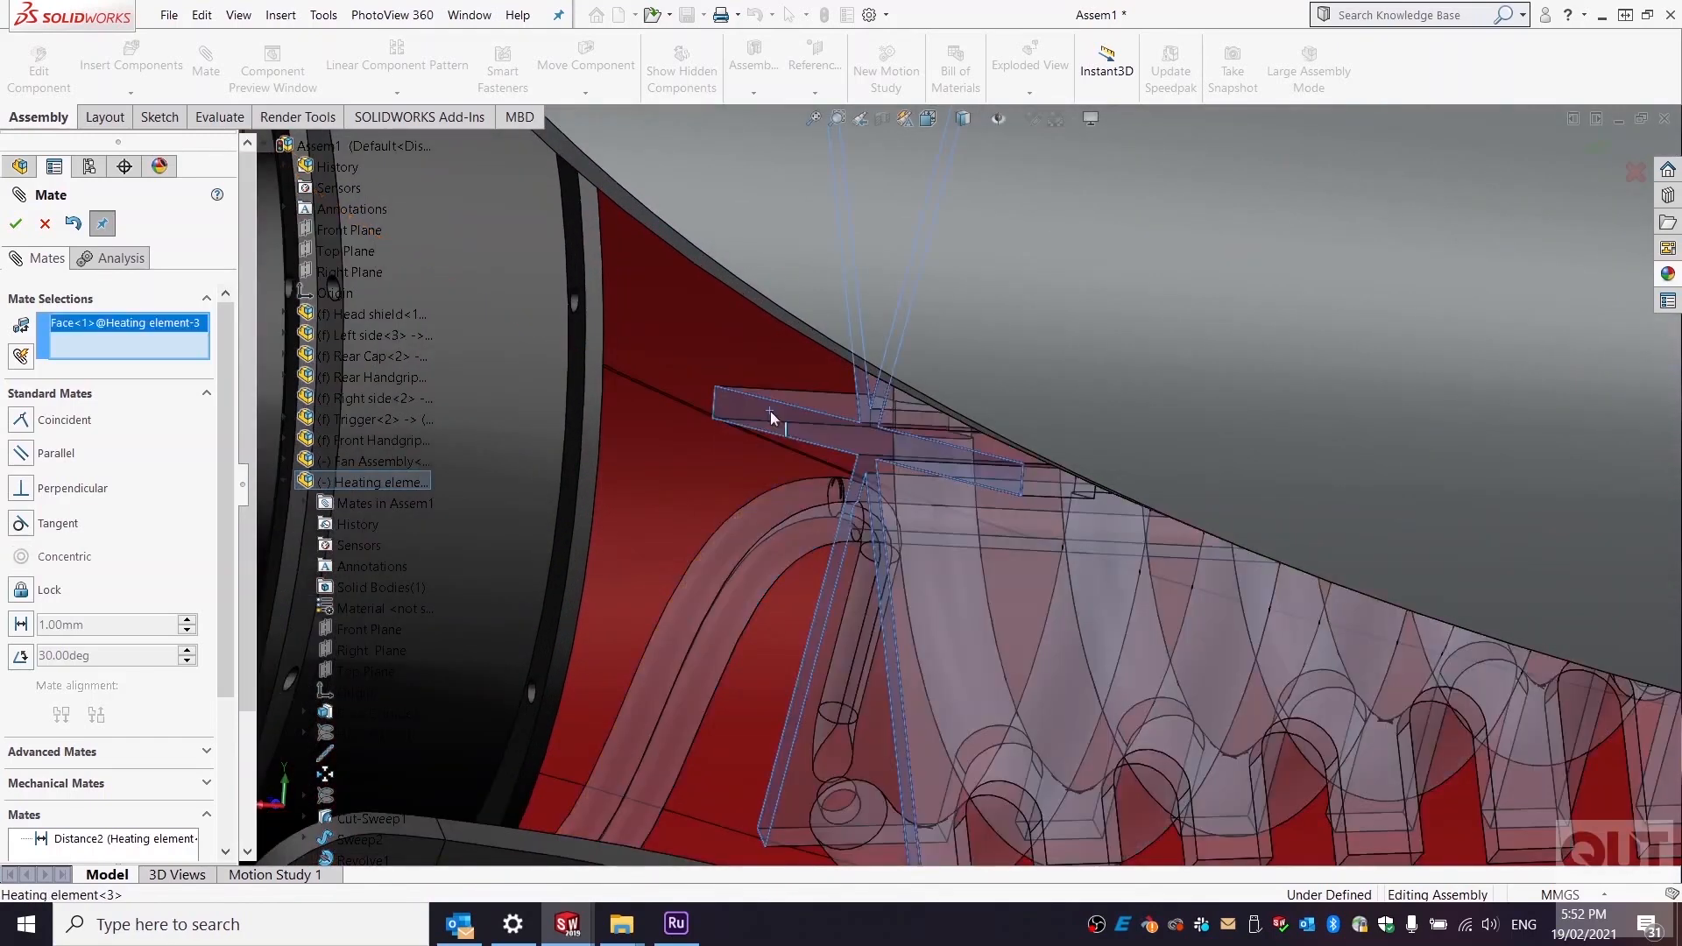
{"action": "scroll", "coordinate": [804, 464], "scroll_direction": "up", "scroll_amount": 3}
{"action": "middle_click_drag", "start_coordinate": [805, 474], "coordinate": [553, 474]}
{"action": "left_click", "coordinate": [443, 443]}
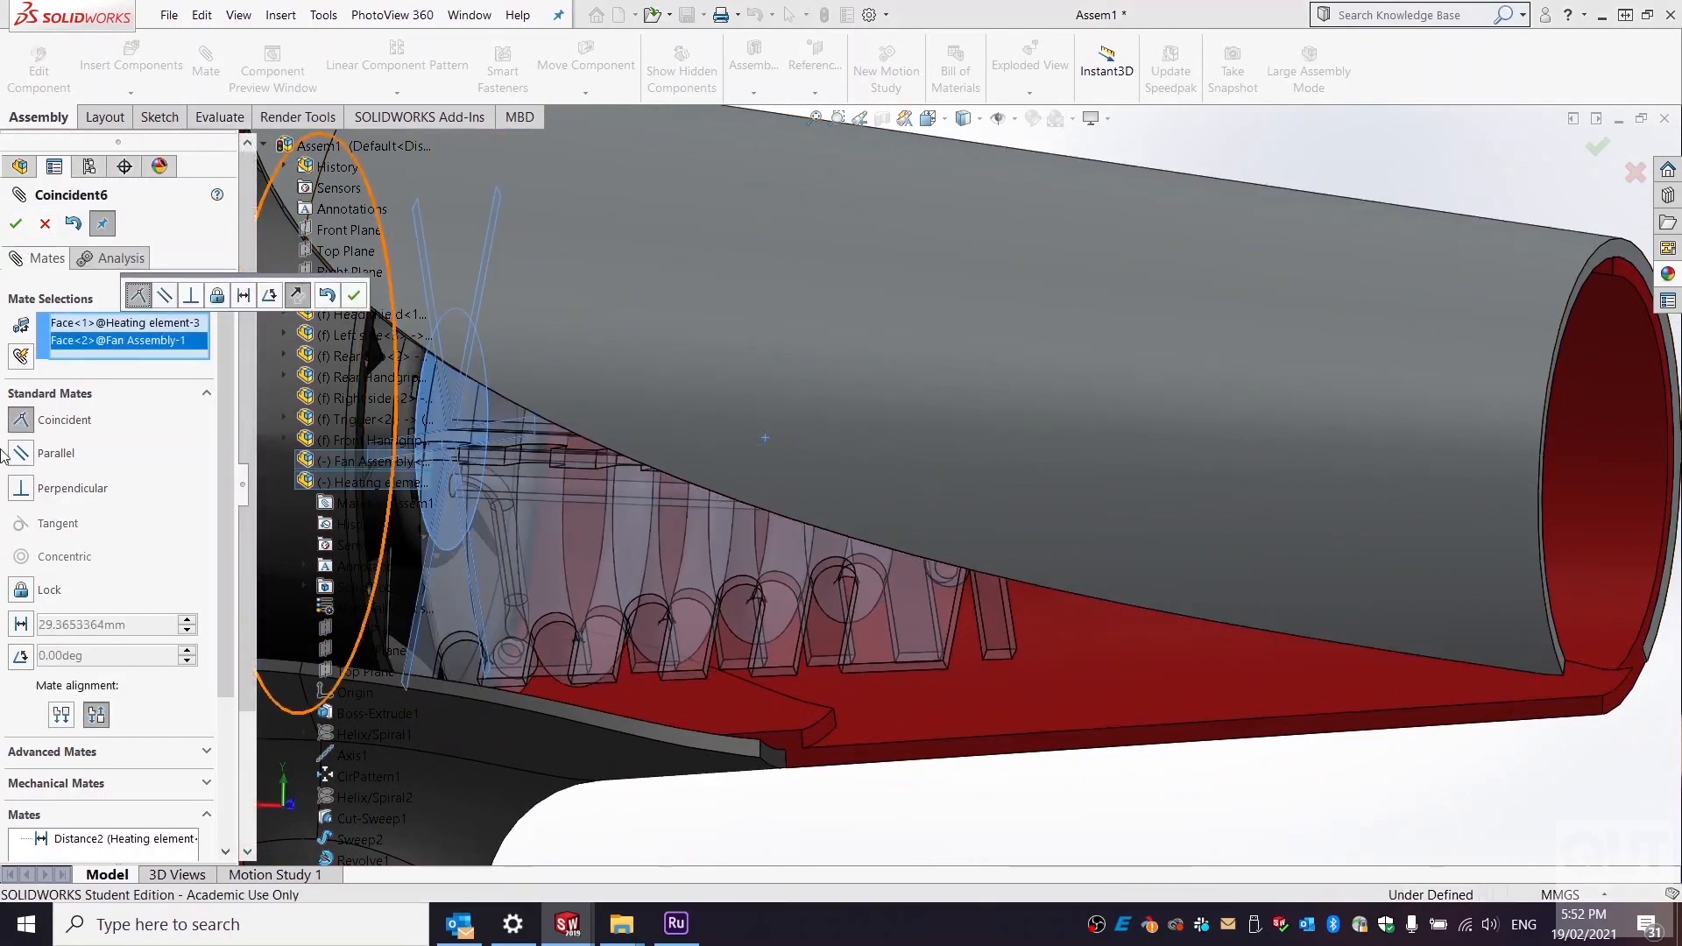
{"action": "left_click", "coordinate": [21, 623]}
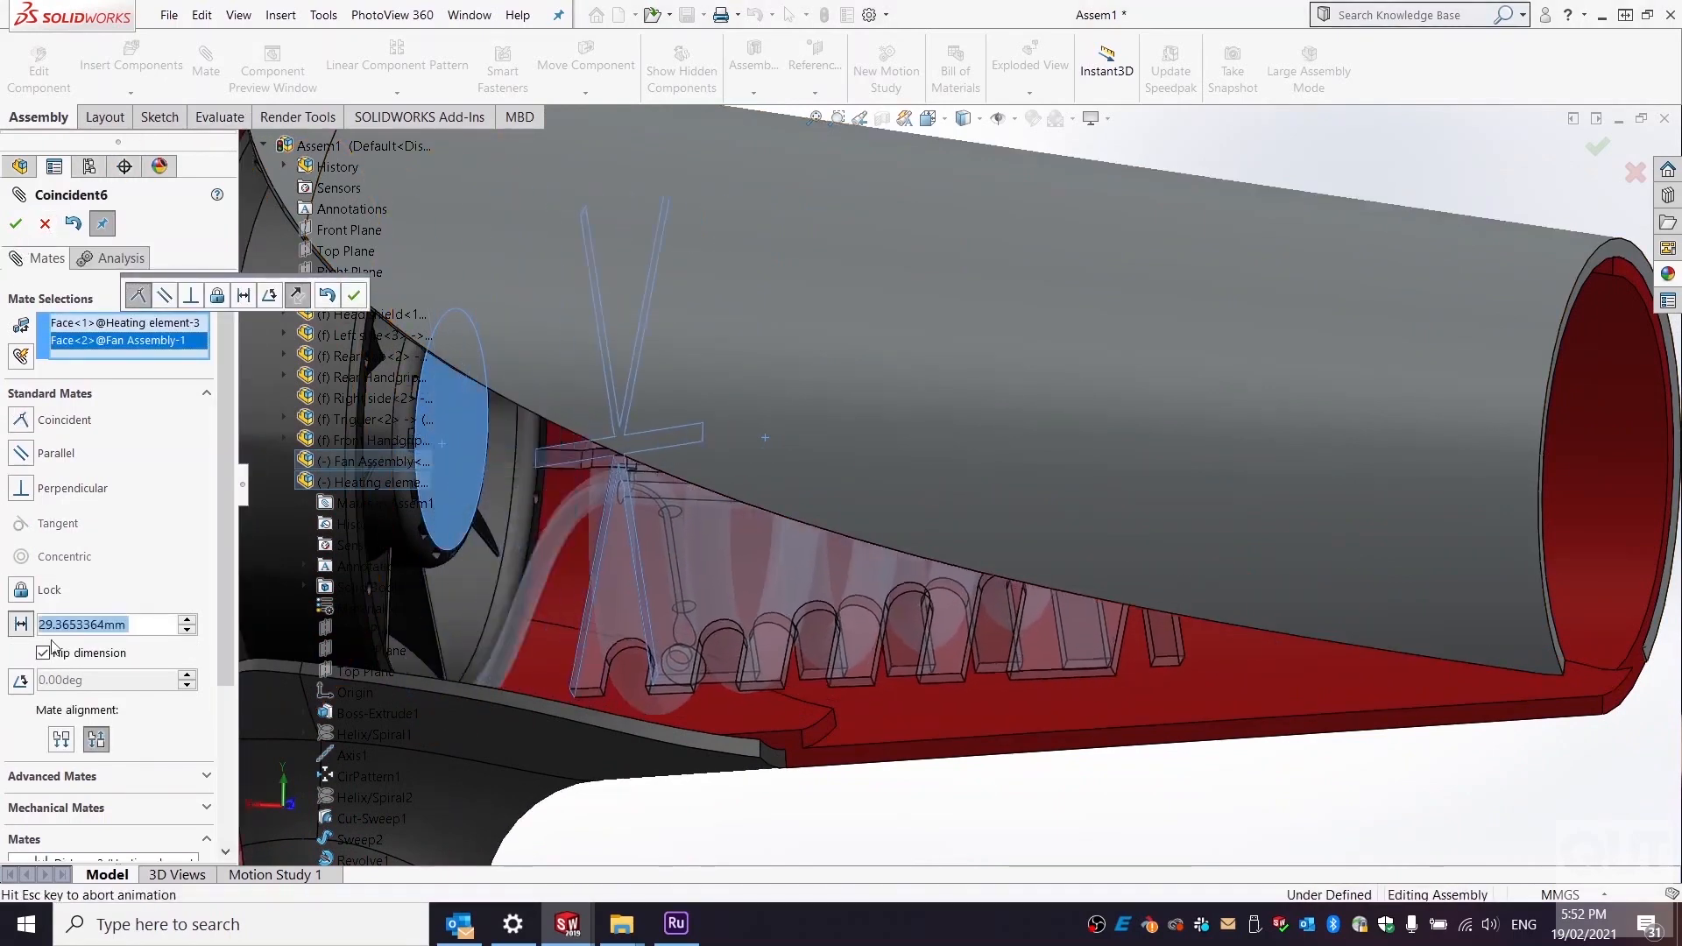
{"action": "type", "text": "30"}
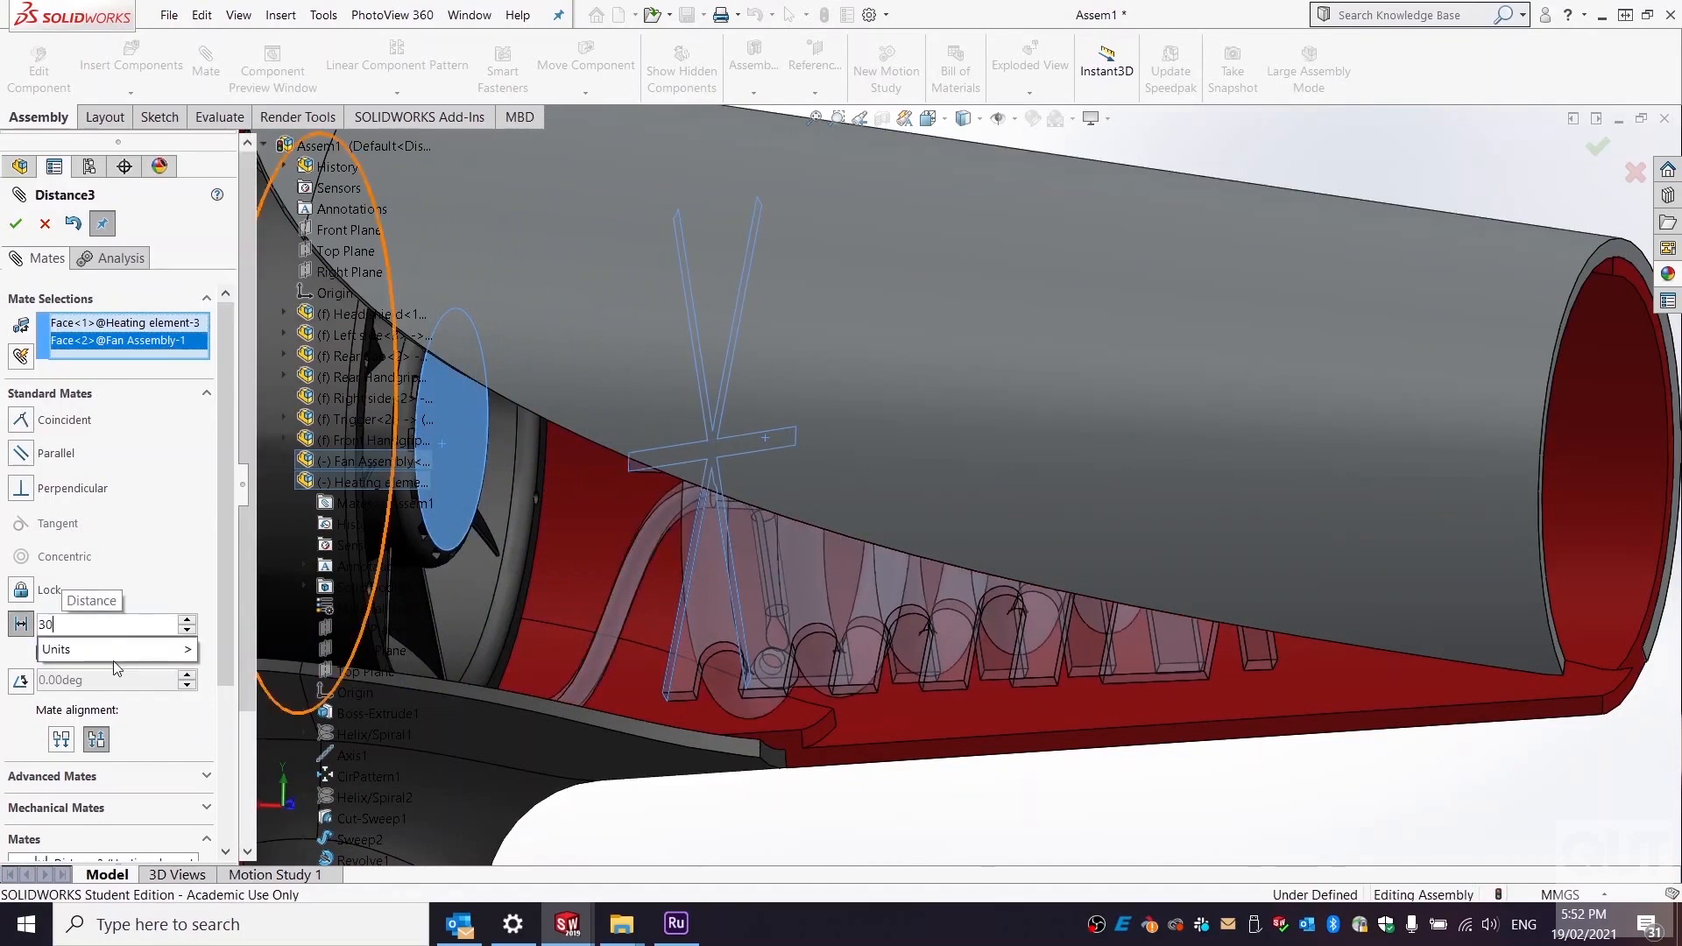
{"action": "key", "text": "Return"}
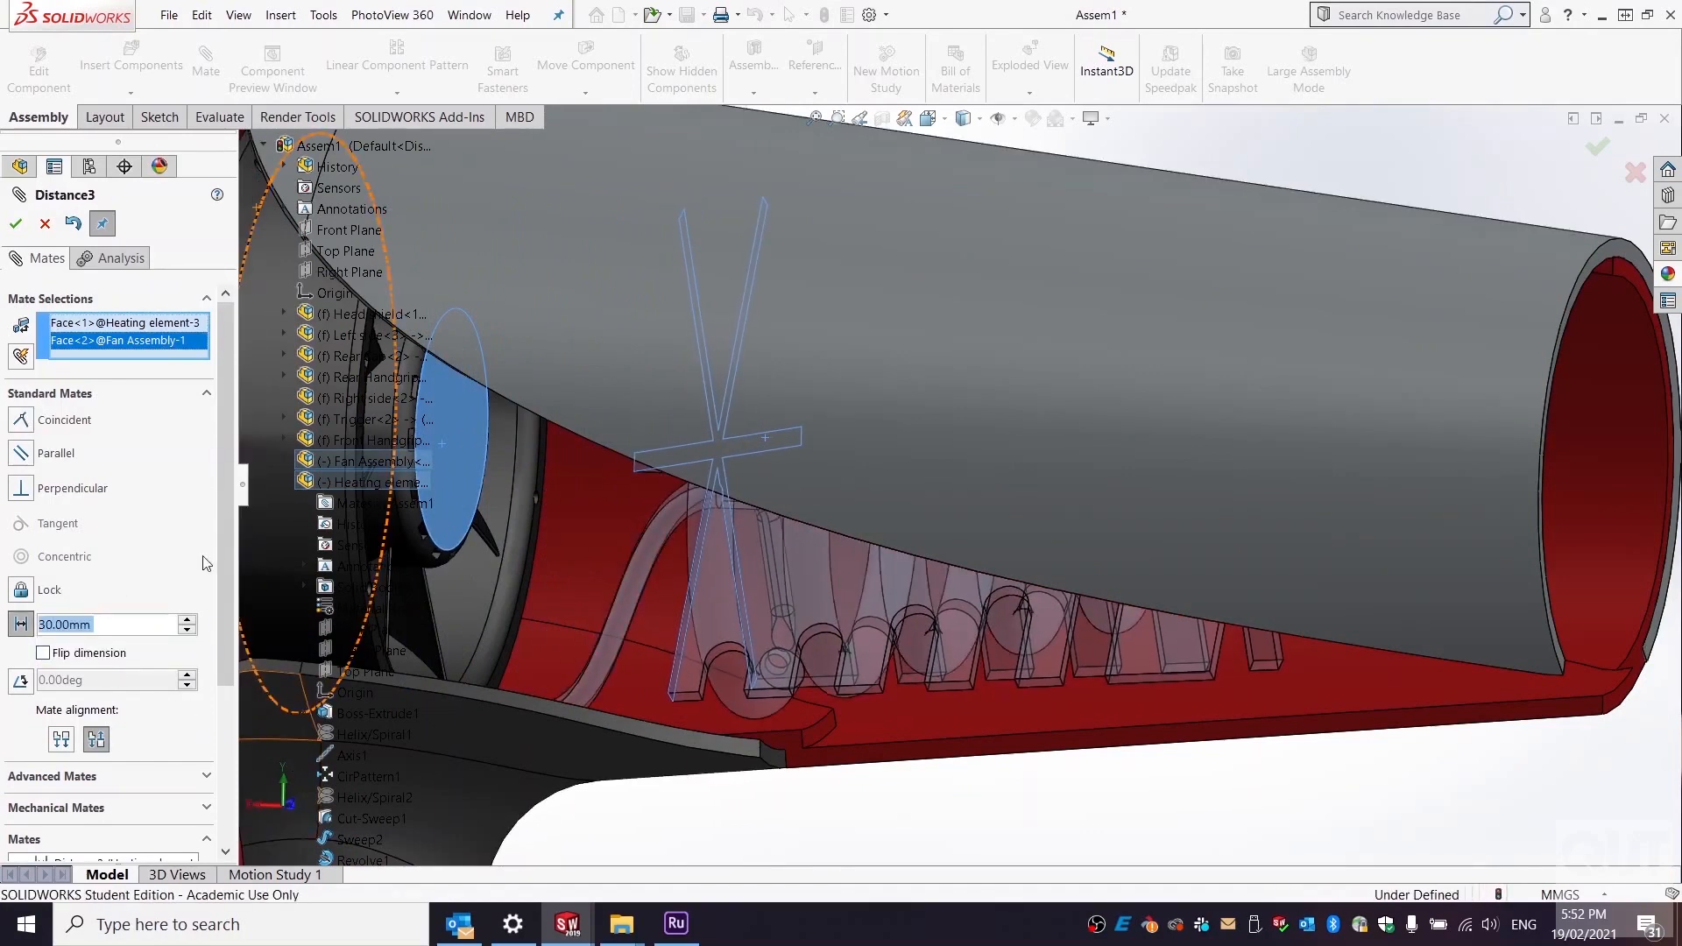
{"action": "left_click", "coordinate": [15, 224]}
{"action": "scroll", "coordinate": [671, 449], "scroll_direction": "up", "scroll_amount": 6}
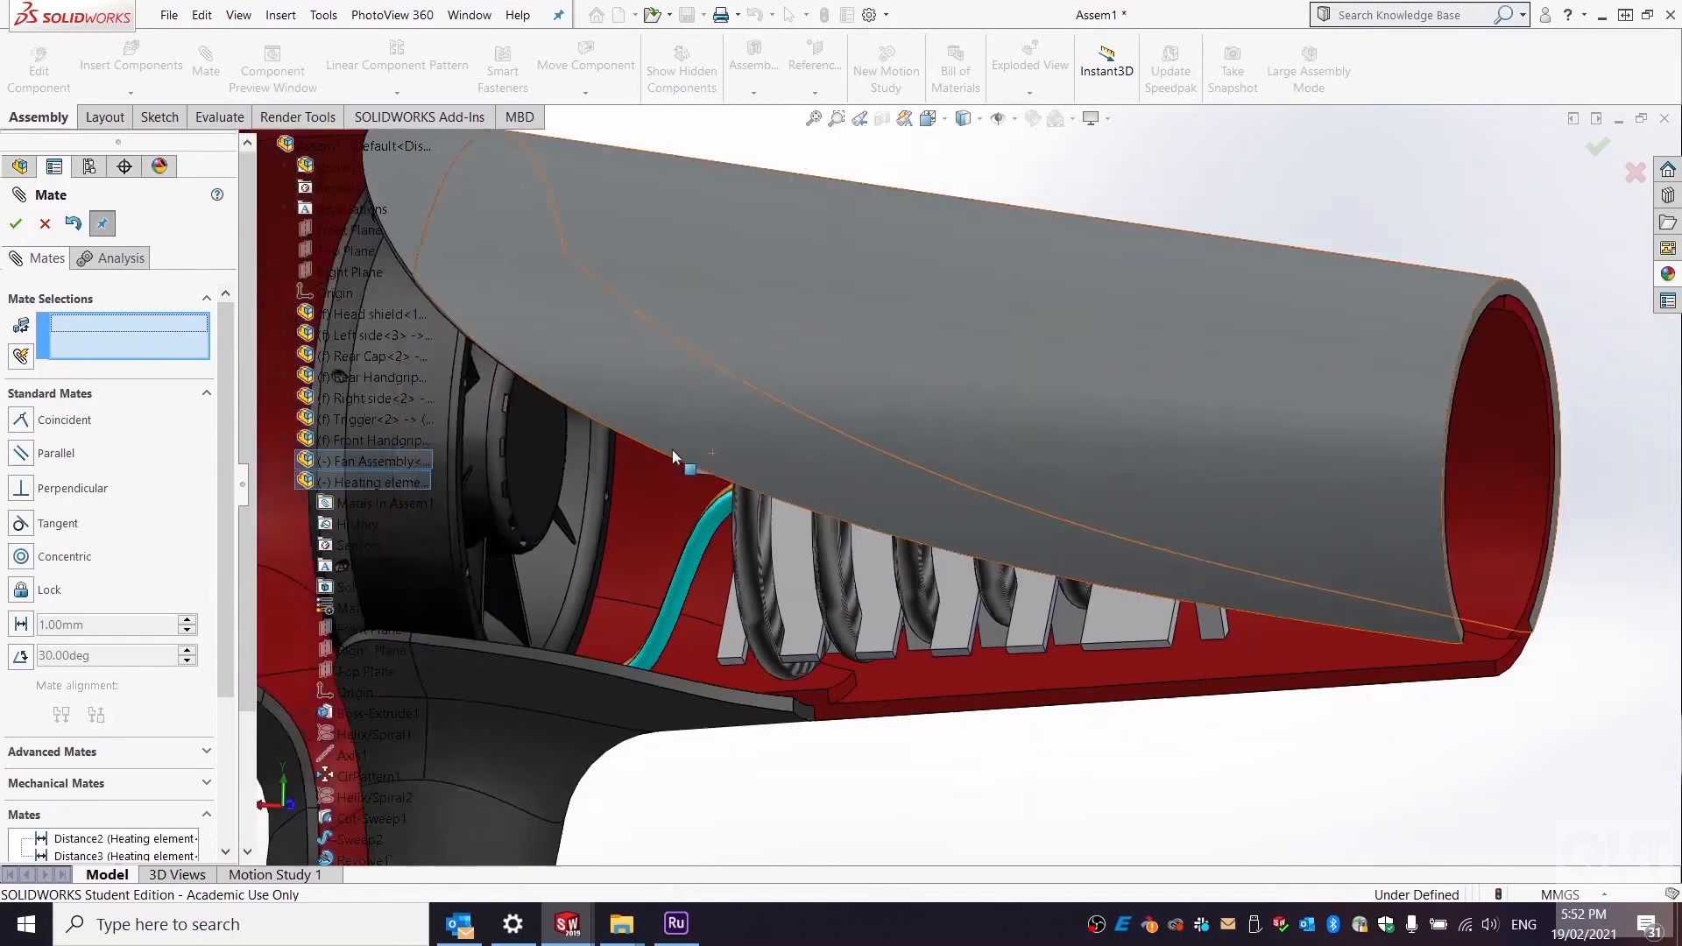
{"action": "middle_click_drag", "start_coordinate": [803, 490], "coordinate": [754, 471]}
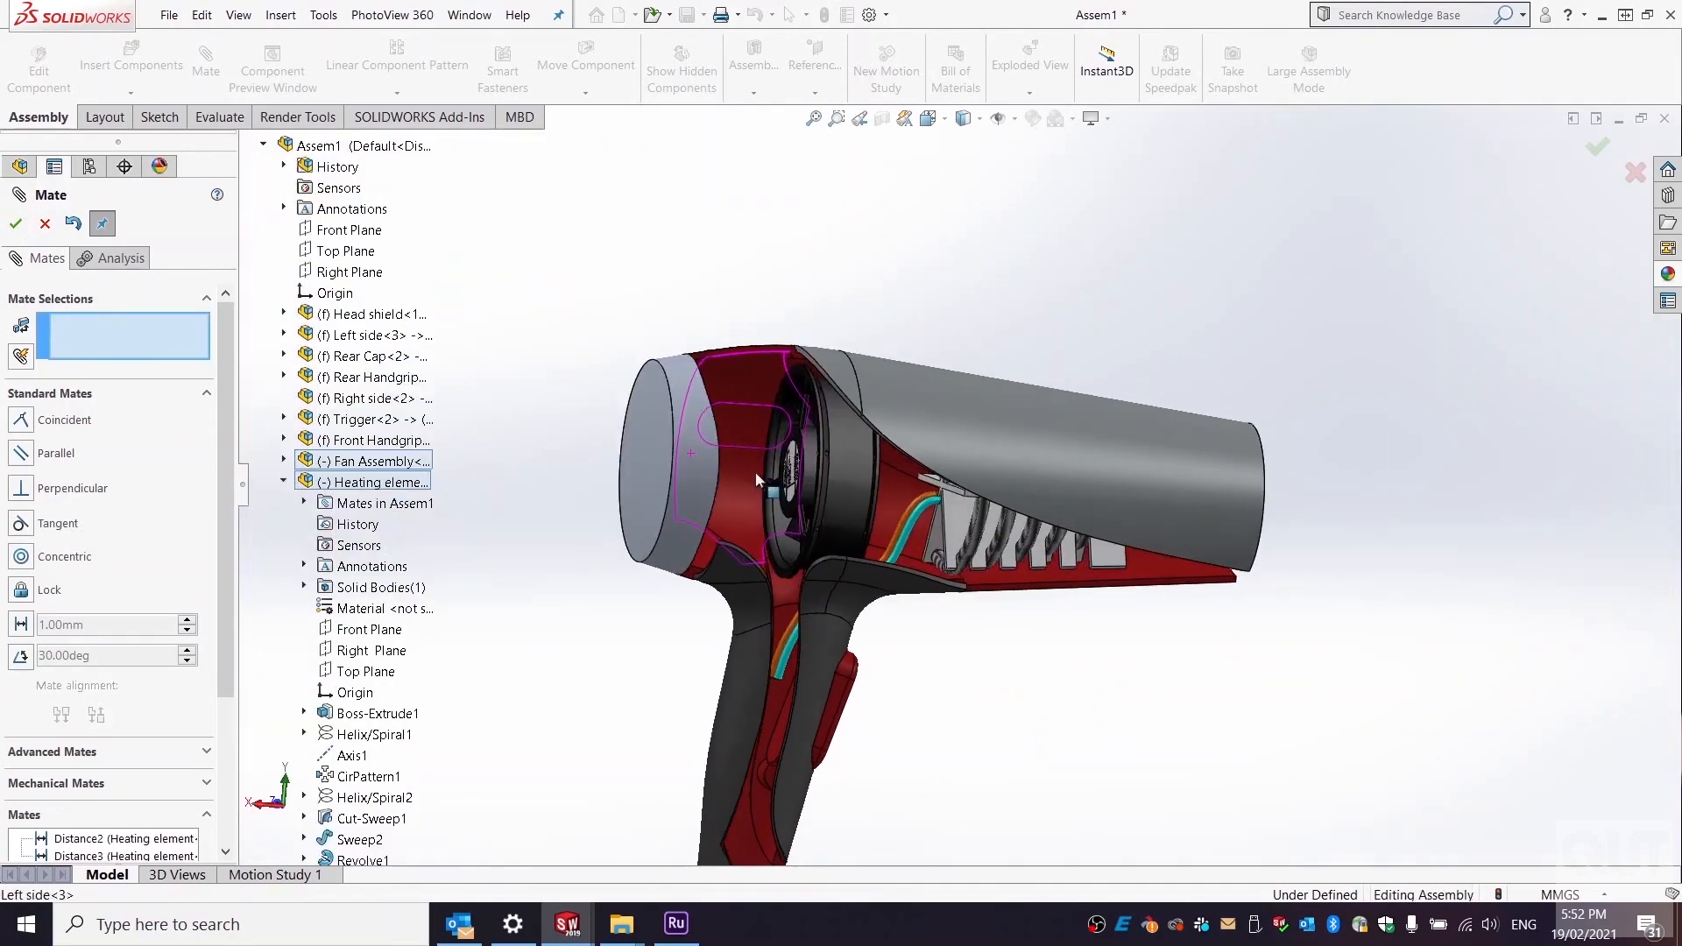
- Finish mating the heating element and open the Rear Cap part from the assembly in its own window
{"action": "scroll", "coordinate": [785, 727], "scroll_direction": "down", "scroll_amount": 3}
{"action": "scroll", "coordinate": [785, 725], "scroll_direction": "up", "scroll_amount": 3}
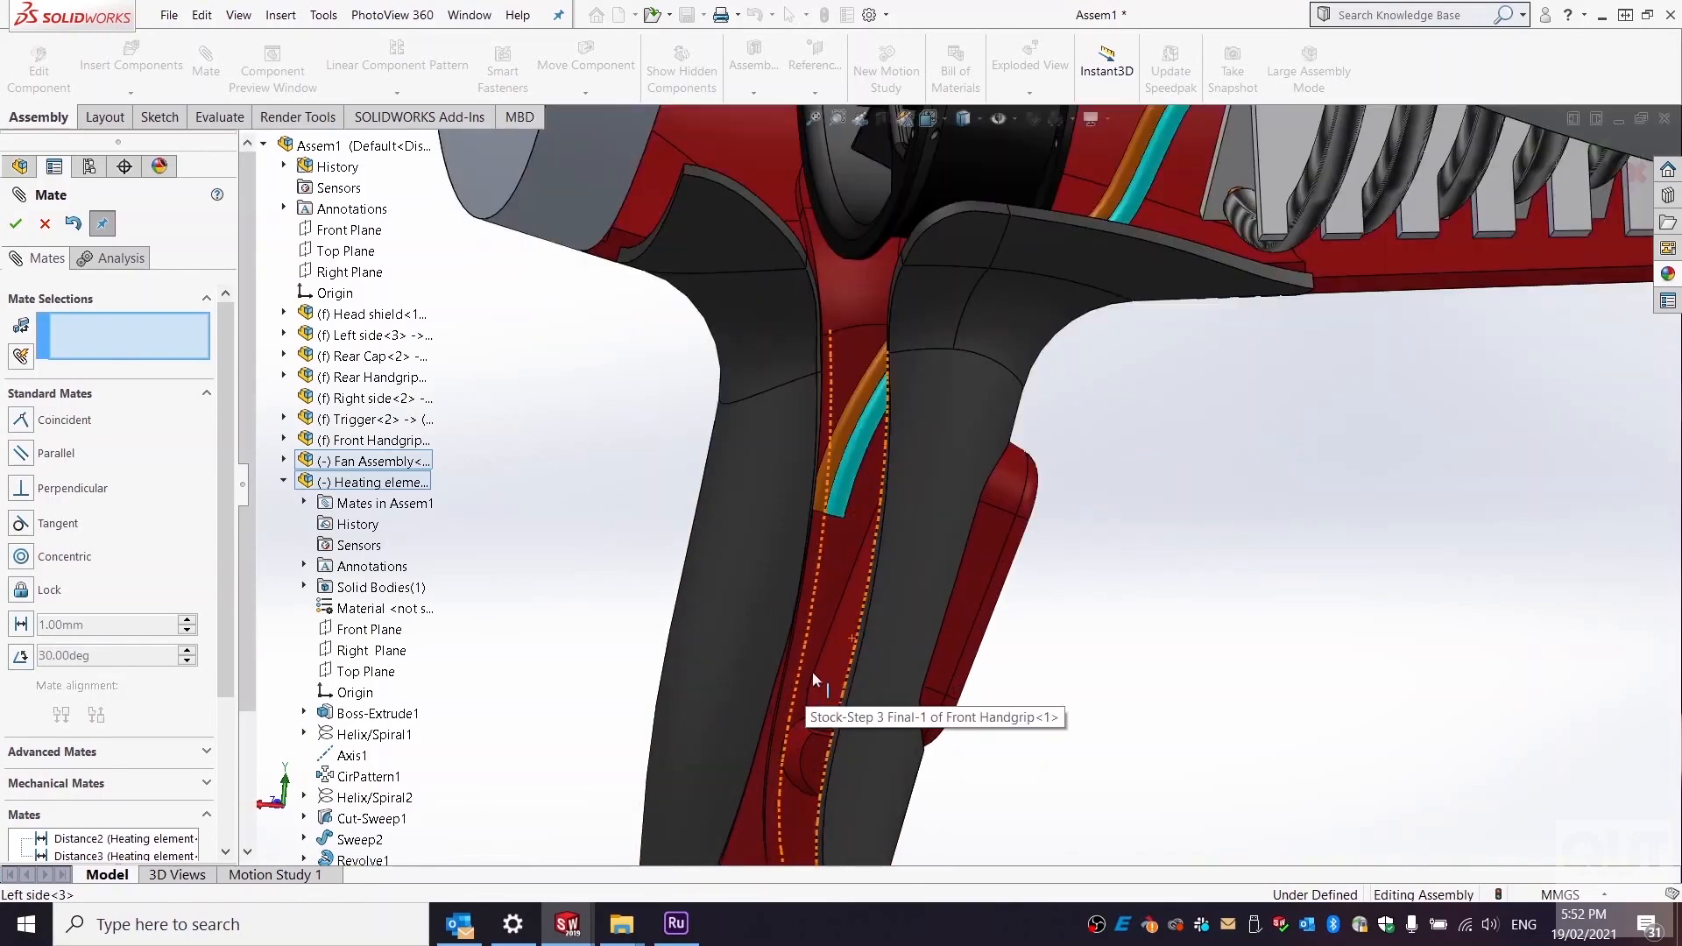
{"action": "scroll", "coordinate": [885, 644], "scroll_direction": "up", "scroll_amount": 2}
{"action": "scroll", "coordinate": [1062, 528], "scroll_direction": "up", "scroll_amount": 3}
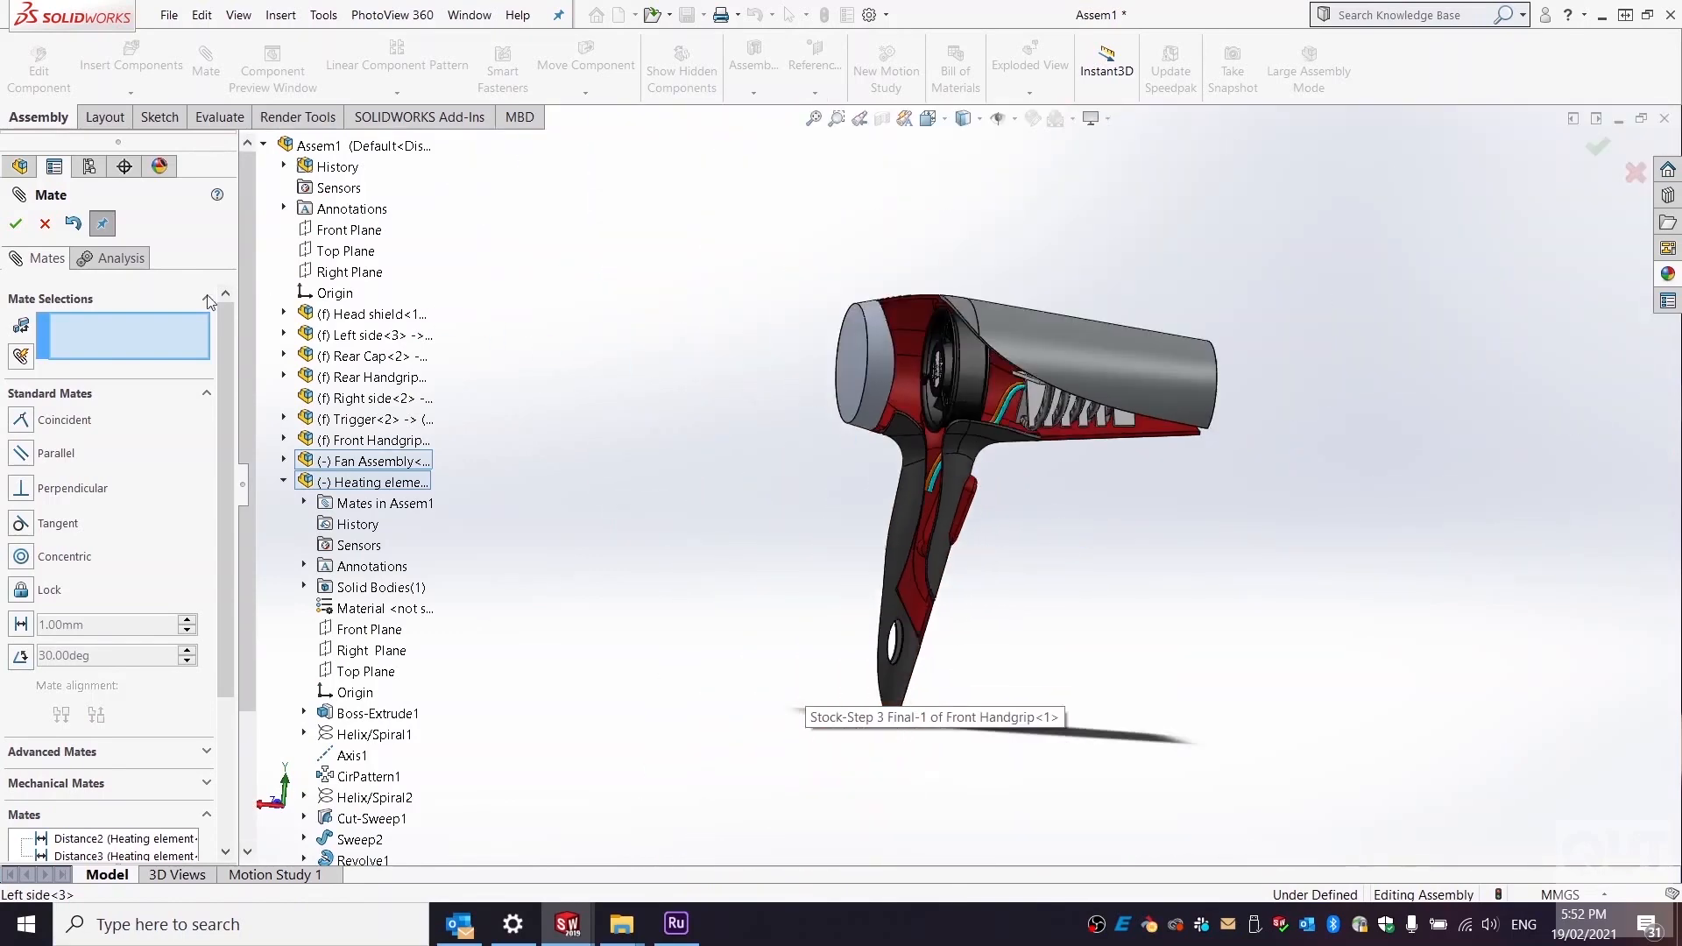
{"action": "key", "text": "Escape"}
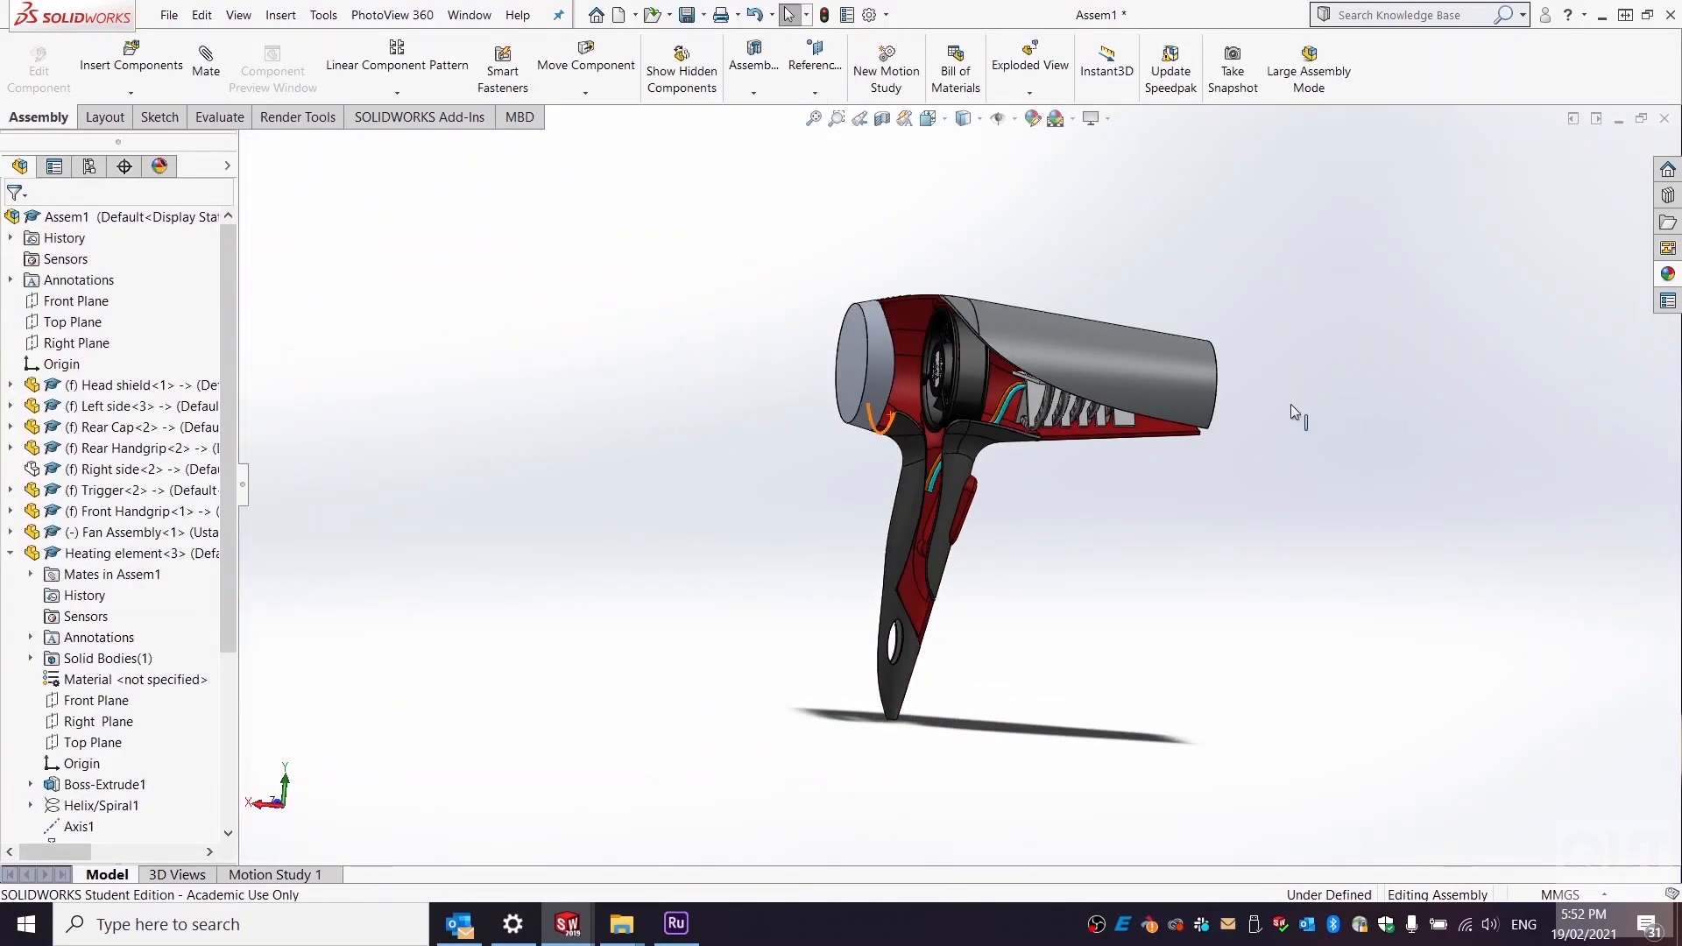
{"action": "middle_click_drag", "start_coordinate": [1026, 390], "coordinate": [984, 381]}
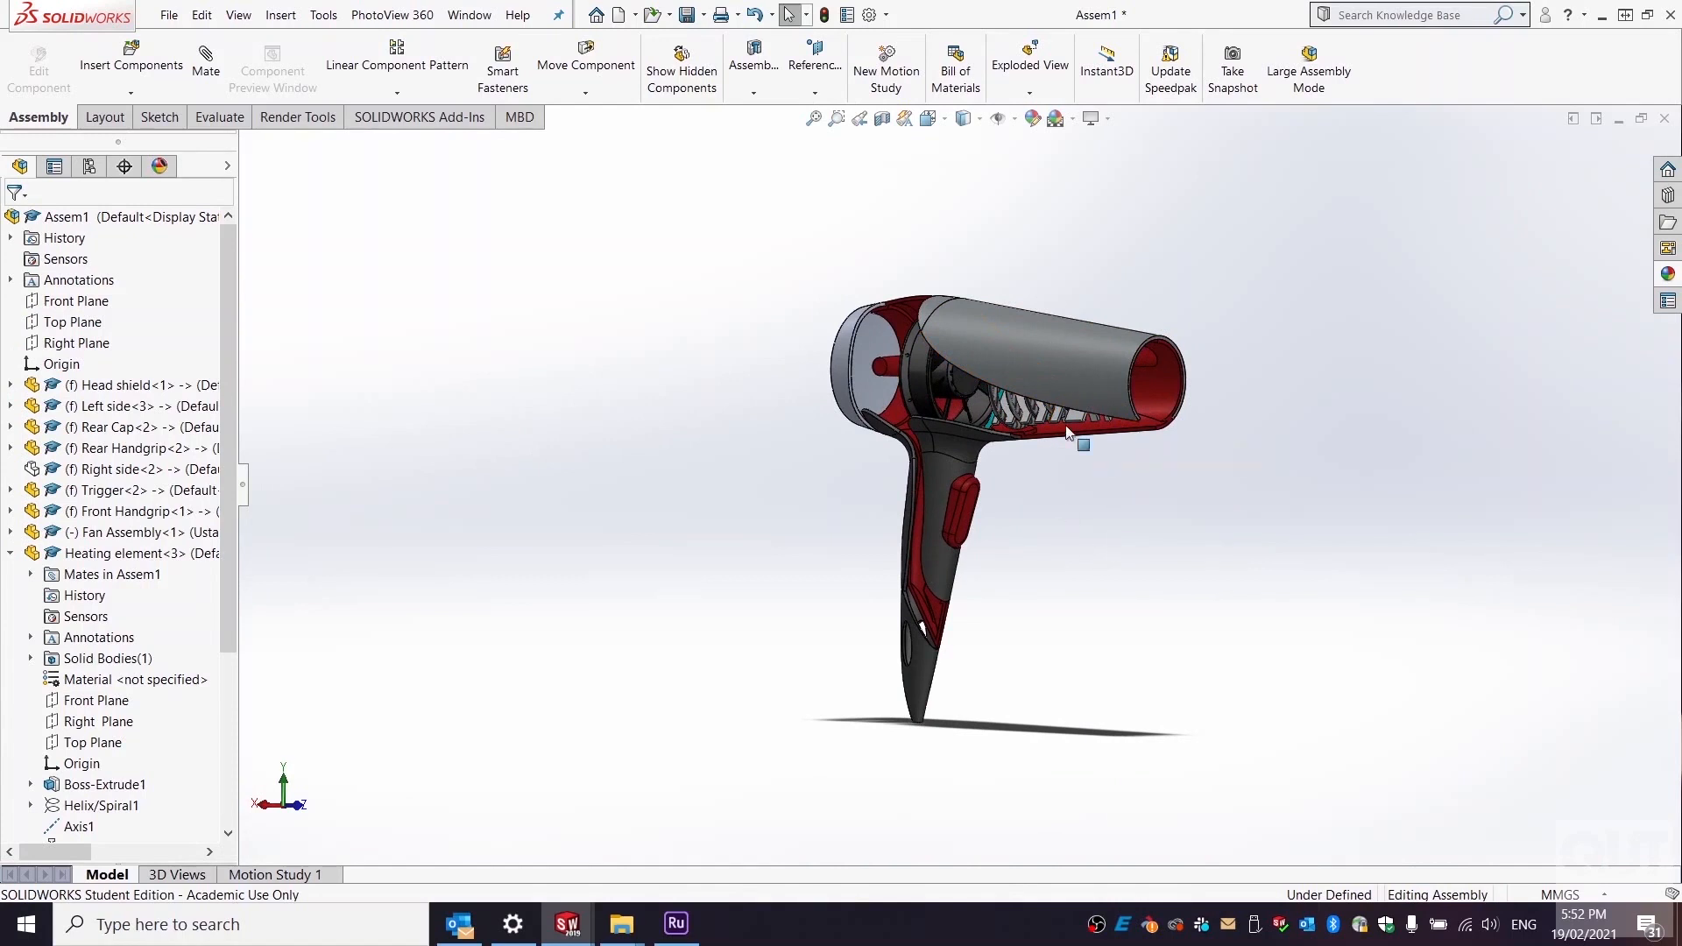
{"action": "right_click", "coordinate": [874, 338]}
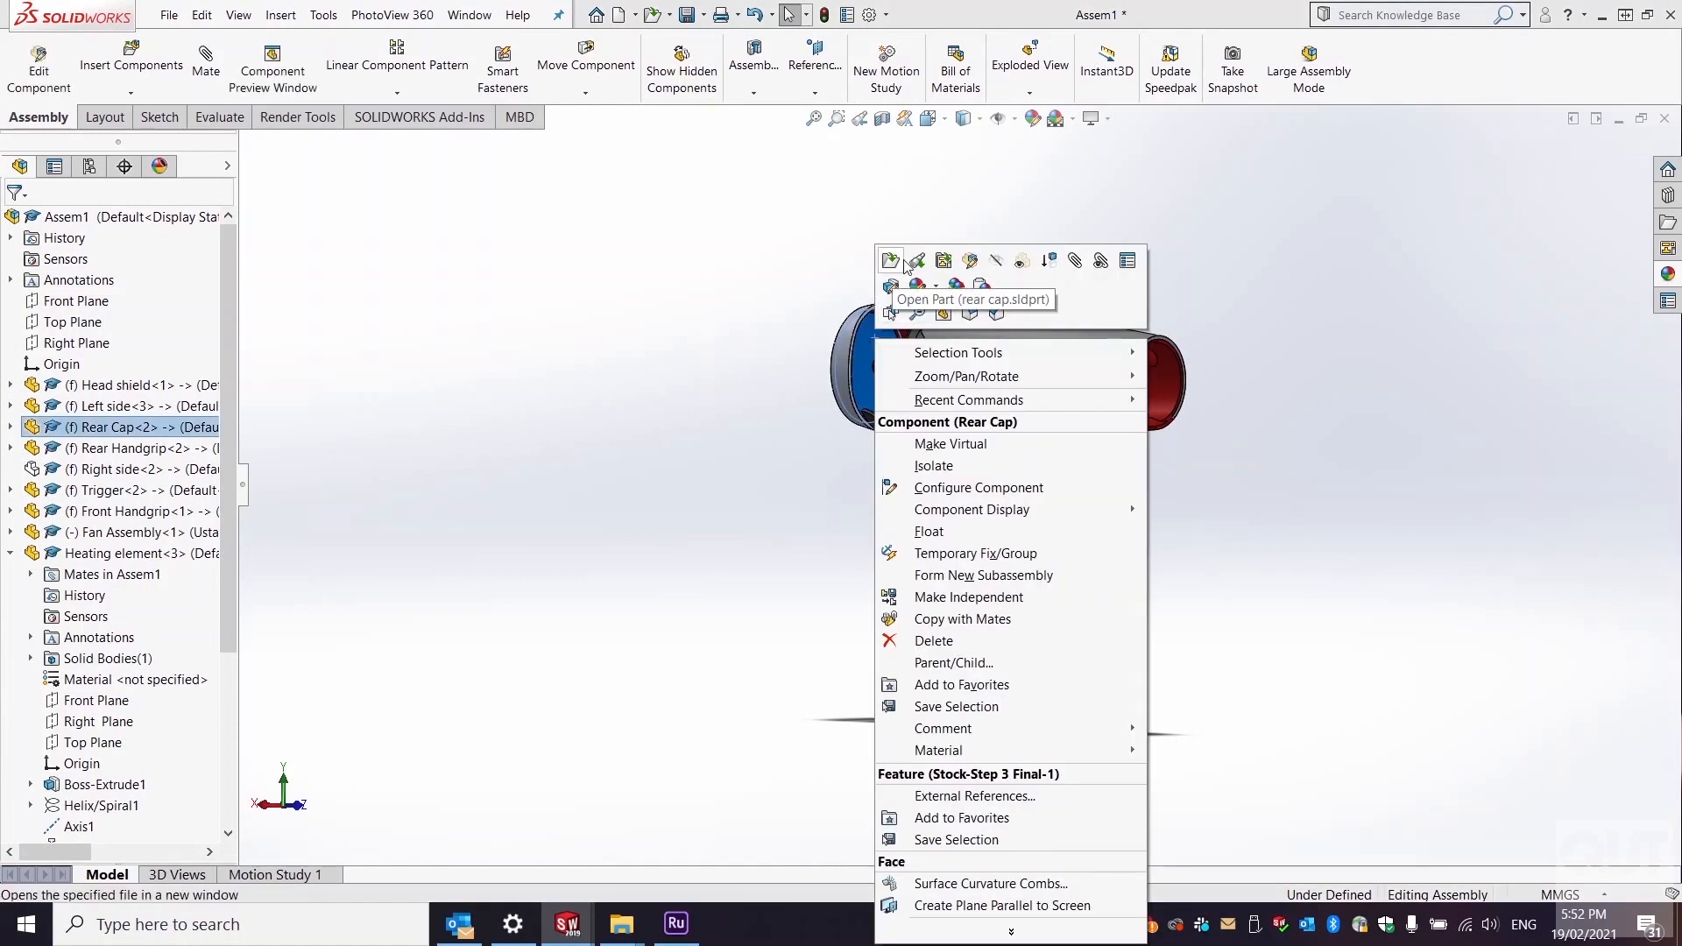
{"action": "left_click", "coordinate": [892, 261]}
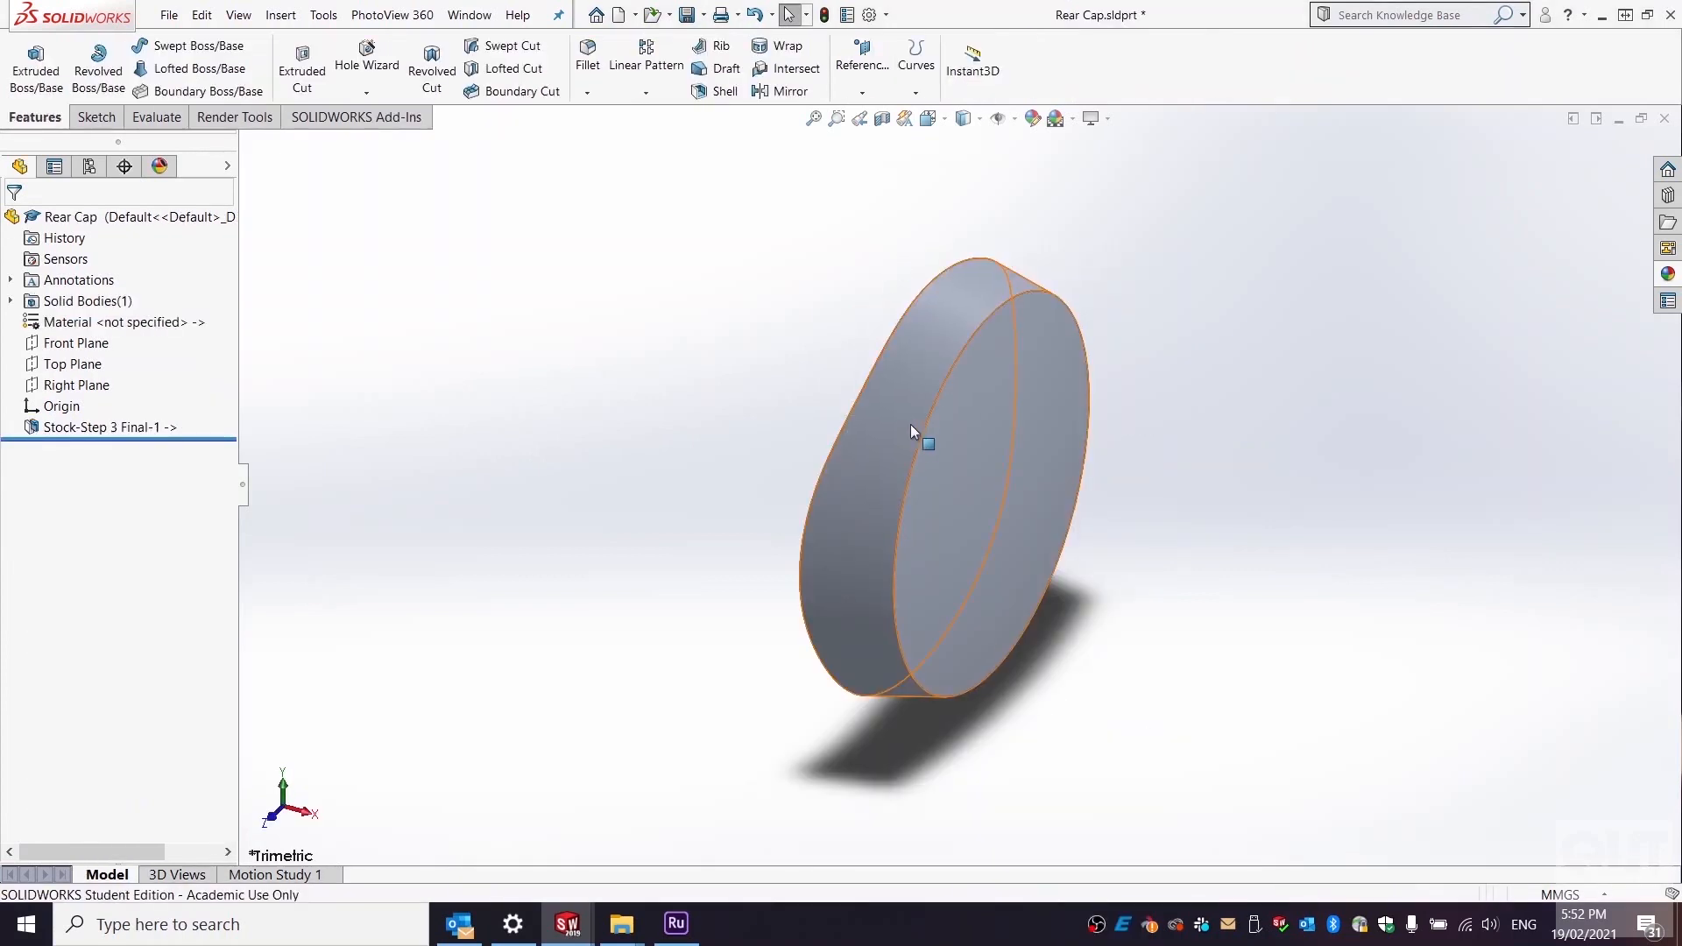
{"action": "middle_click_drag", "start_coordinate": [990, 417], "coordinate": [792, 359]}
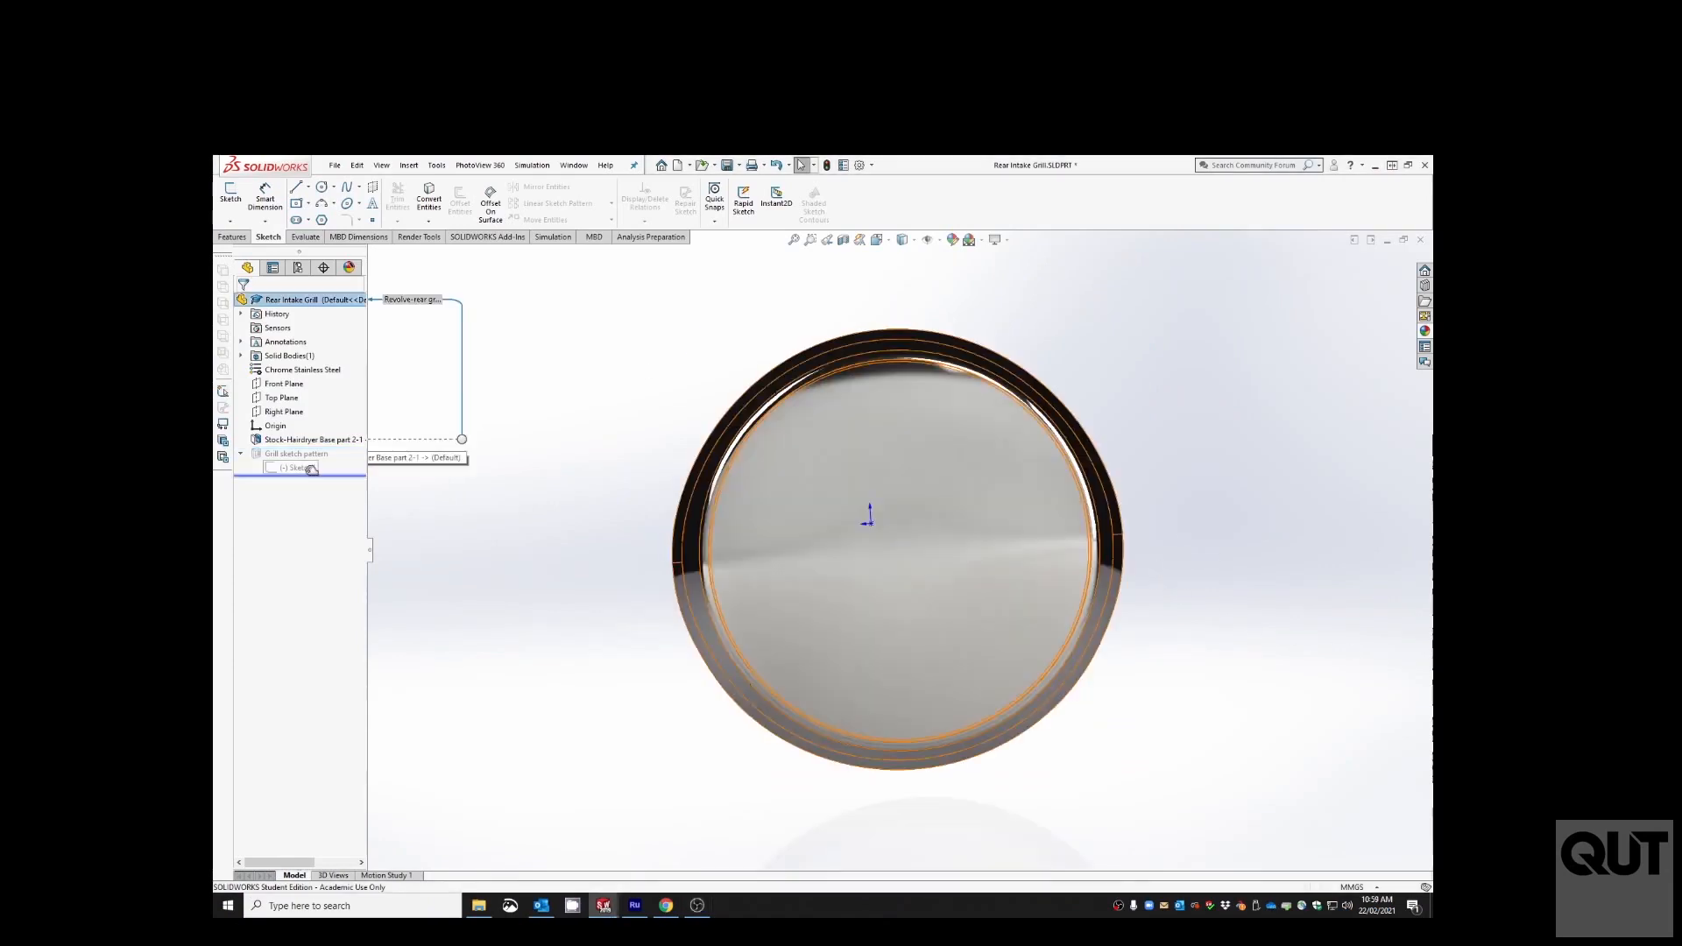
- Start a new sketch on the Rear Intake Grill's Front Plane, ahead of the grill sketch pattern, and view it from the back
{"action": "left_click_drag", "start_coordinate": [298, 448], "coordinate": [298, 474]}
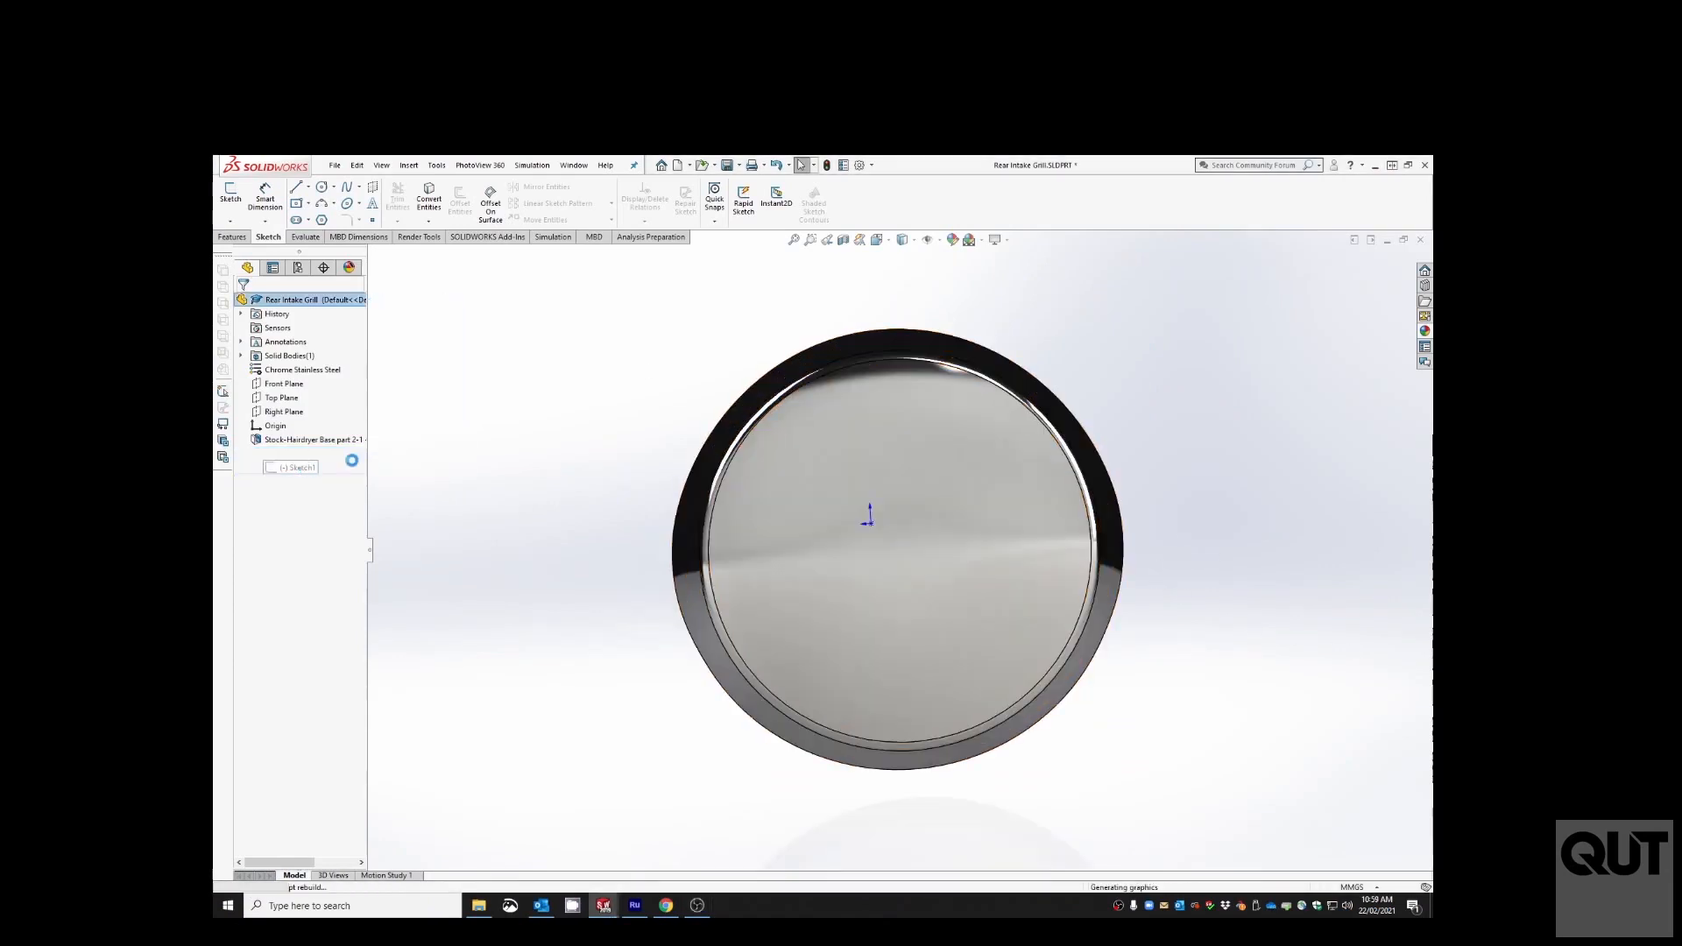
{"action": "mouse_move", "coordinate": [571, 431]}
{"action": "middle_mouse_down"}
{"action": "mouse_move", "coordinate": [600, 455]}
{"action": "mouse_move", "coordinate": [577, 436]}
{"action": "middle_mouse_up"}
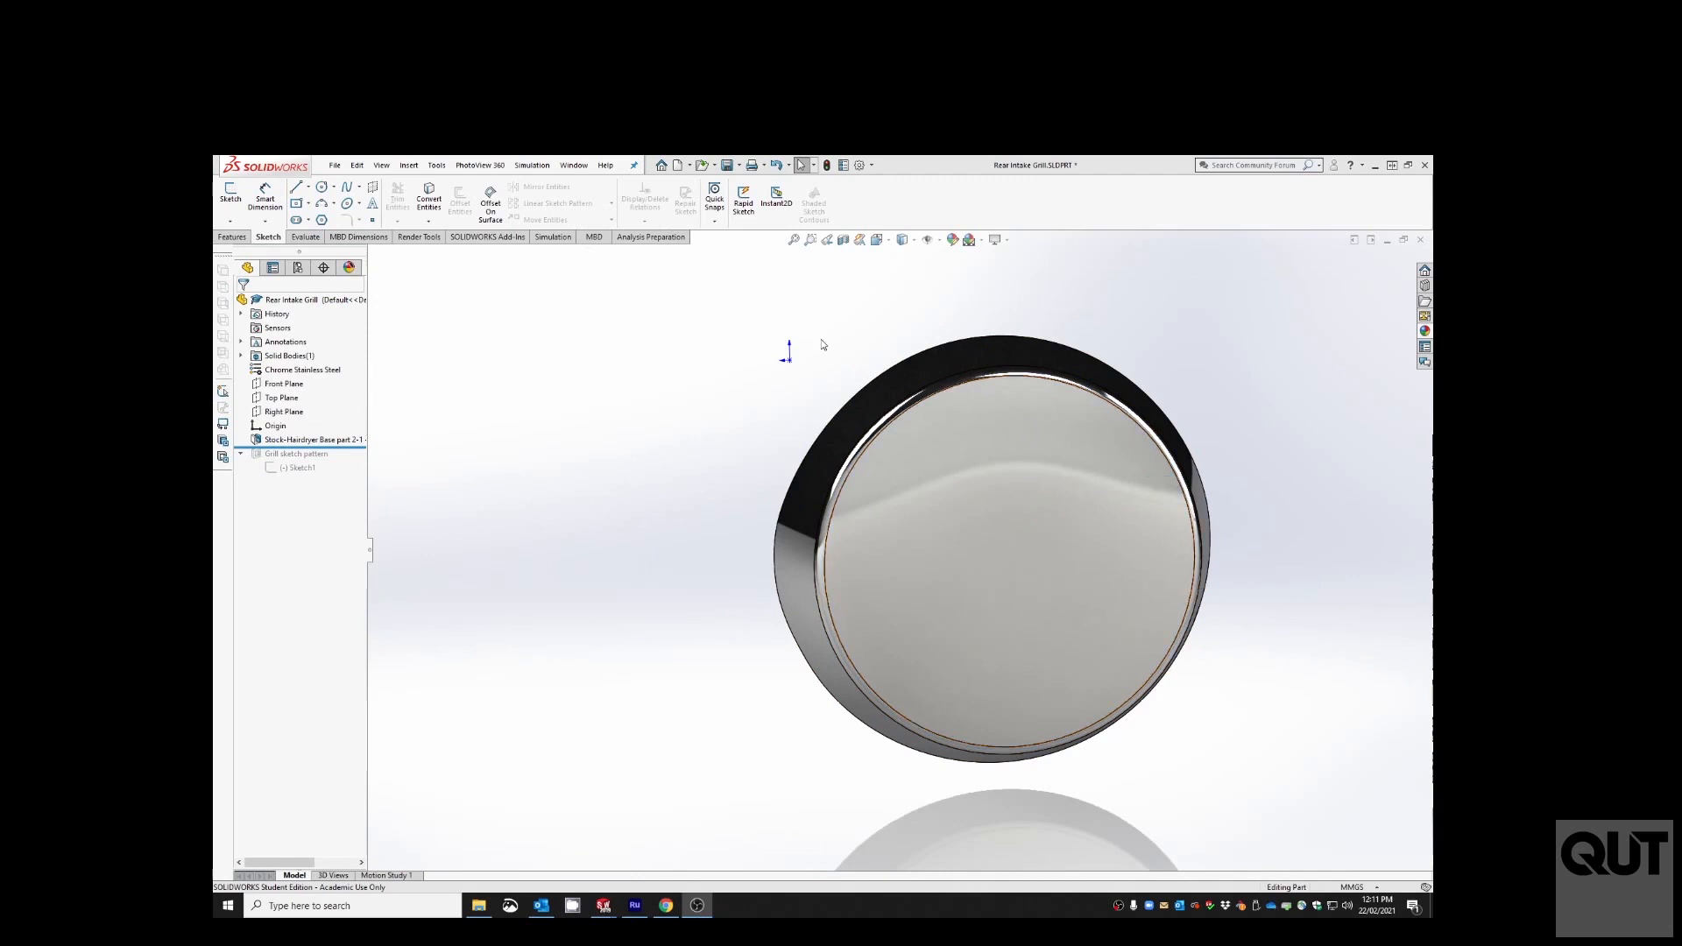
{"action": "left_click", "coordinate": [227, 215]}
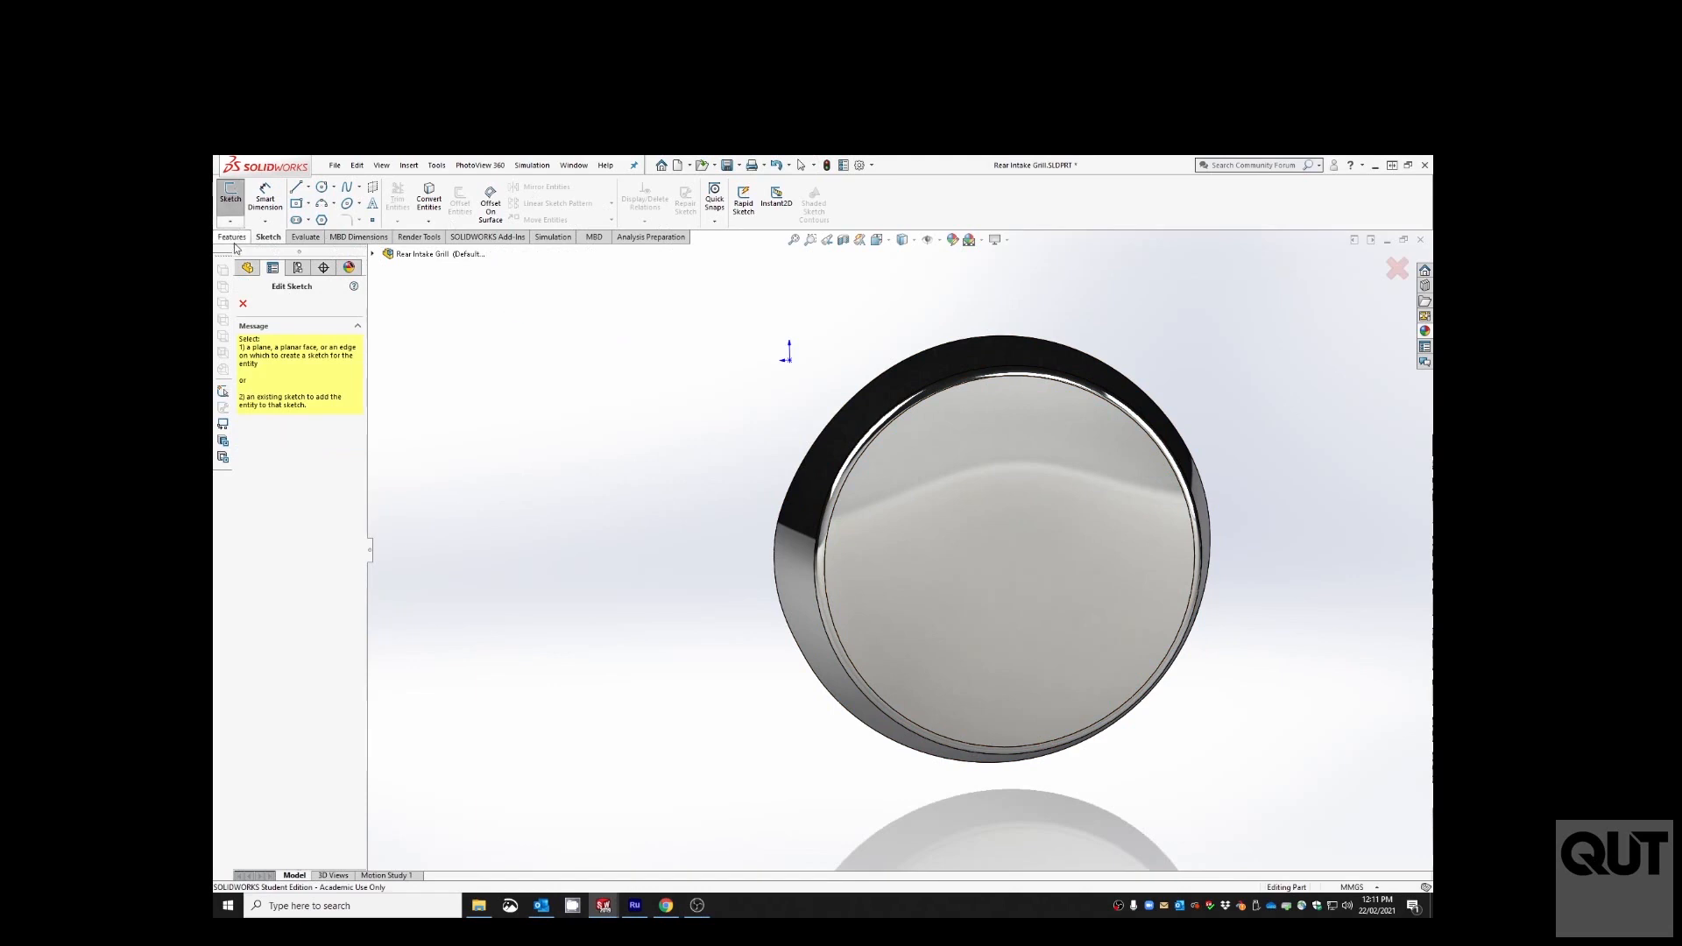
{"action": "left_click", "coordinate": [421, 255]}
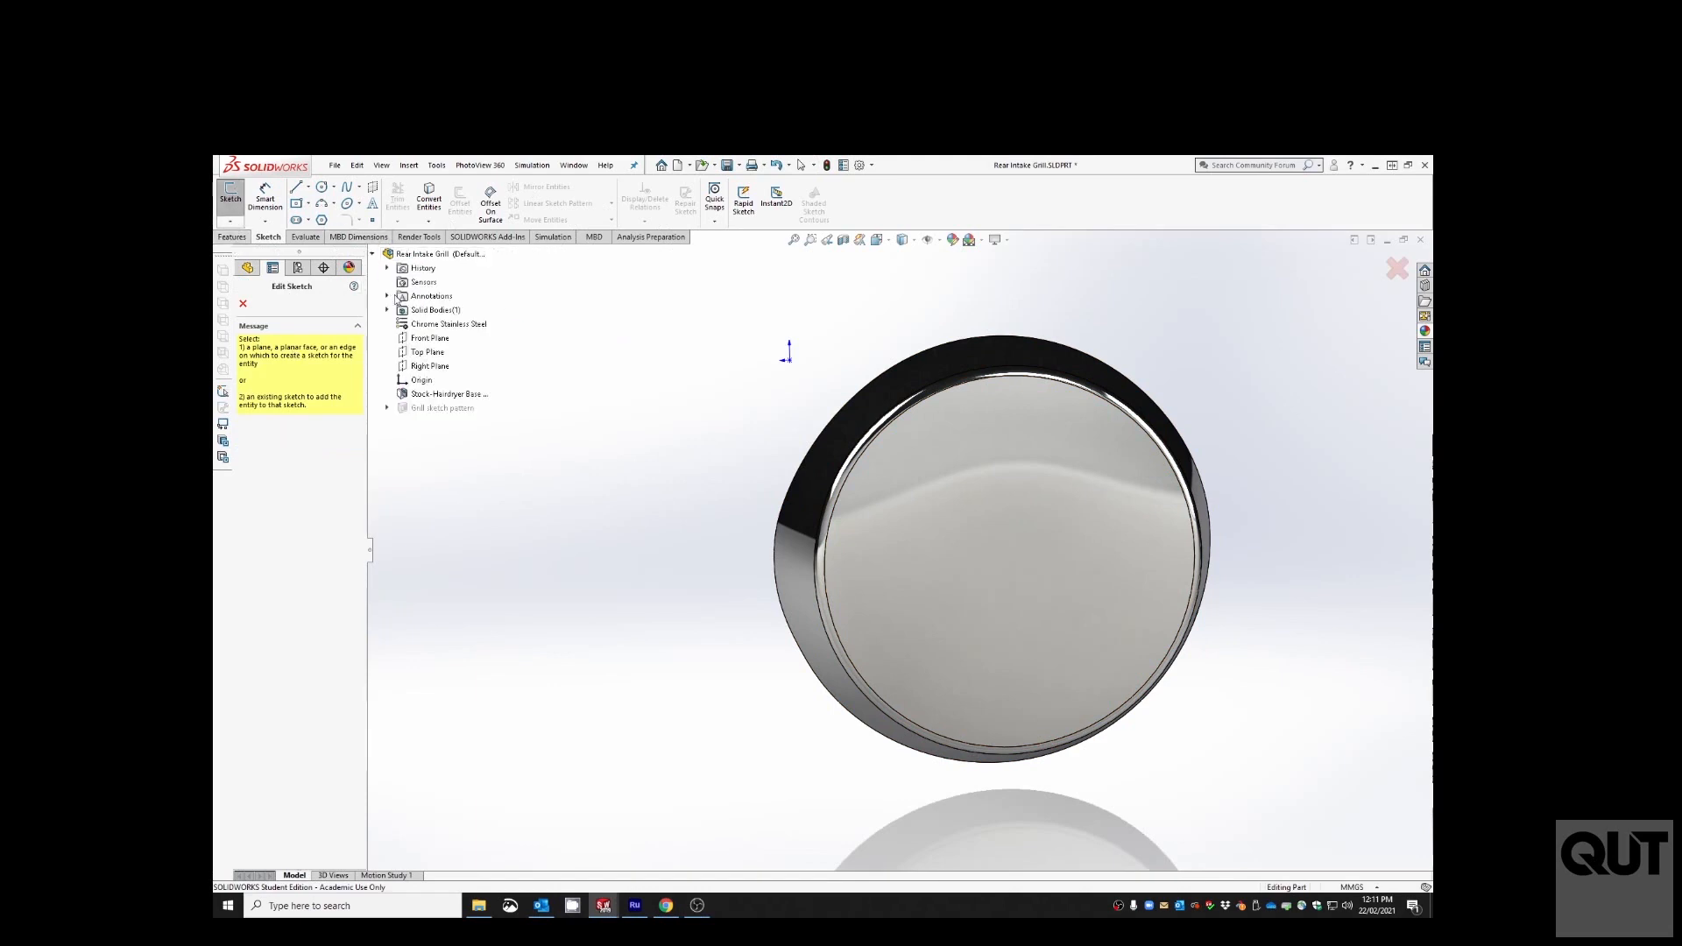
{"action": "left_click", "coordinate": [426, 340]}
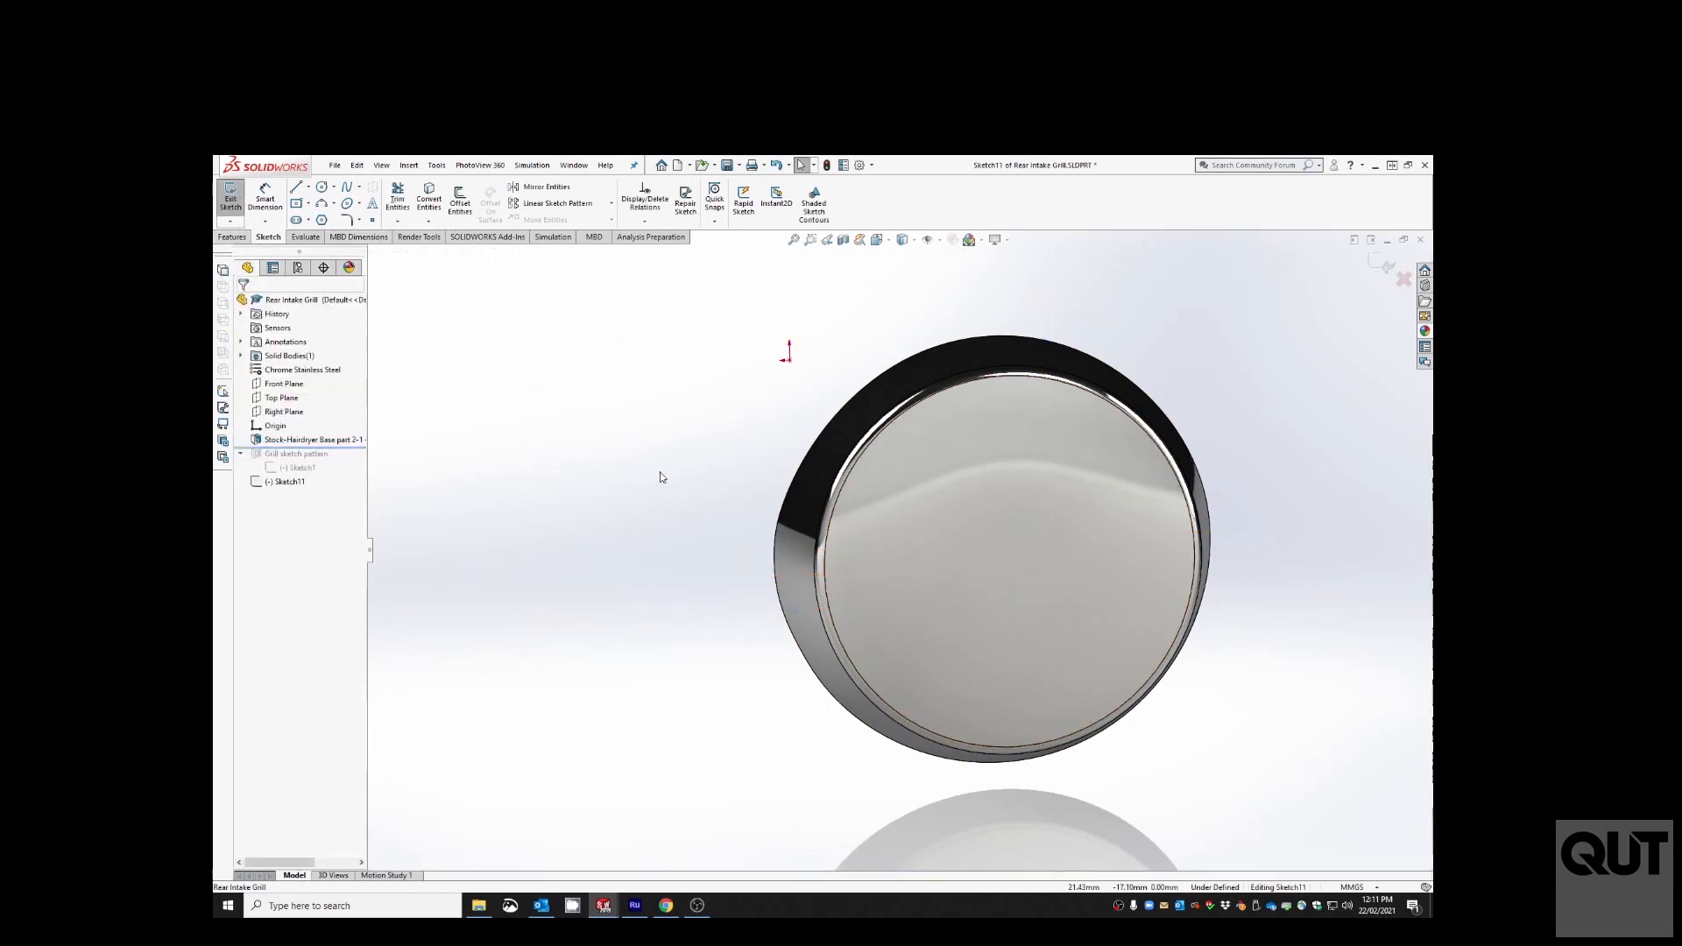
{"action": "key", "text": "space"}
{"action": "left_click", "coordinate": [853, 596]}
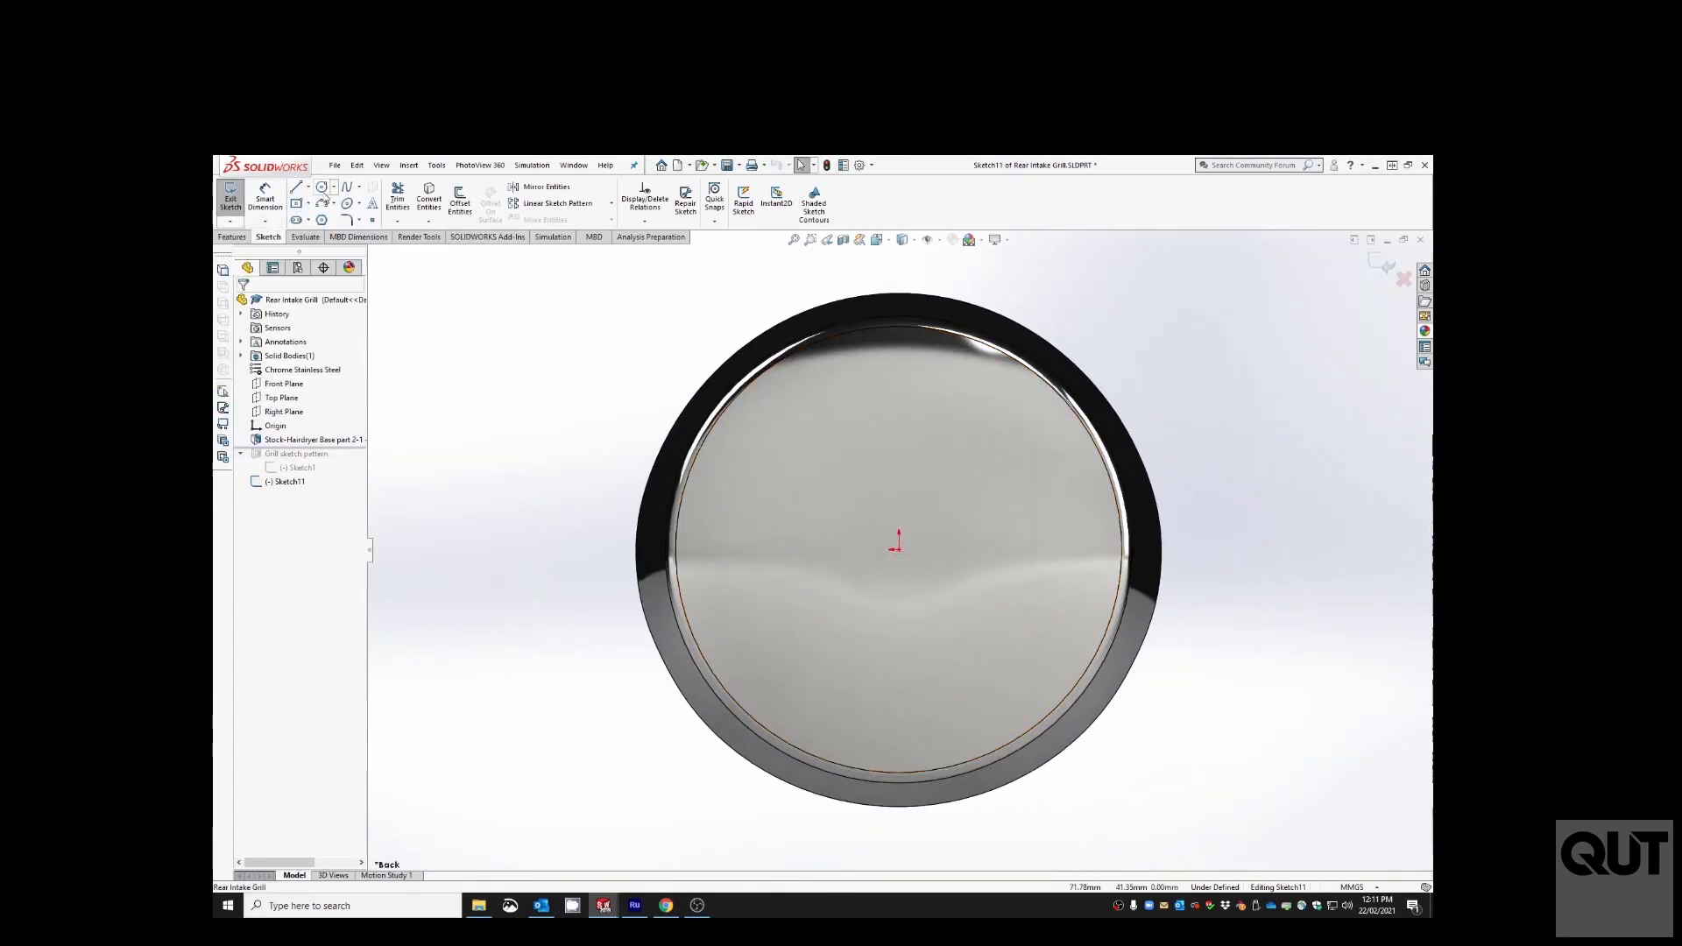
- Sketch a circle centred on the origin and set its diameter to 3 mm
{"action": "left_click", "coordinate": [321, 188]}
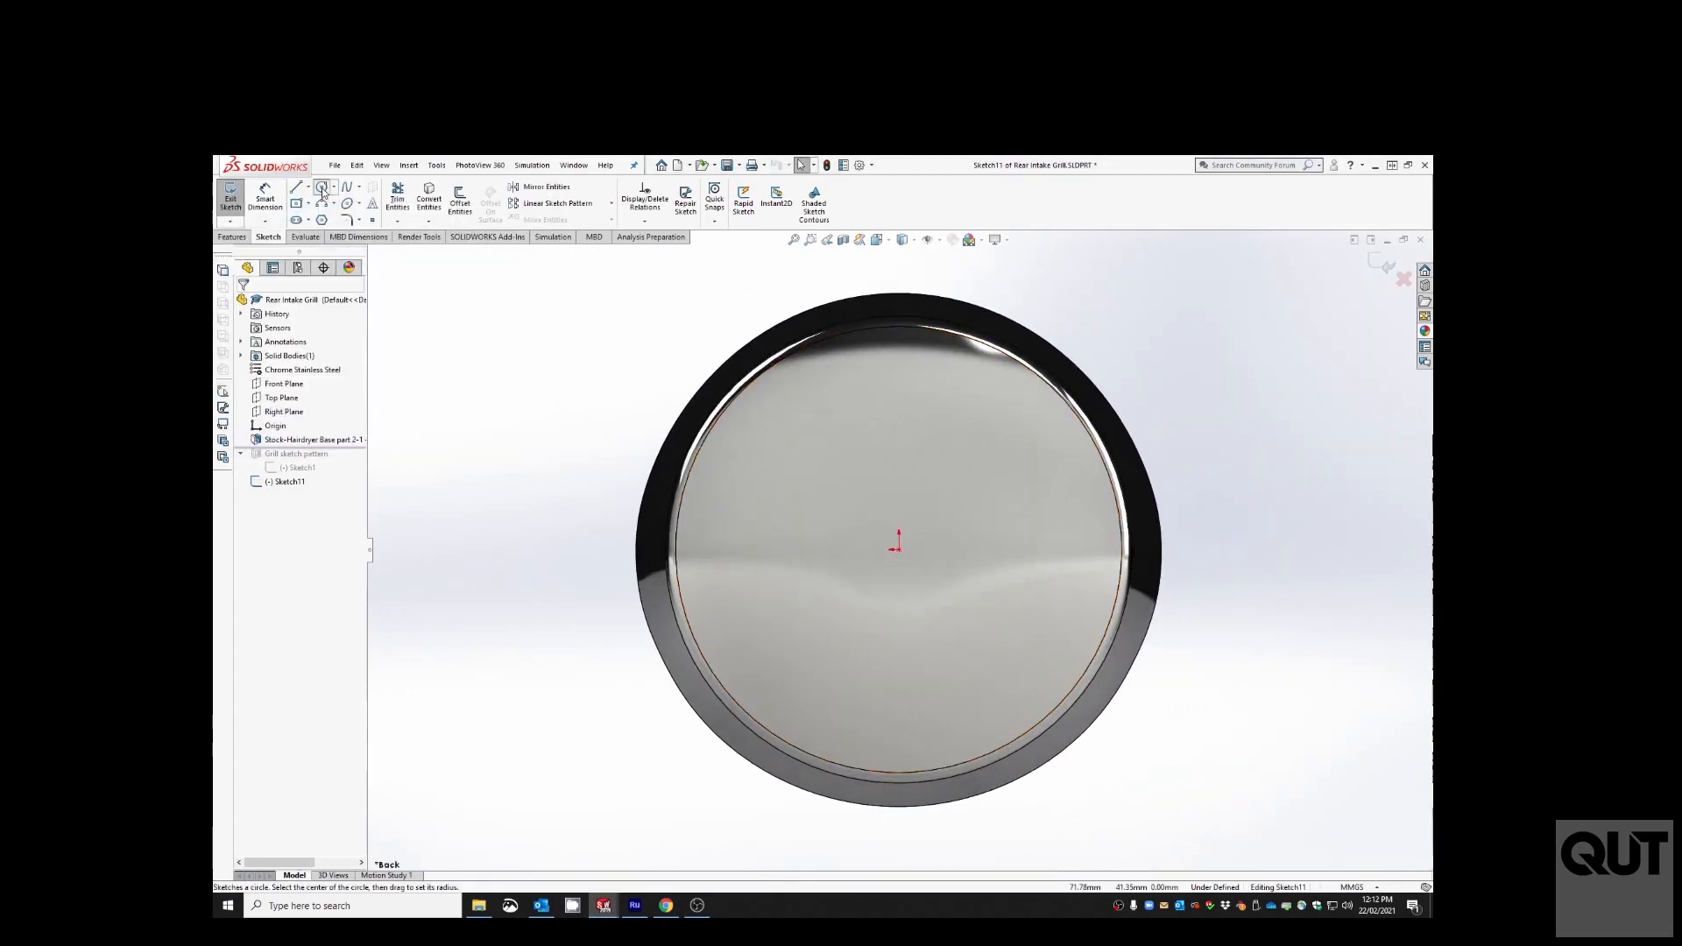
{"action": "left_click", "coordinate": [899, 550]}
{"action": "left_click", "coordinate": [910, 575]}
{"action": "left_click", "coordinate": [270, 196]}
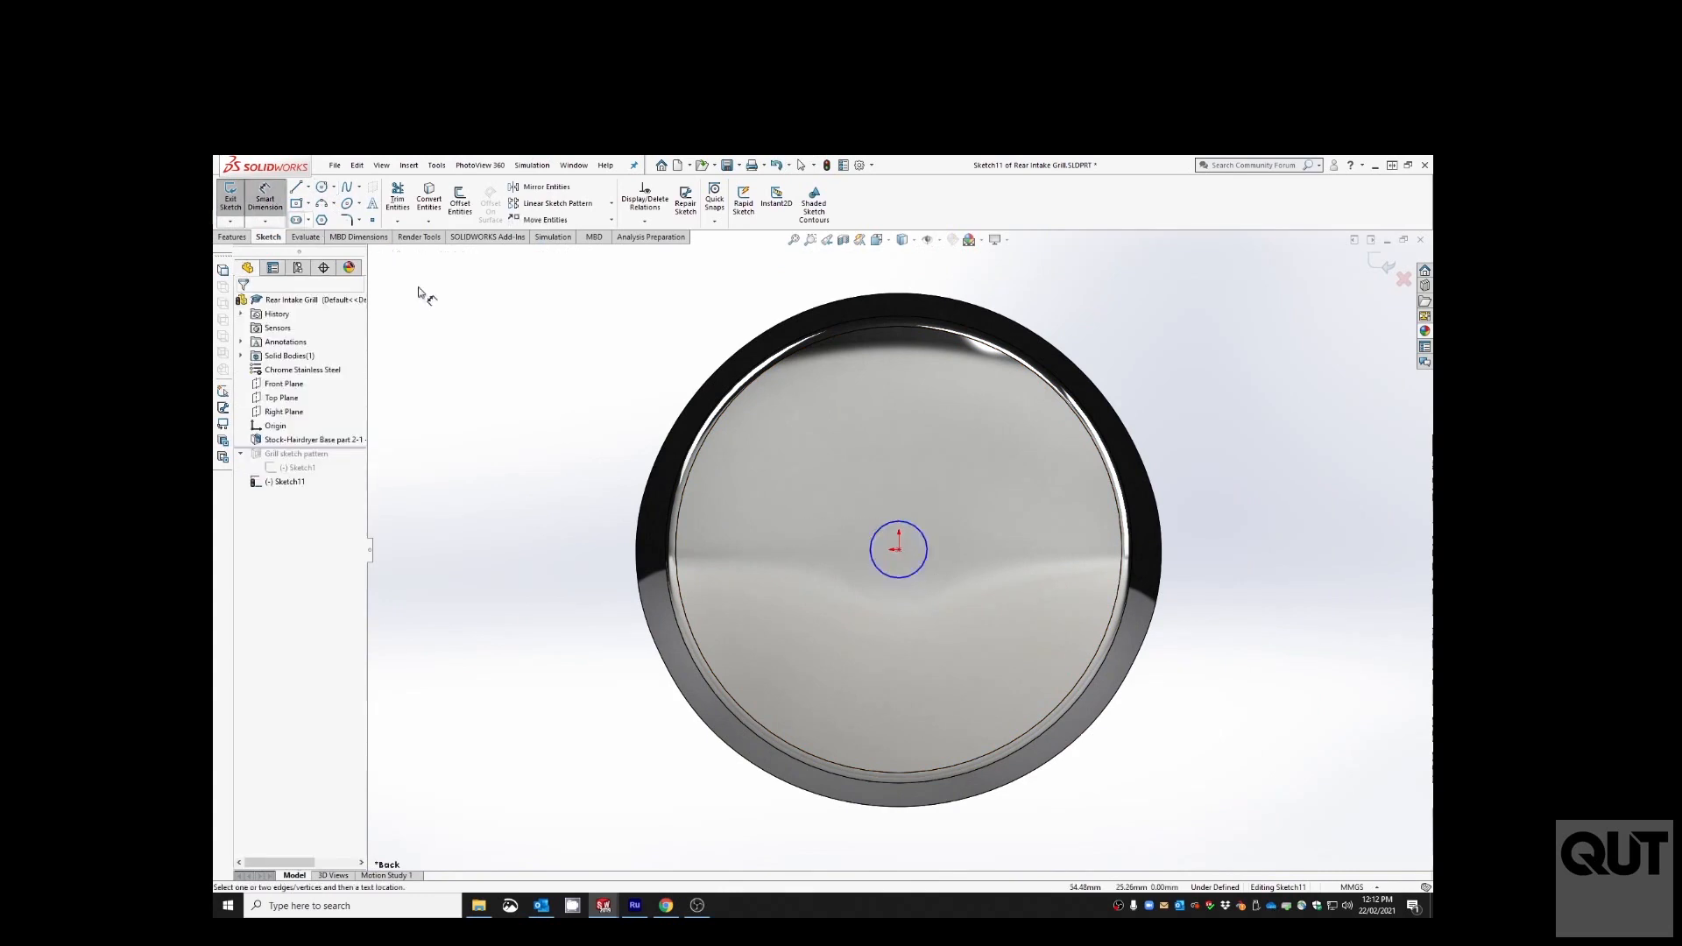
{"action": "left_click", "coordinate": [878, 531]}
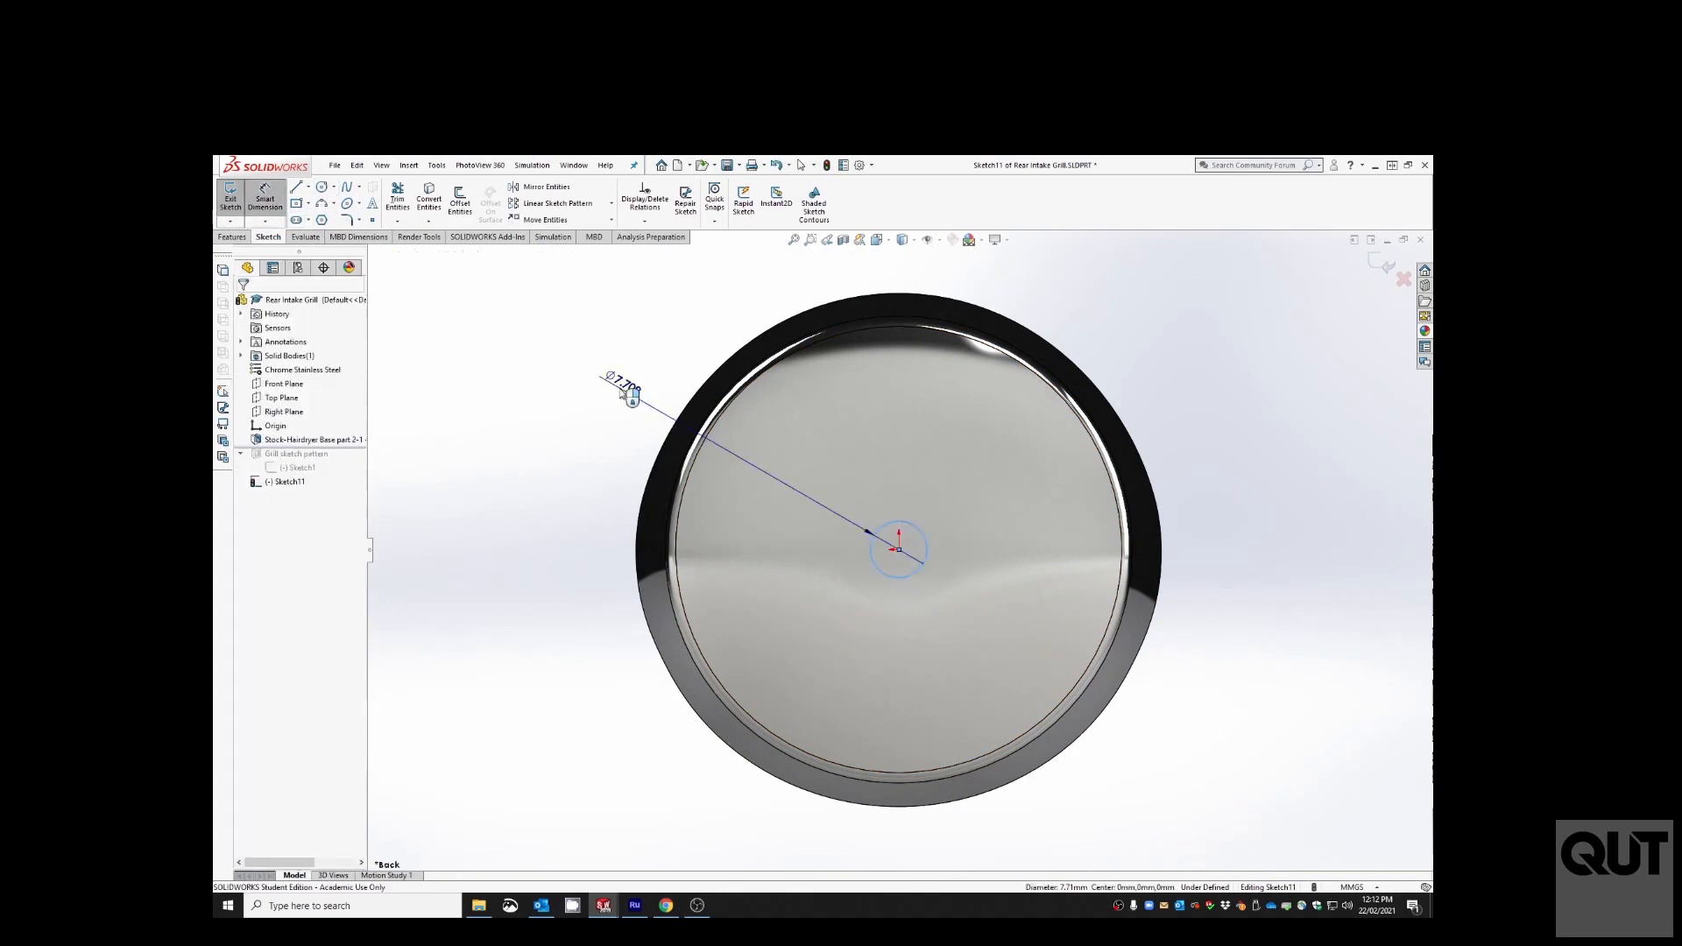
{"action": "left_click", "coordinate": [623, 394]}
{"action": "type", "text": "3.000mm"}
{"action": "key", "text": "Return"}
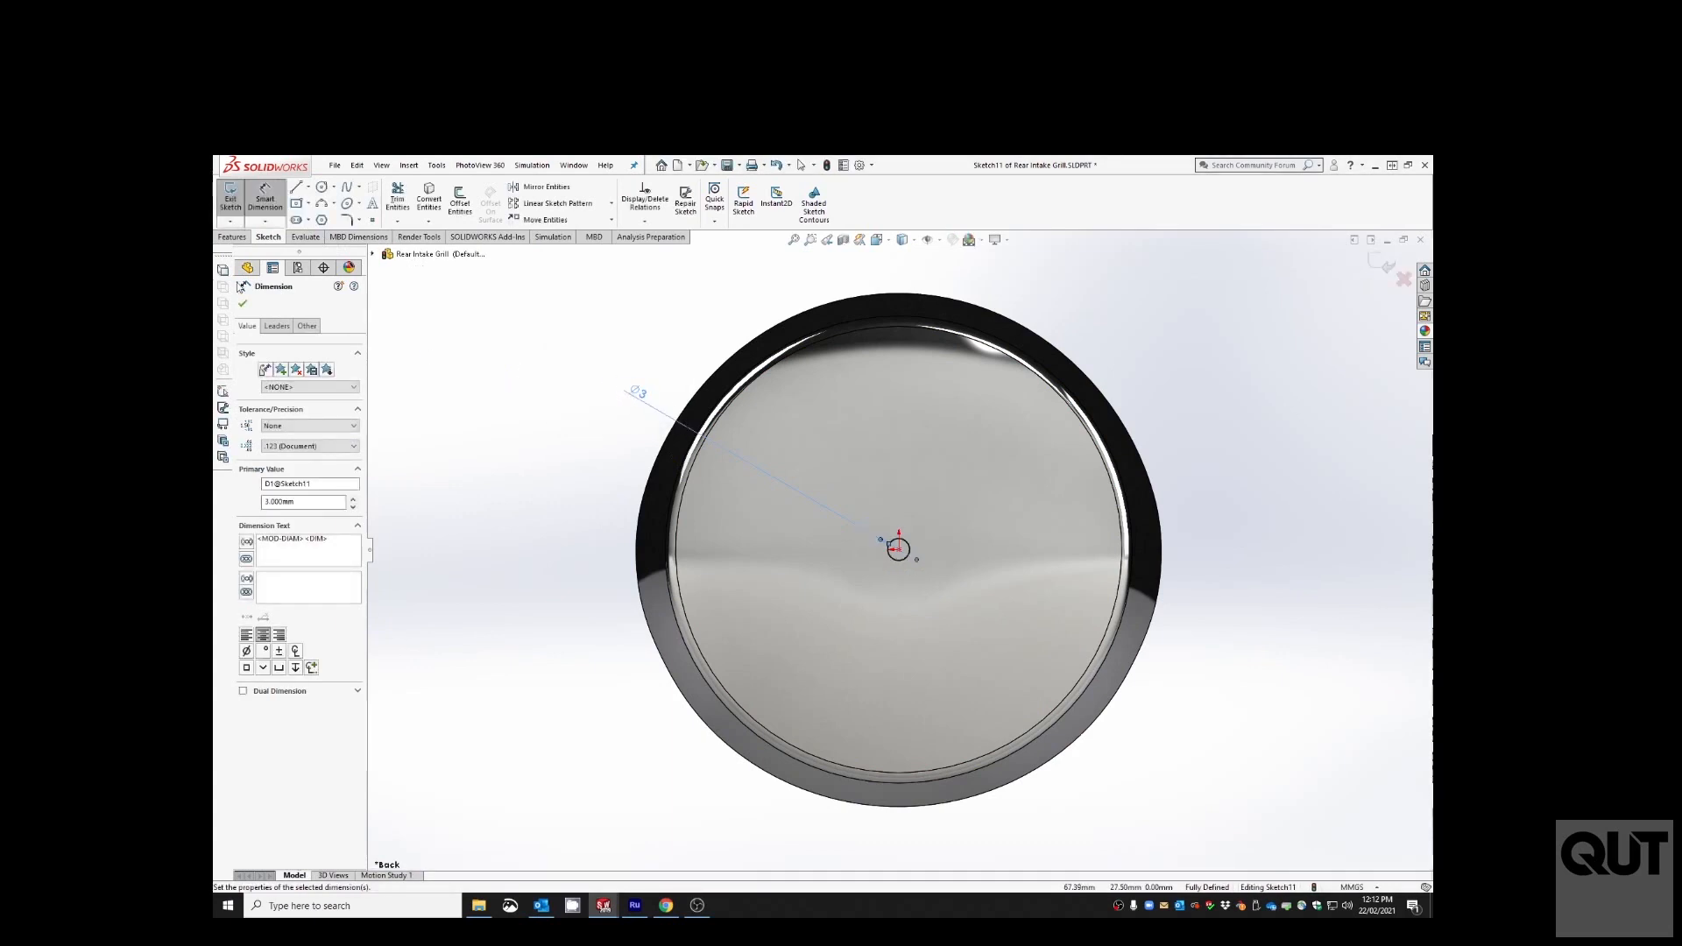
- Set up a linear sketch pattern of the 3 mm circle with 8 instances at 45 degrees, spaced 4 mm apart
{"action": "left_click", "coordinate": [560, 203]}
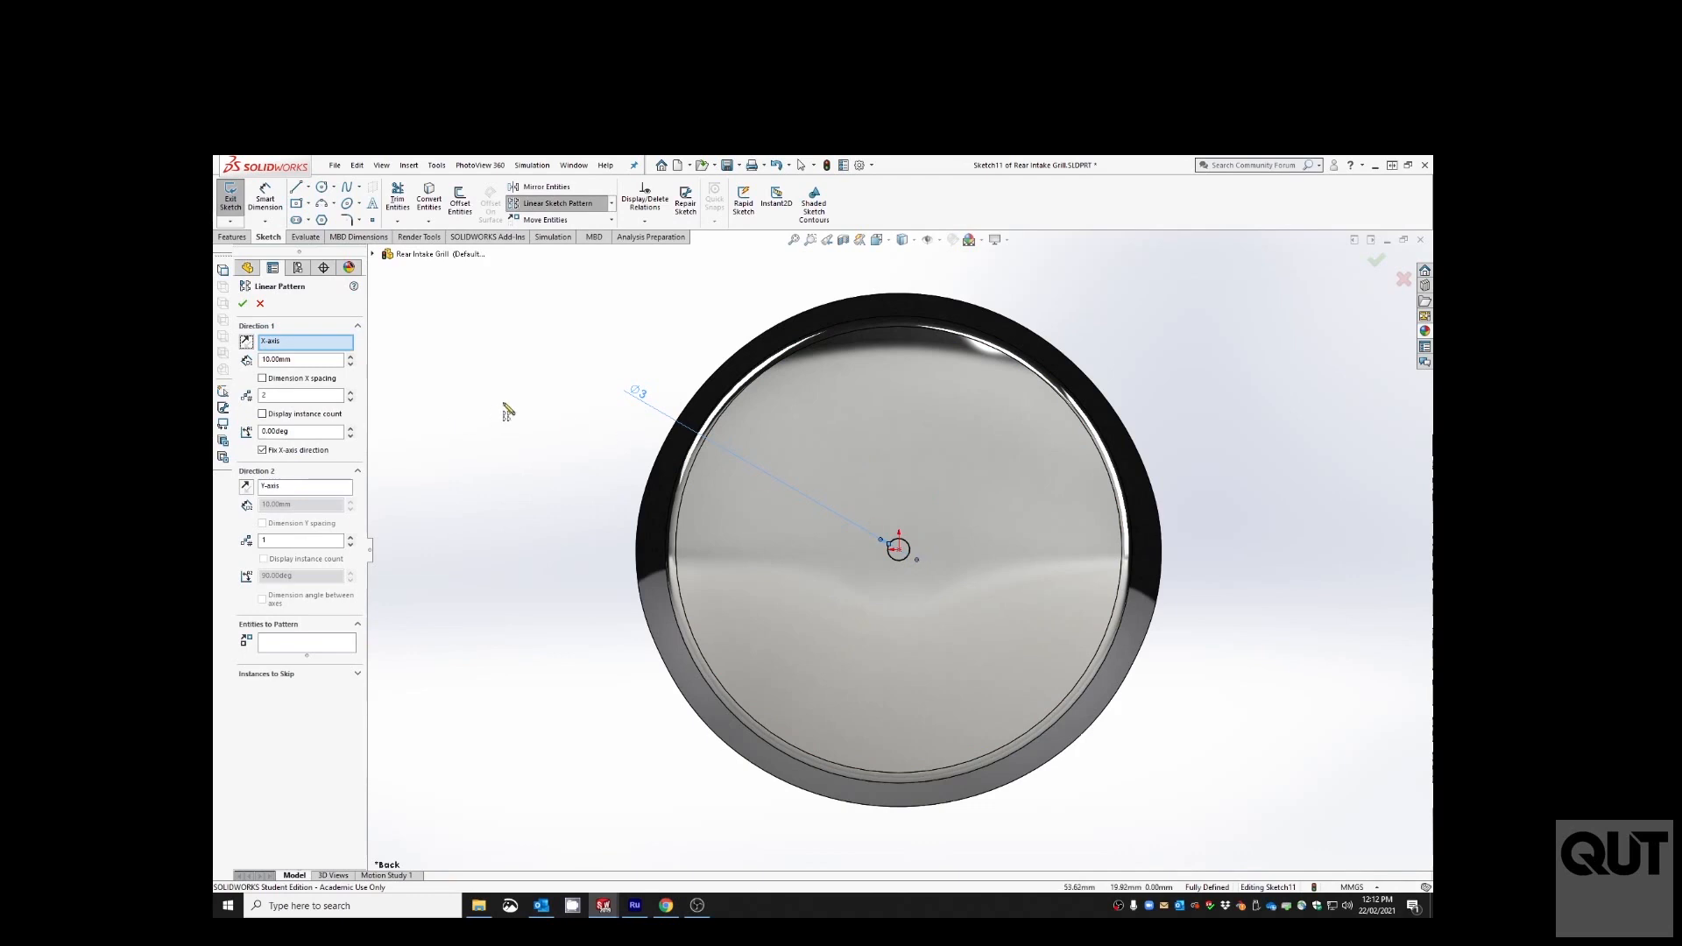
{"action": "key", "text": "Escape"}
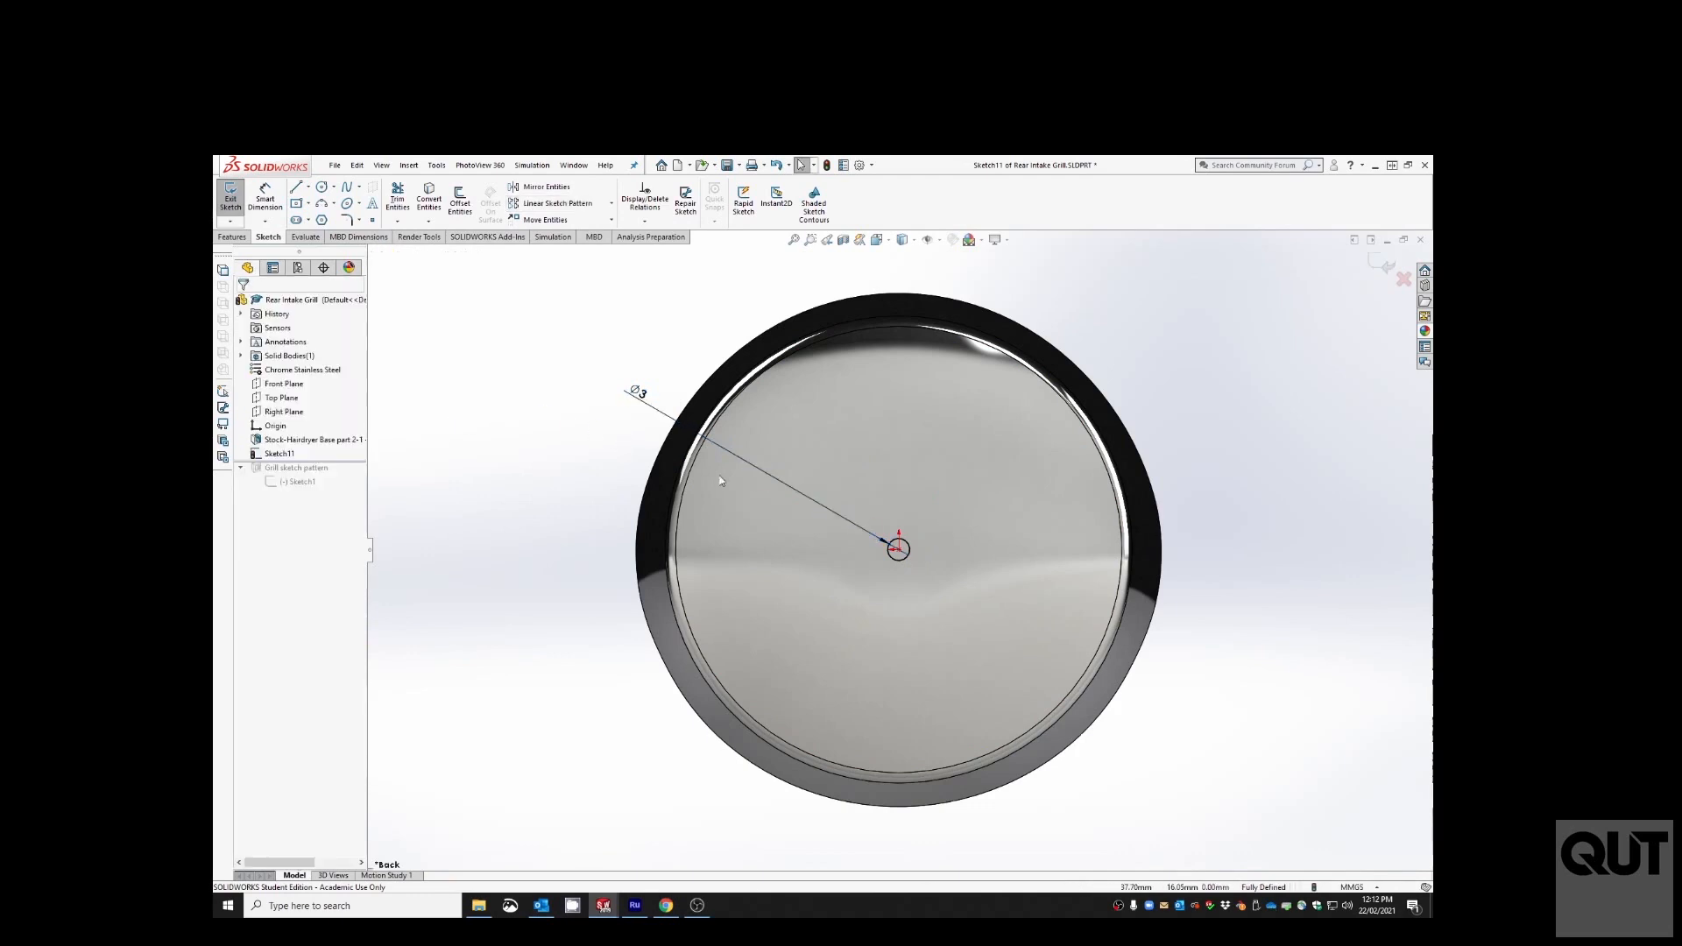
{"action": "left_click", "coordinate": [902, 539]}
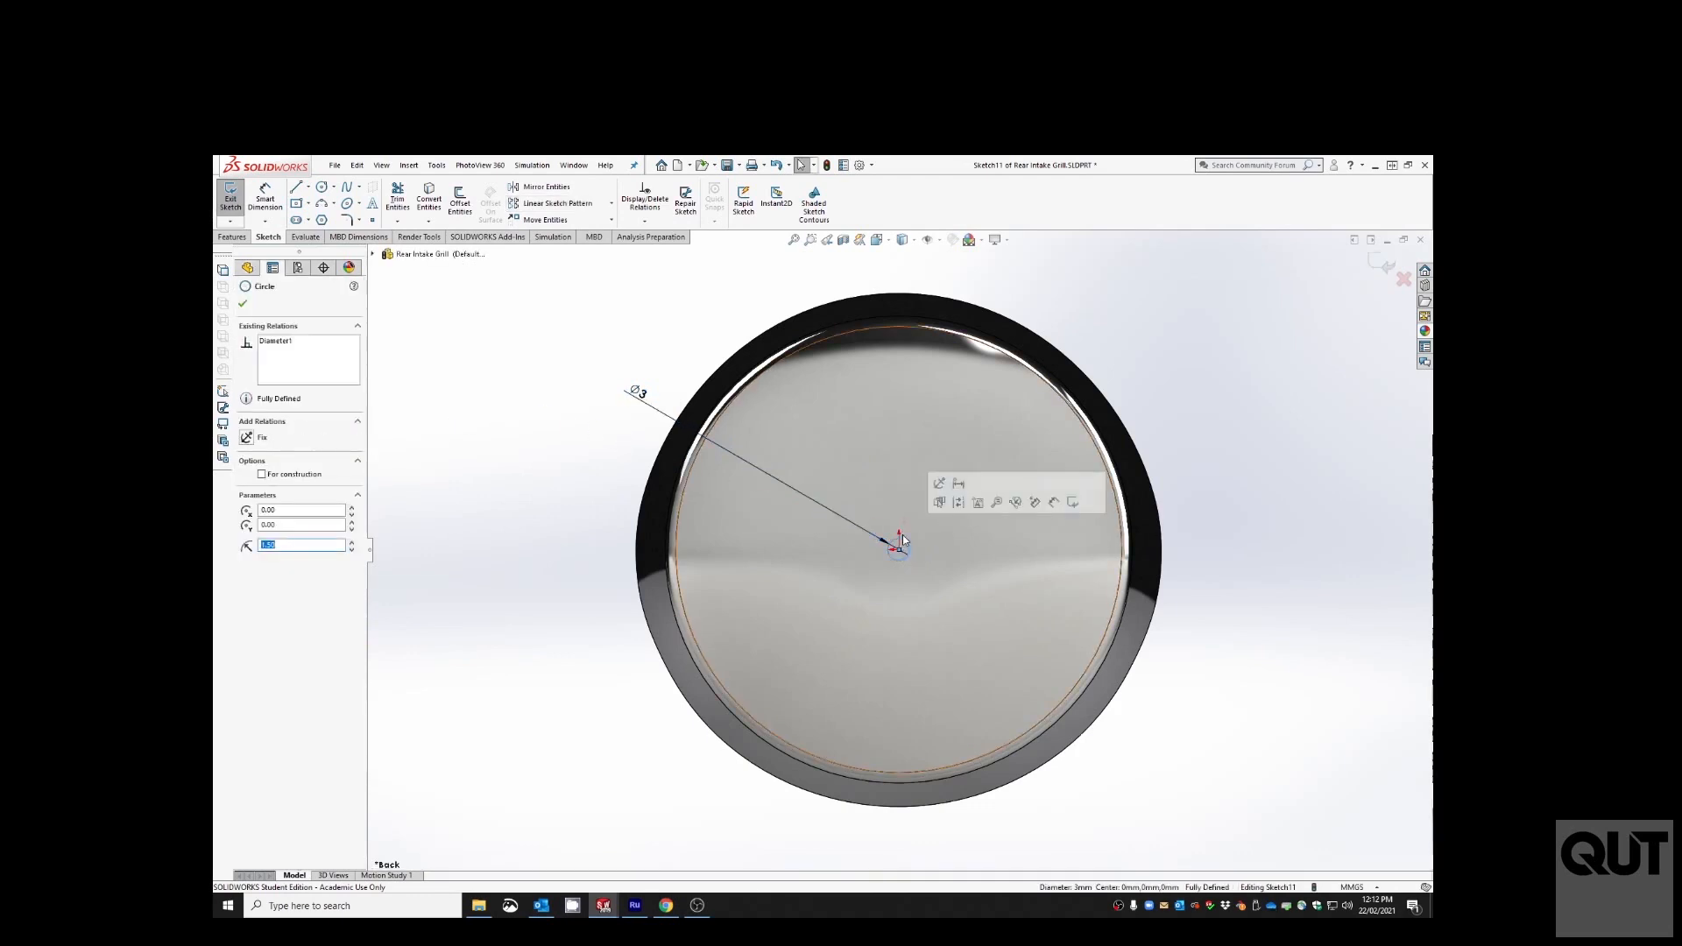
{"action": "left_click", "coordinate": [552, 209]}
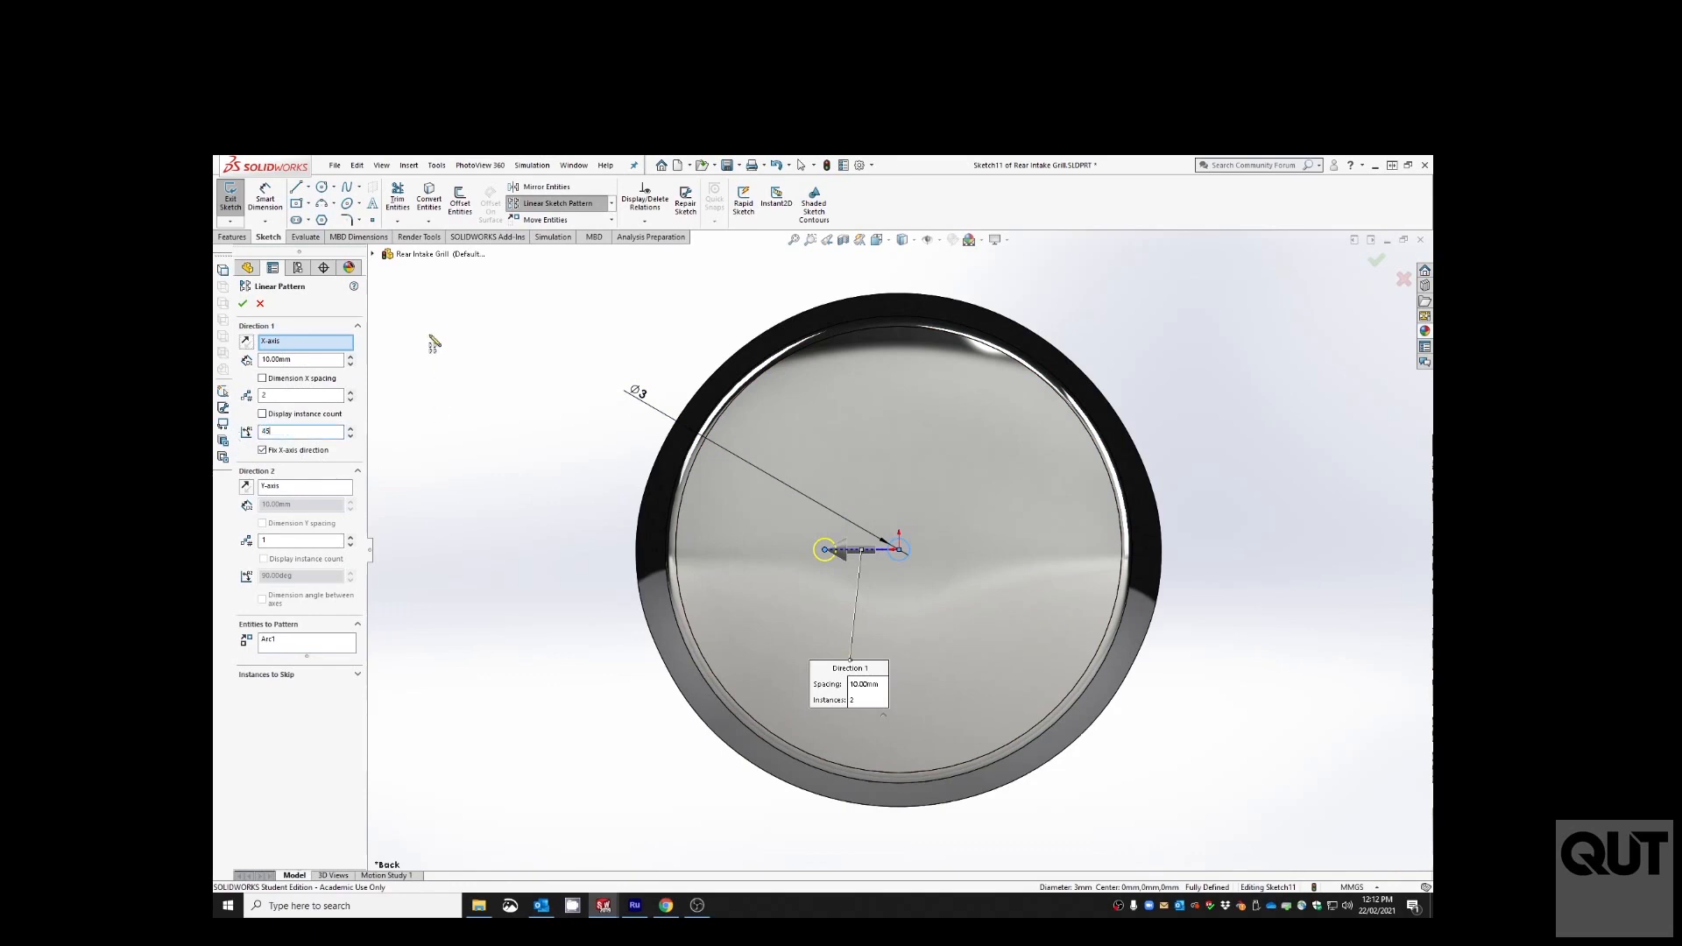
{"action": "left_click", "coordinate": [287, 360]}
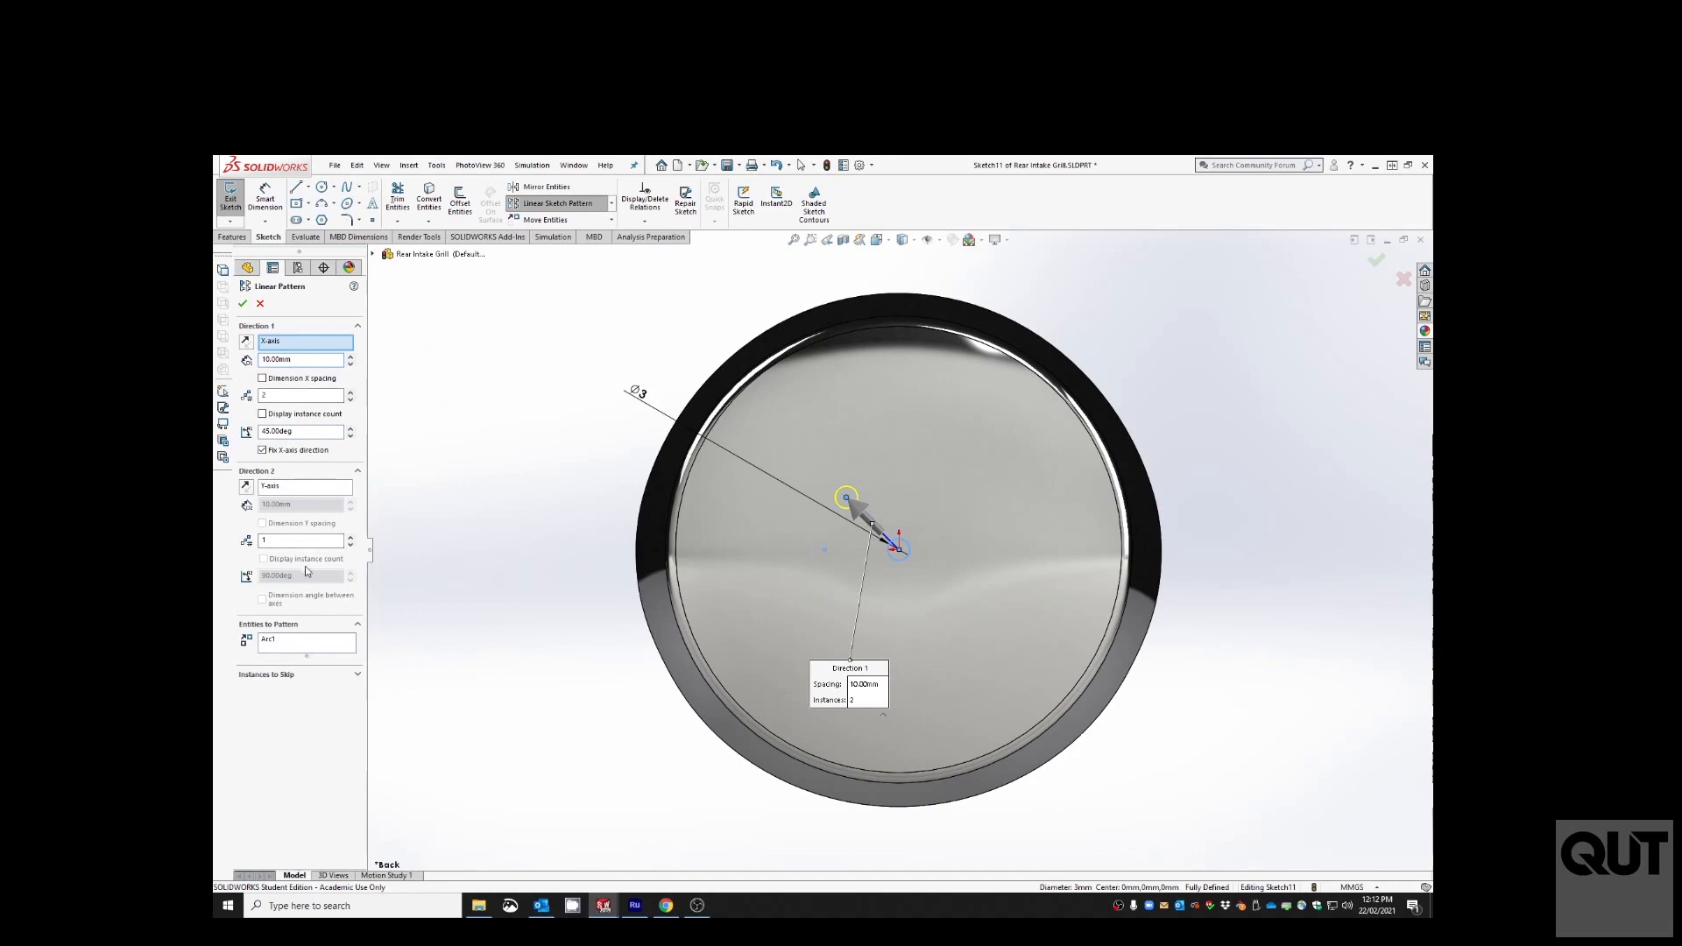
{"action": "left_click", "coordinate": [350, 392]}
{"action": "left_click", "coordinate": [351, 392]}
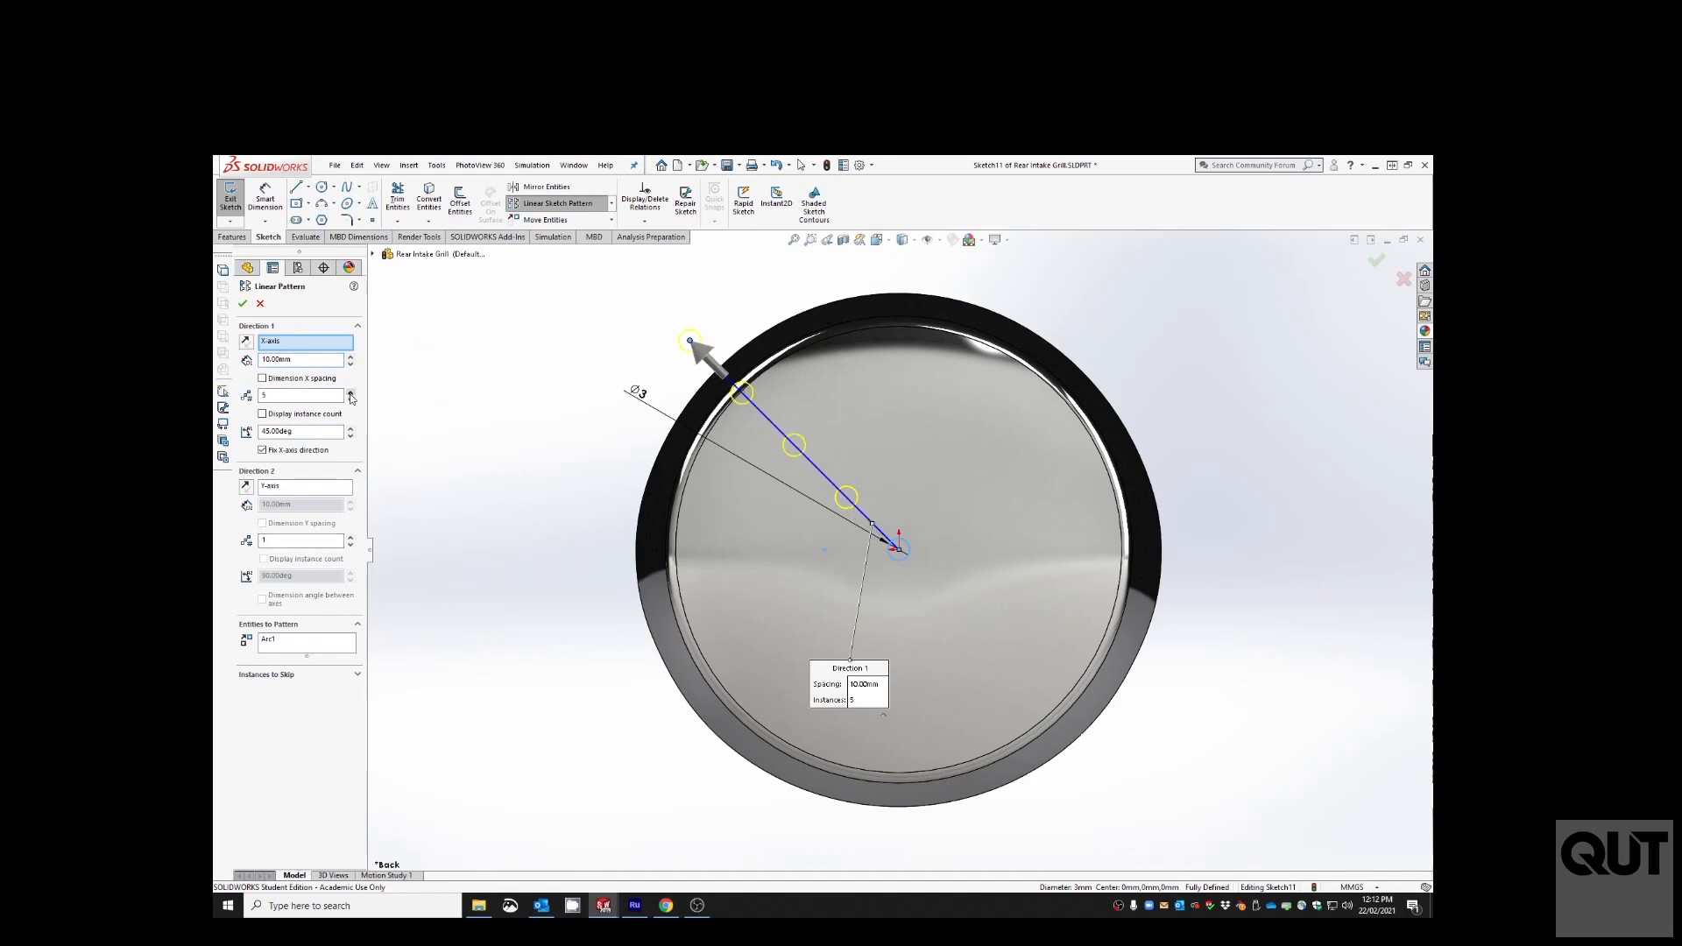
{"action": "left_click", "coordinate": [350, 392]}
{"action": "type", "text": "4"}
{"action": "key", "text": "Return"}
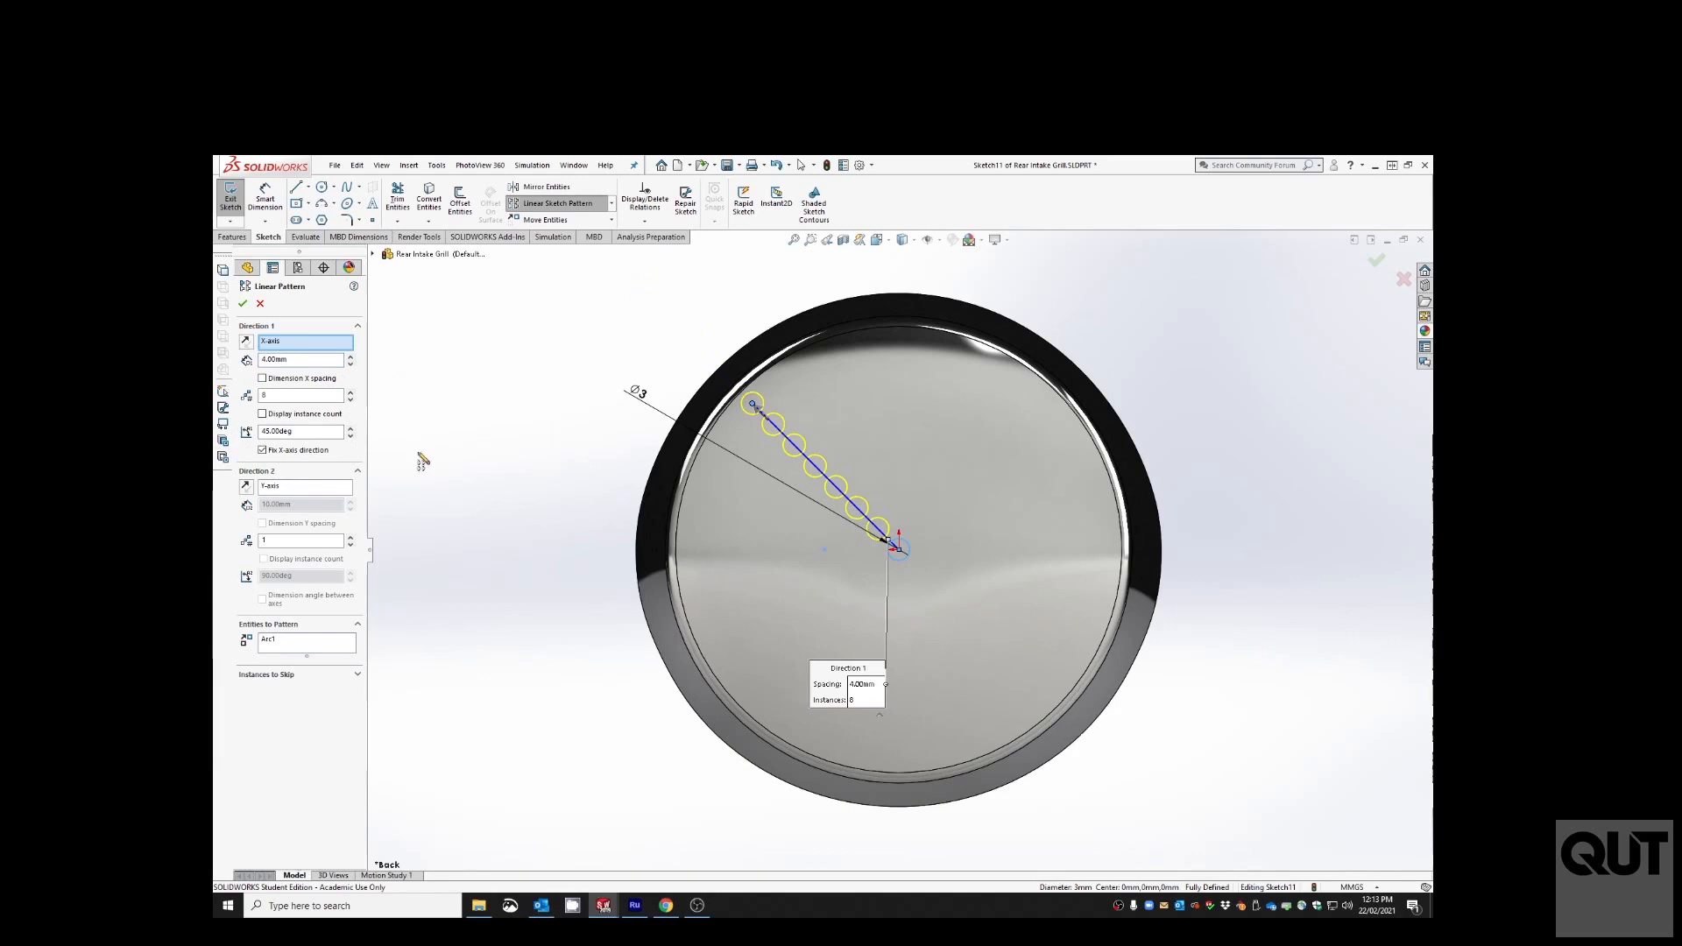
- Add a second direction with 3 instances to the linear sketch pattern and set its angle to 135 degrees
{"action": "left_click", "coordinate": [306, 486]}
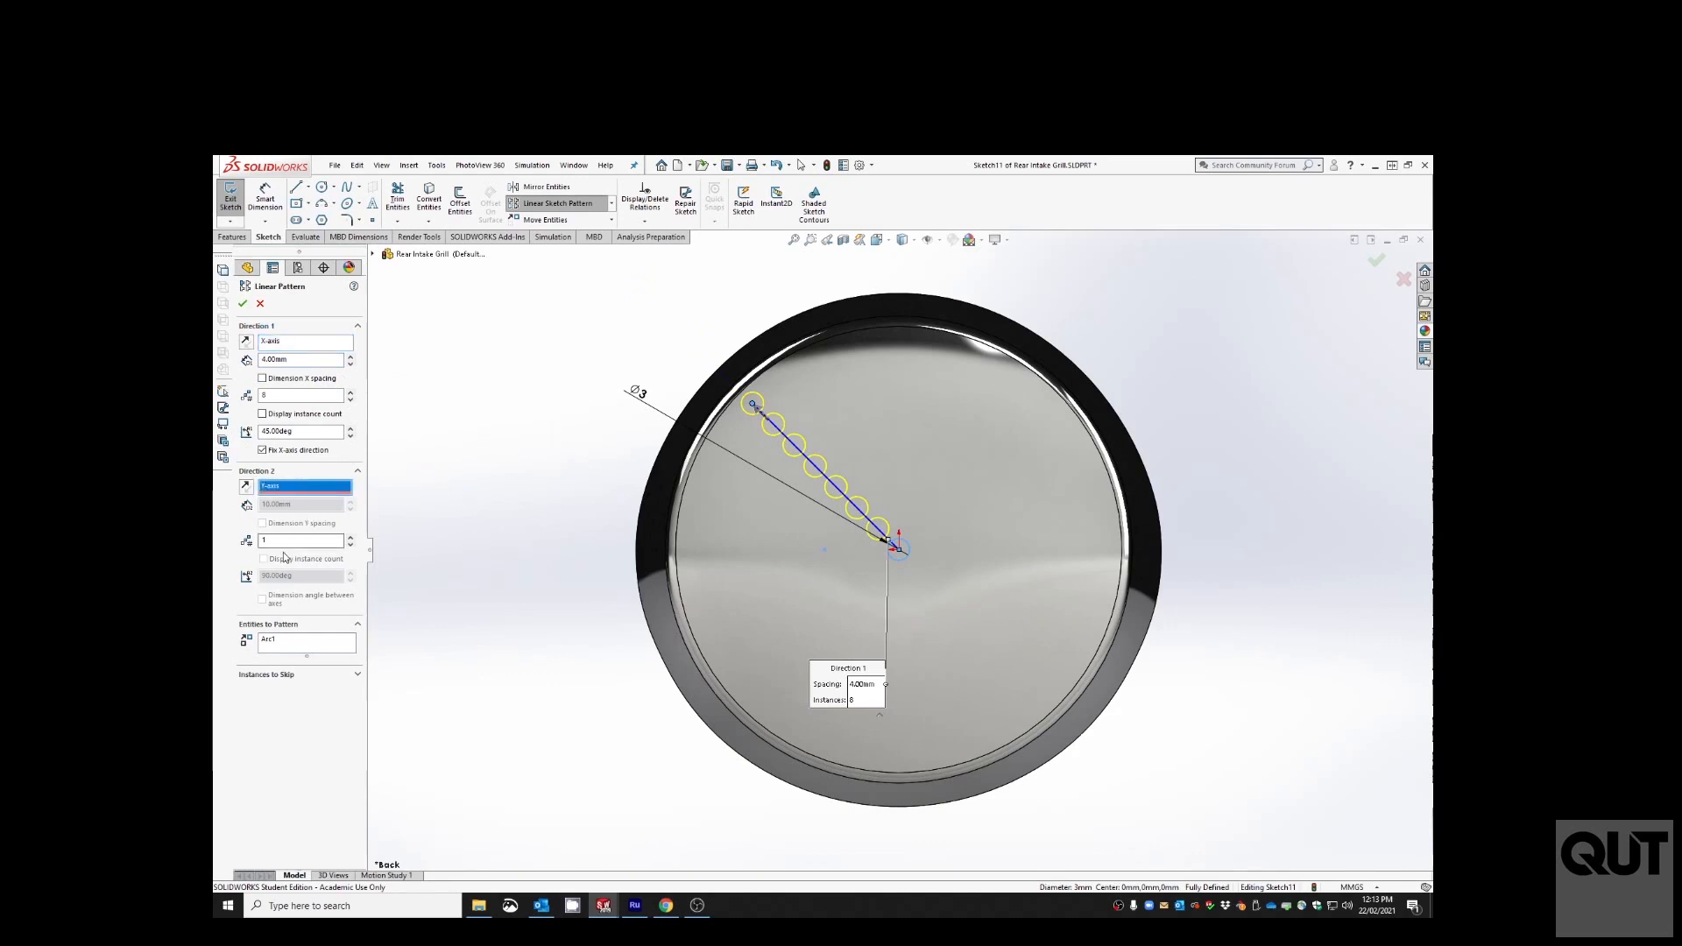
{"action": "left_click", "coordinate": [350, 538]}
{"action": "left_click", "coordinate": [350, 538]}
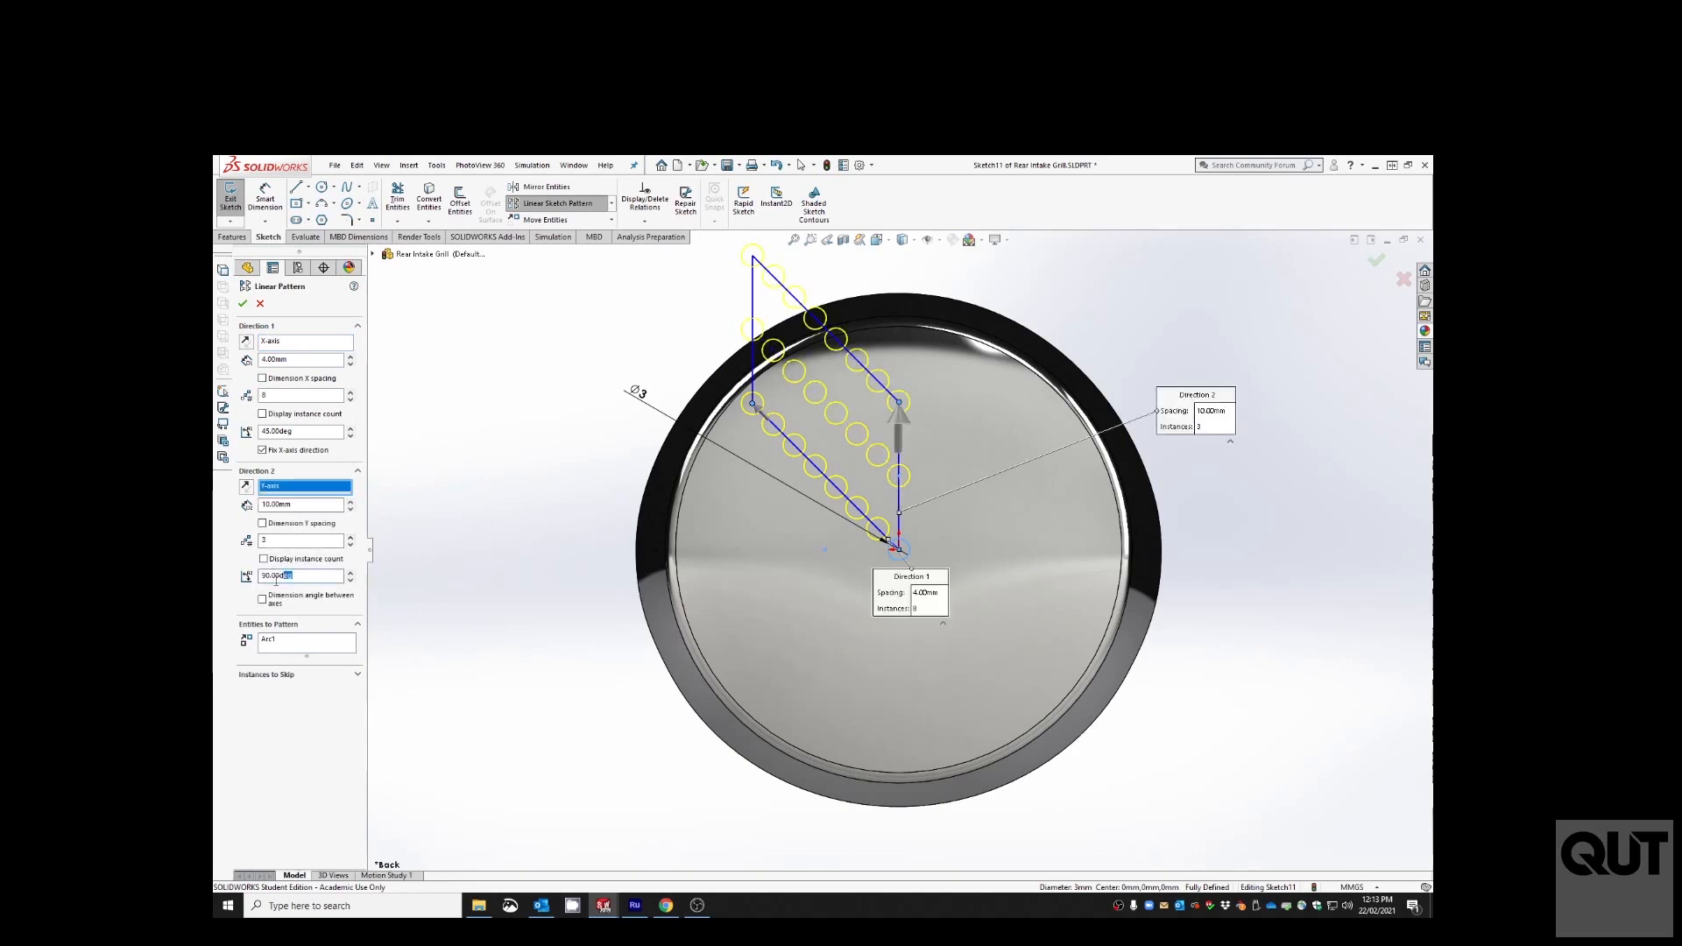
{"action": "left_click_drag", "start_coordinate": [276, 578], "coordinate": [243, 581]}
{"action": "type", "text": "135"}
{"action": "key", "text": "Return"}
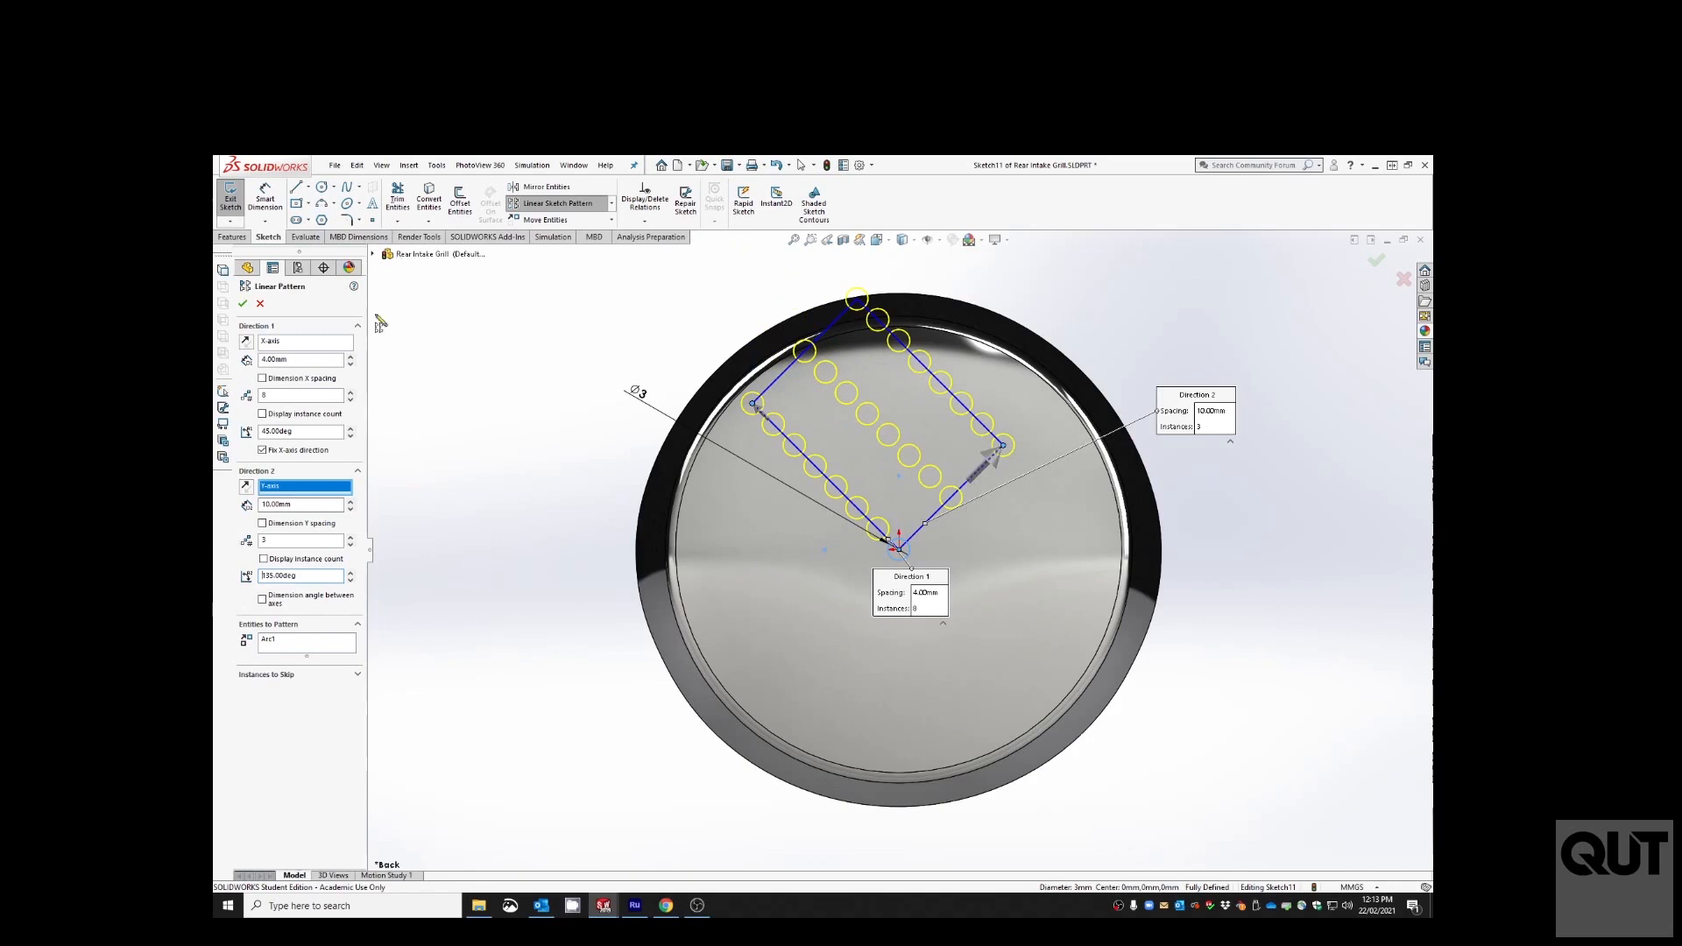
- Set the second direction's spacing to 4 mm and its instances to 8, and accept the linear sketch pattern
{"action": "left_click_drag", "start_coordinate": [292, 506], "coordinate": [229, 508]}
{"action": "type", "text": "4"}
{"action": "key", "text": "Return"}
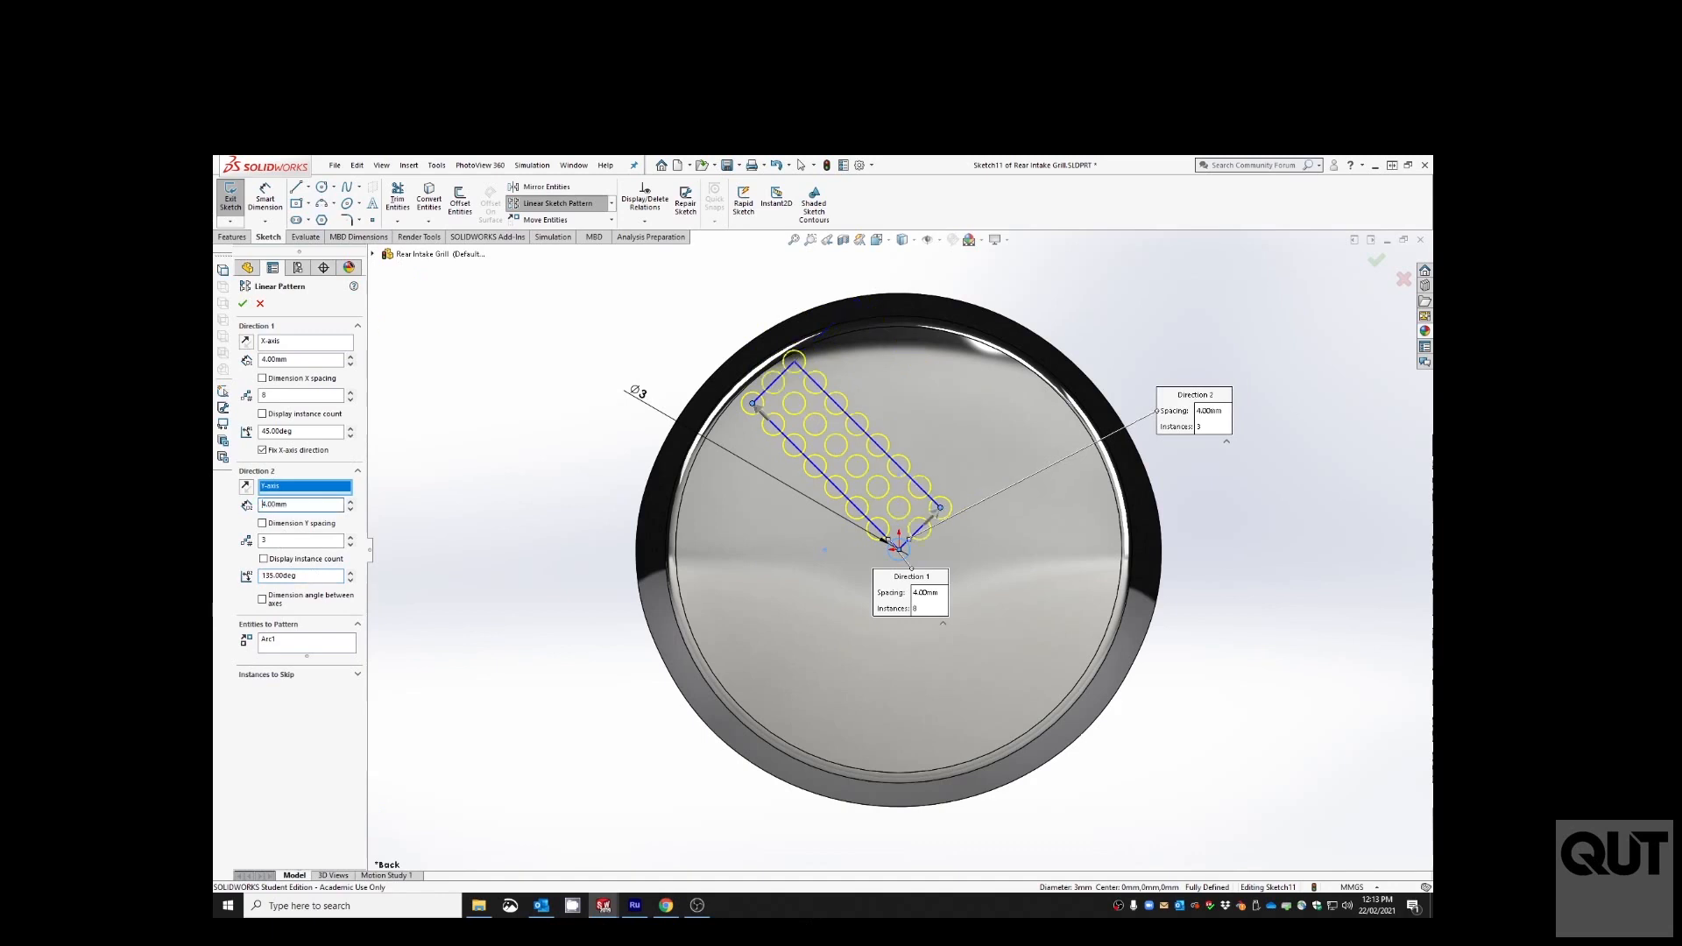
{"action": "left_click", "coordinate": [350, 538]}
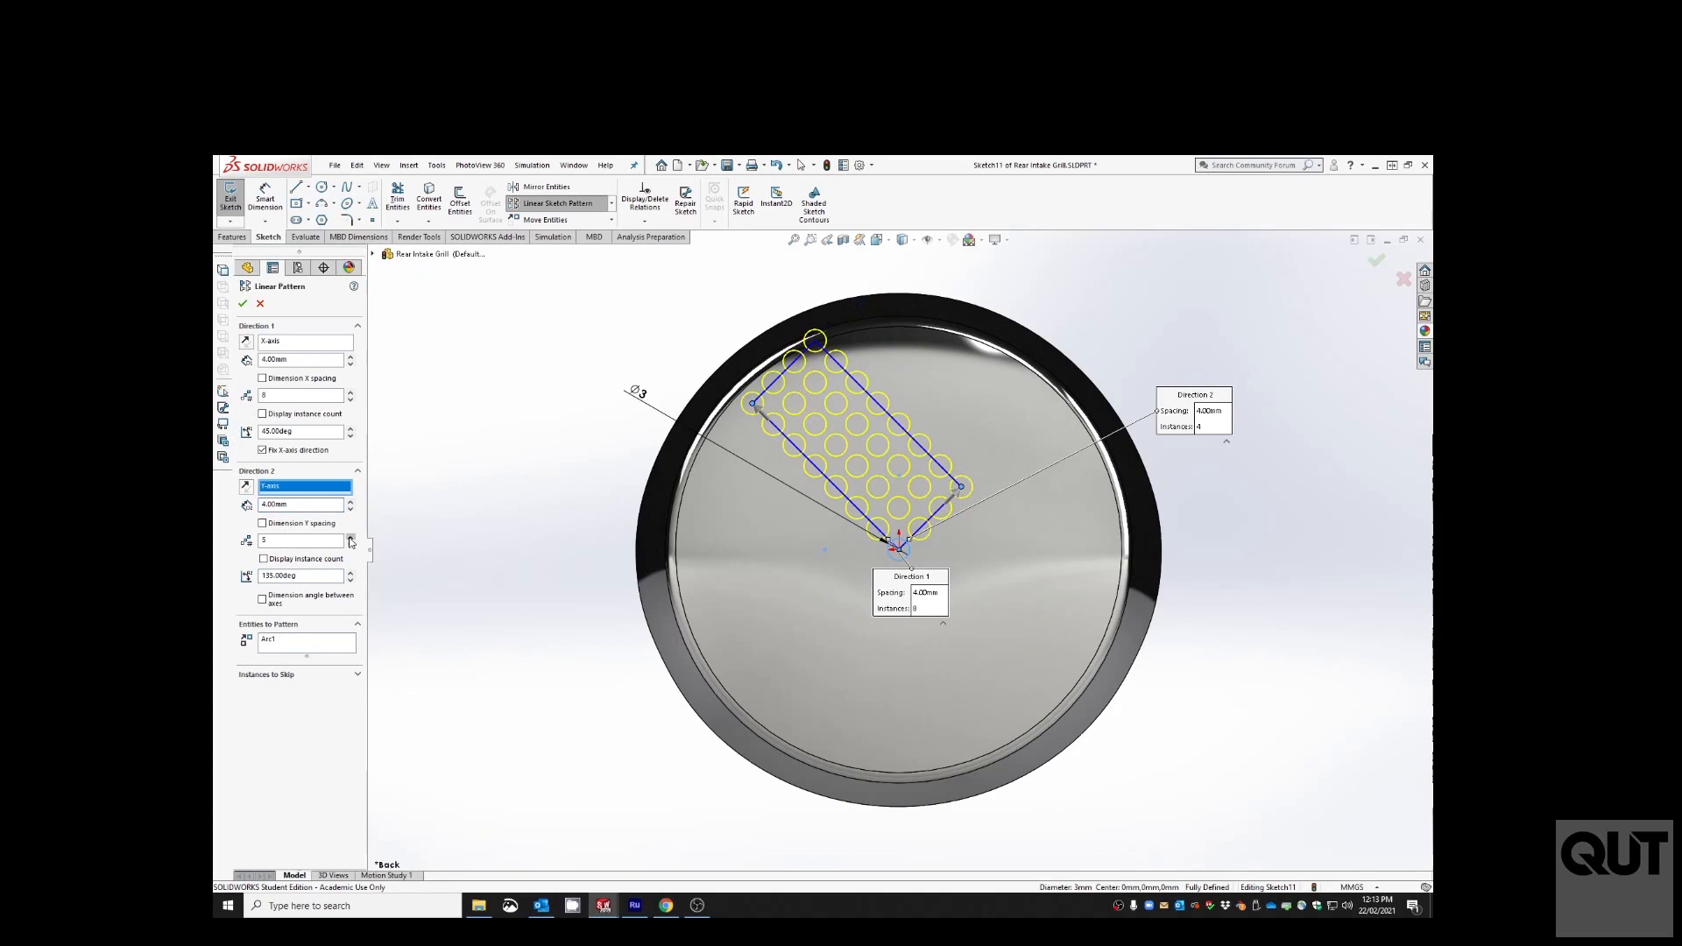
{"action": "left_click", "coordinate": [349, 537]}
{"action": "left_click", "coordinate": [349, 538]}
{"action": "left_click", "coordinate": [350, 538]}
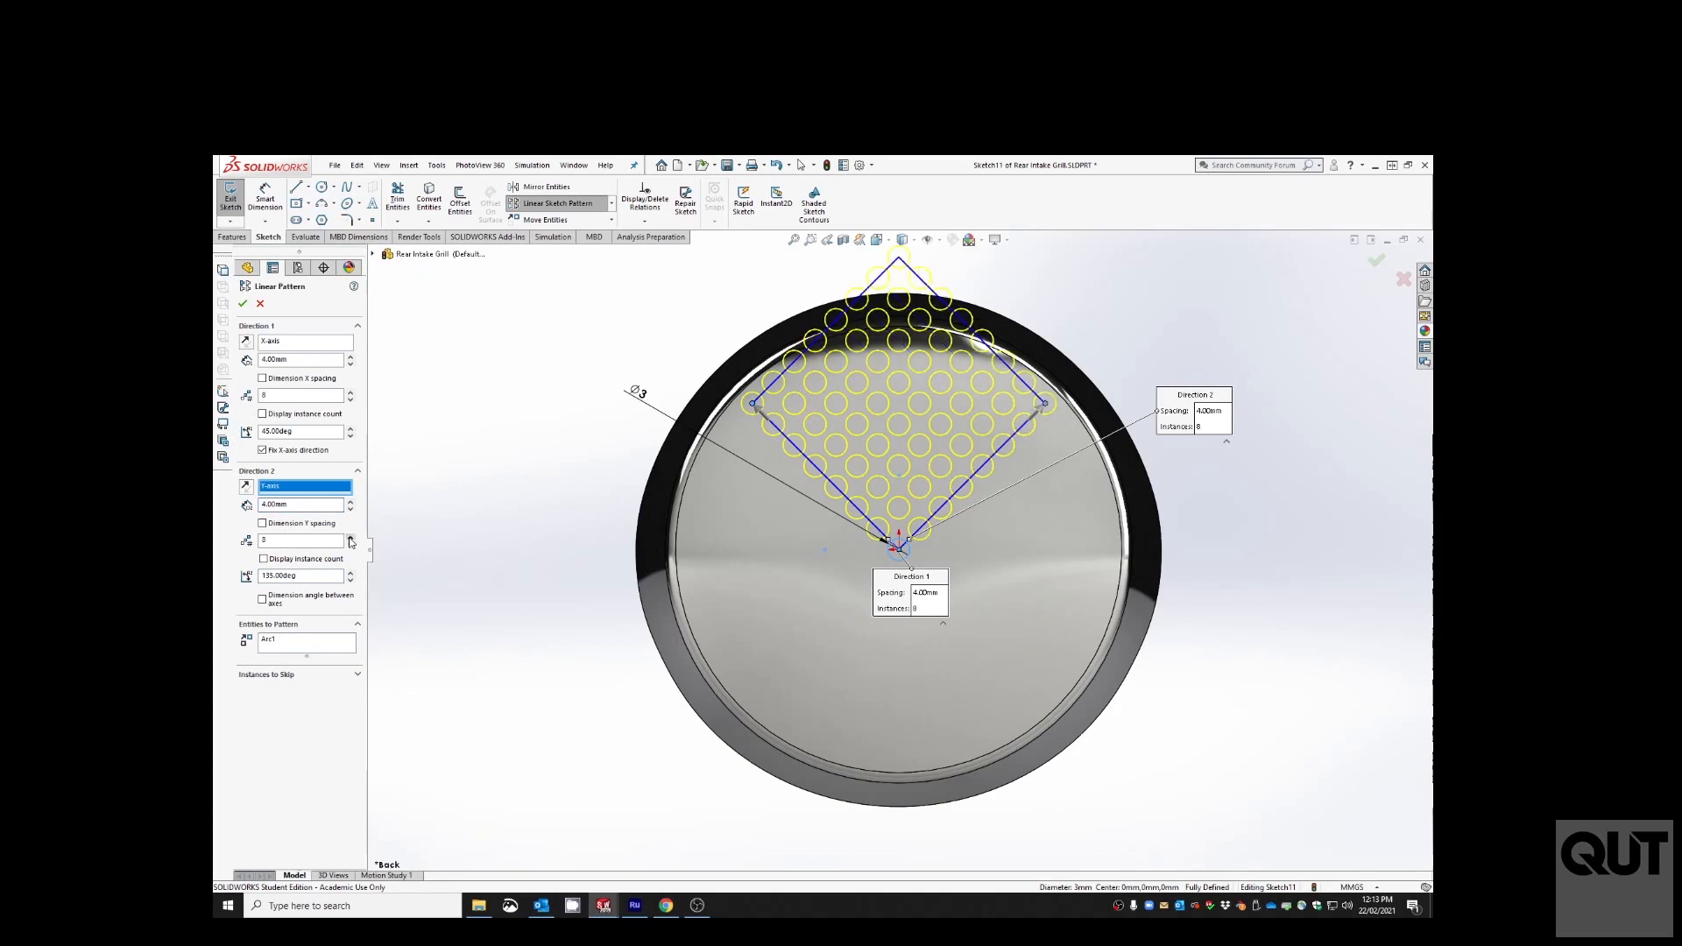
{"action": "left_click", "coordinate": [242, 304]}
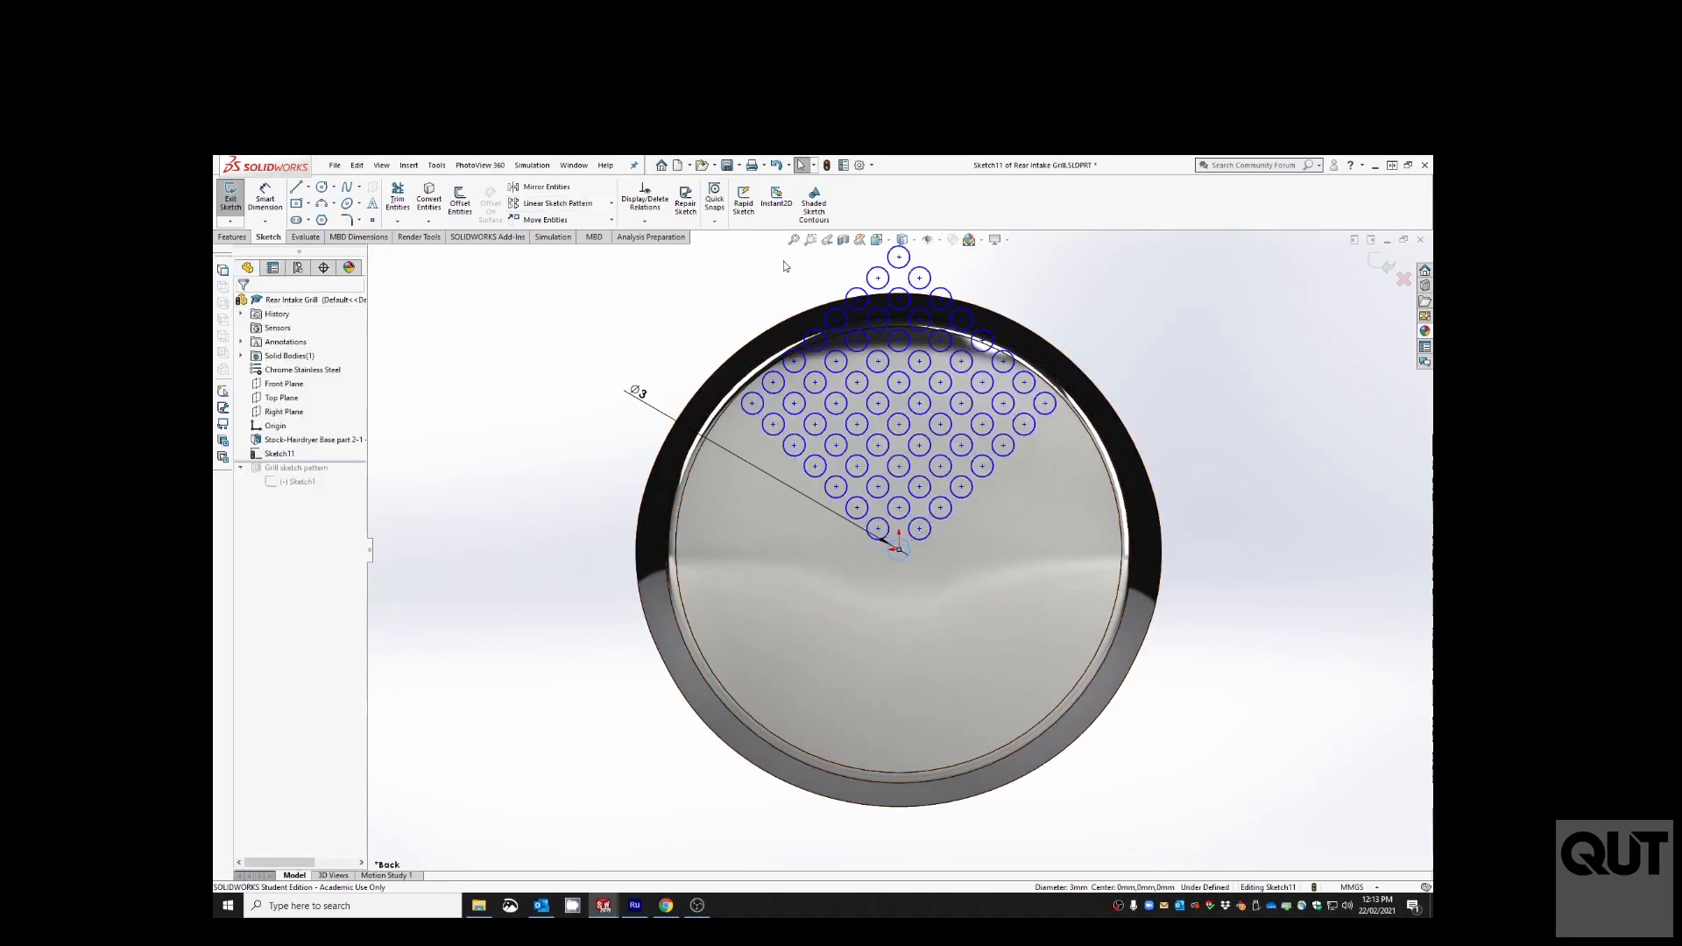
- Delete the patterned circles that lie beyond or overlap the rim of the grill's inner face
{"action": "left_click_drag", "start_coordinate": [758, 240], "coordinate": [1010, 341]}
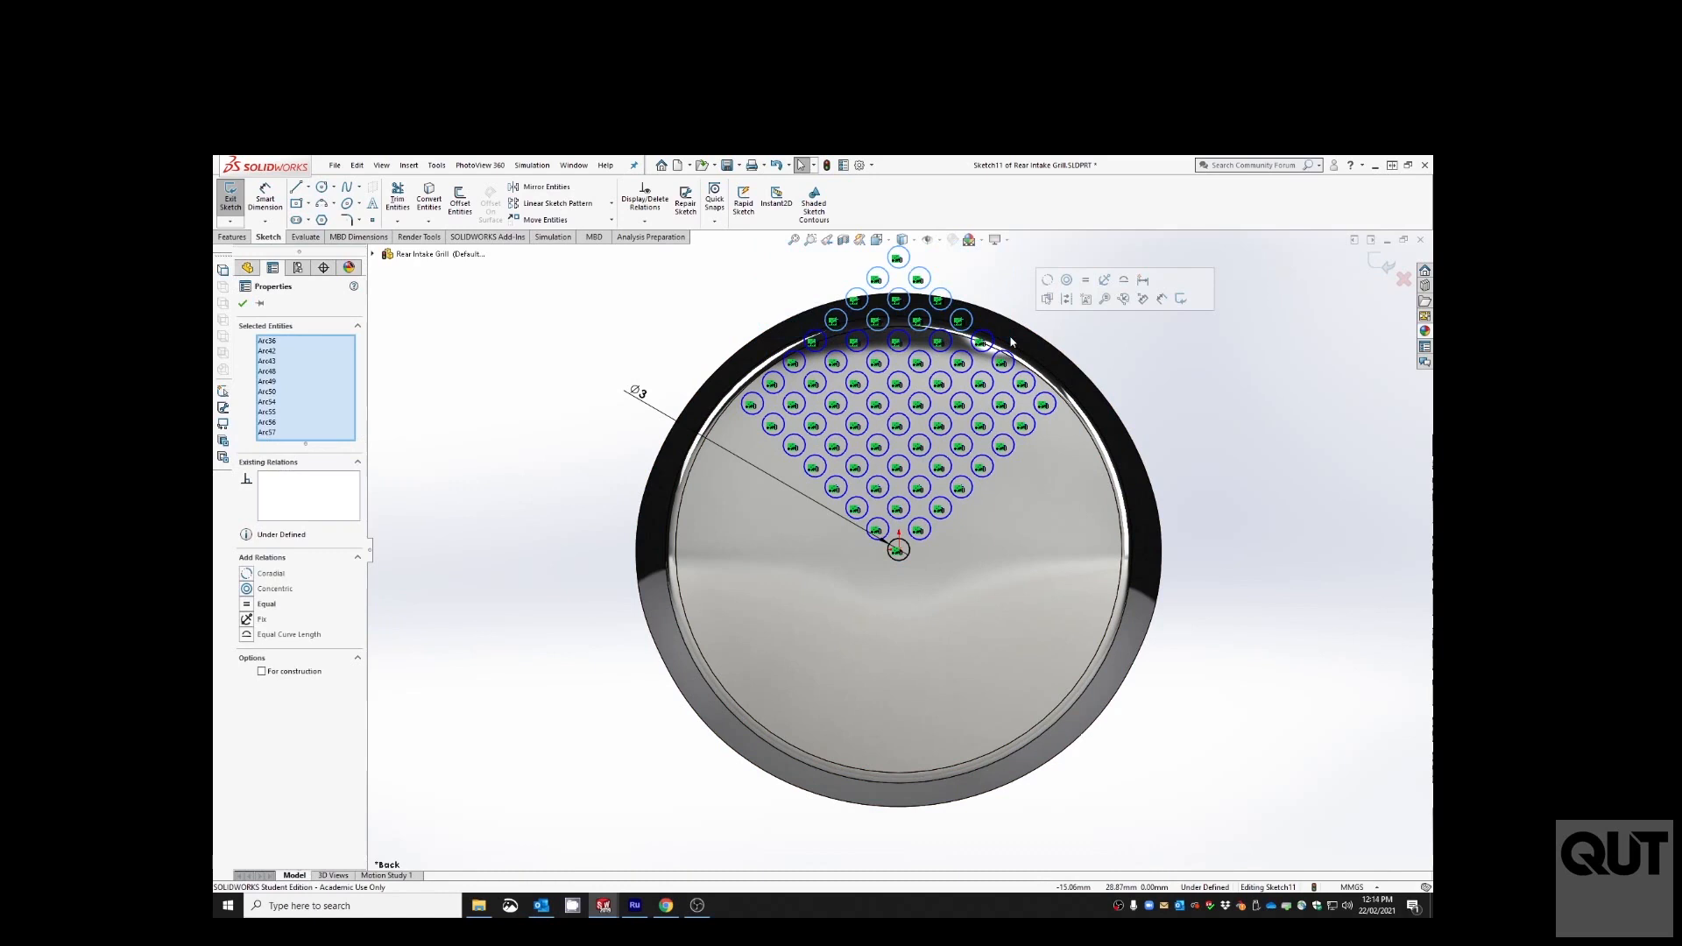
{"action": "key", "text": "Delete"}
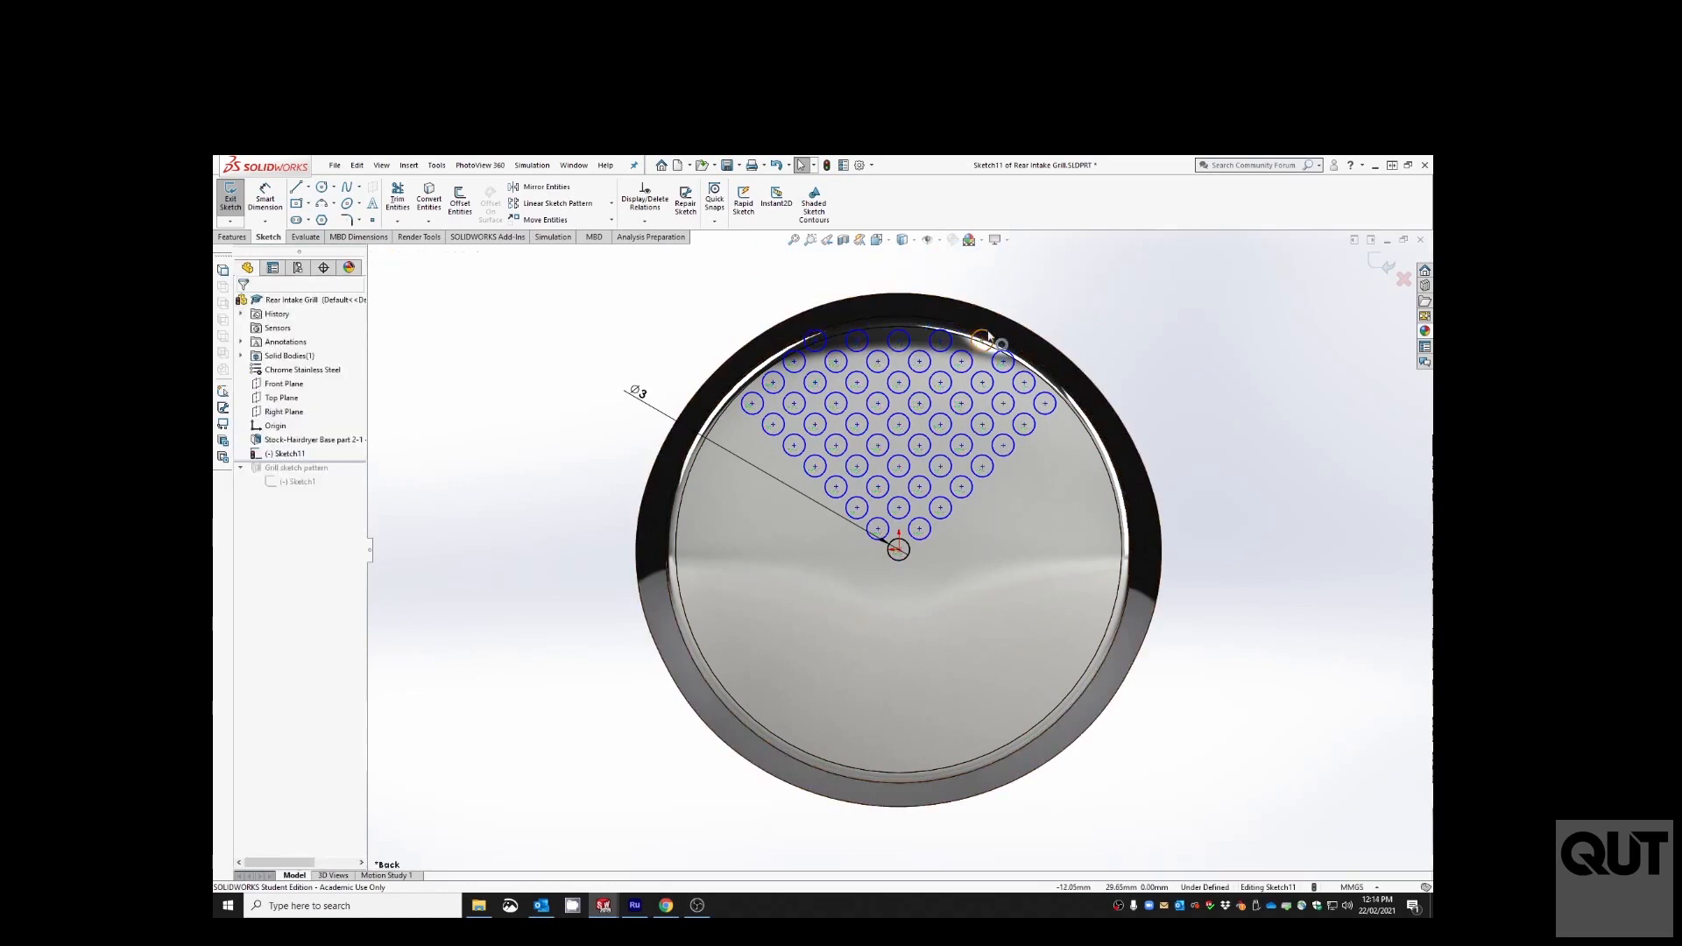
{"action": "left_click", "coordinate": [988, 335]}
{"action": "key", "text": "Delete"}
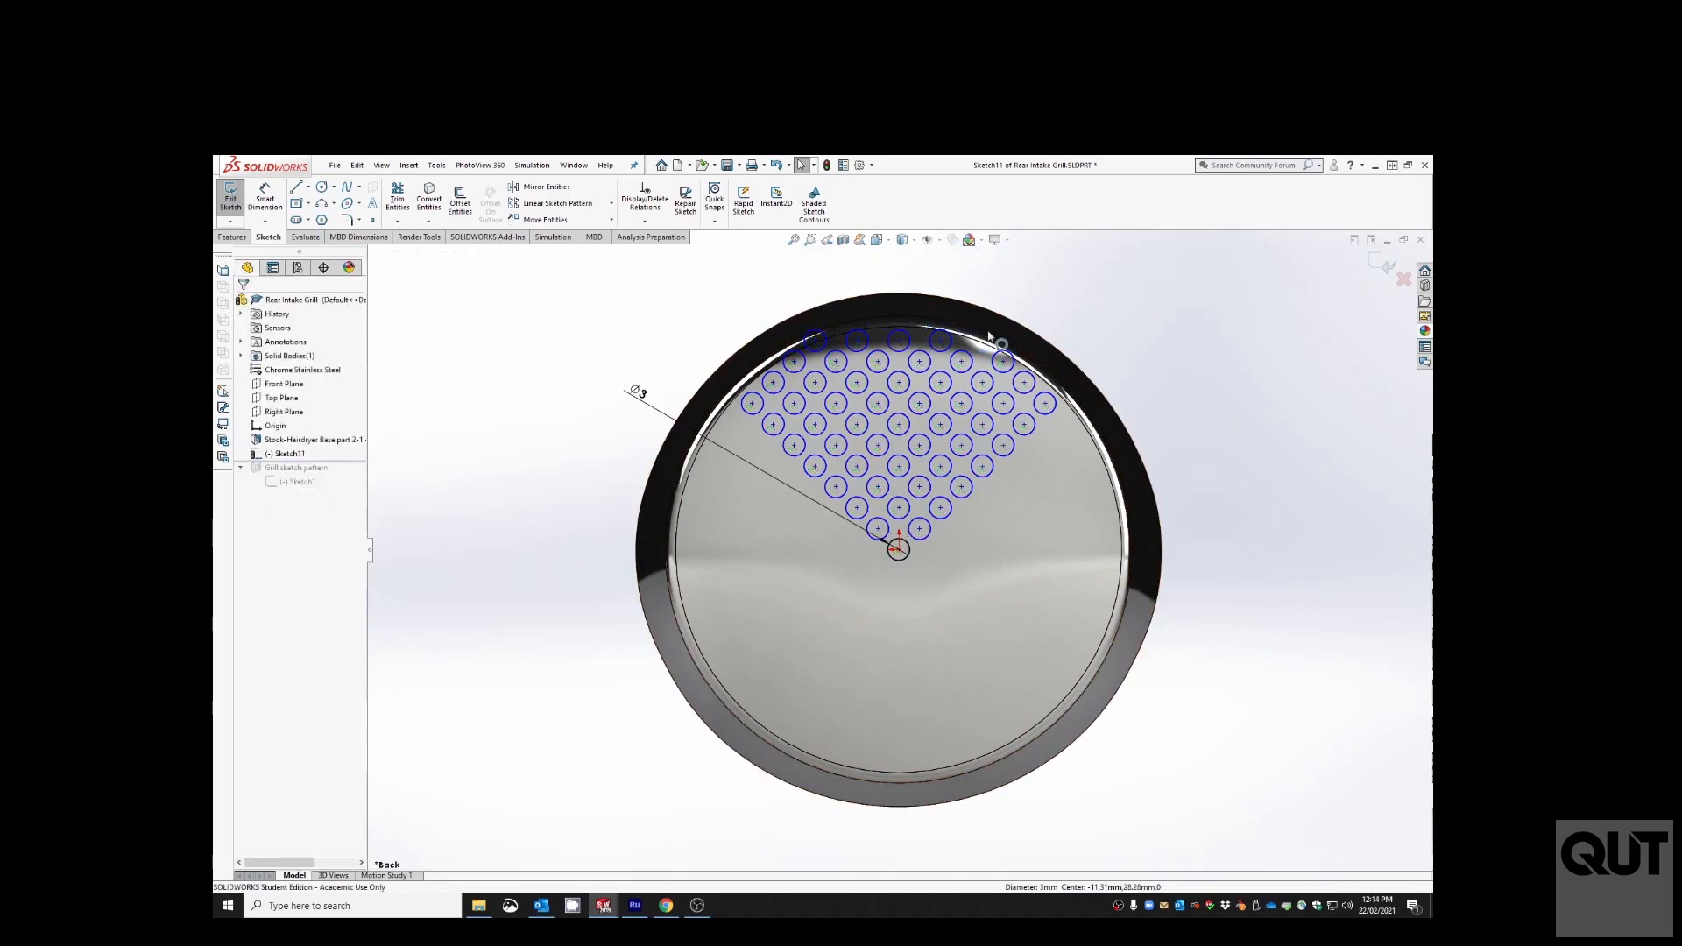
{"action": "left_click", "coordinate": [814, 339]}
{"action": "key", "text": "Delete"}
- Pattern all the grid circles around the origin with a circular sketch pattern of 4 equally spaced instances over 360 degrees
{"action": "left_click_drag", "start_coordinate": [674, 263], "coordinate": [1100, 555]}
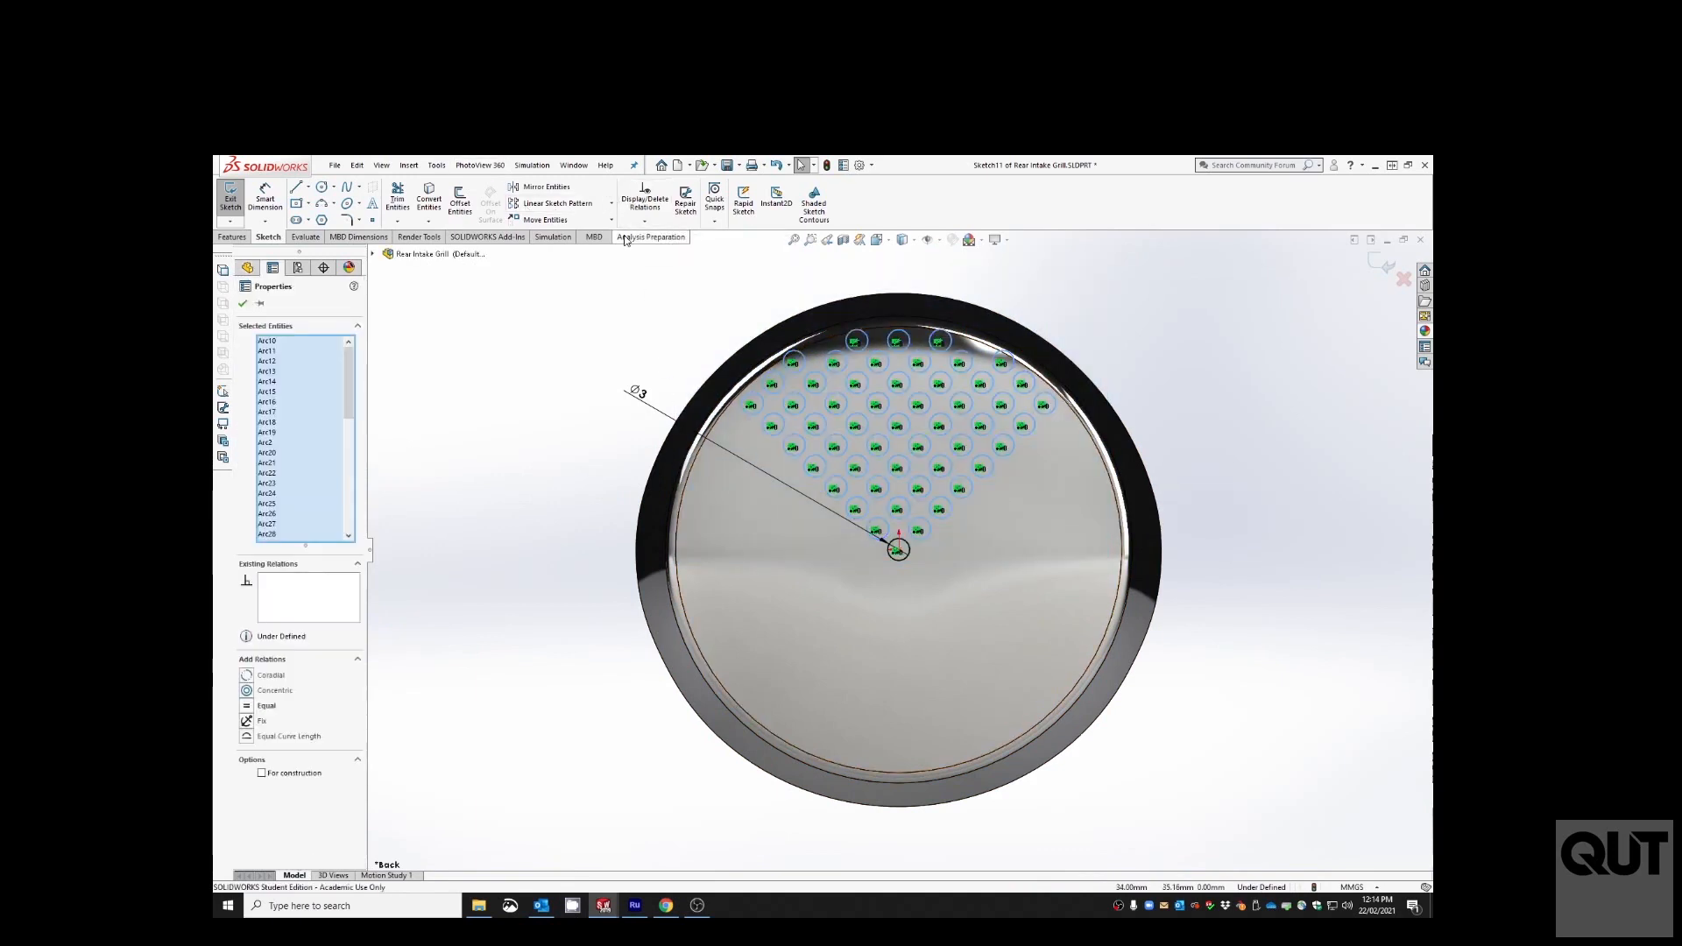
{"action": "left_click", "coordinate": [611, 203]}
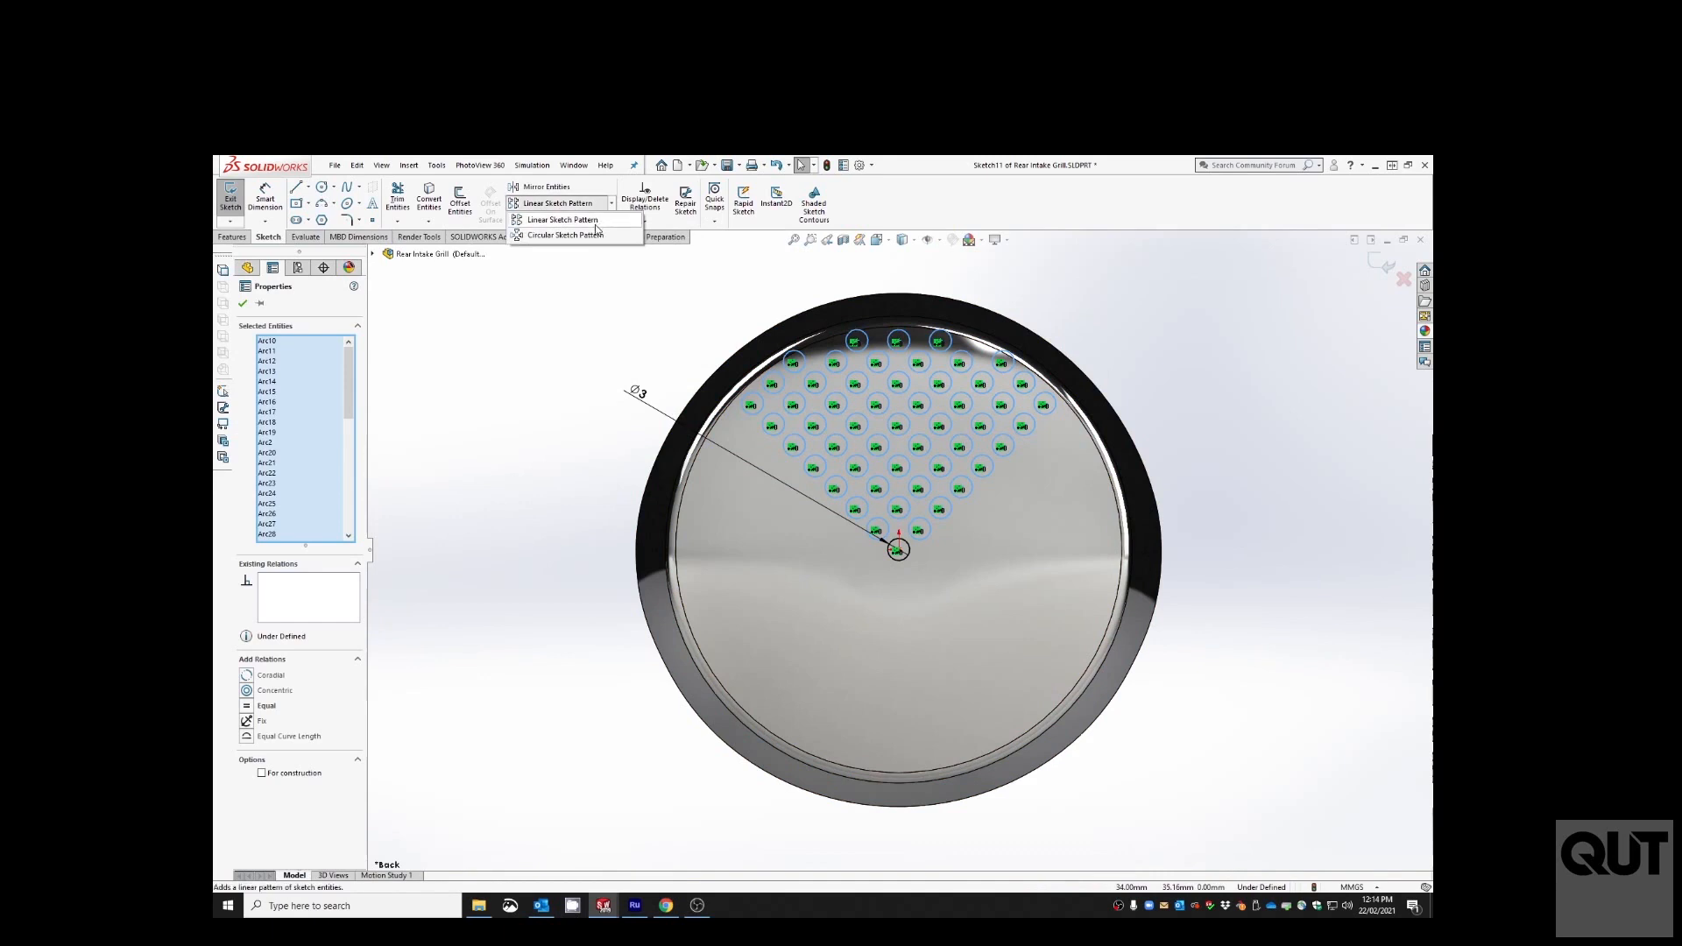
{"action": "left_click", "coordinate": [593, 234]}
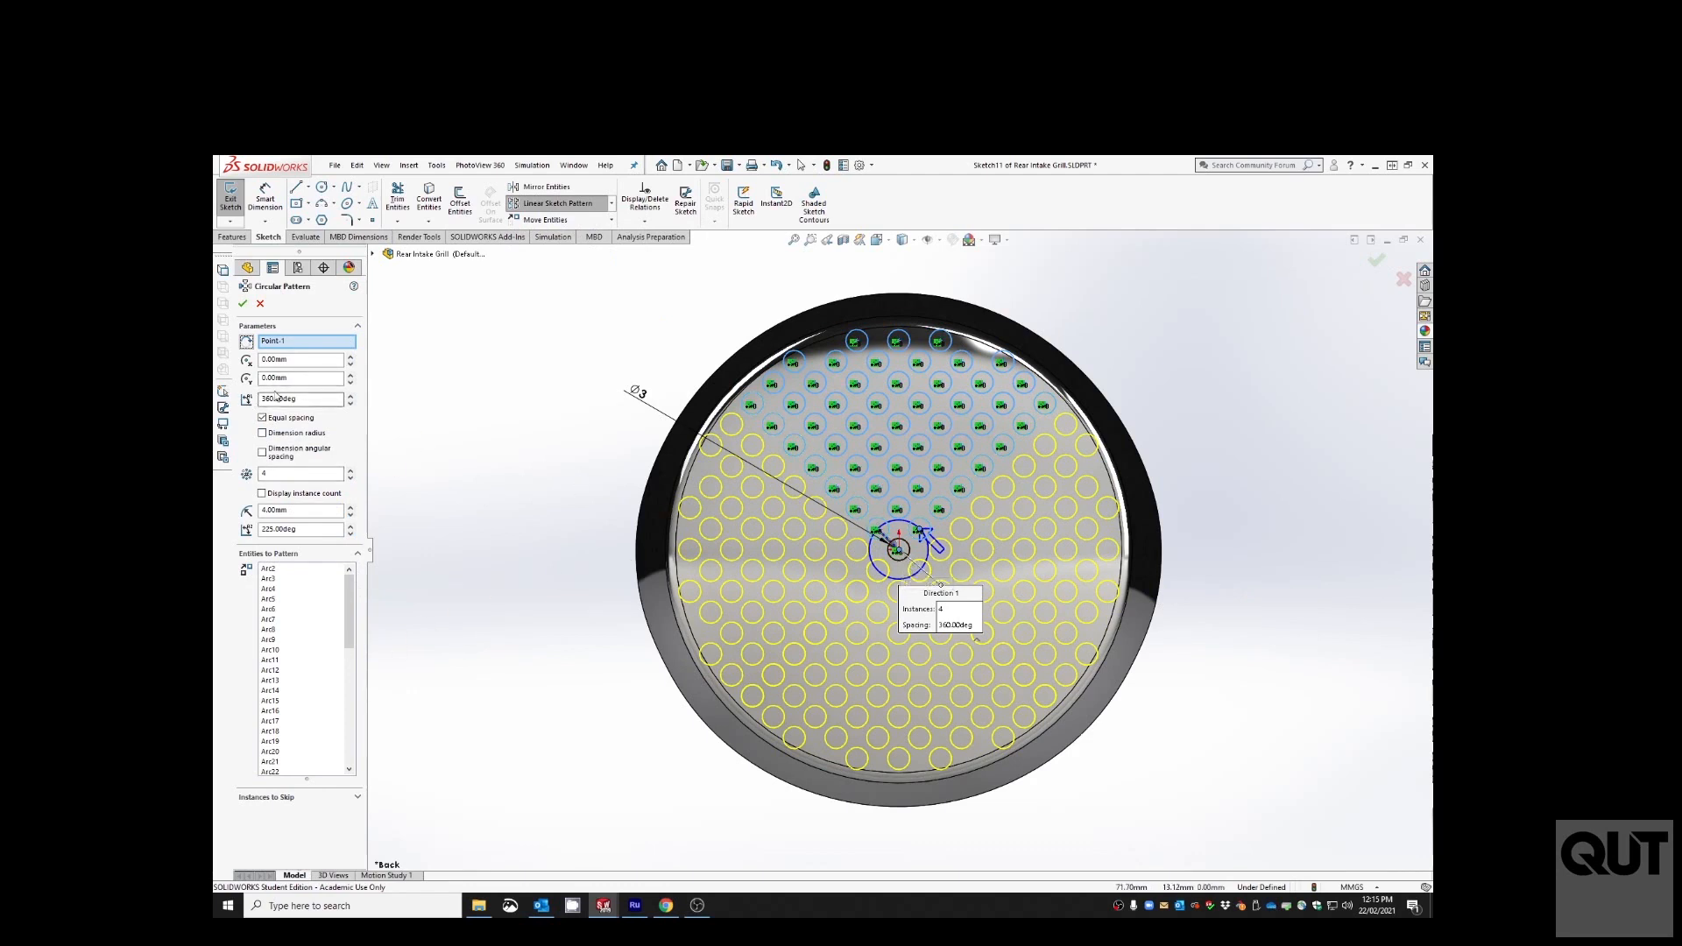
{"action": "left_click", "coordinate": [349, 478]}
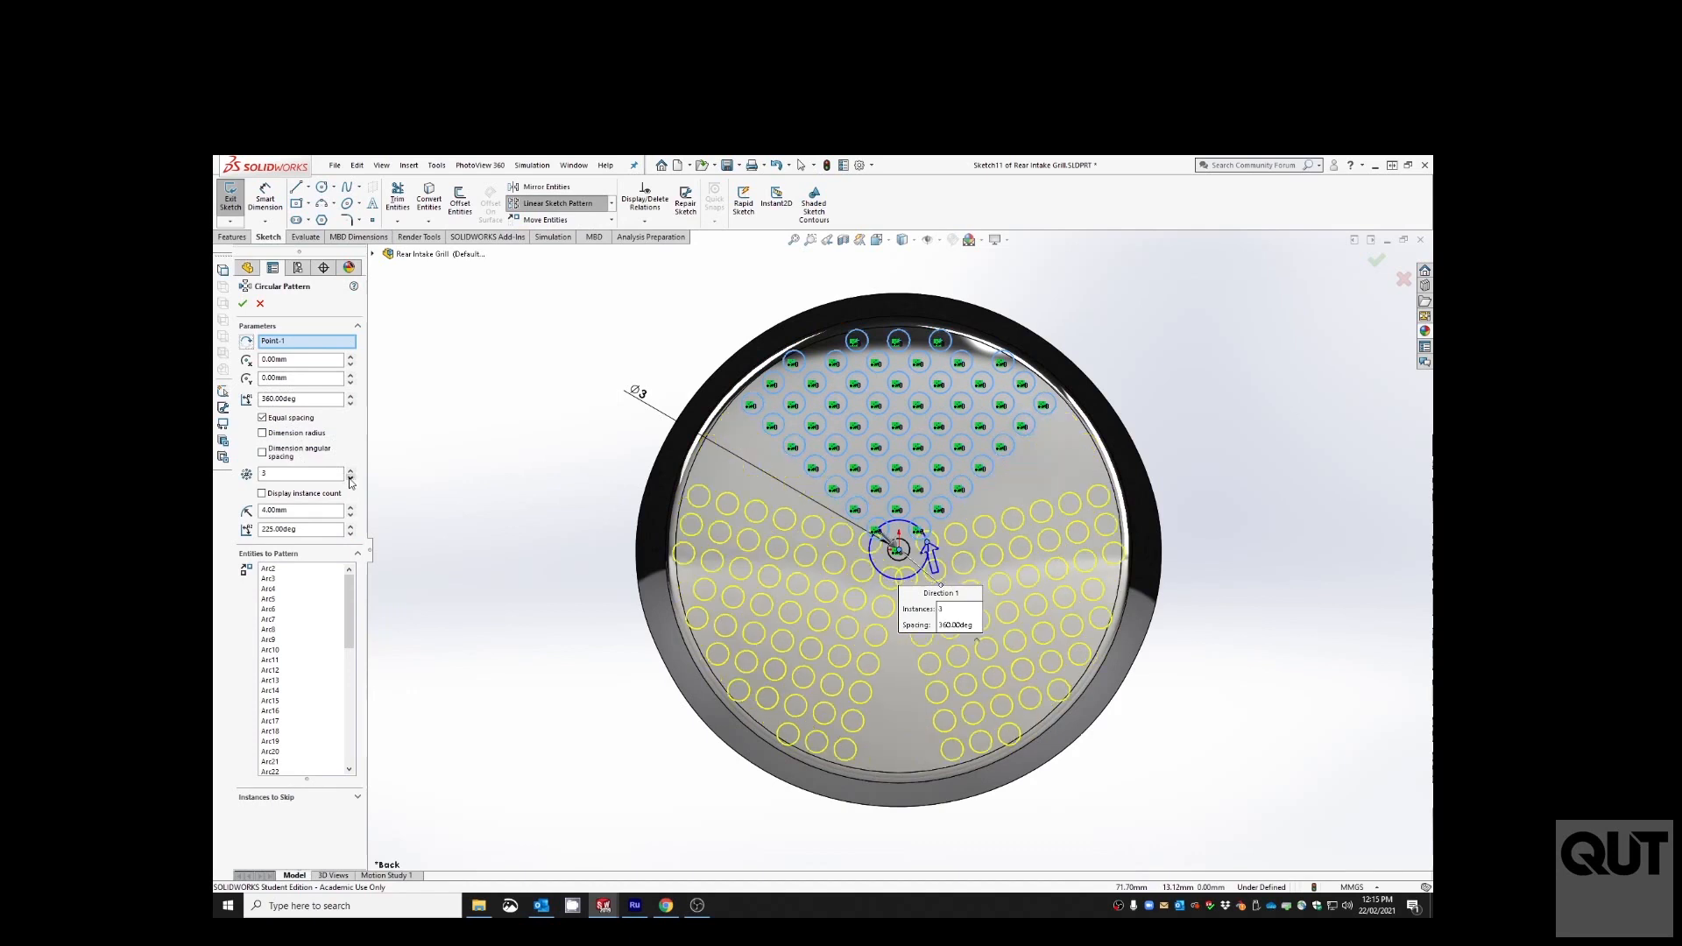
{"action": "left_click", "coordinate": [350, 481]}
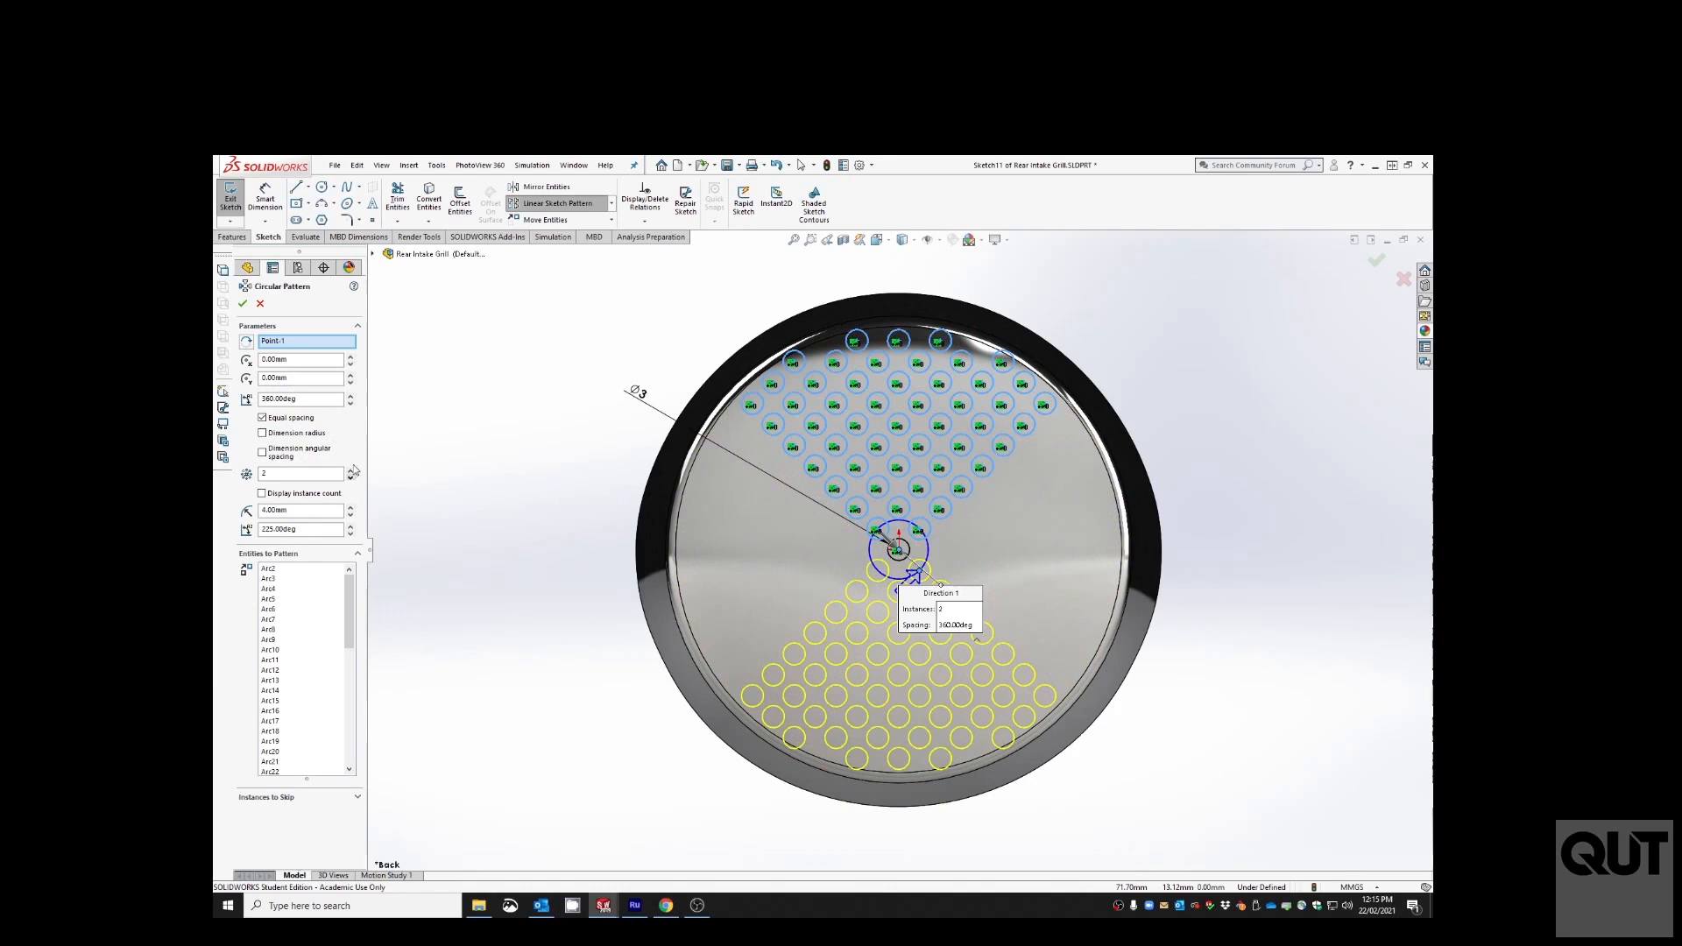
{"action": "left_click", "coordinate": [350, 469]}
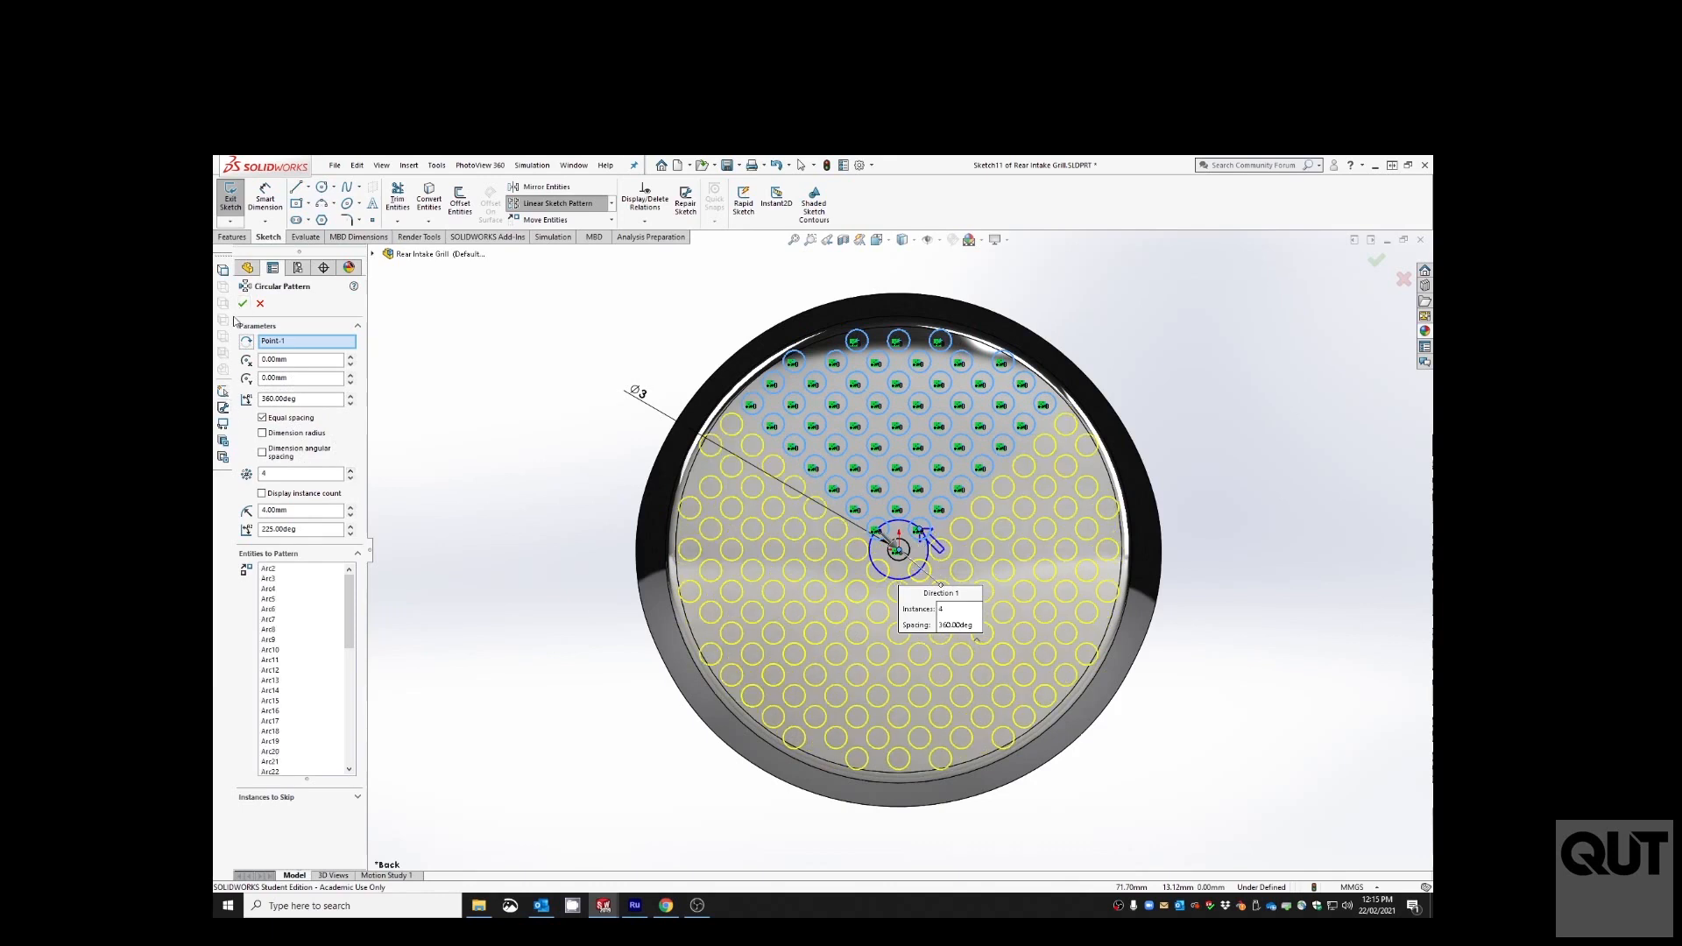
{"action": "left_click", "coordinate": [243, 303]}
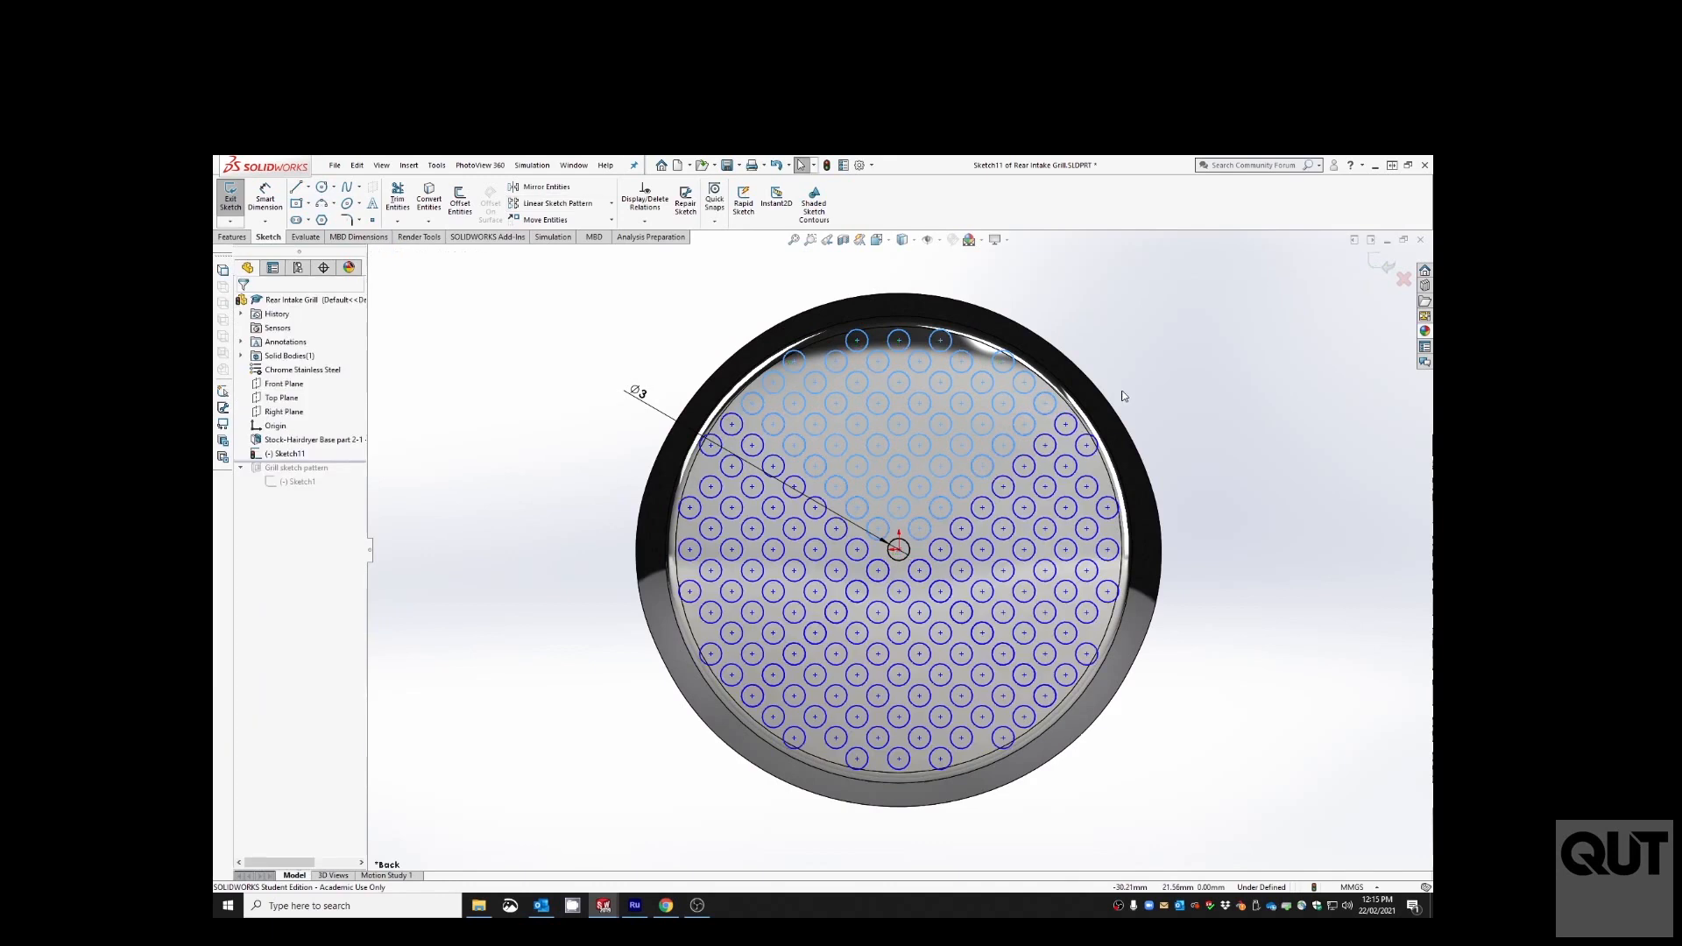
- Cut the patterned circles through the grill with an Extruded Cut set to Through All - Both
{"action": "left_click", "coordinate": [232, 237]}
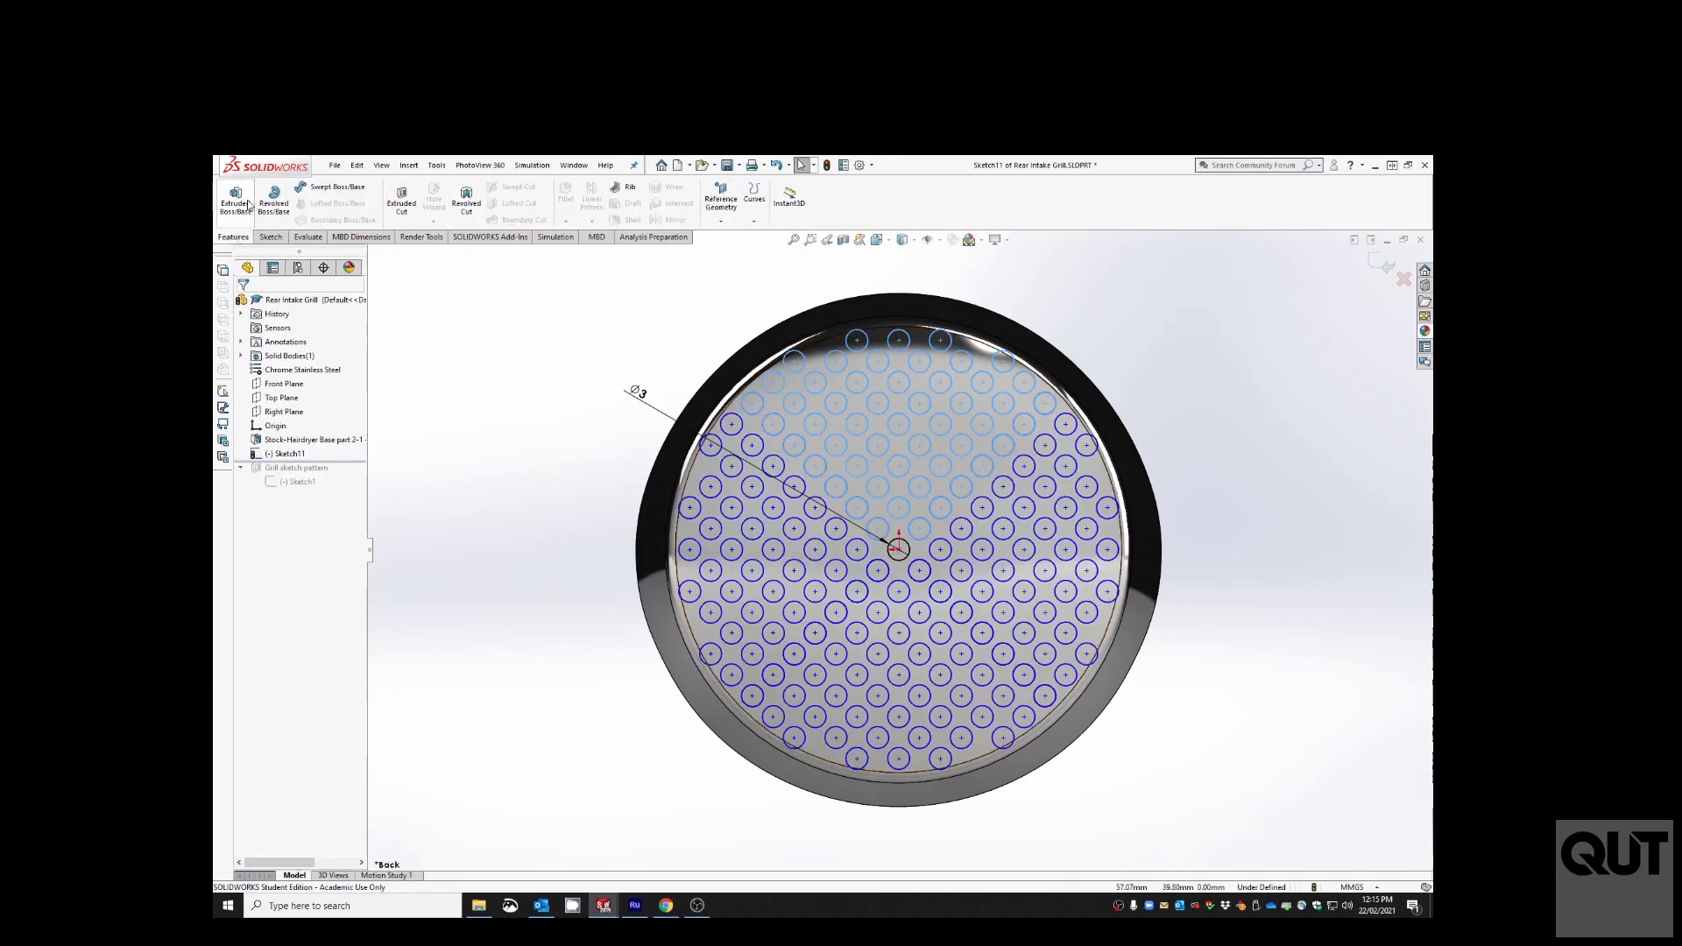
{"action": "left_click", "coordinate": [403, 200]}
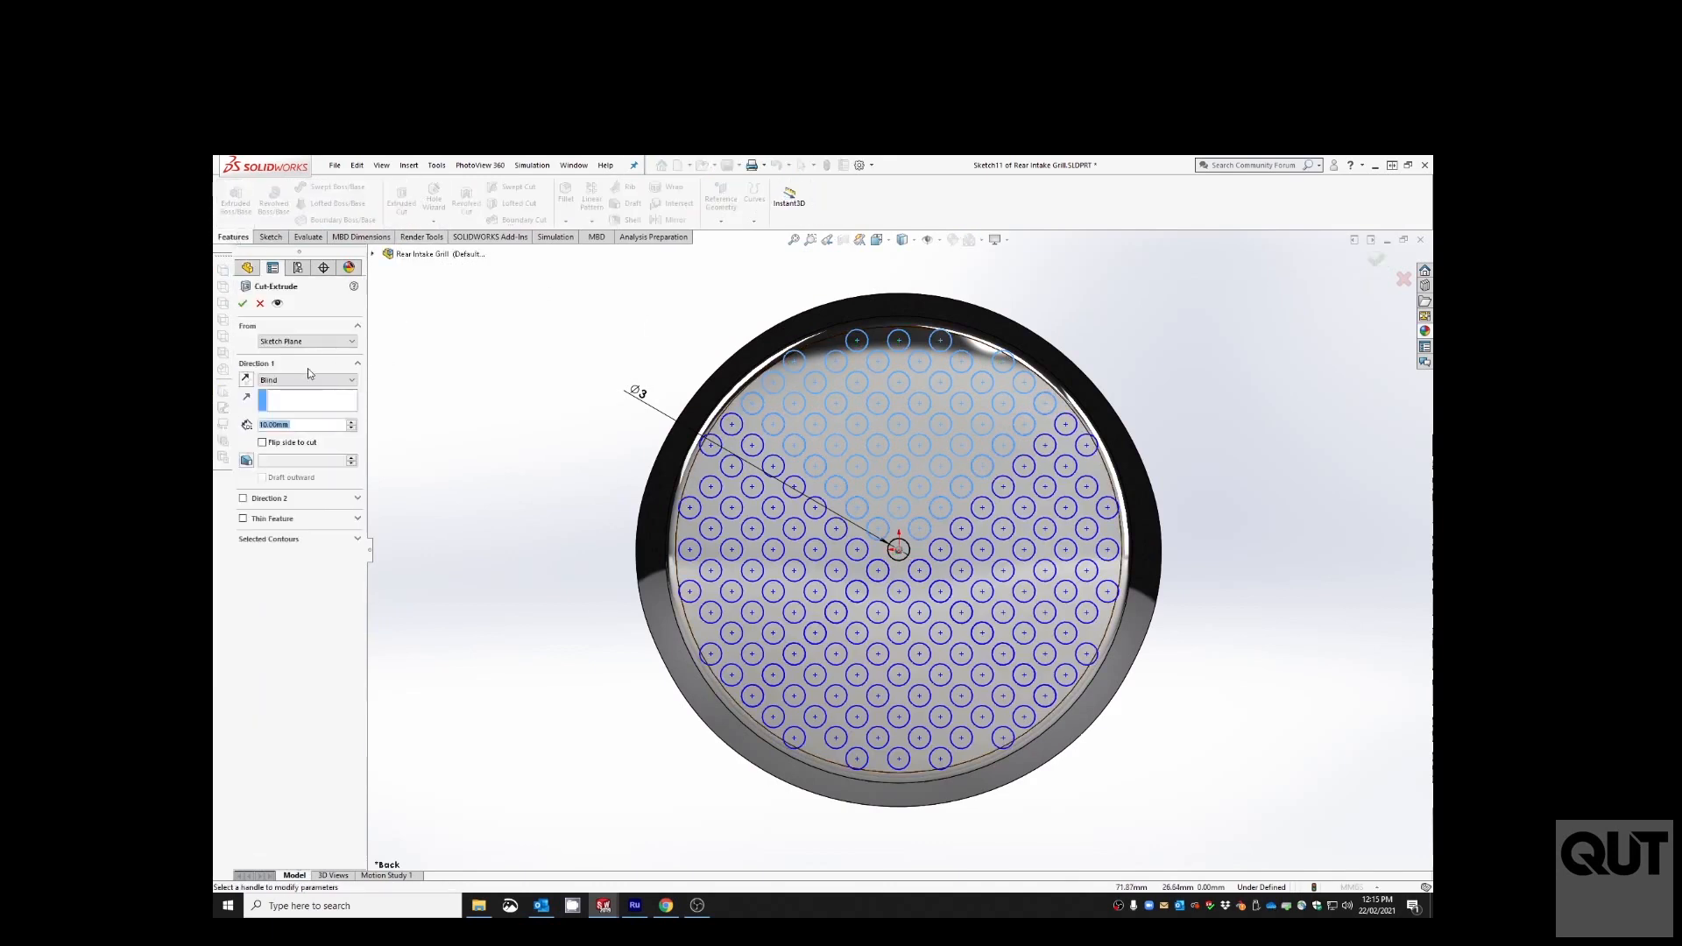
{"action": "left_click", "coordinate": [308, 380]}
{"action": "left_click", "coordinate": [293, 408]}
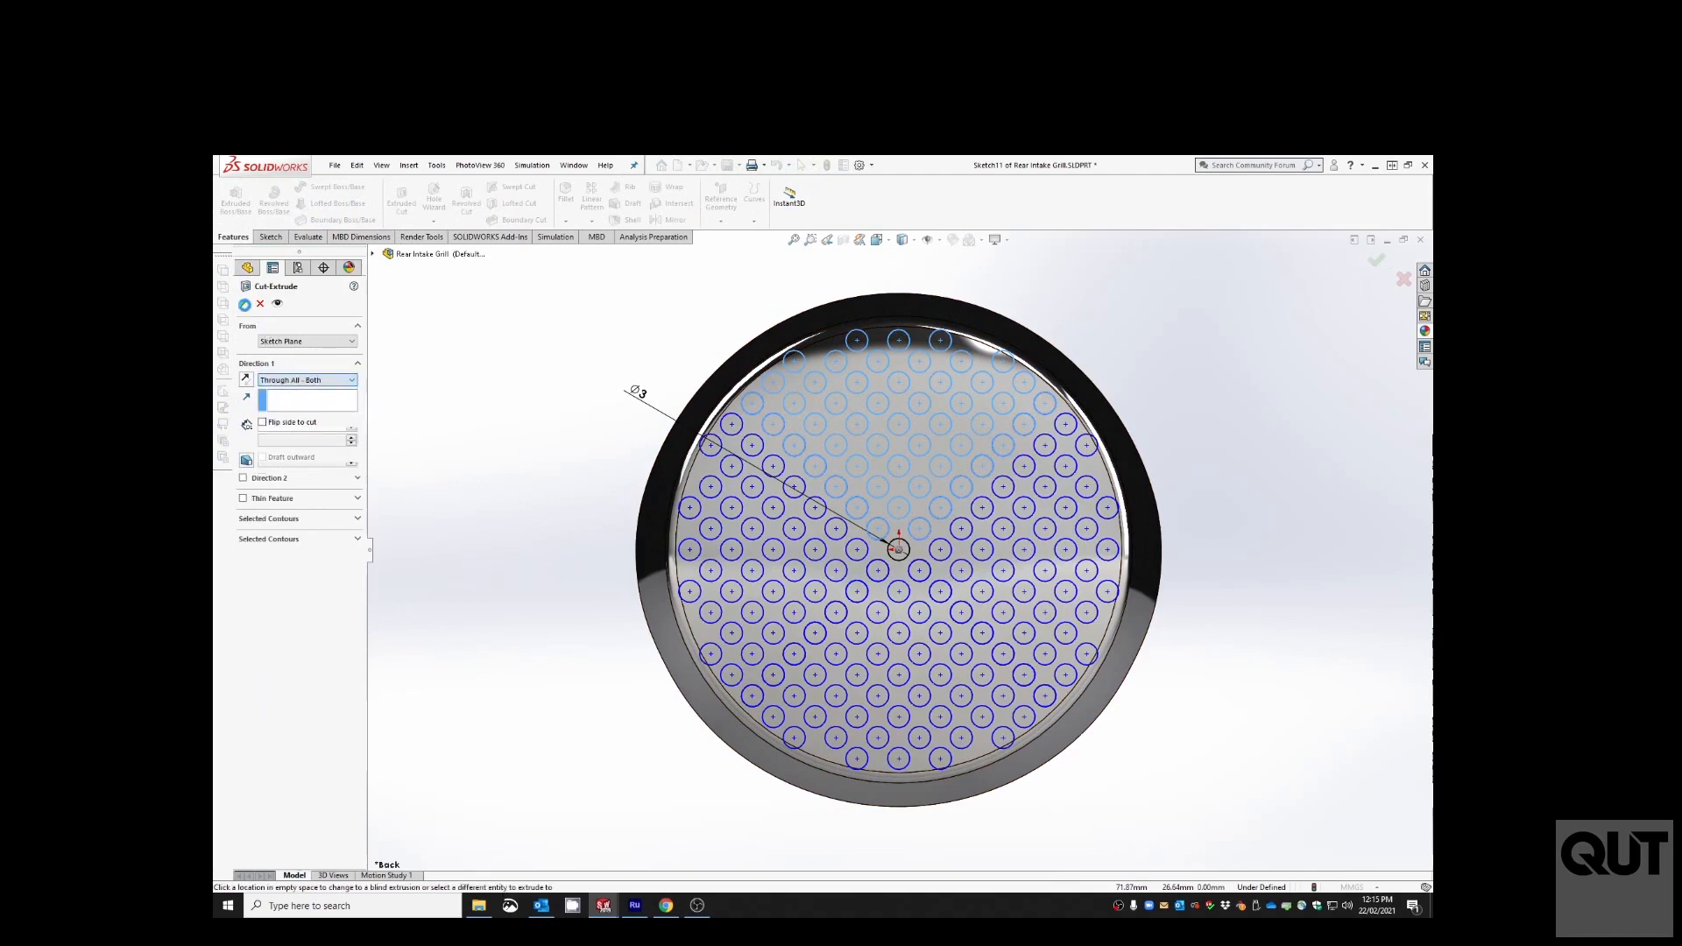
{"action": "key", "text": "Return"}
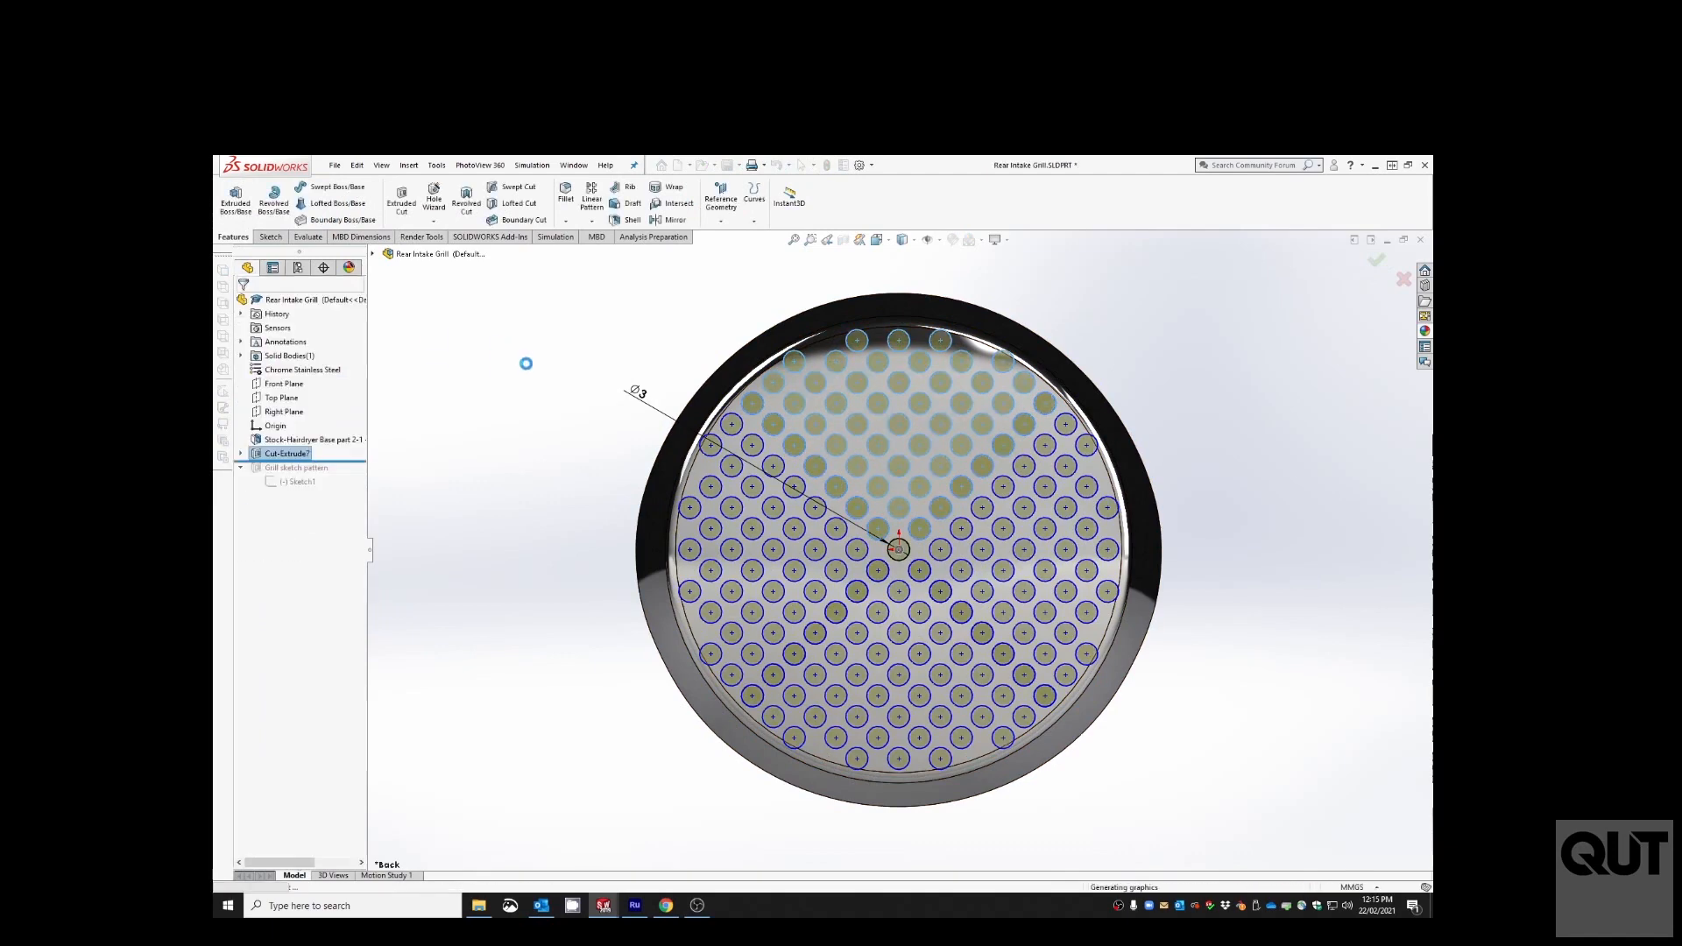
{"action": "mouse_move", "coordinate": [534, 382]}
{"action": "middle_mouse_down"}
{"action": "mouse_move", "coordinate": [586, 447]}
{"action": "mouse_move", "coordinate": [507, 379]}
{"action": "middle_mouse_up"}
{"action": "middle_click_drag", "start_coordinate": [563, 432], "coordinate": [713, 435]}
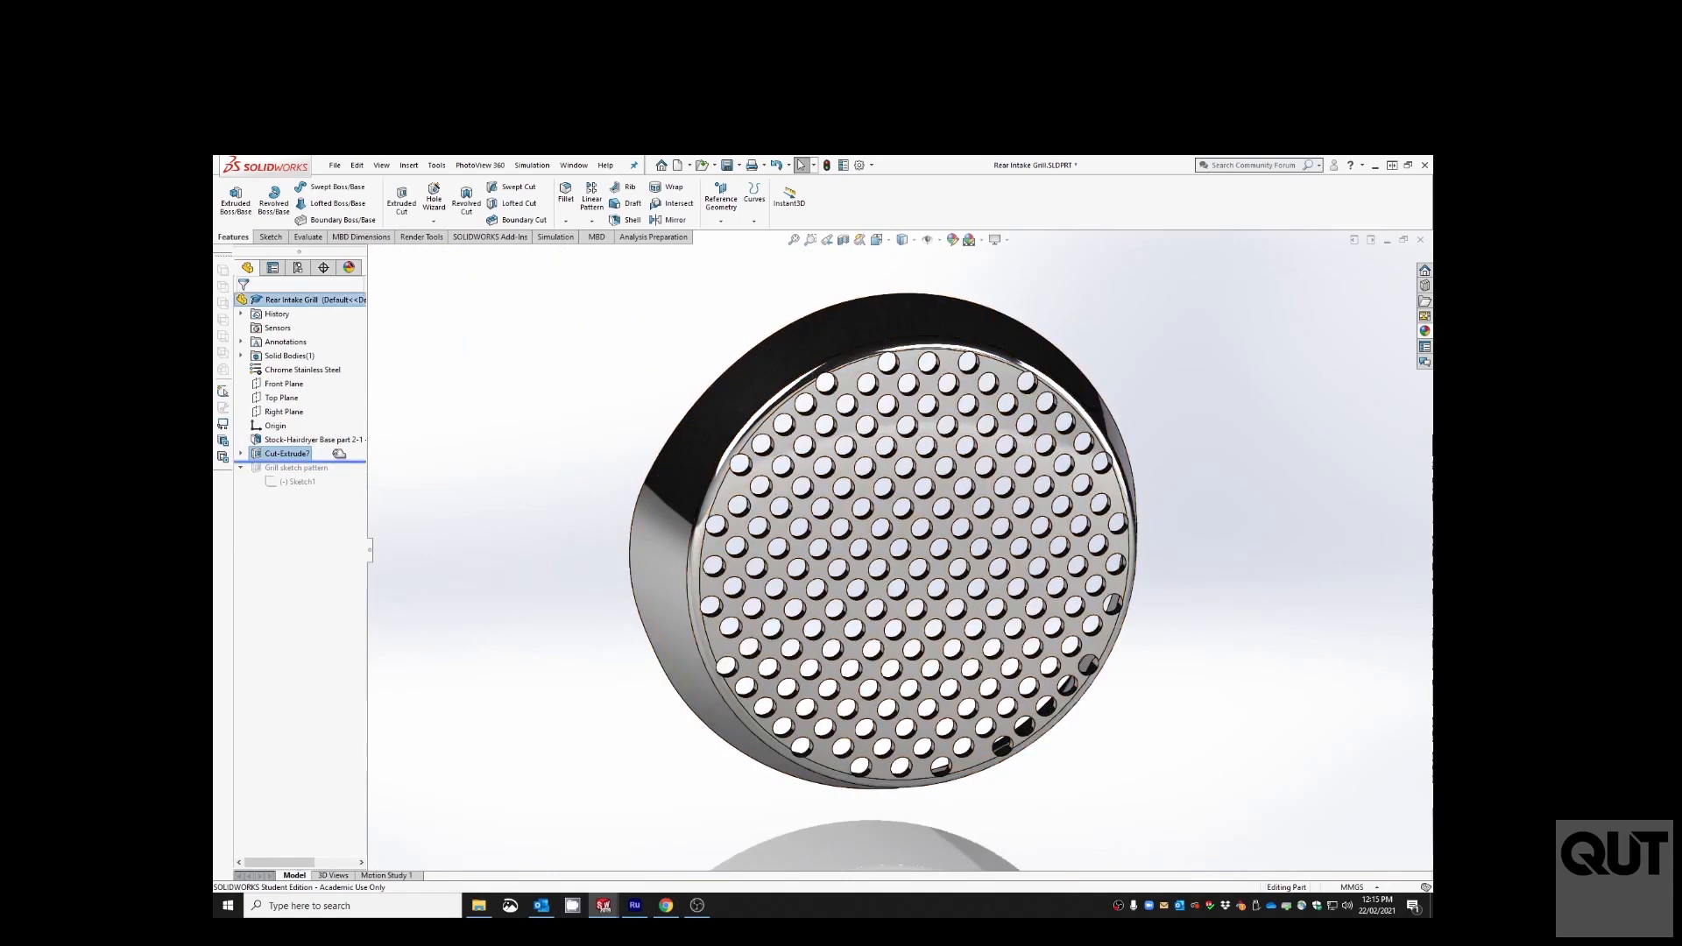
- Roll the feature history back to just before the hole cut
{"action": "left_click_drag", "start_coordinate": [339, 453], "coordinate": [334, 446]}
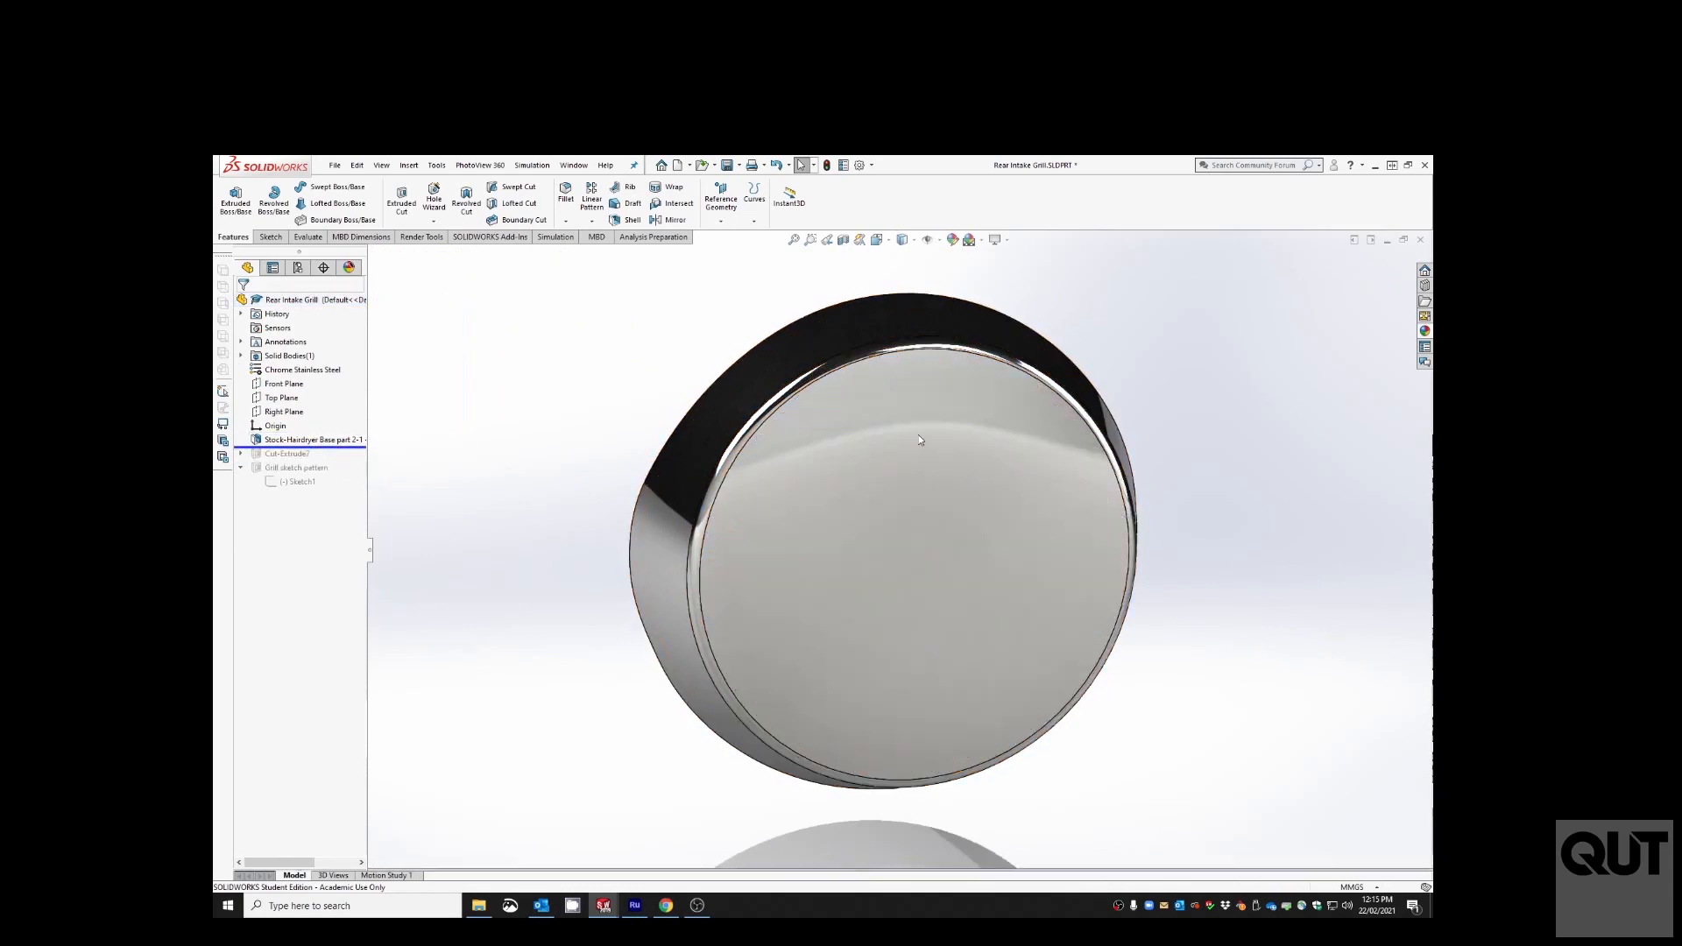
{"action": "middle_click_drag", "start_coordinate": [690, 392], "coordinate": [698, 410]}
{"action": "scroll", "coordinate": [690, 409], "scroll_direction": "up", "scroll_amount": 1}
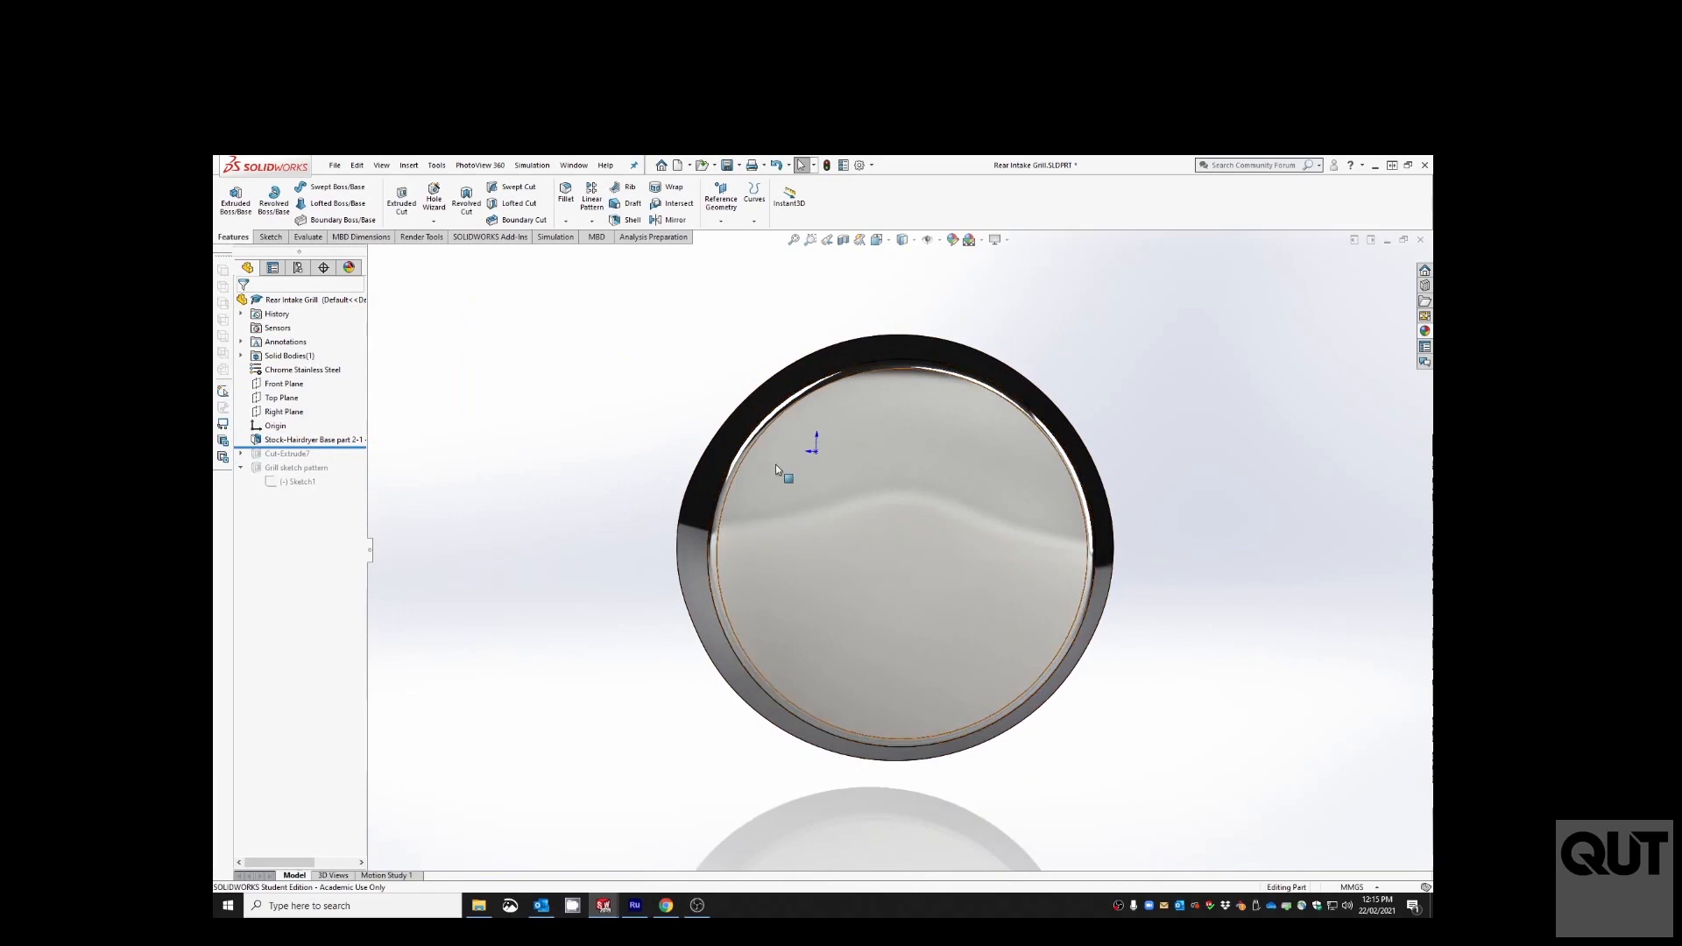
{"action": "middle_click_drag", "start_coordinate": [775, 464], "coordinate": [765, 457]}
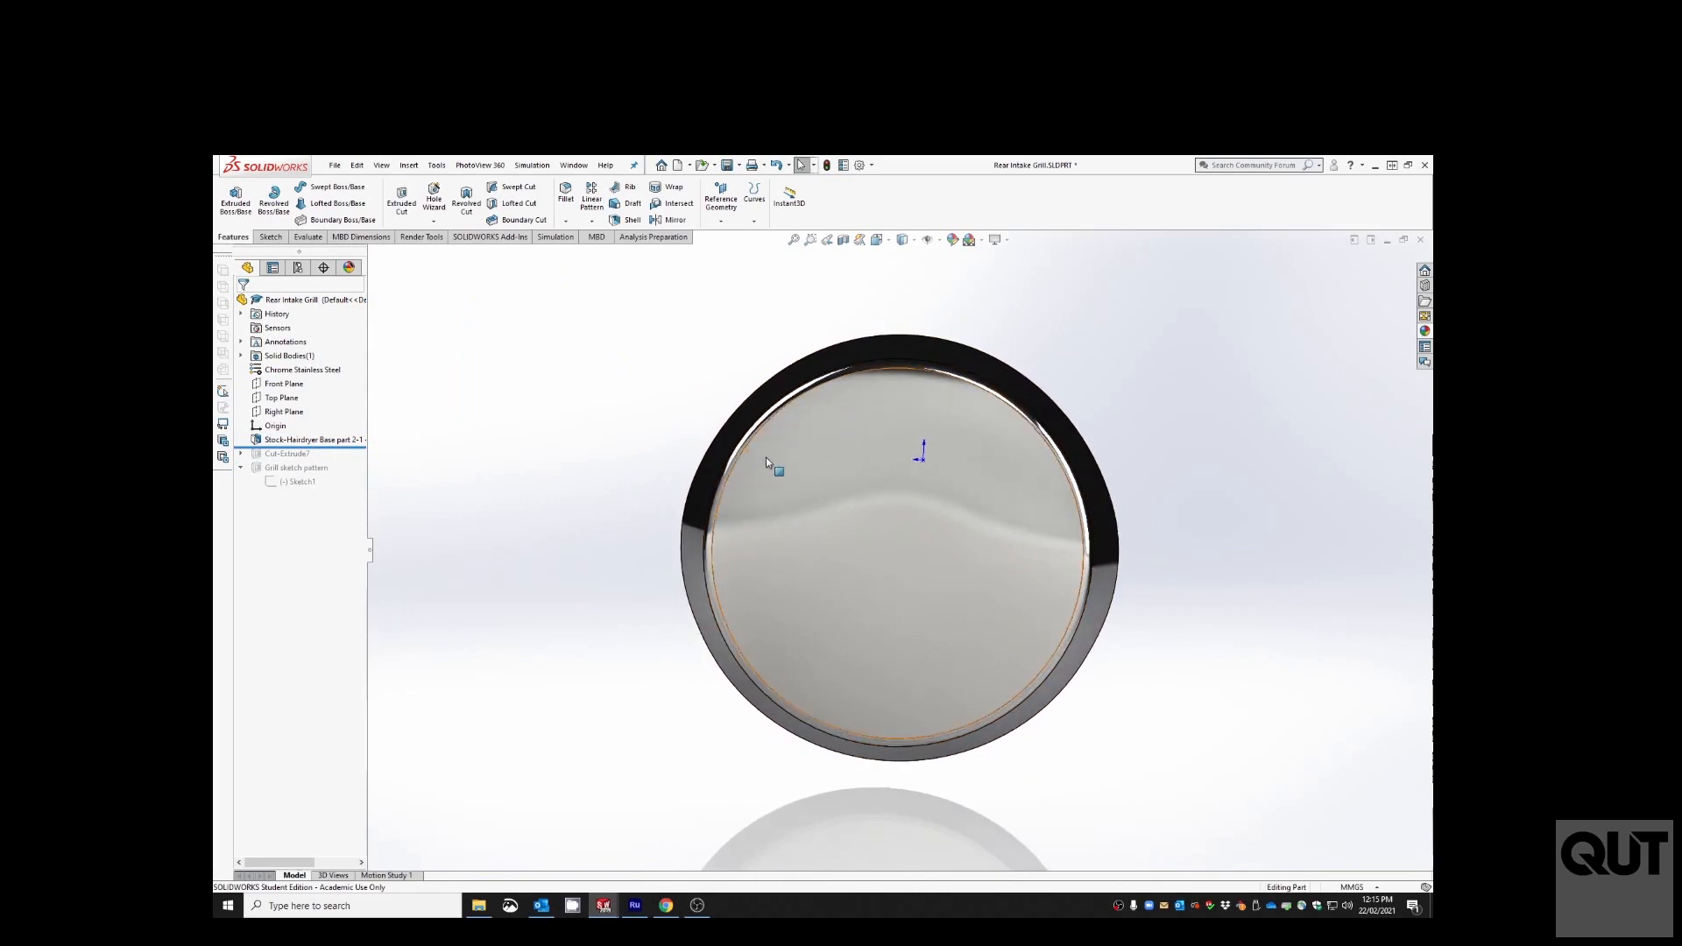
{"action": "left_click", "coordinate": [409, 165]}
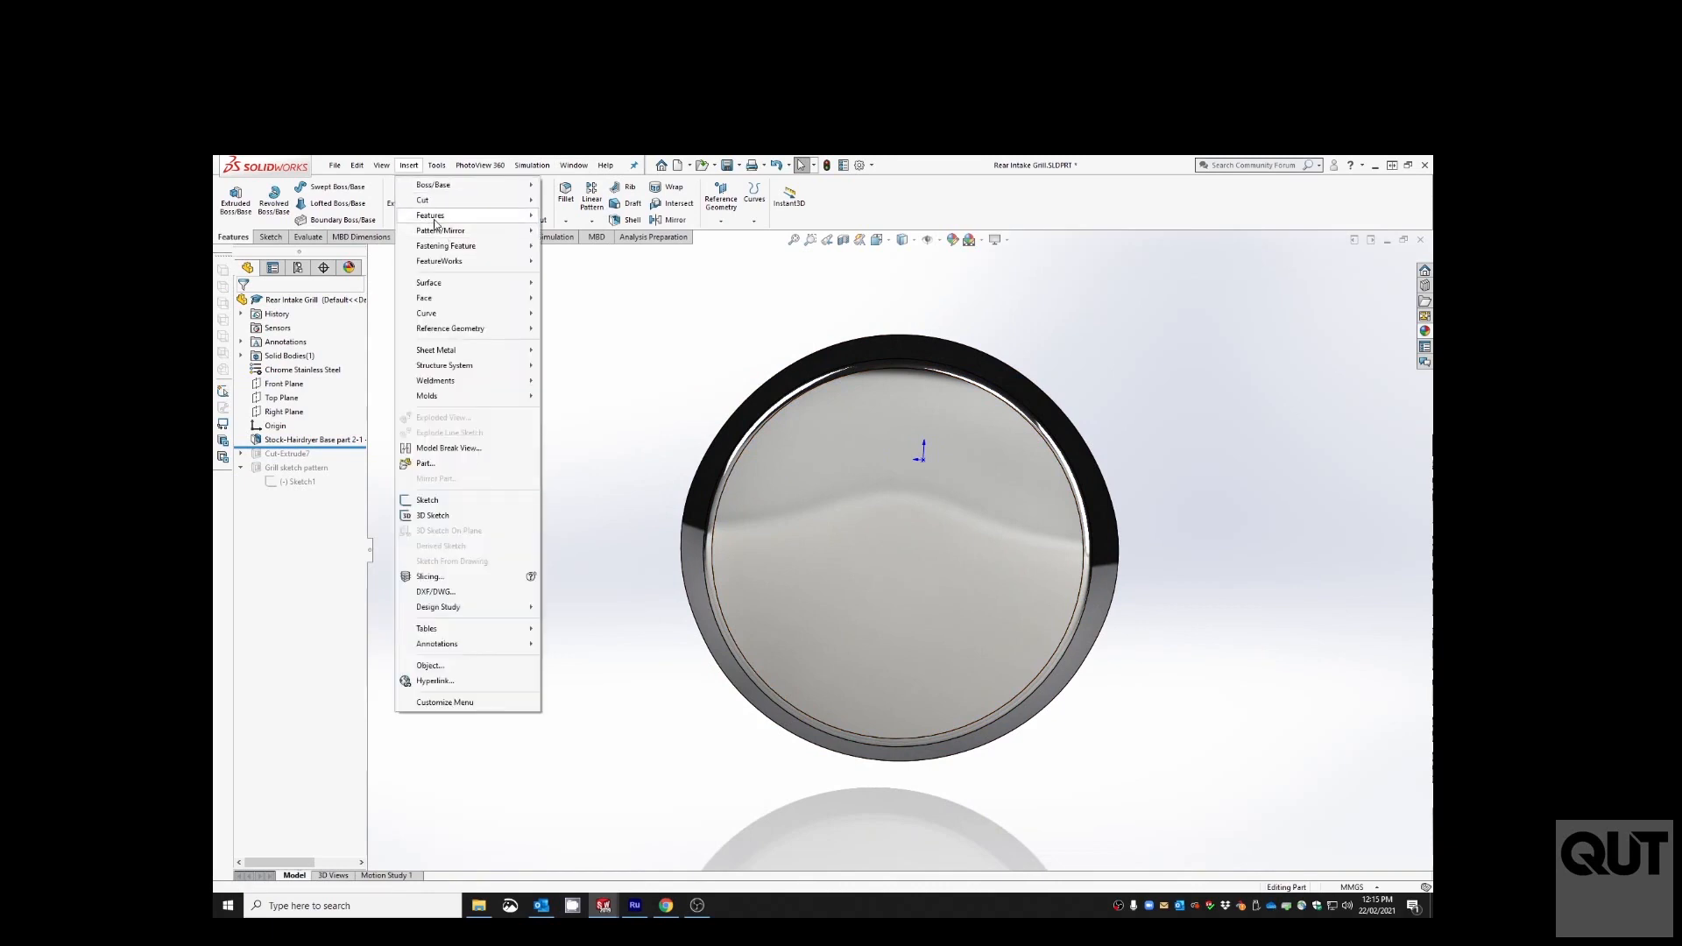
{"action": "mouse_move", "coordinate": [434, 223]}
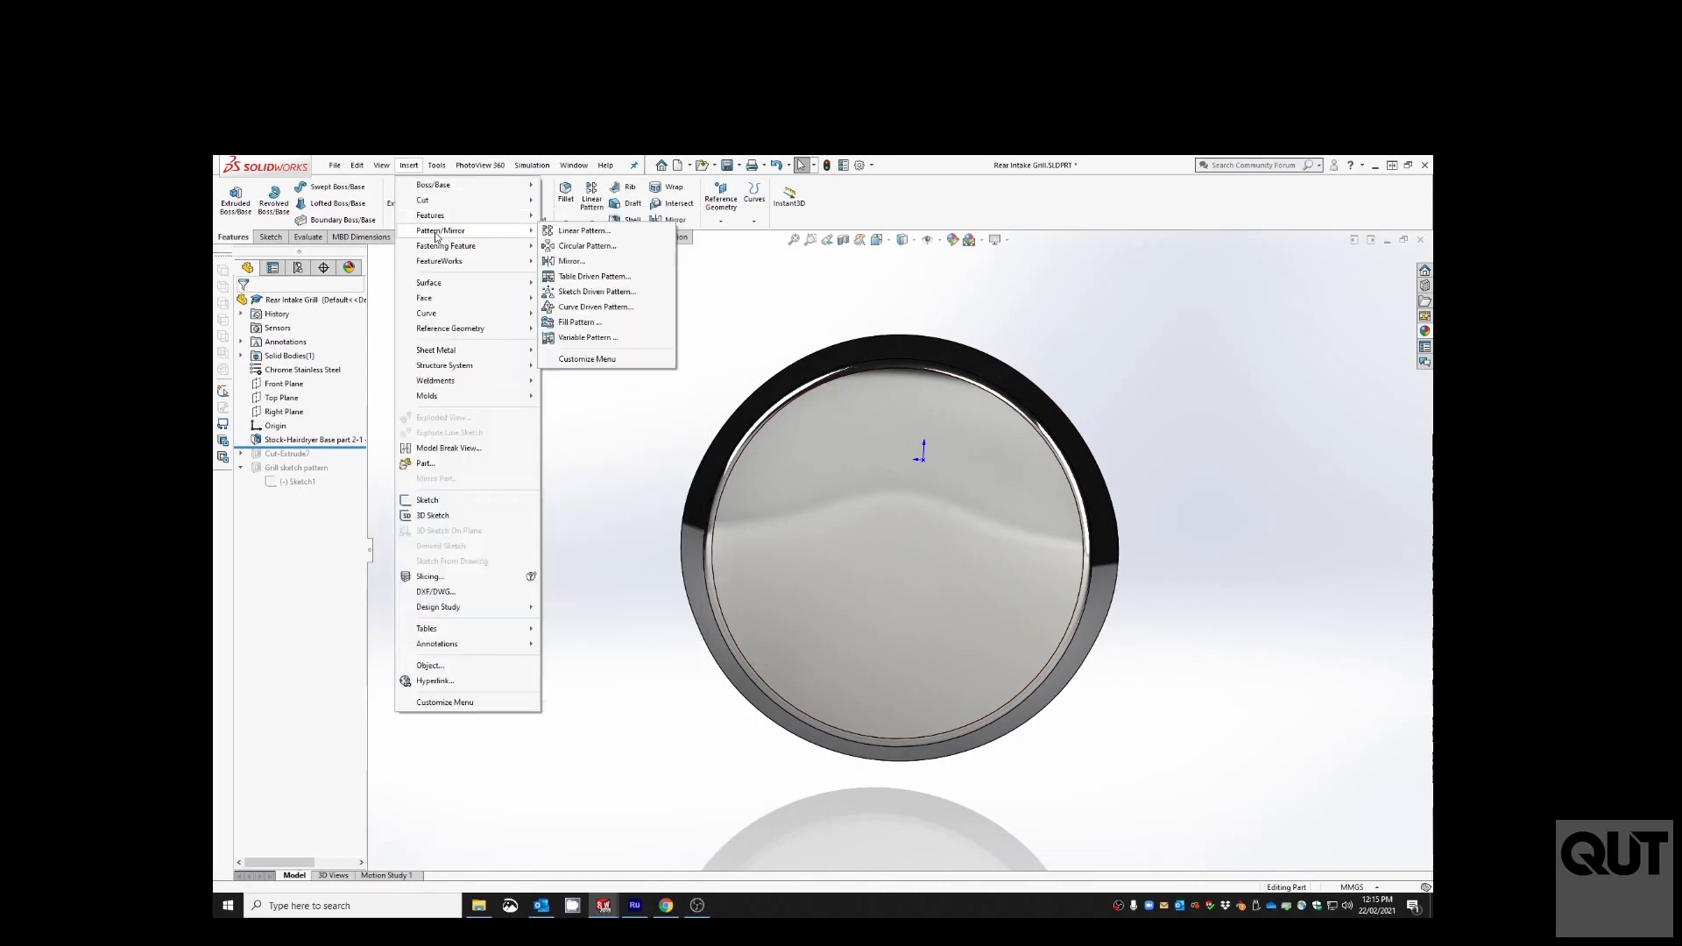
{"action": "left_click", "coordinate": [593, 322]}
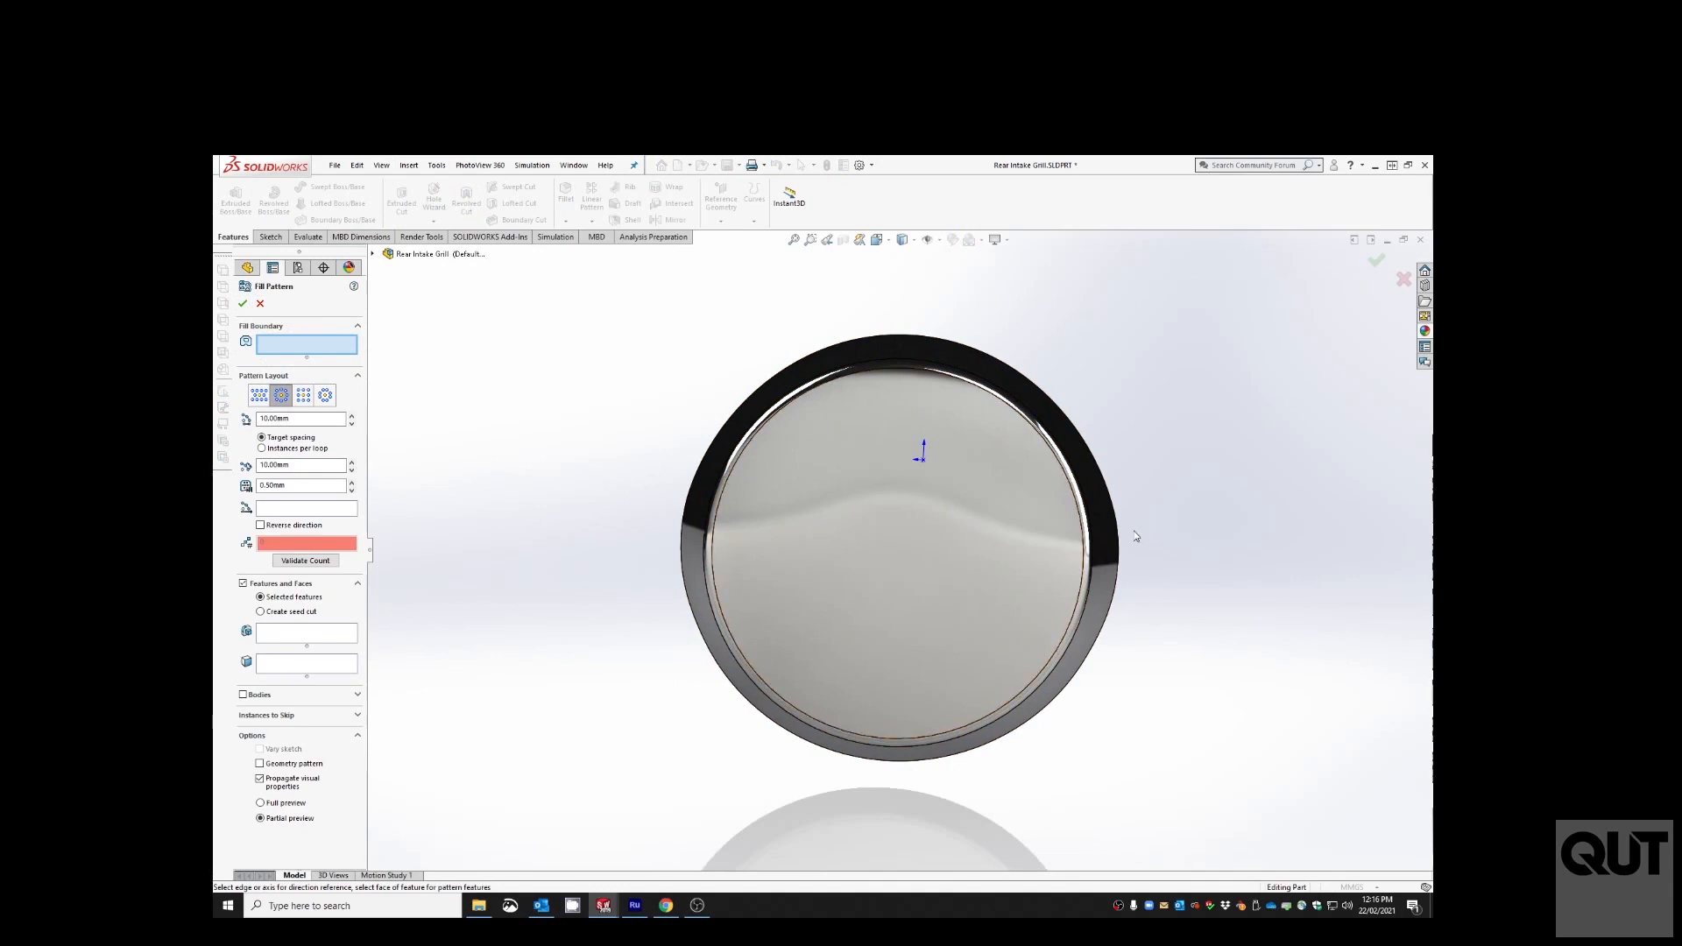
{"action": "left_click", "coordinate": [282, 511]}
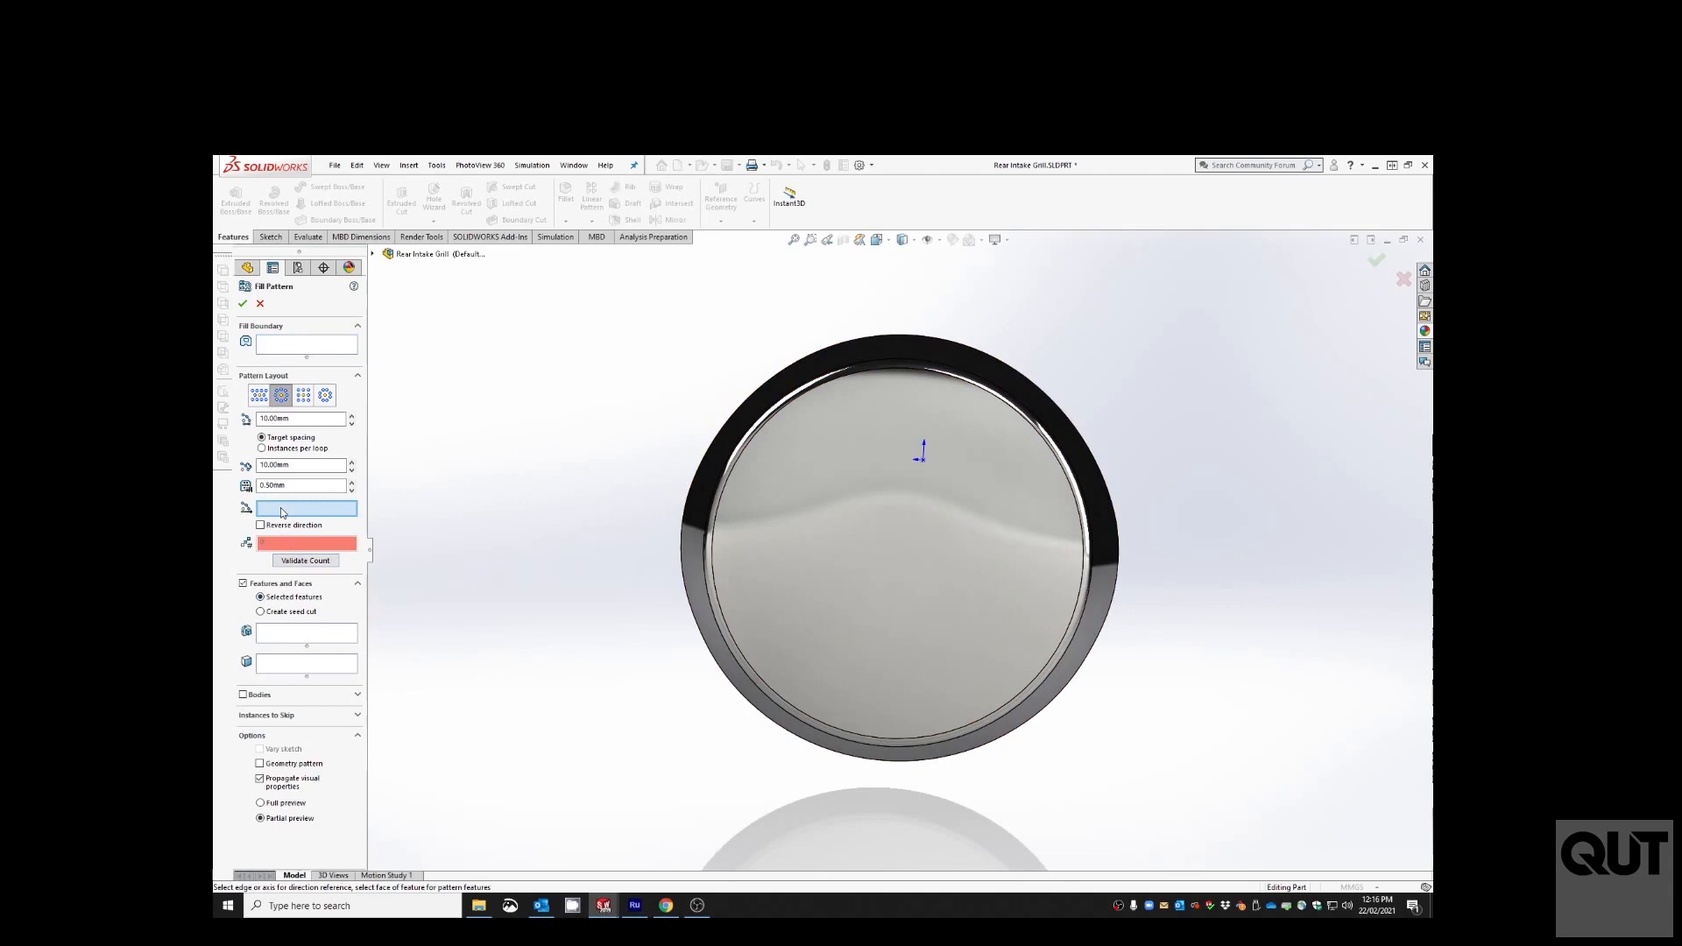
{"action": "left_click", "coordinate": [260, 304]}
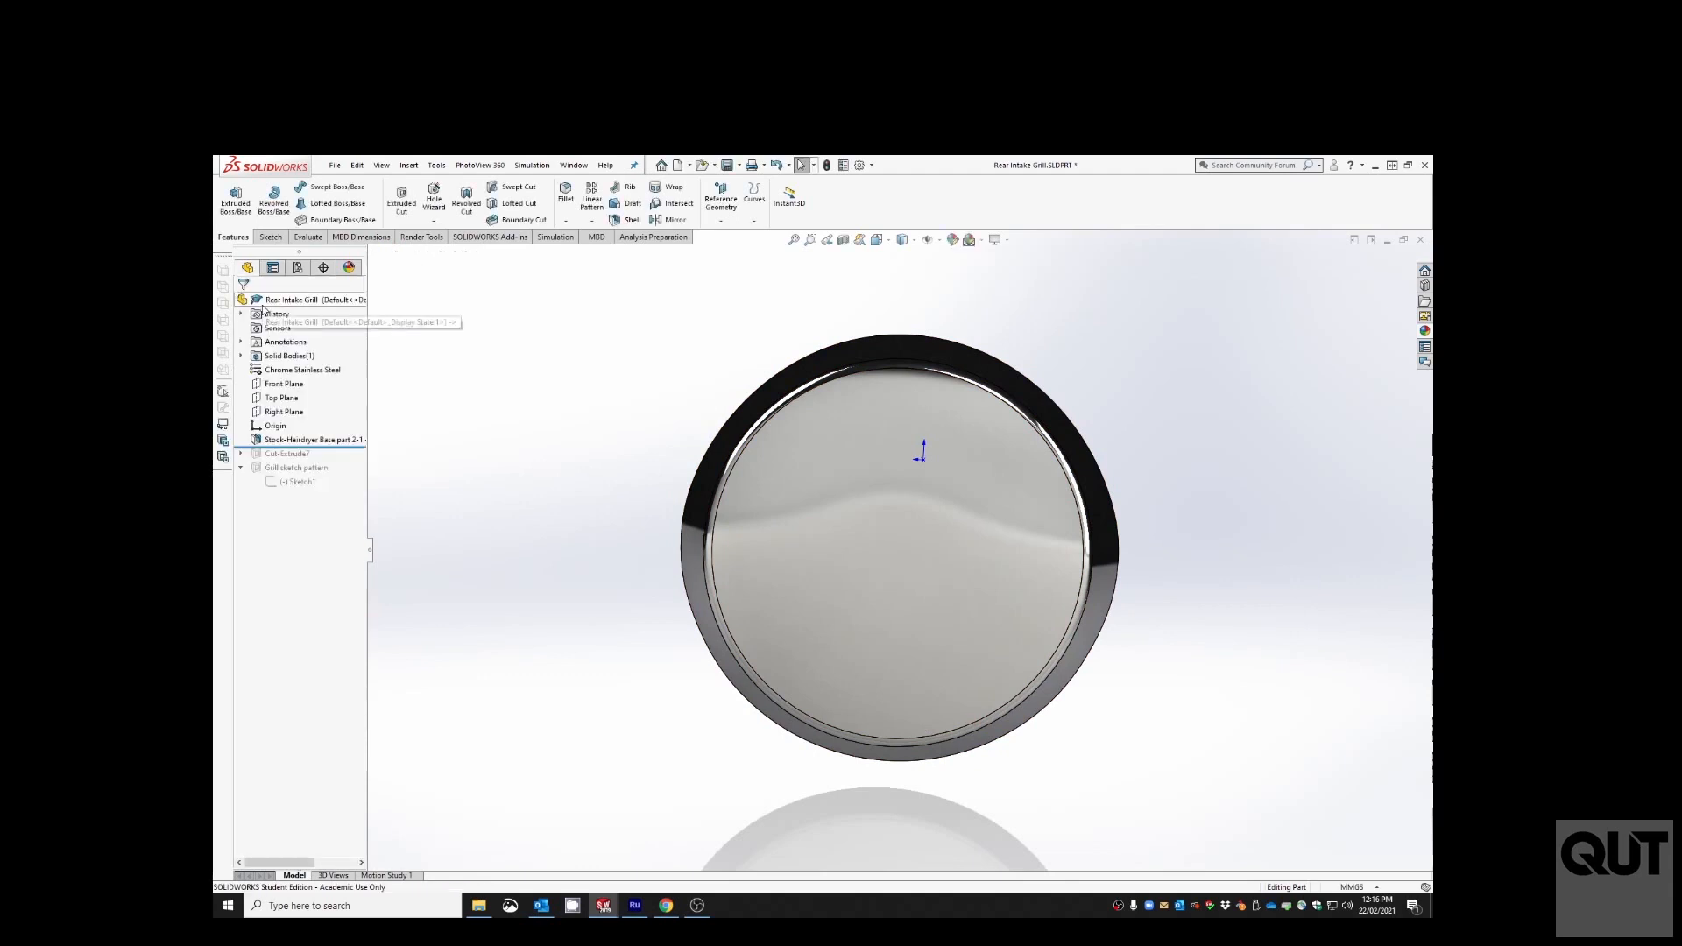
- Start a sketch on the Front Plane and convert the circular edge of the grill's inner face into it
{"action": "left_click", "coordinate": [279, 386]}
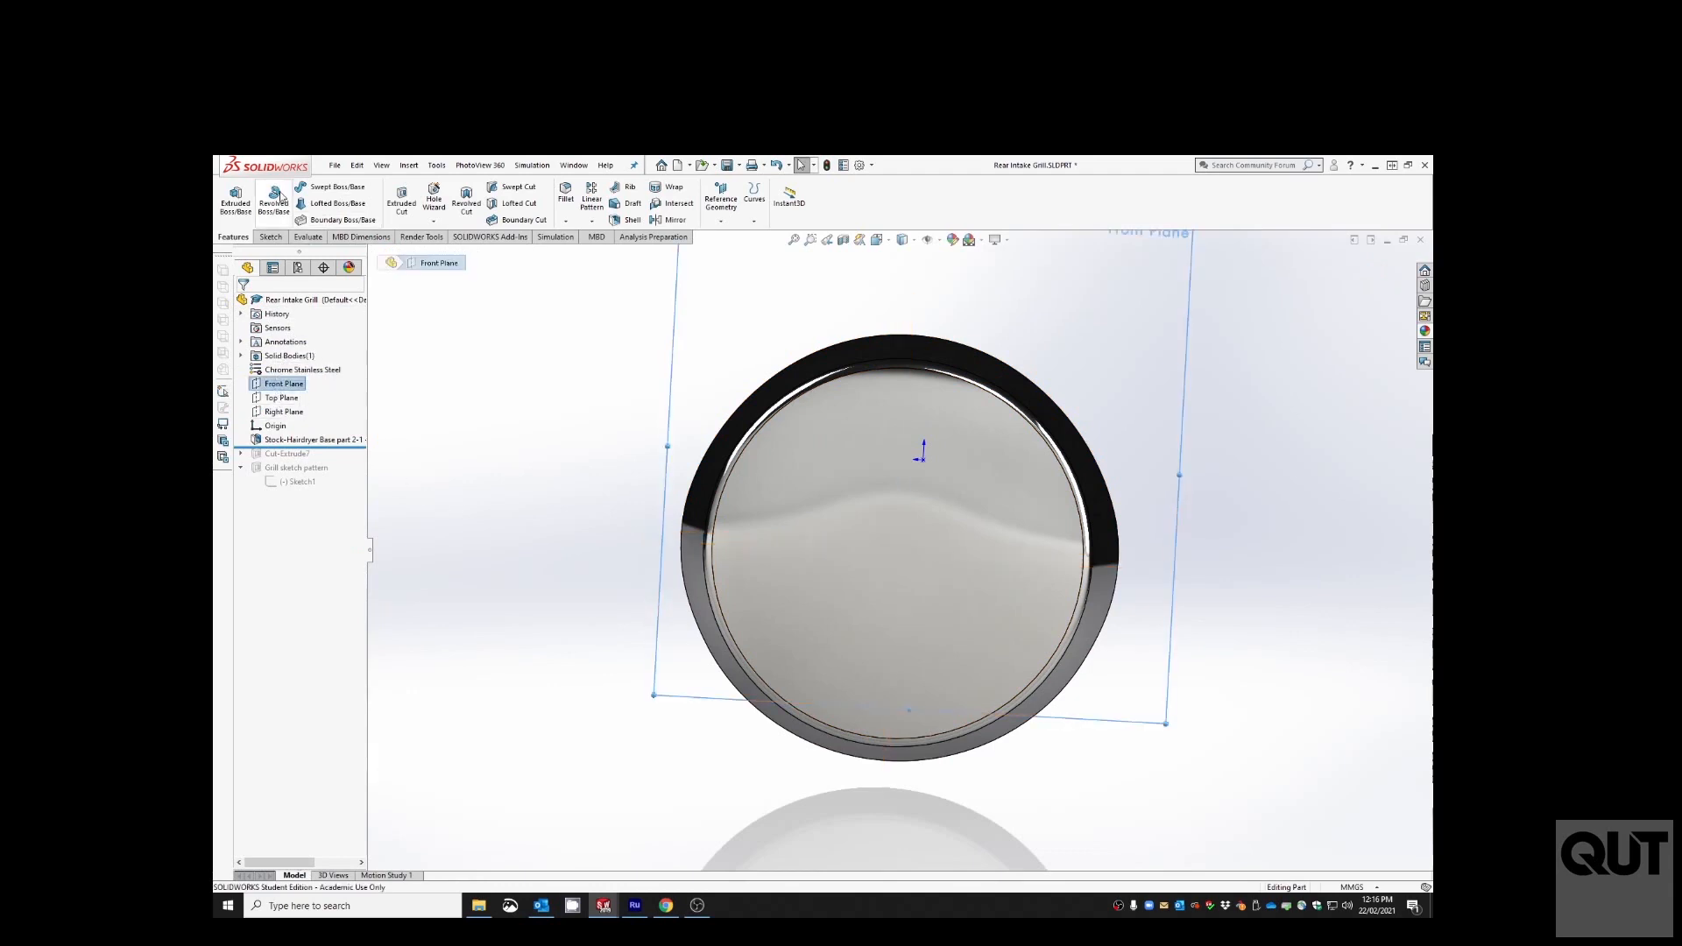
{"action": "left_click", "coordinate": [267, 235]}
{"action": "left_click", "coordinate": [230, 195]}
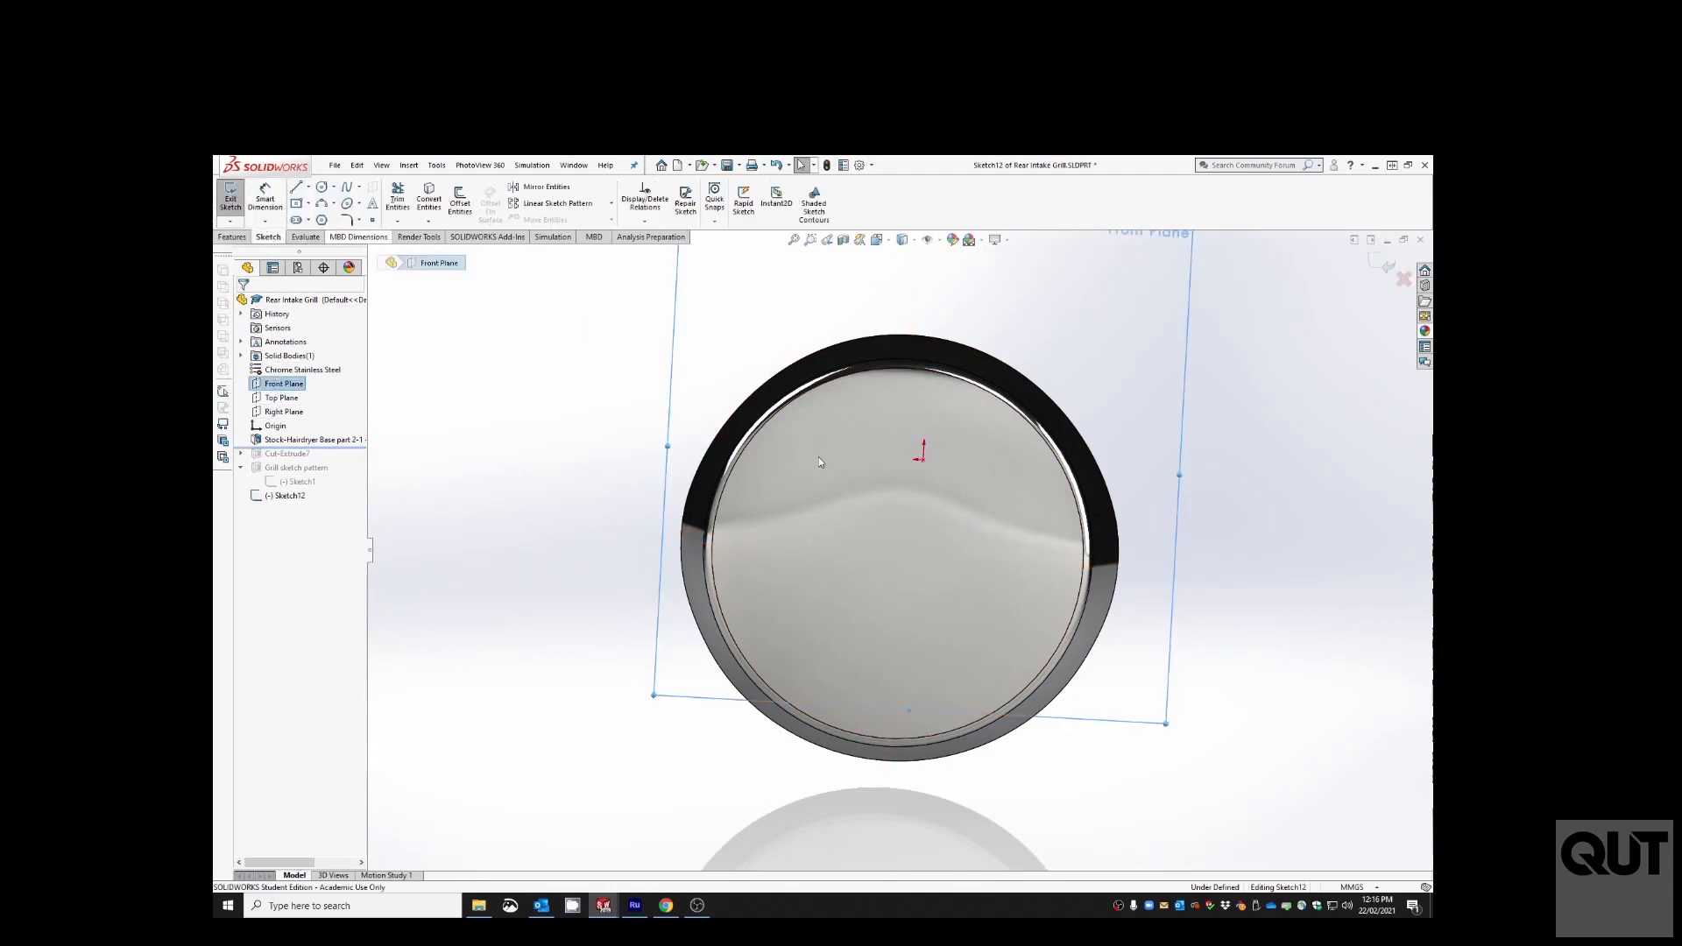
{"action": "left_click", "coordinate": [754, 442]}
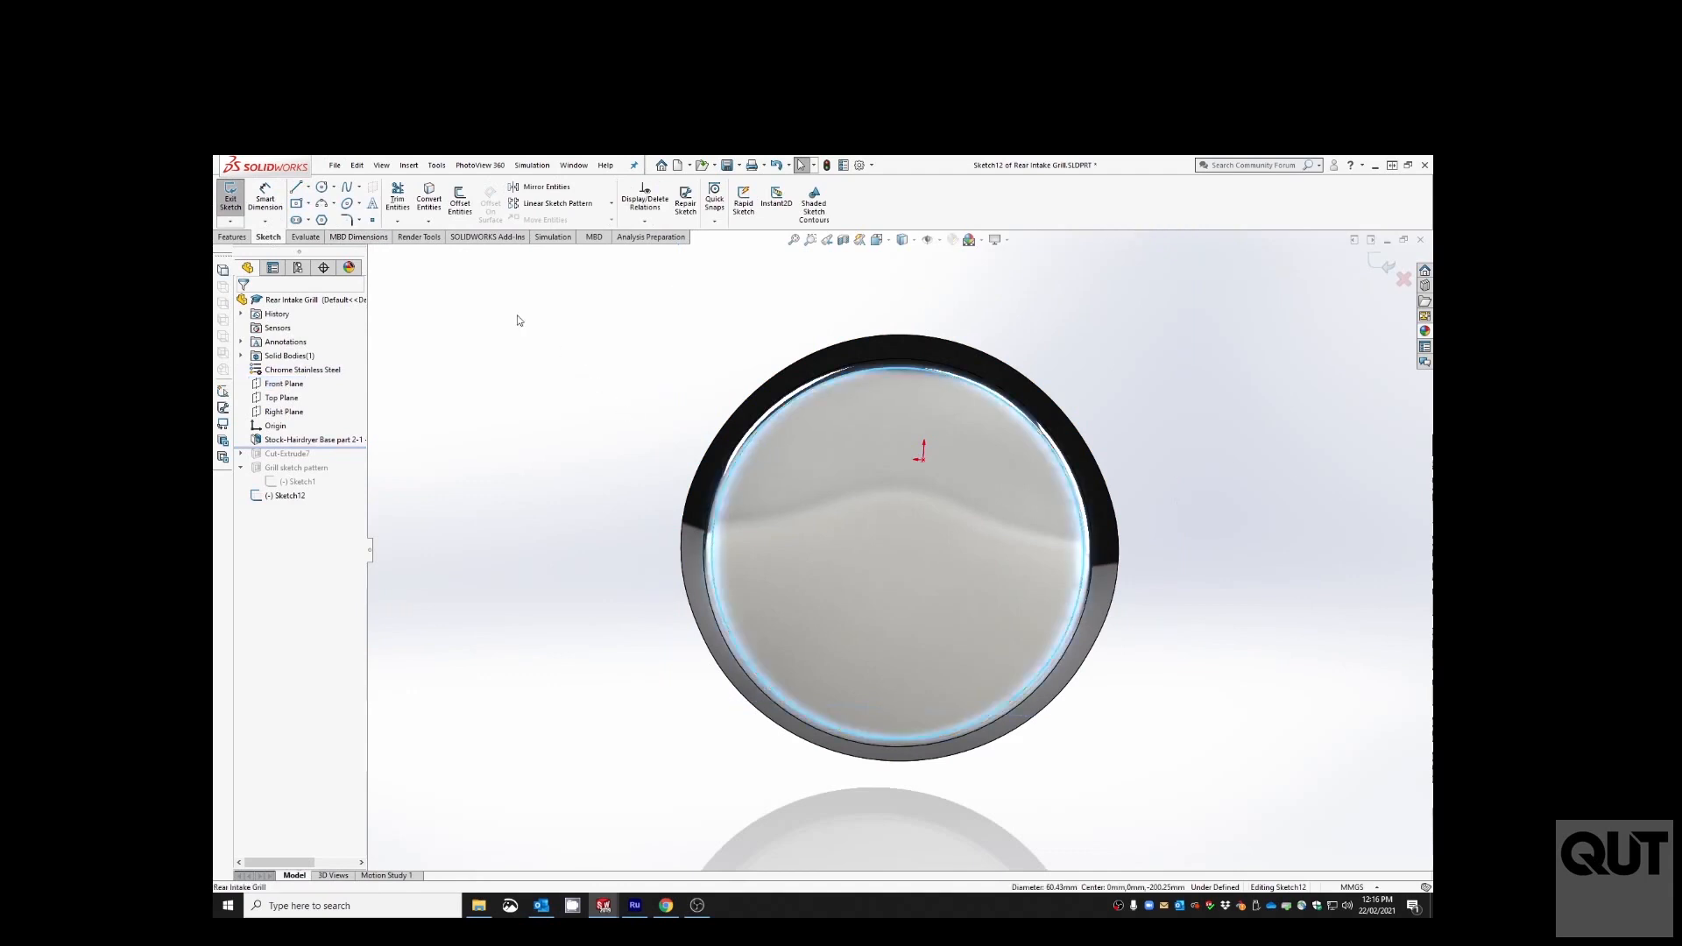
{"action": "left_click", "coordinate": [428, 198]}
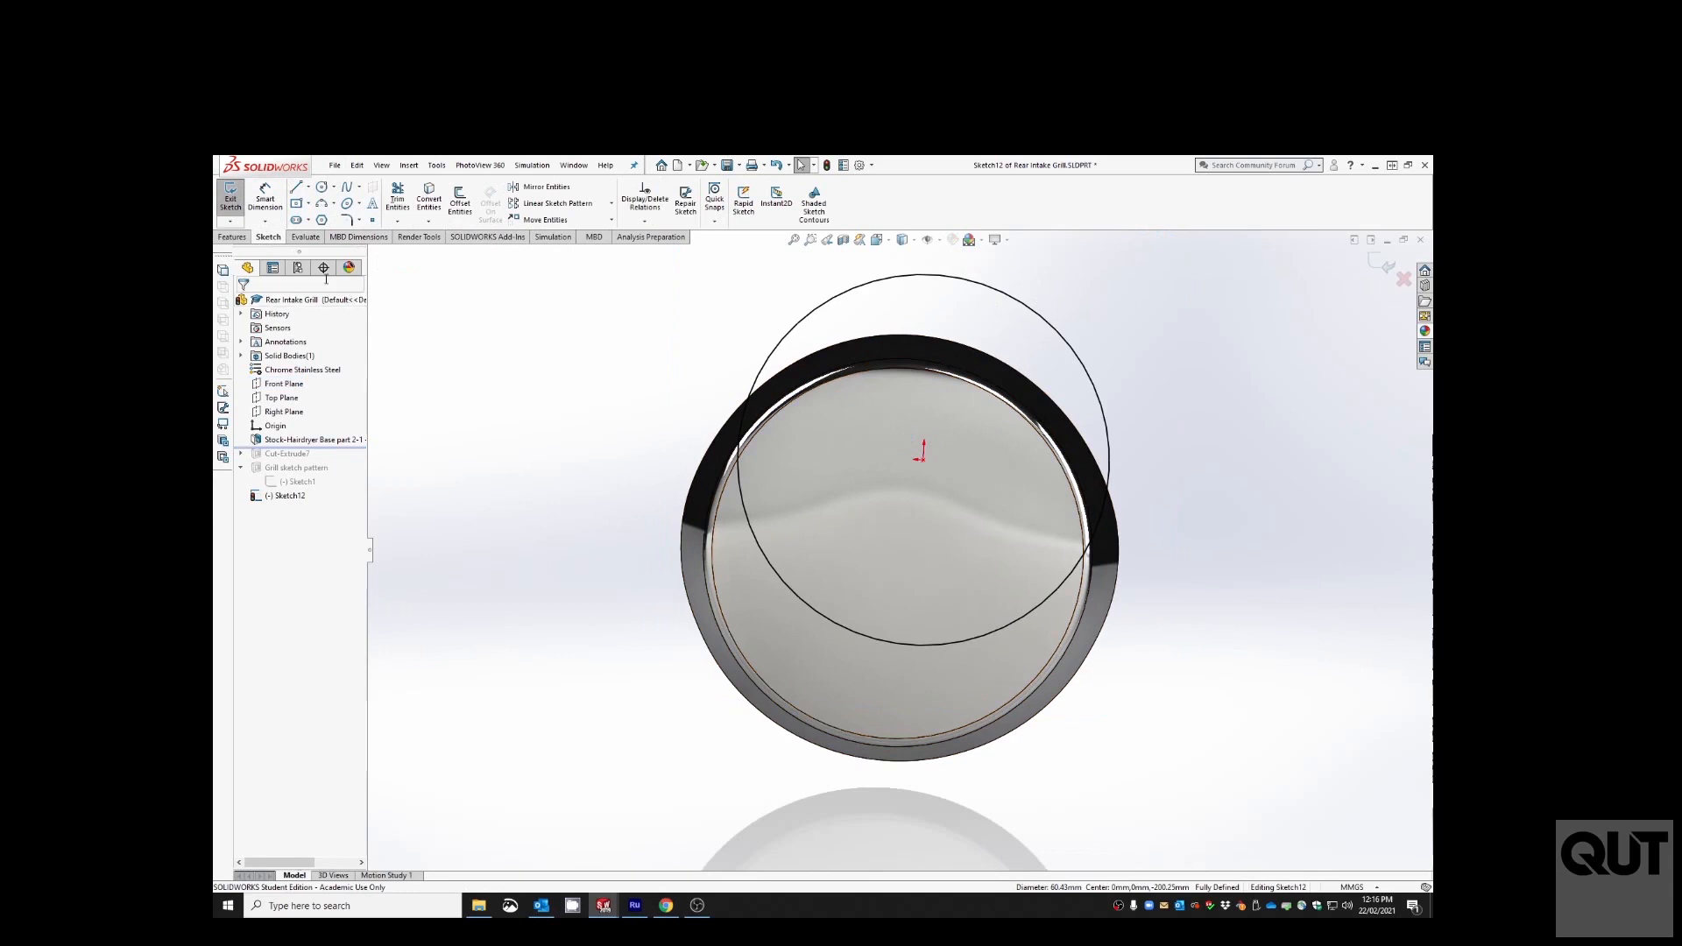
- Sketch a vertical centerline about 22 mm long upward from the origin and exit the sketch
{"action": "left_click", "coordinate": [308, 188]}
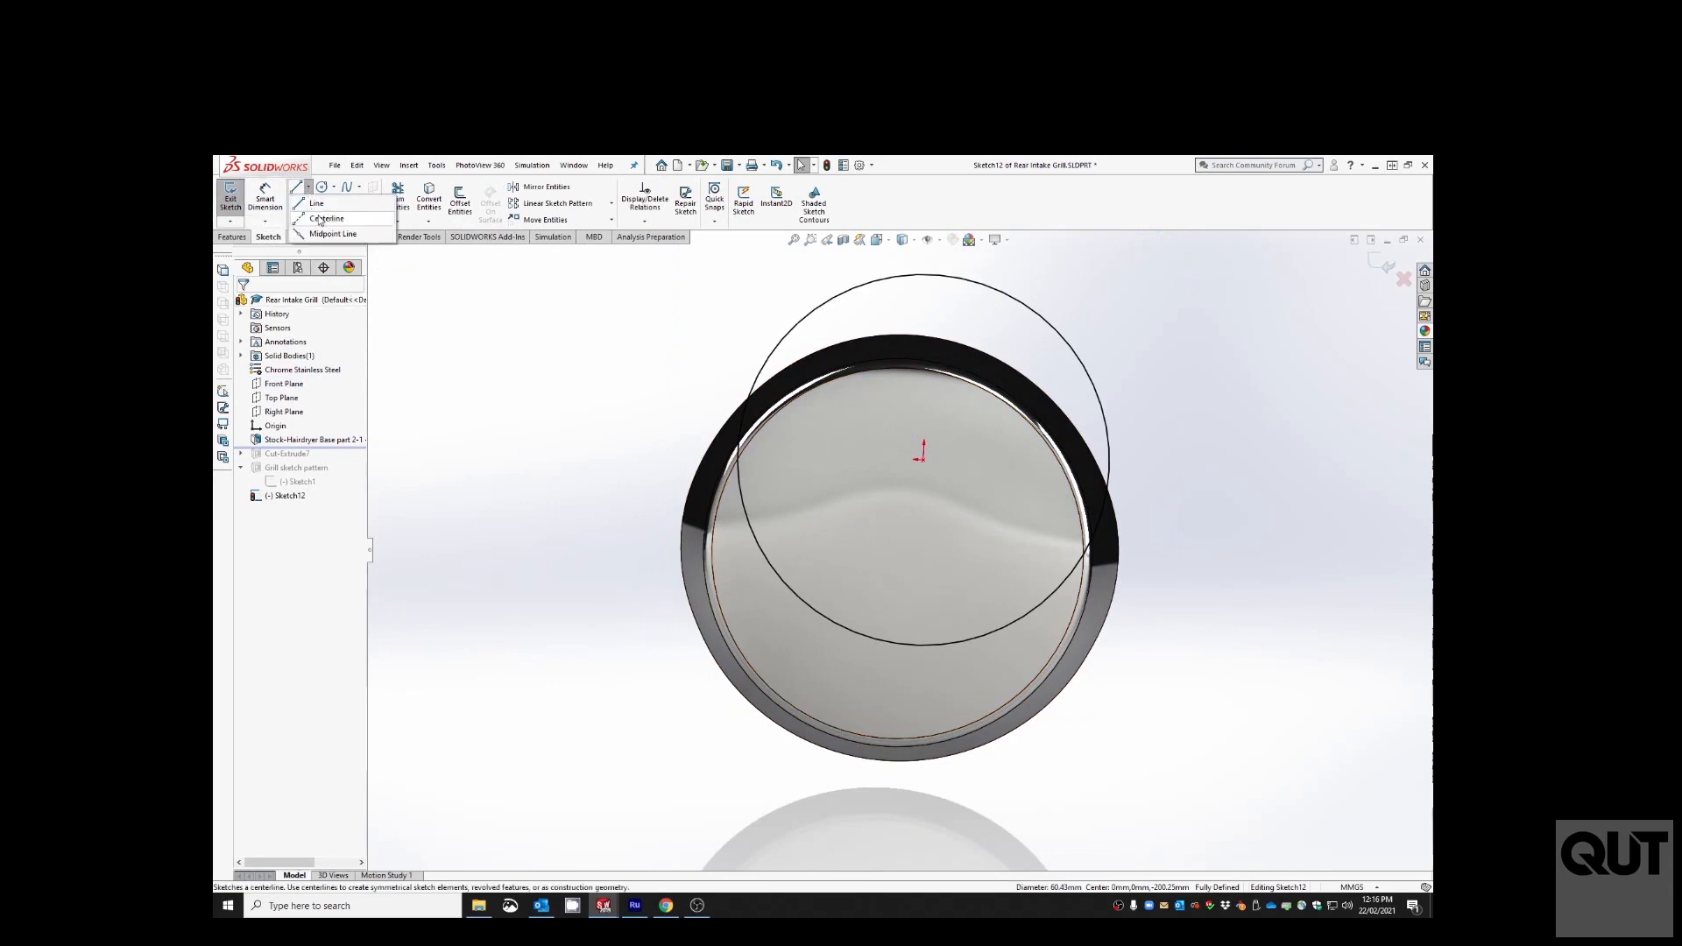
{"action": "left_click", "coordinate": [321, 219]}
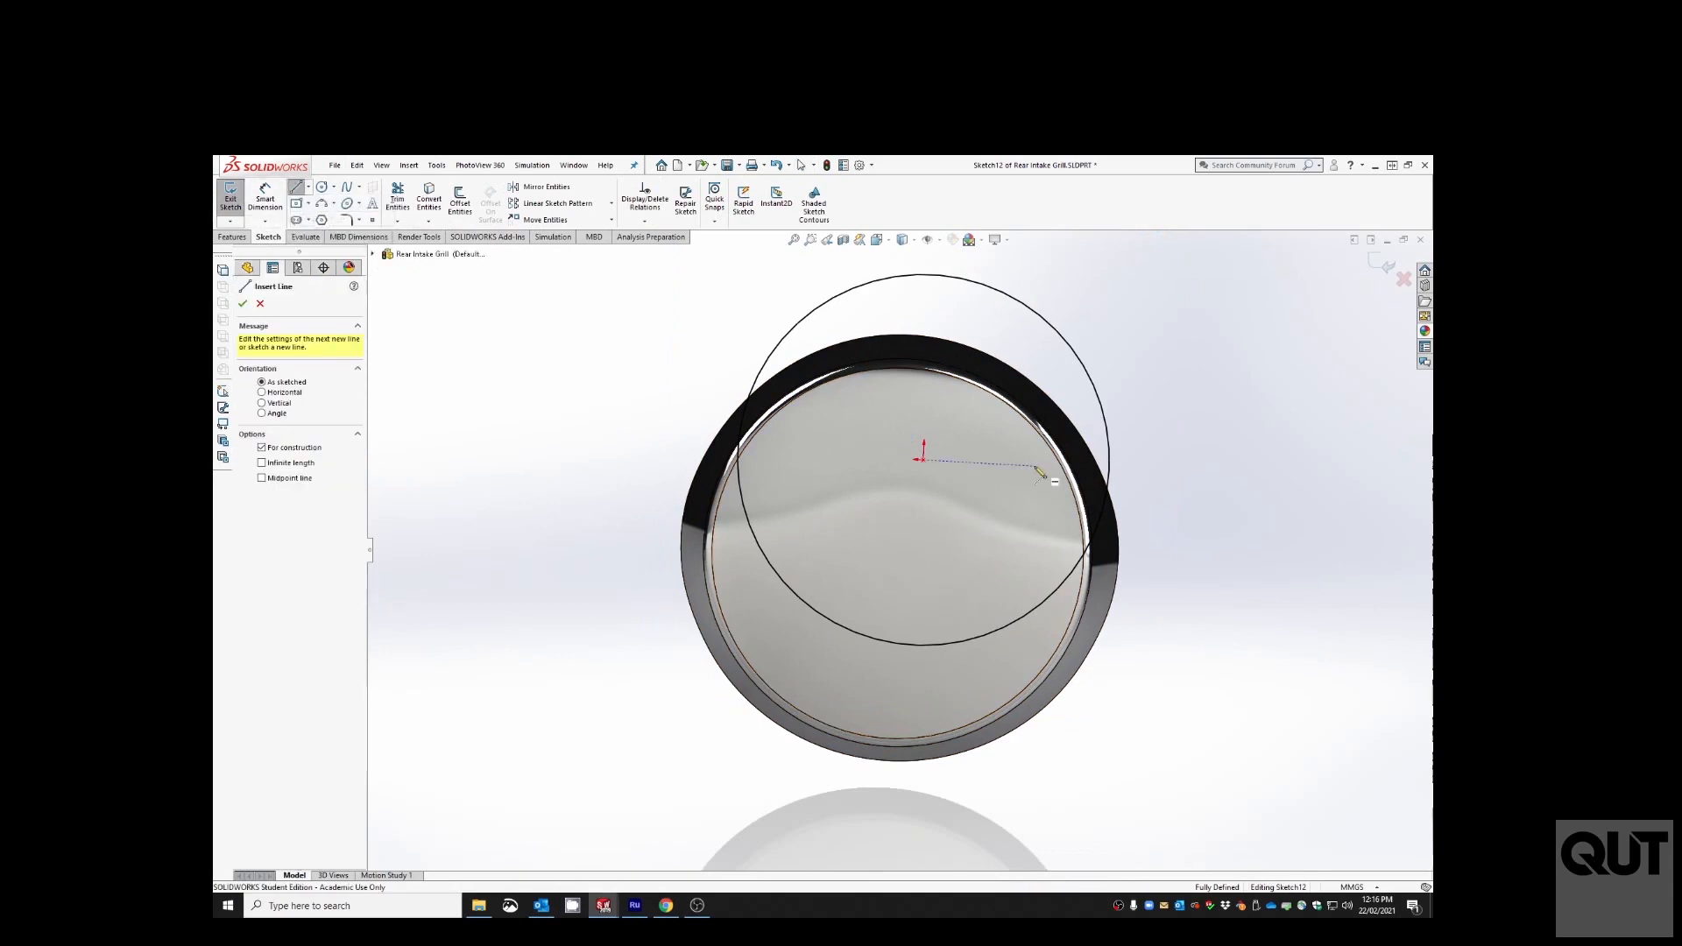
{"action": "left_click", "coordinate": [923, 460]}
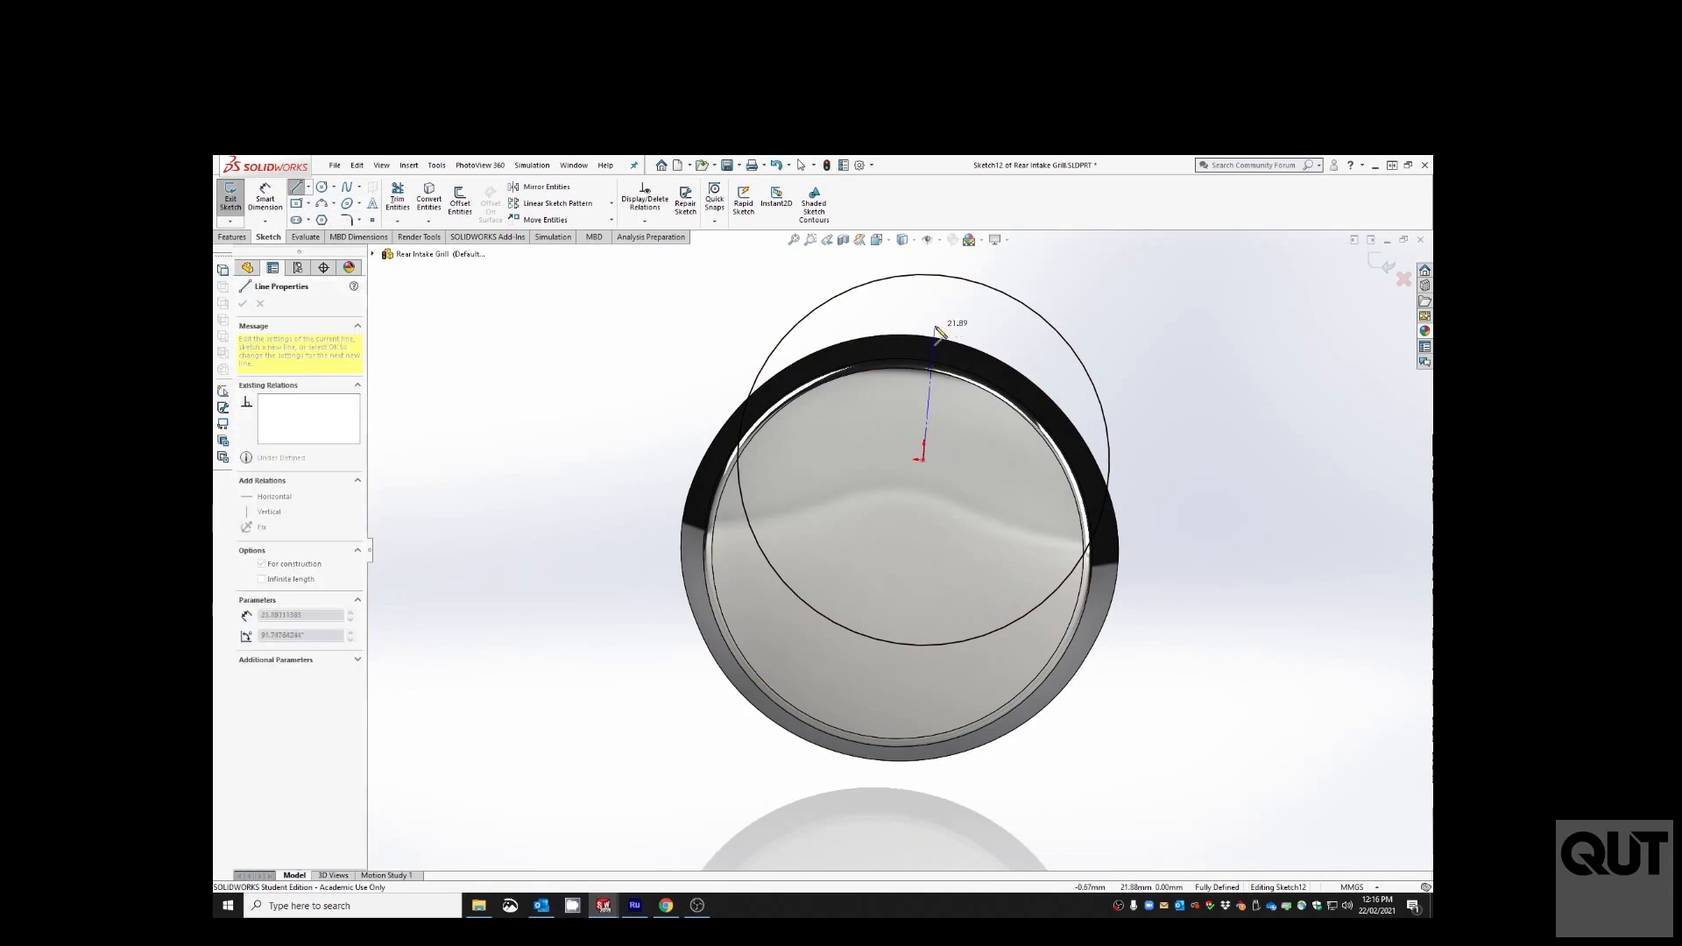
{"action": "left_click", "coordinate": [933, 324]}
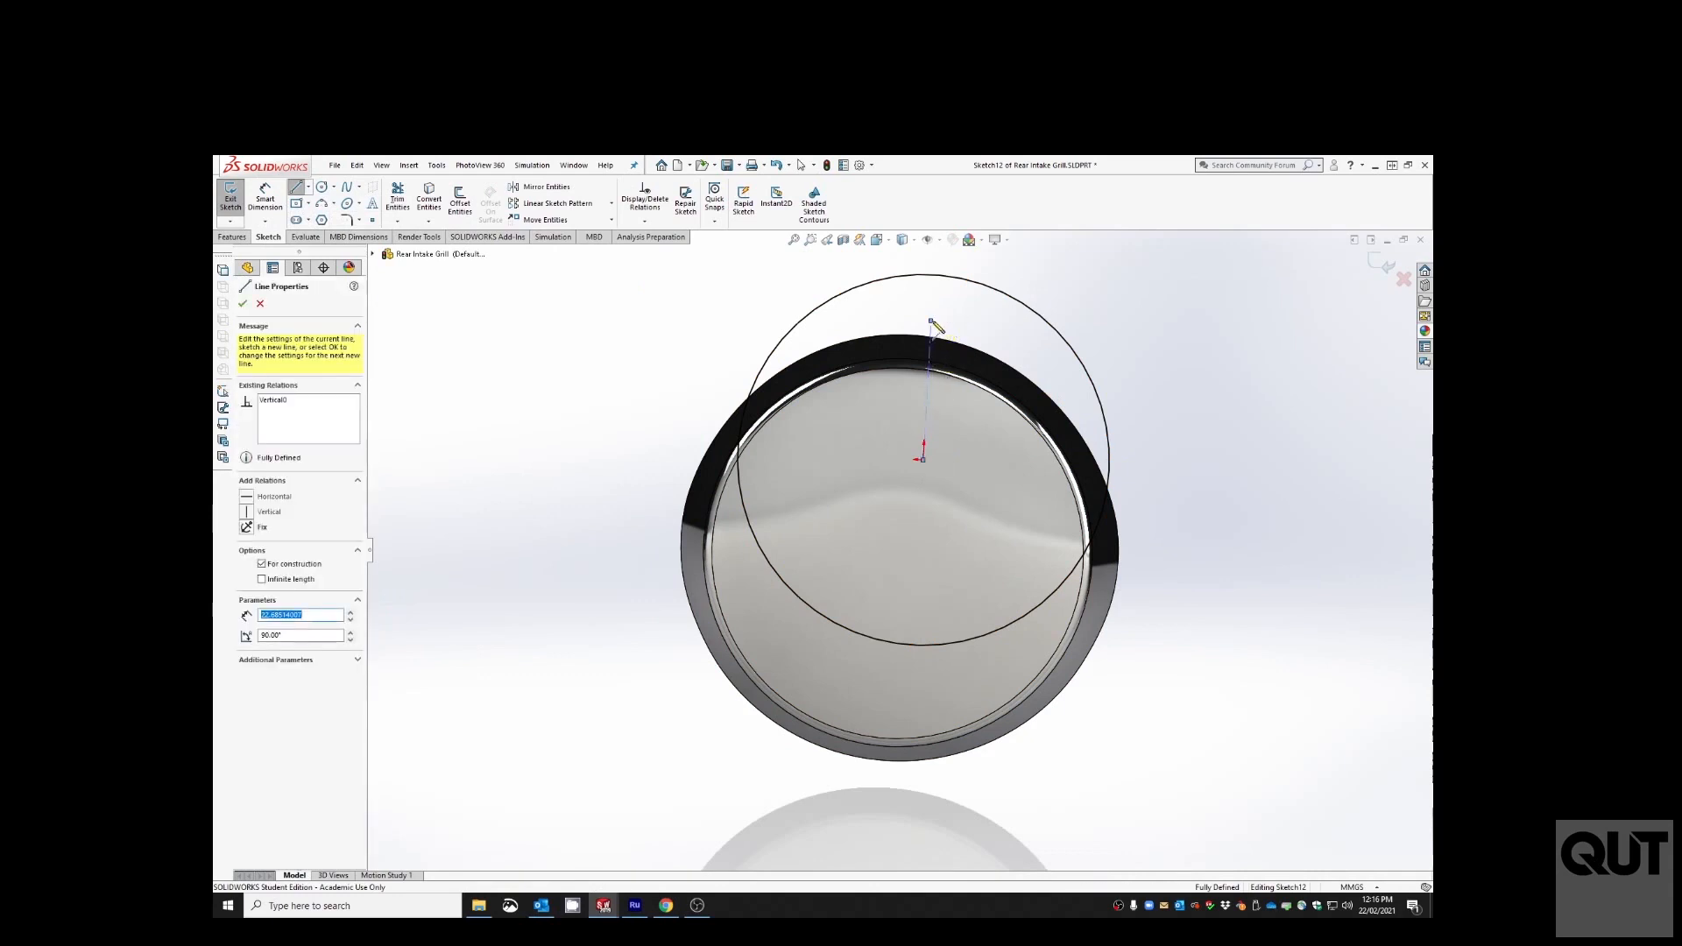
{"action": "left_click", "coordinate": [1375, 265]}
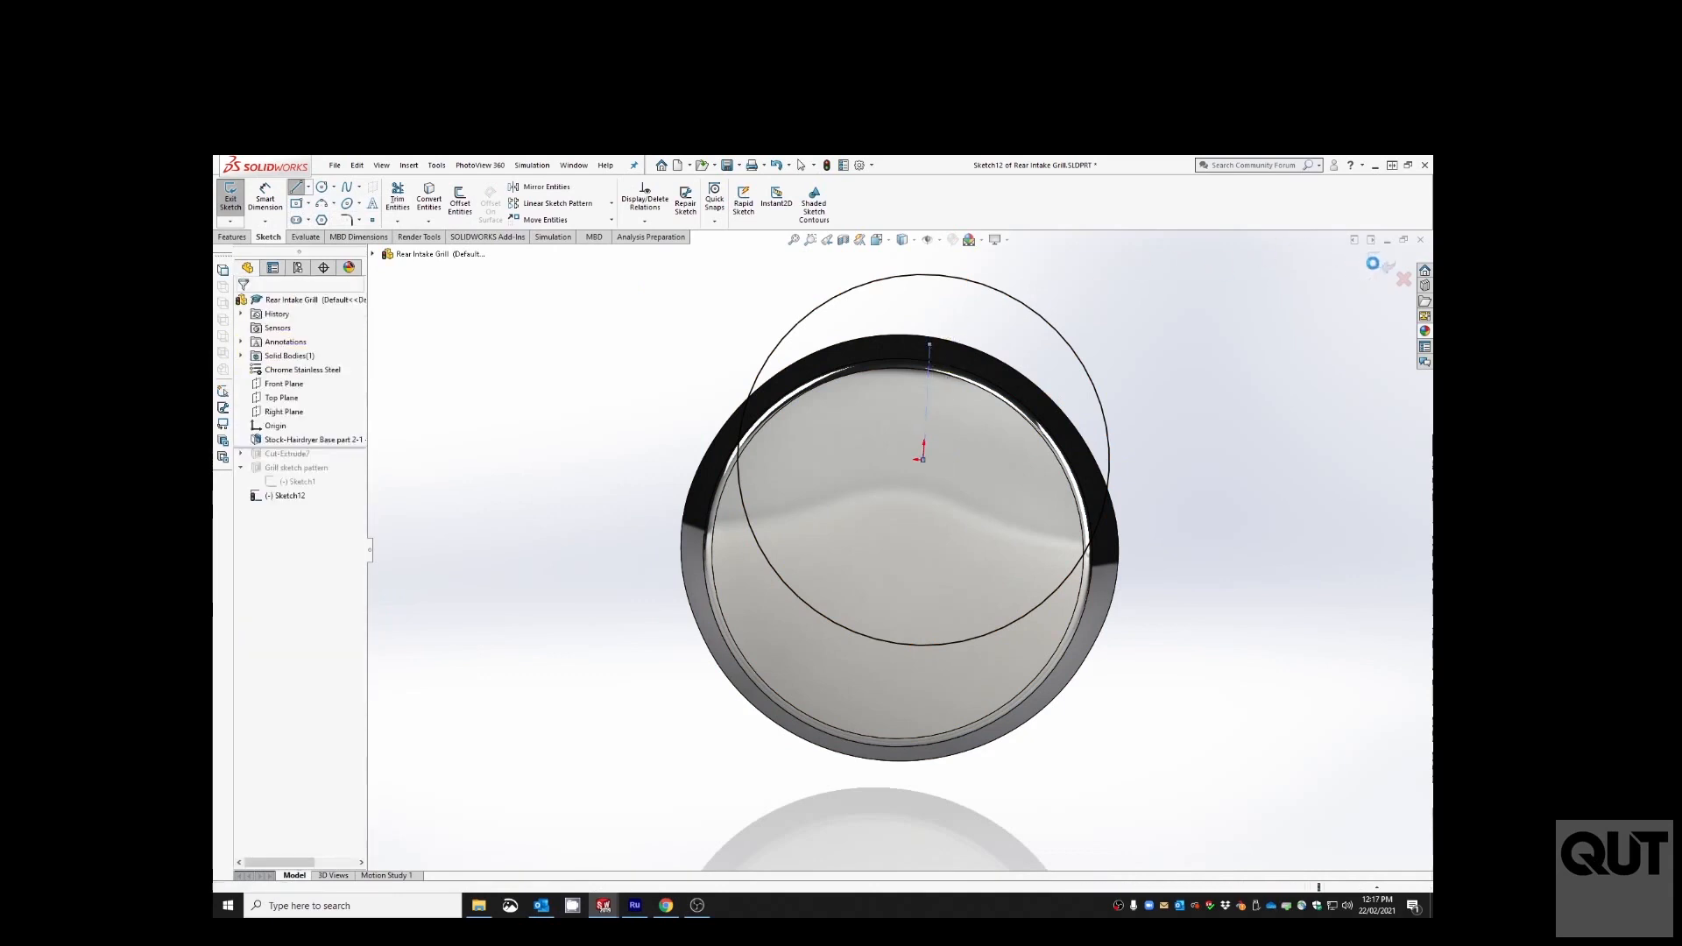
{"action": "left_click", "coordinate": [1373, 263]}
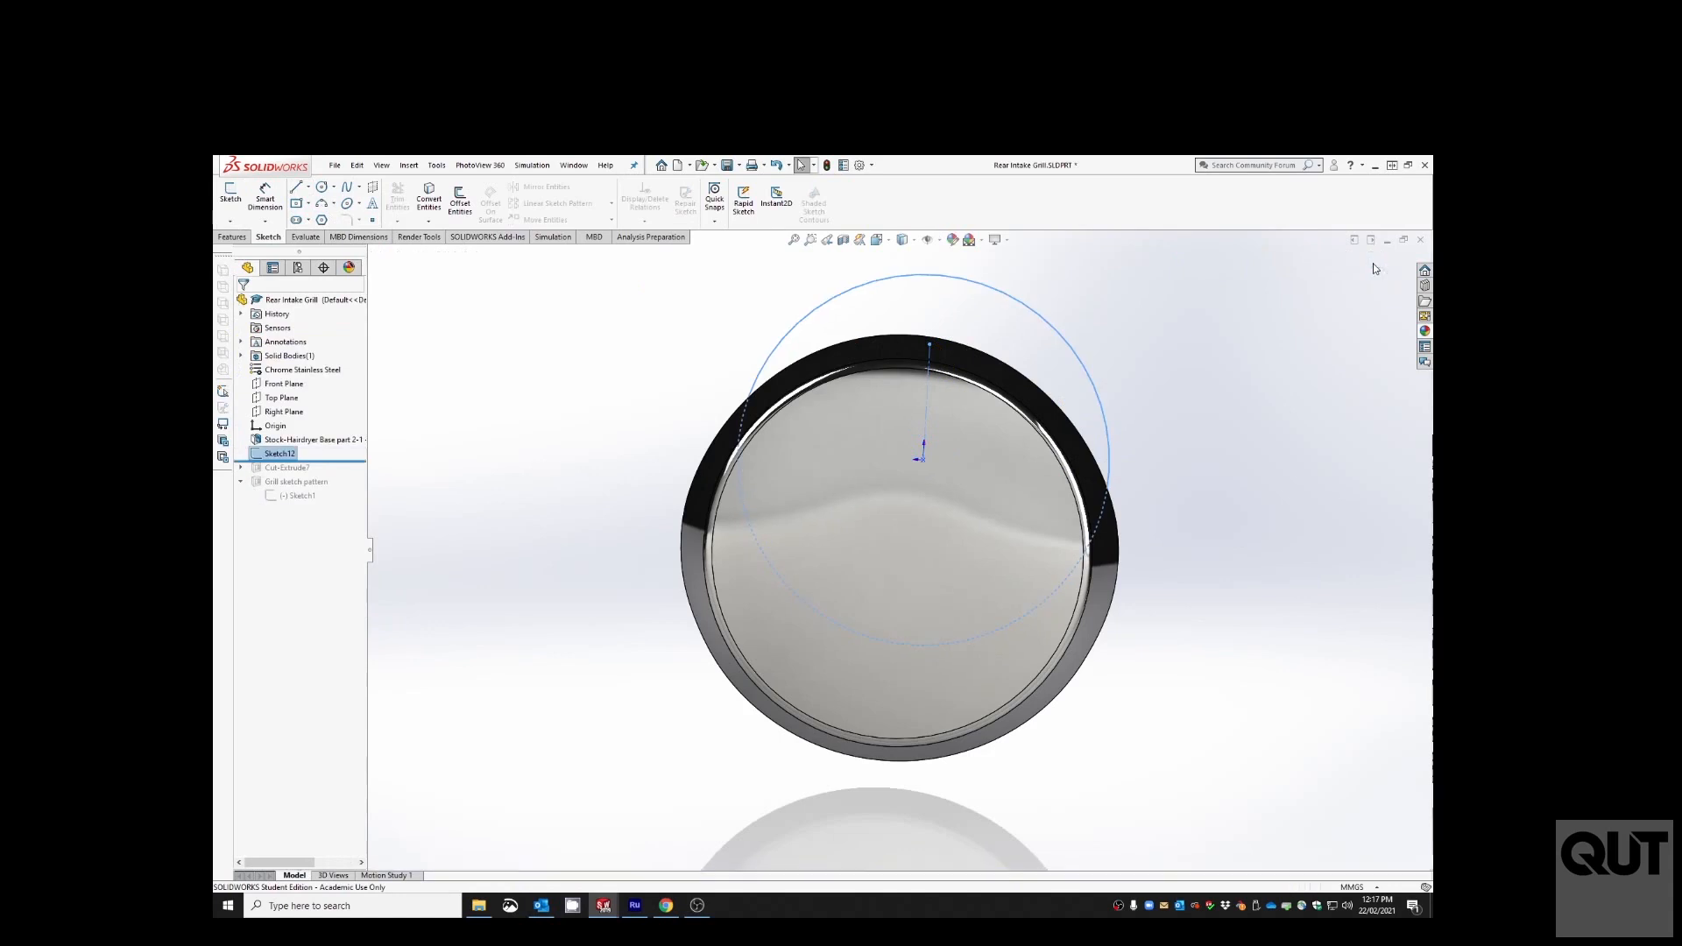
- Start a Fill Pattern bounded by the converted circle sketch, with the vertical centerline as its pattern direction
{"action": "left_click", "coordinate": [408, 165]}
{"action": "mouse_move", "coordinate": [430, 232]}
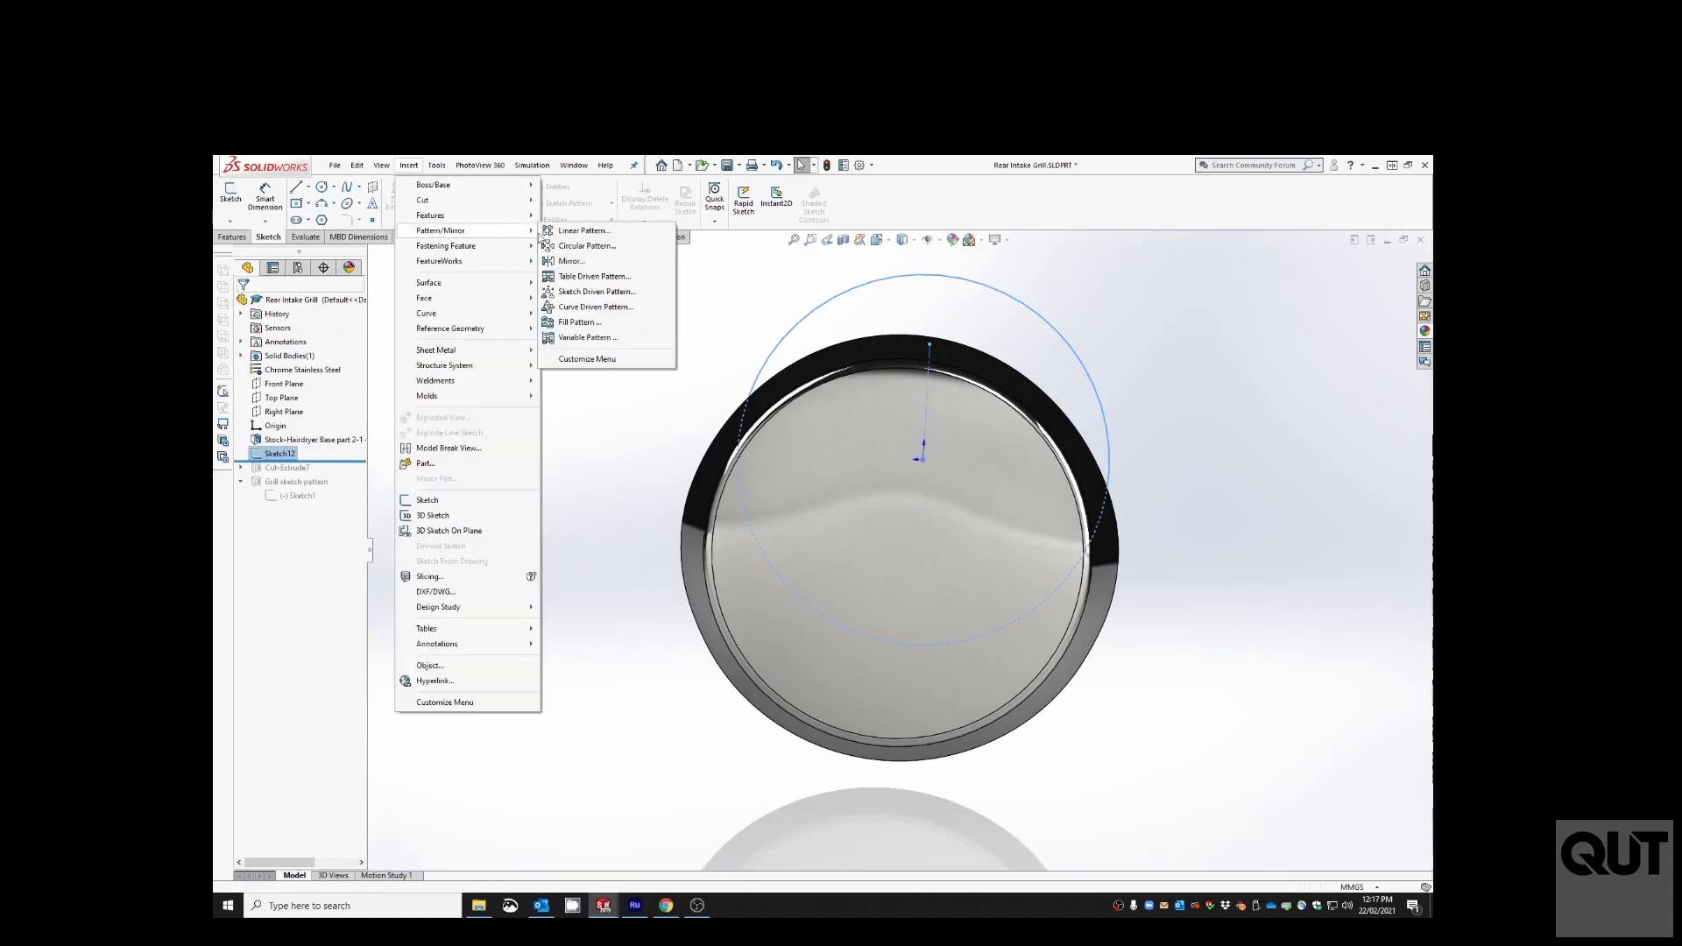
{"action": "left_click", "coordinate": [593, 325]}
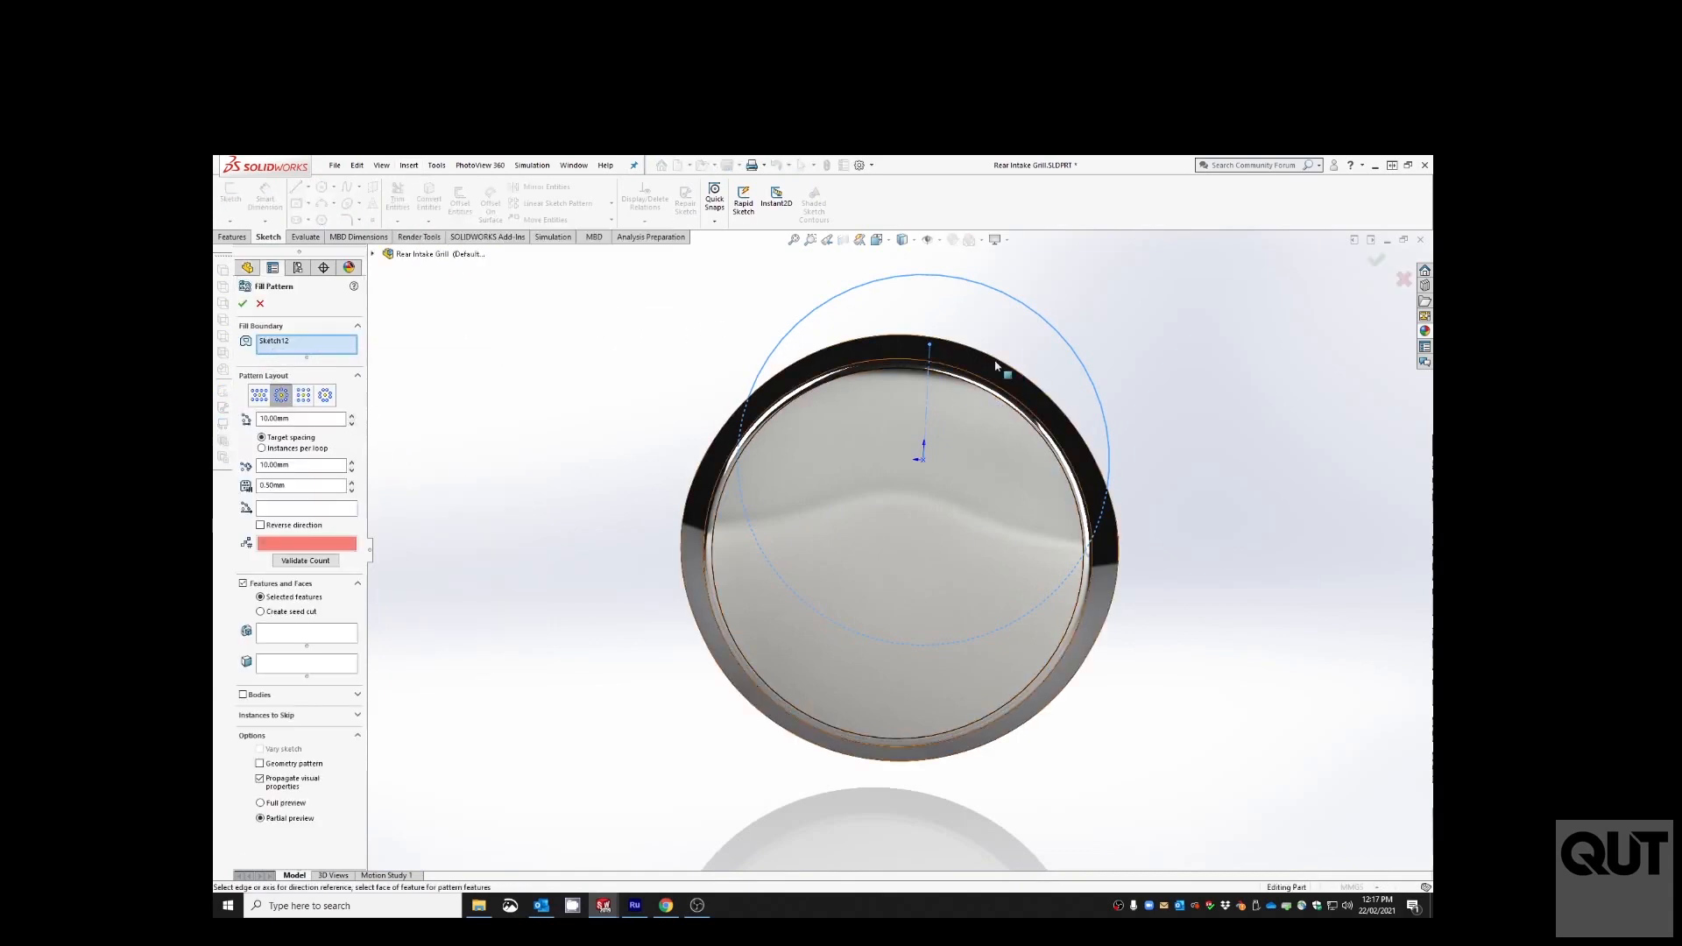
{"action": "left_click", "coordinate": [287, 513]}
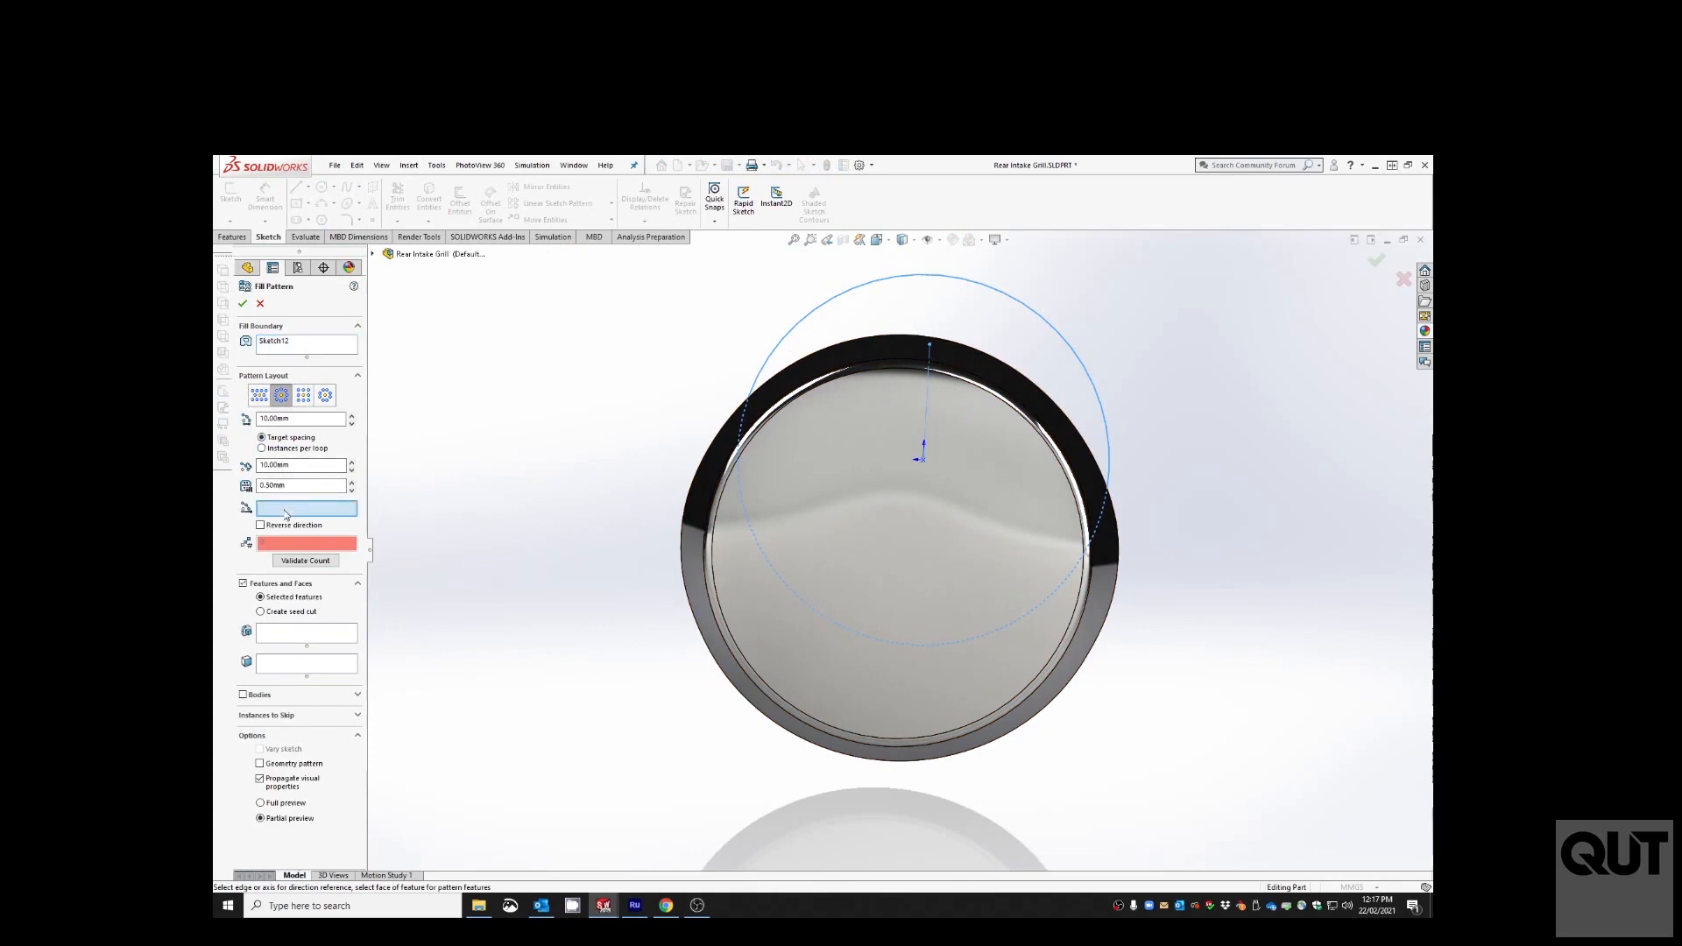
{"action": "left_click", "coordinate": [930, 375]}
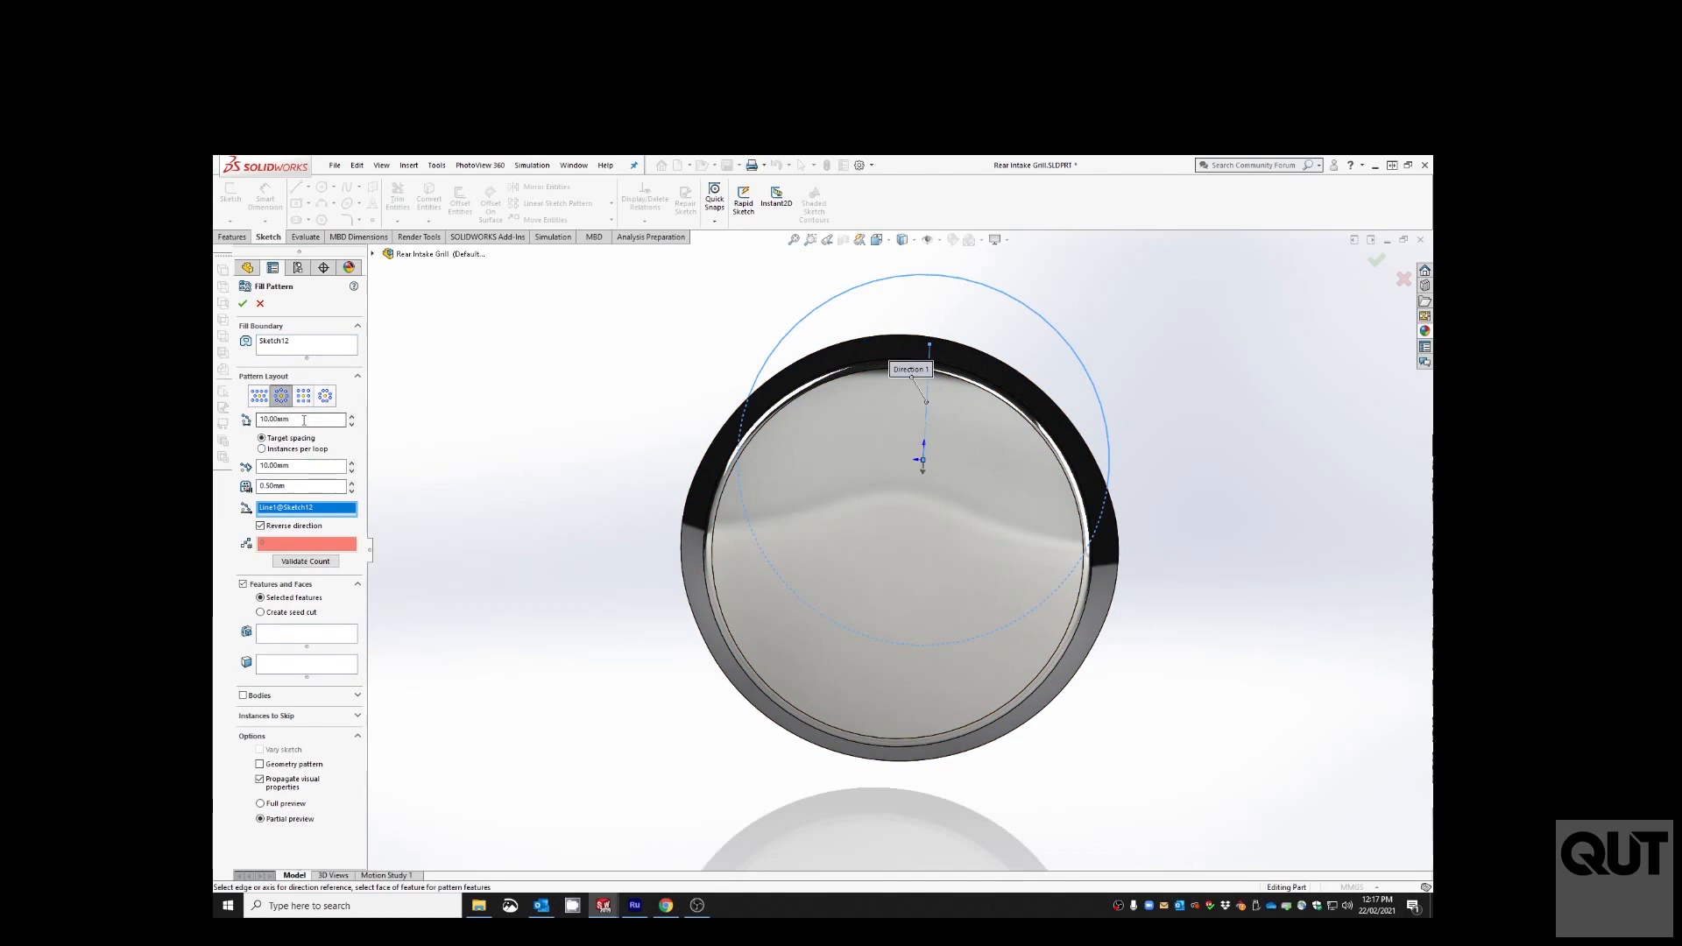
- Set the circular fill pattern's loop spacing and instance spacing to 4 mm each, using target spacing
{"action": "left_click_drag", "start_coordinate": [301, 419], "coordinate": [244, 429]}
{"action": "type", "text": "4"}
{"action": "key", "text": "Tab"}
{"action": "double_click", "coordinate": [276, 465]}
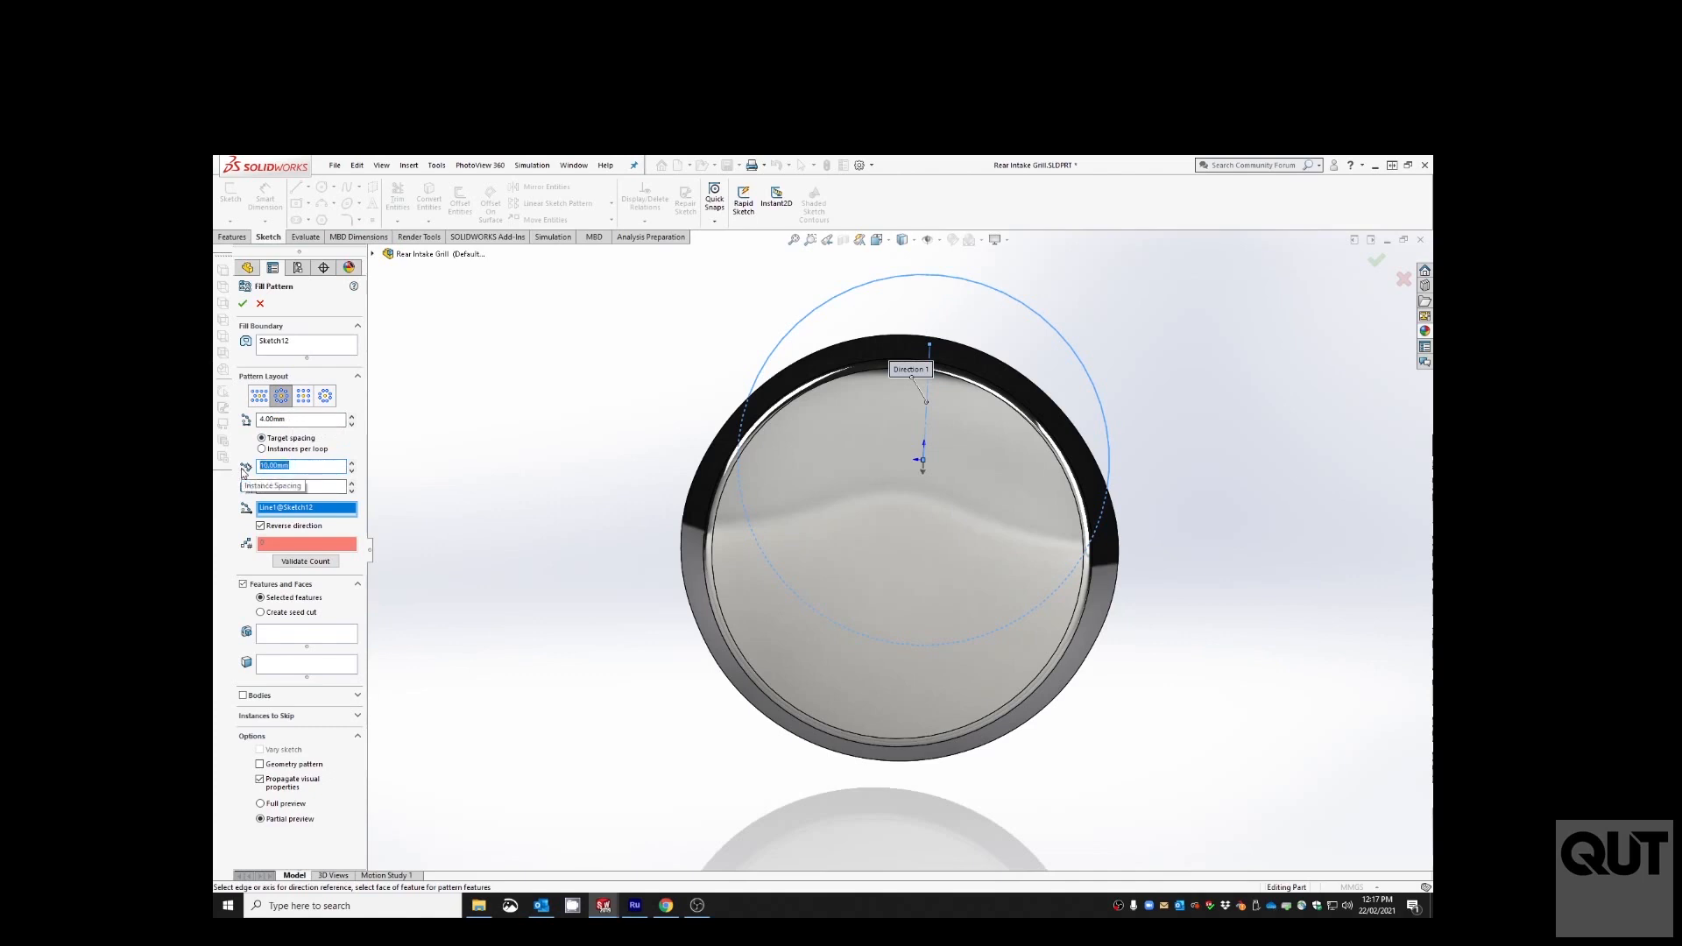
{"action": "type", "text": "4"}
{"action": "left_click", "coordinate": [307, 483]}
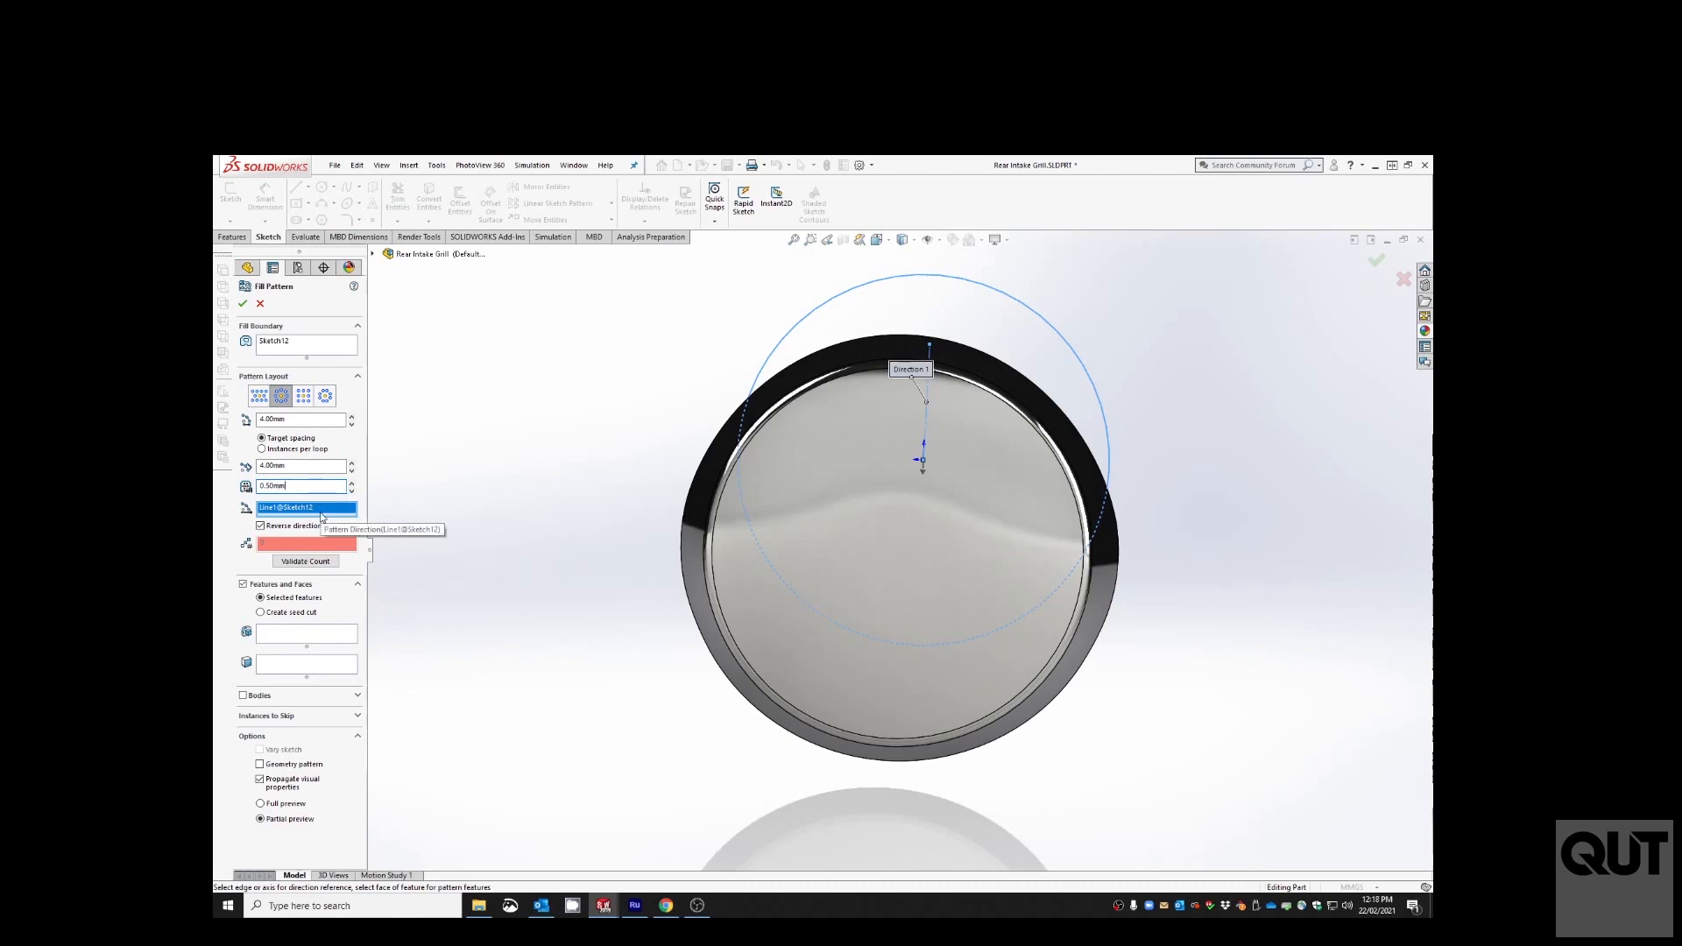
{"action": "left_click", "coordinate": [325, 511]}
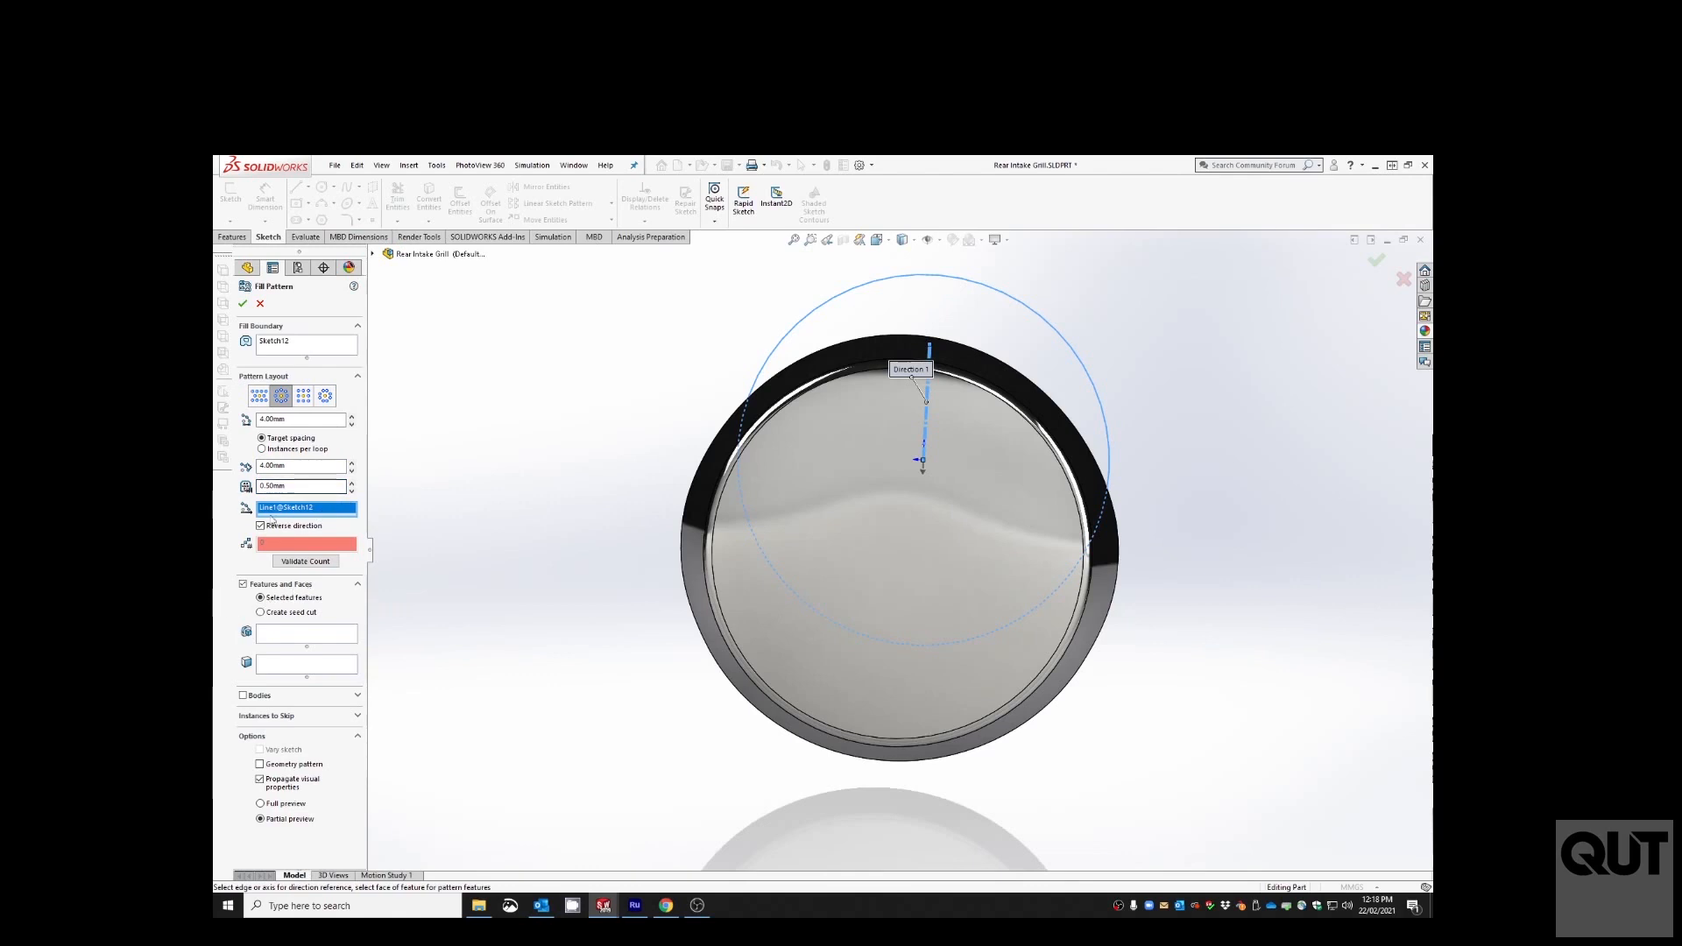
- Use a 3 mm diameter circular seed cut centred on the sketch origin and complete the fill pattern of holes
{"action": "left_click", "coordinate": [261, 613]}
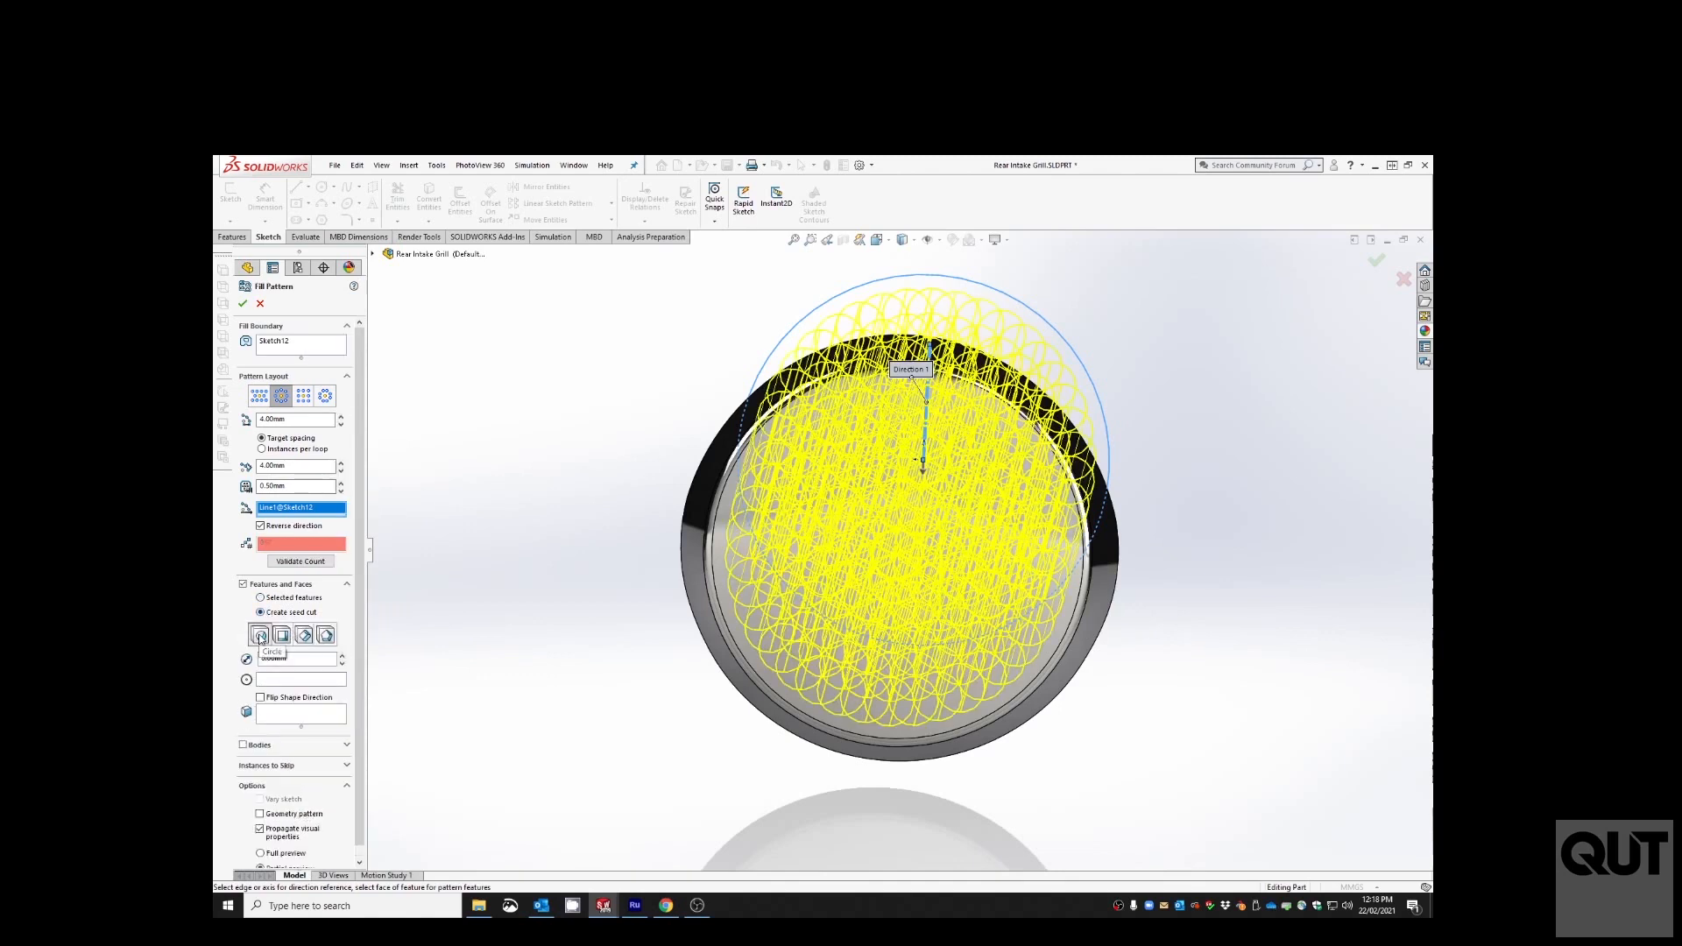
{"action": "left_click", "coordinate": [261, 637]}
{"action": "double_click", "coordinate": [293, 662]}
{"action": "type", "text": "3"}
{"action": "left_click", "coordinate": [275, 680]}
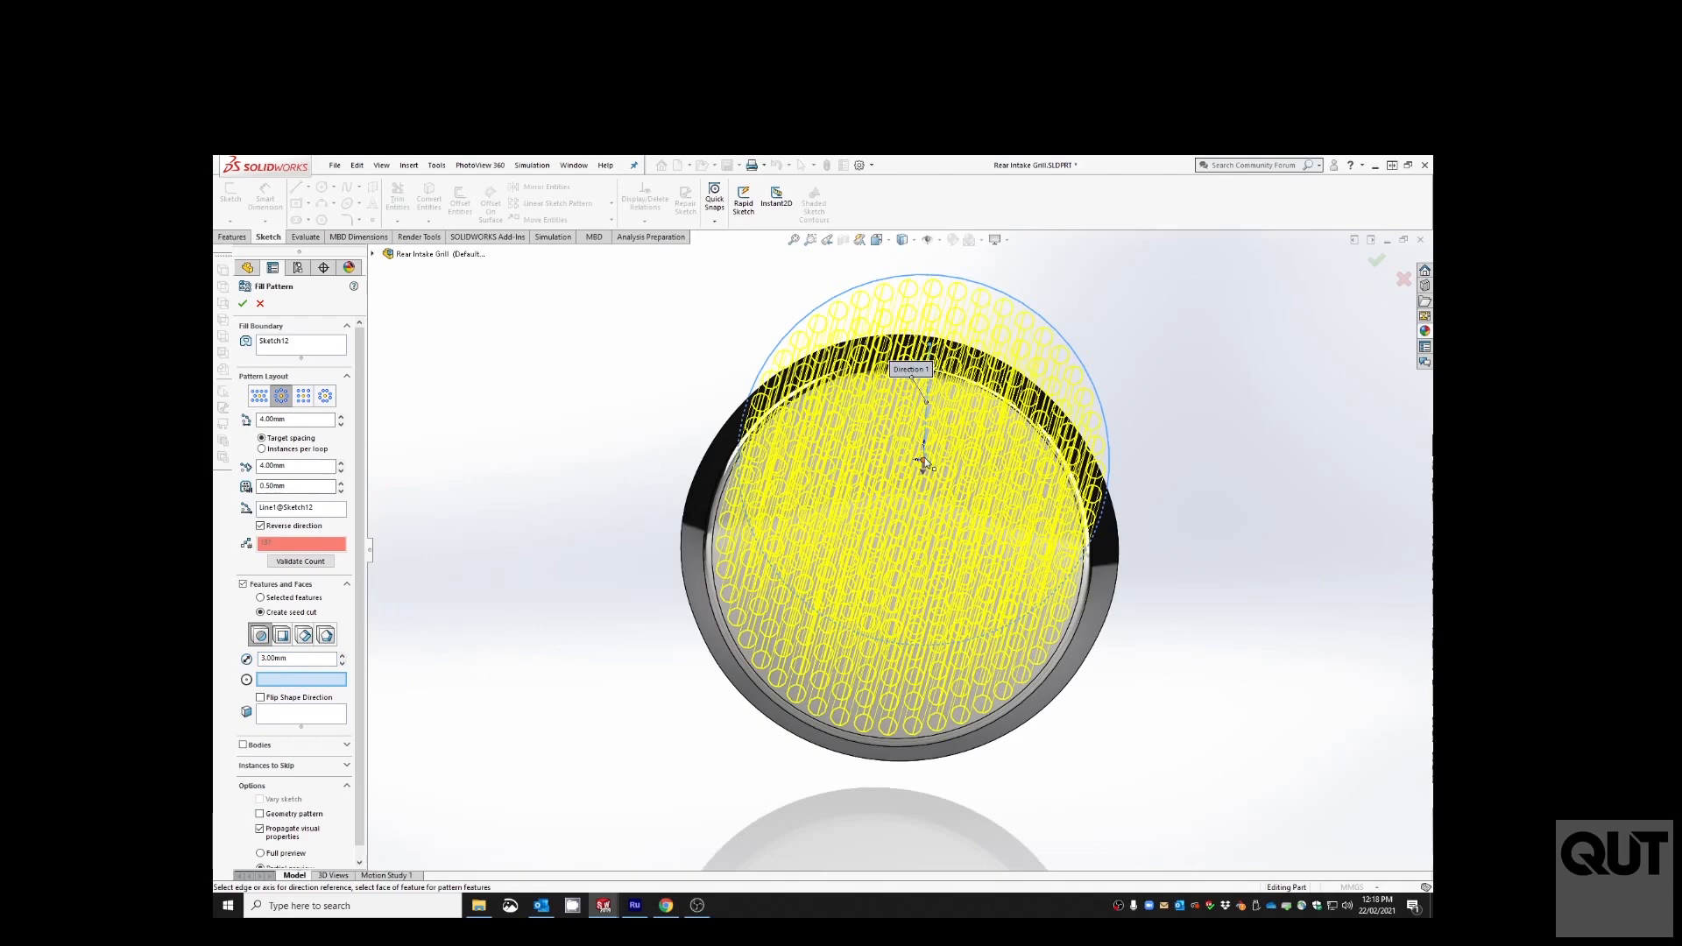
{"action": "left_click", "coordinate": [923, 461]}
{"action": "mouse_move", "coordinate": [473, 604]}
{"action": "middle_mouse_down"}
{"action": "mouse_move", "coordinate": [486, 588]}
{"action": "mouse_move", "coordinate": [465, 586]}
{"action": "middle_mouse_up"}
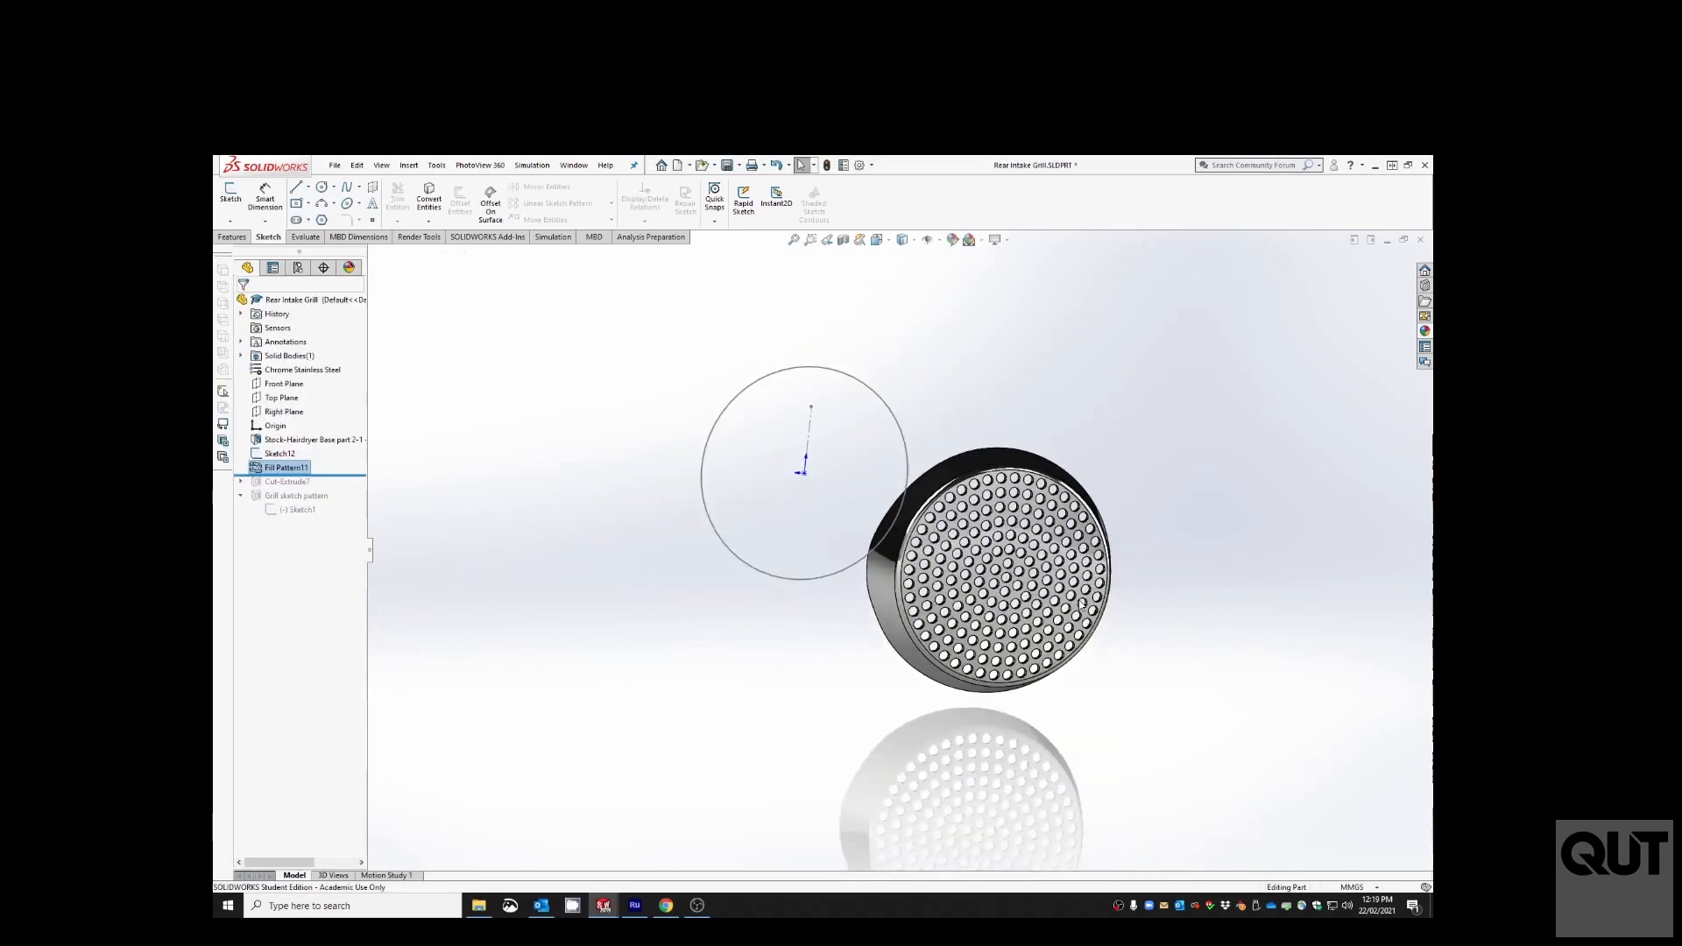
{"action": "scroll", "coordinate": [1112, 614], "scroll_direction": "down", "scroll_amount": 2}
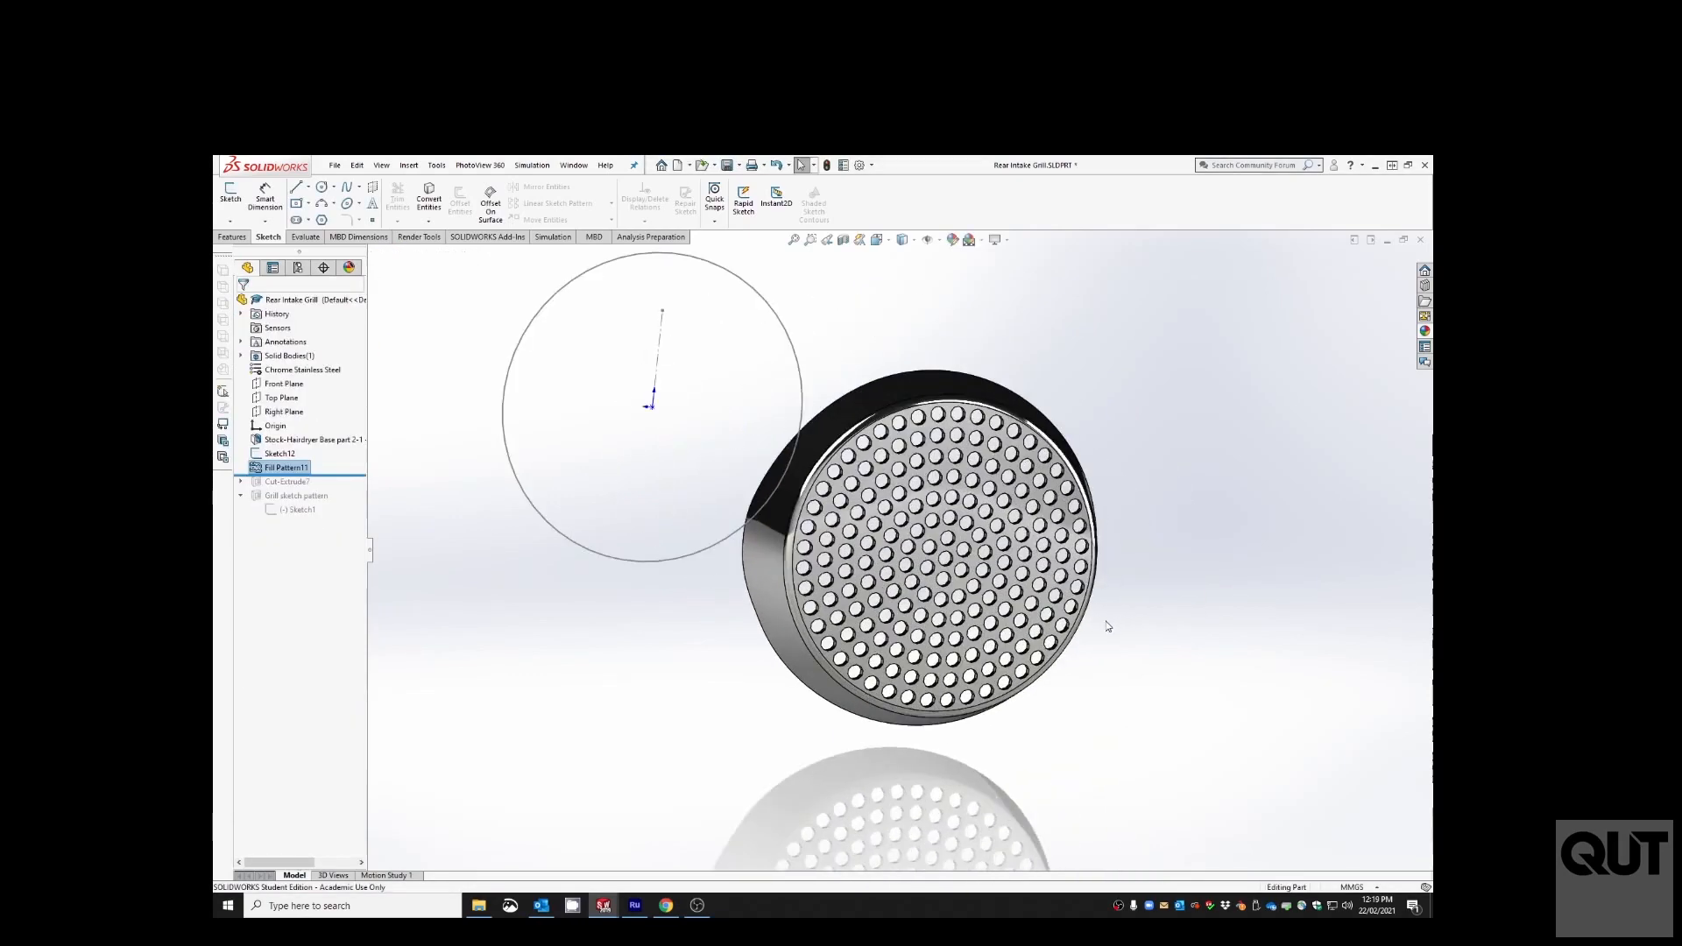